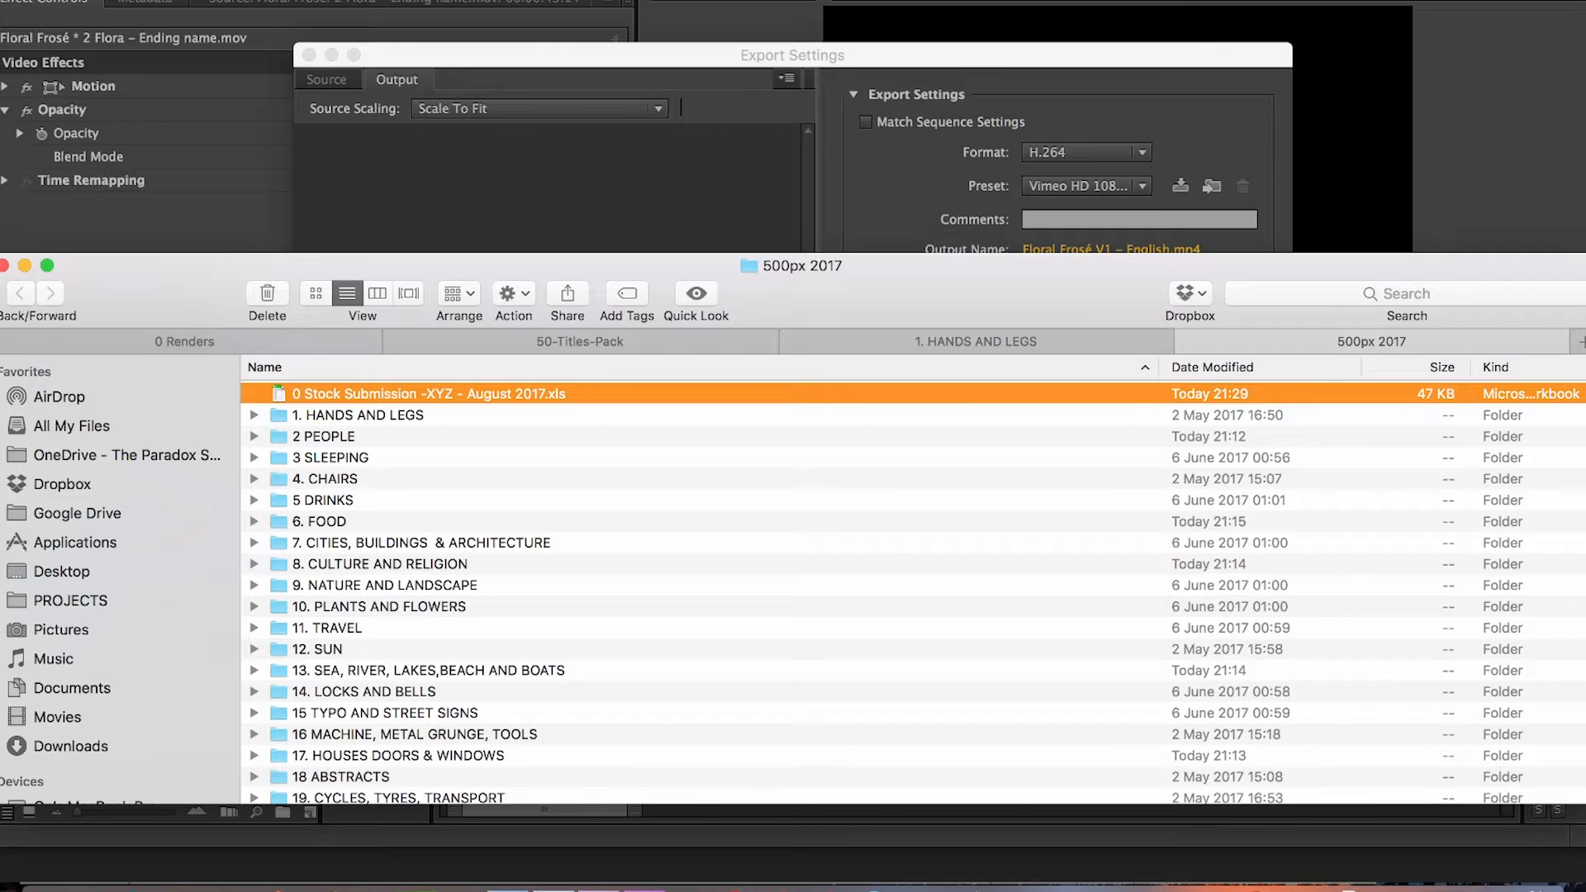
- Paste the copied stock submission spreadsheet into the "1. HANDS AND LEGS" folder
{"action": "left_click", "coordinate": [357, 415]}
{"action": "key", "text": "super+Down"}
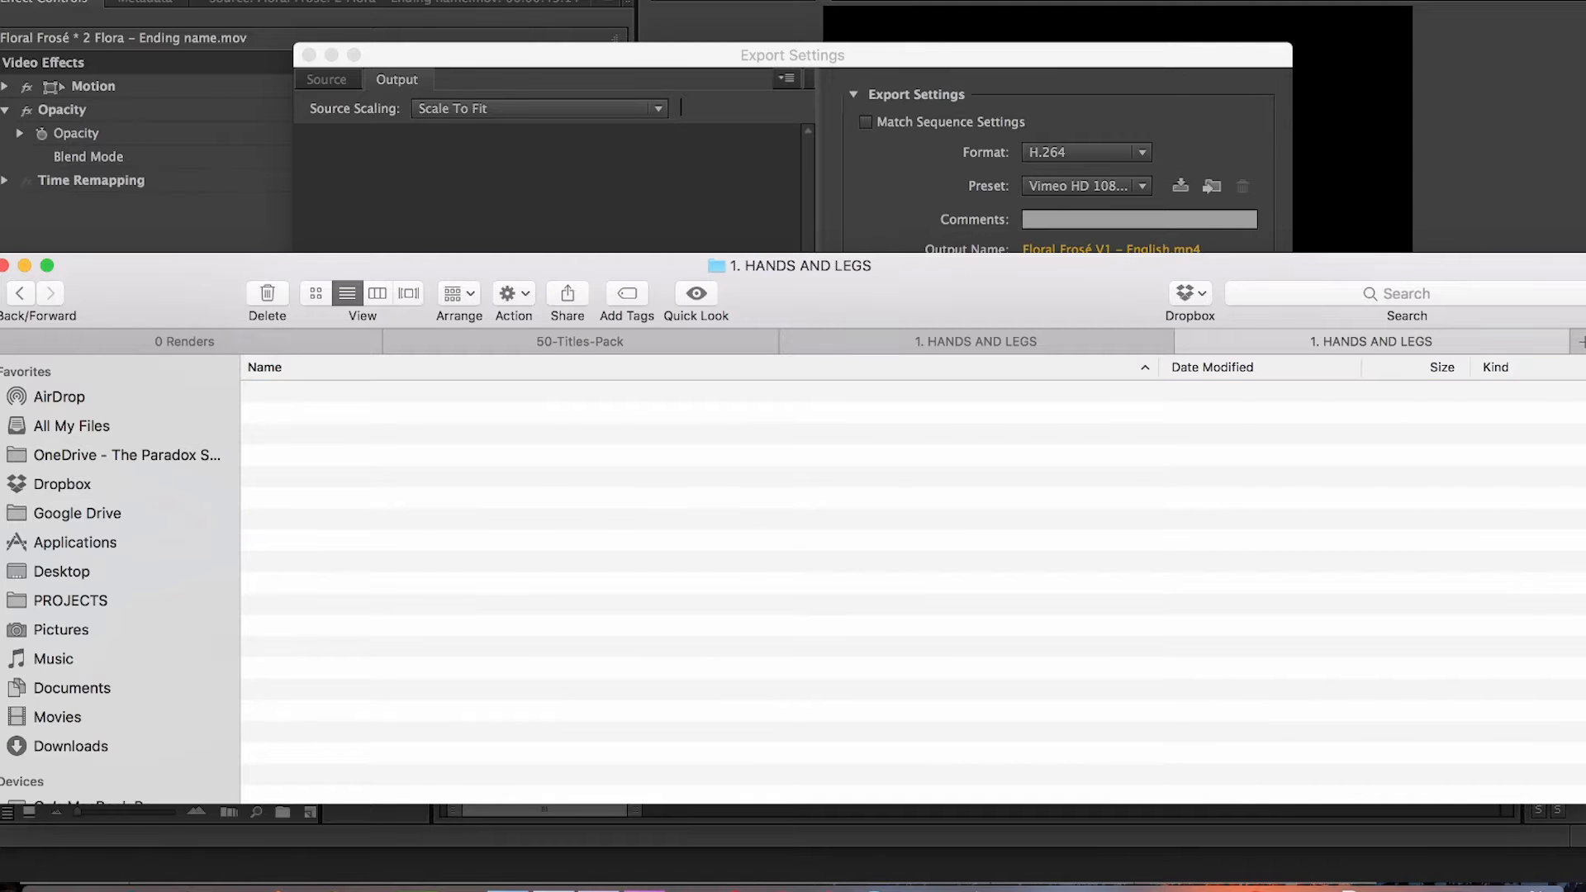
{"action": "key", "text": "super+v"}
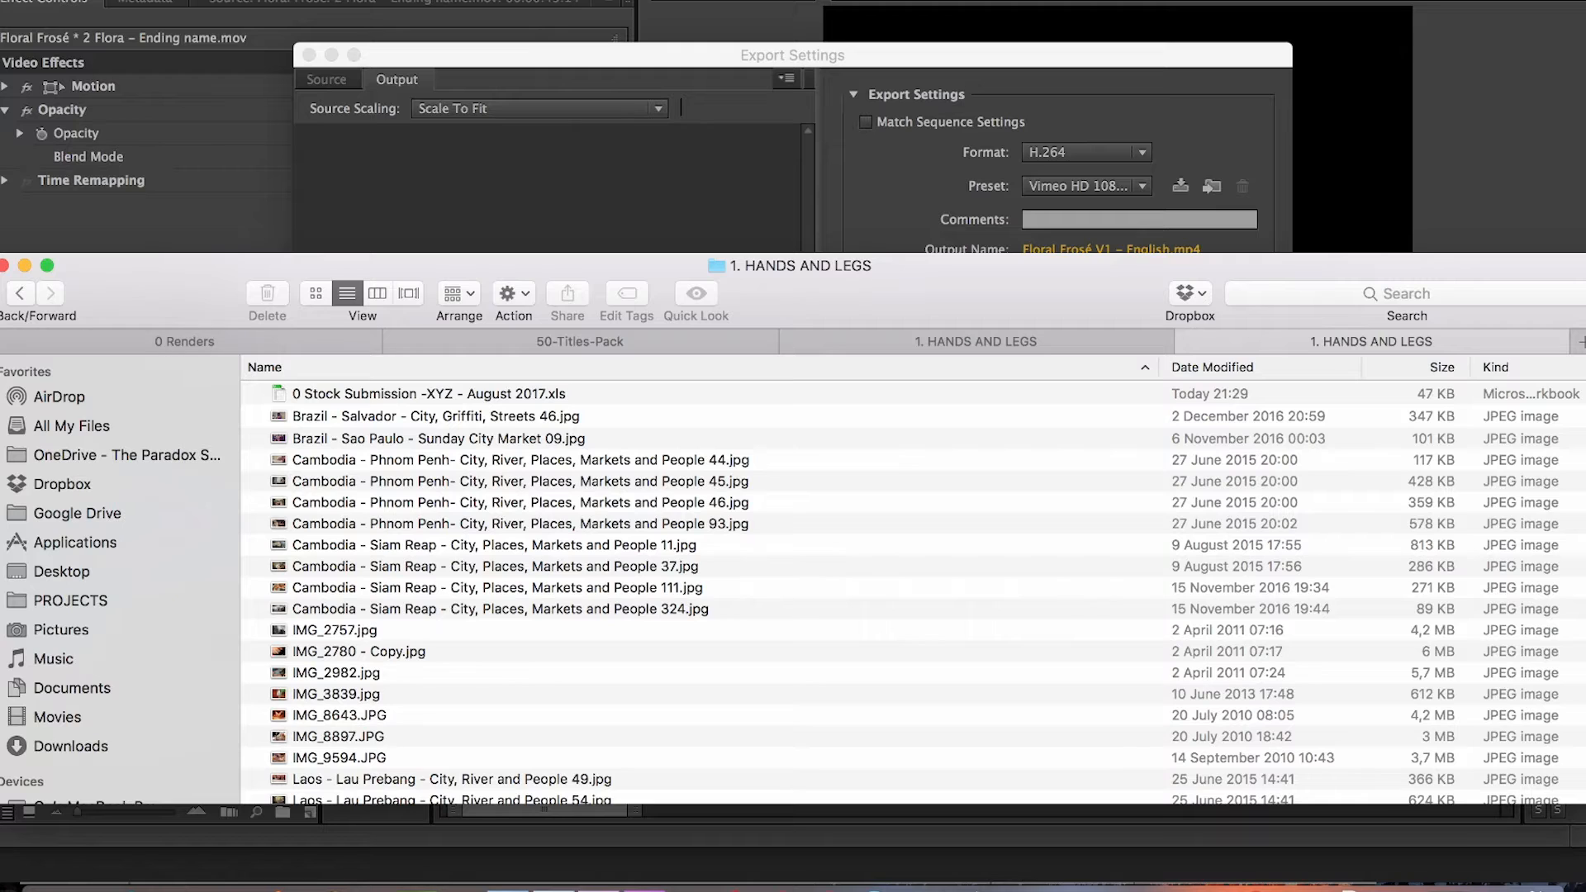
- Copy the text "HANDS AND LEGS" from the folder's name in 500px 2017 and reopen that folder
{"action": "left_click", "coordinate": [20, 293]}
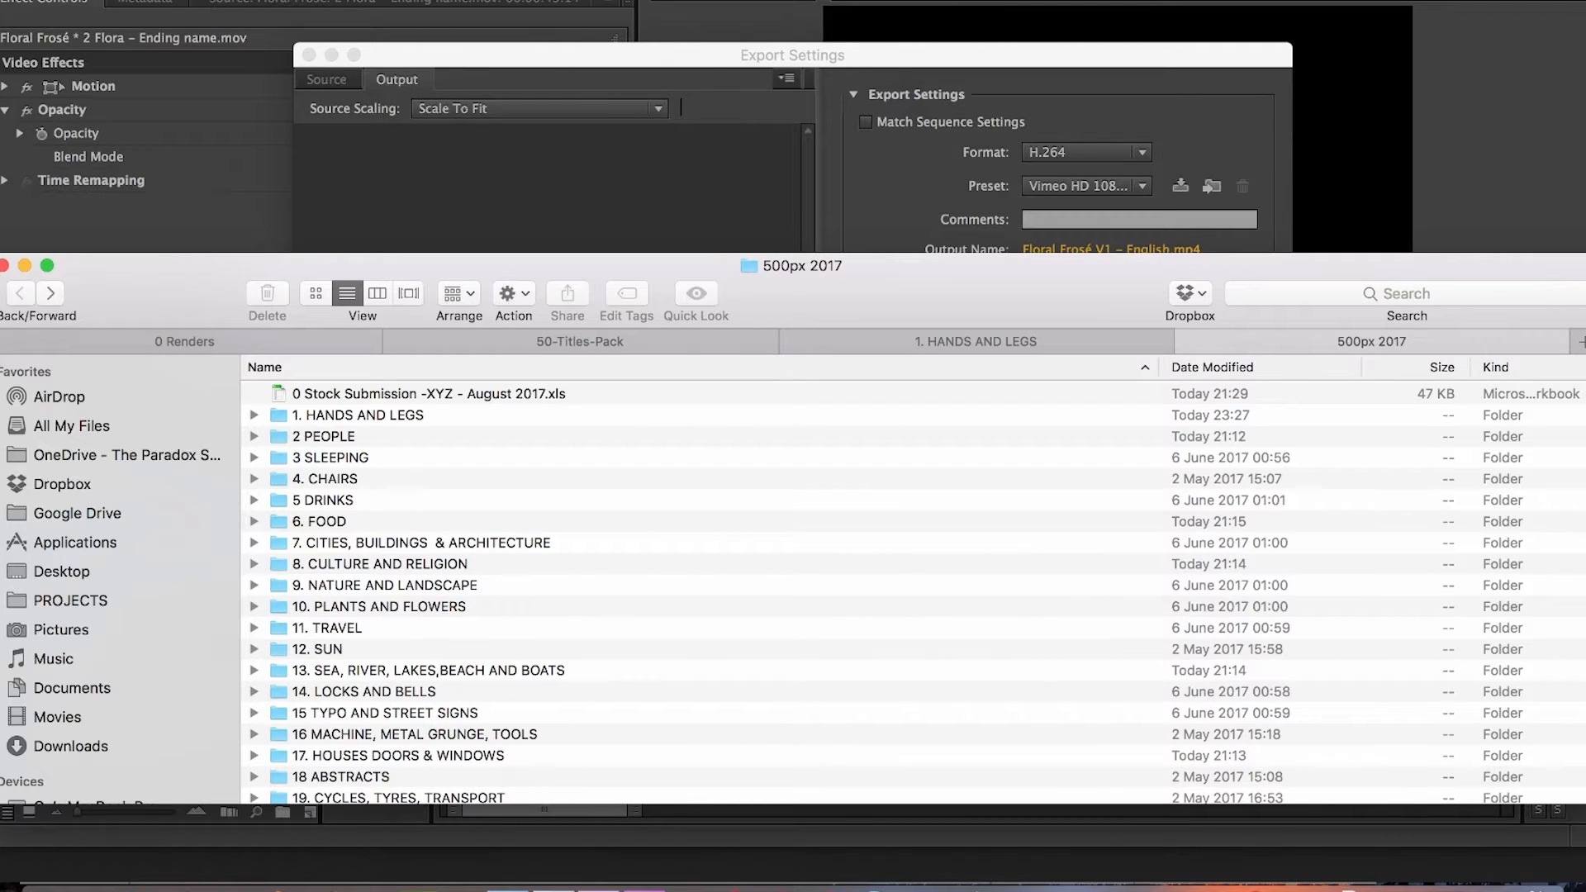
{"action": "left_click", "coordinate": [316, 415]}
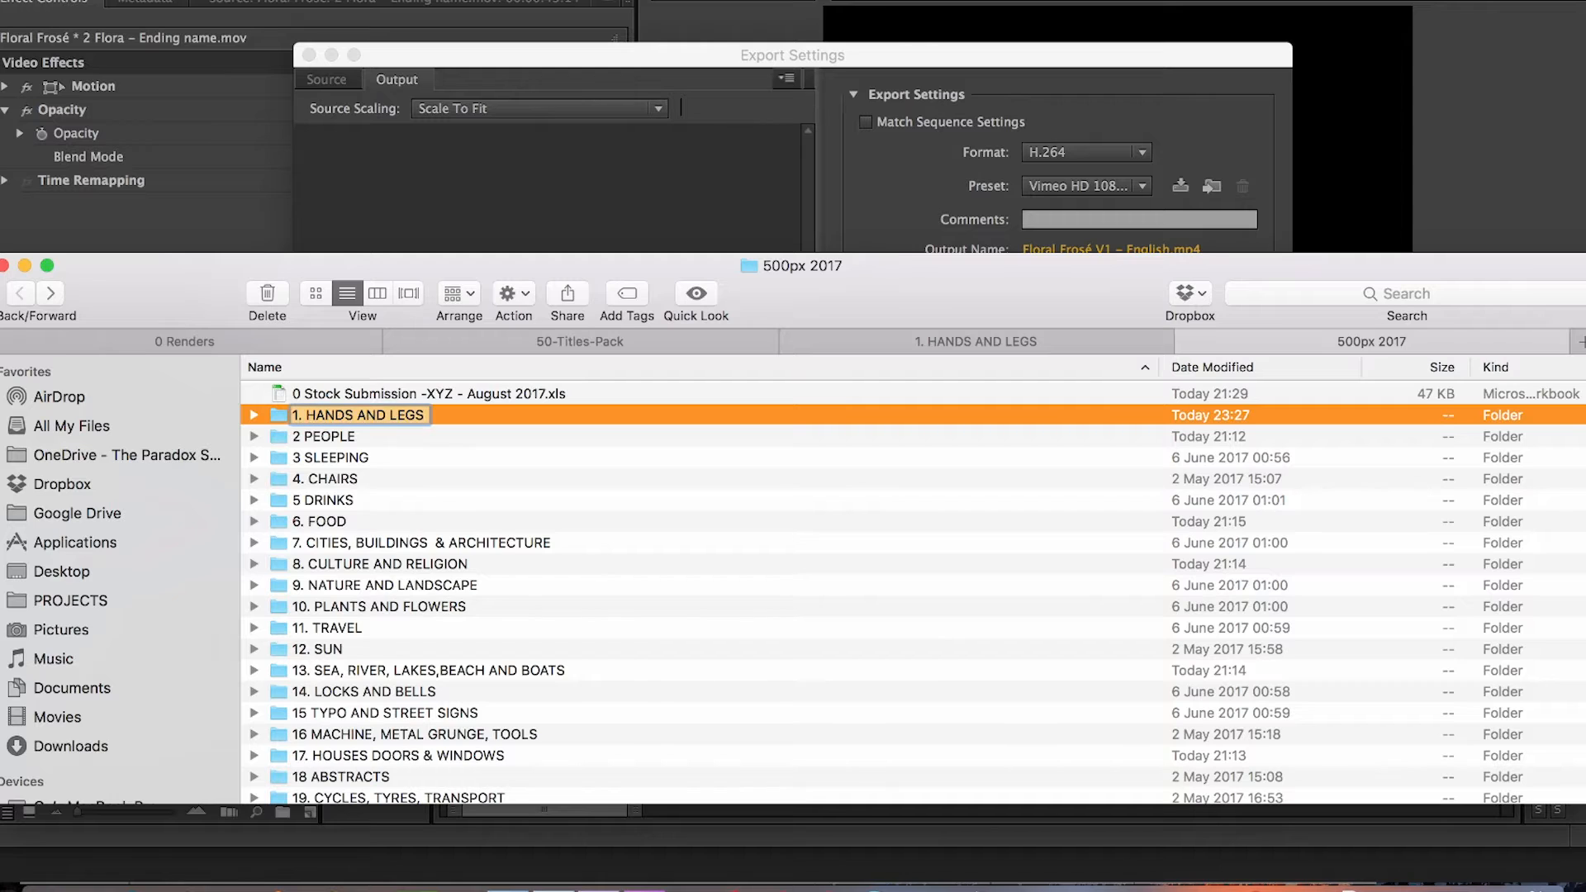
{"action": "left_click", "coordinate": [317, 416]}
{"action": "key", "text": "shift+super+Right"}
{"action": "key", "text": "super+c"}
{"action": "key", "text": "Return"}
{"action": "key", "text": "super+Down"}
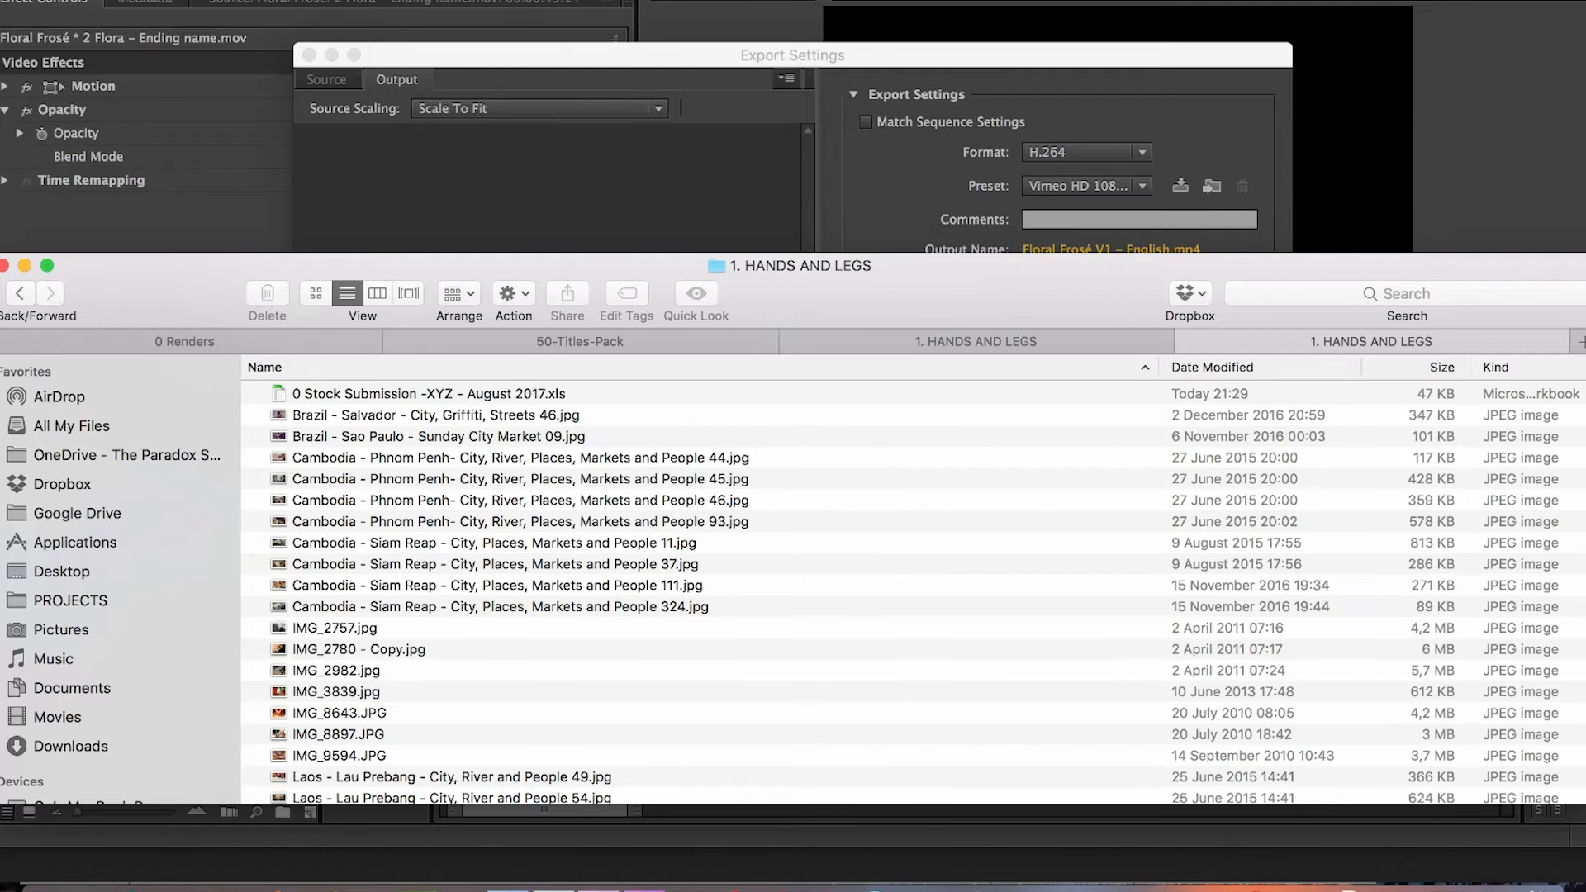
- Replace "XYZ" in the stock submission spreadsheet's file name with the copied "HANDS AND LEGS"
{"action": "key", "text": "Down"}
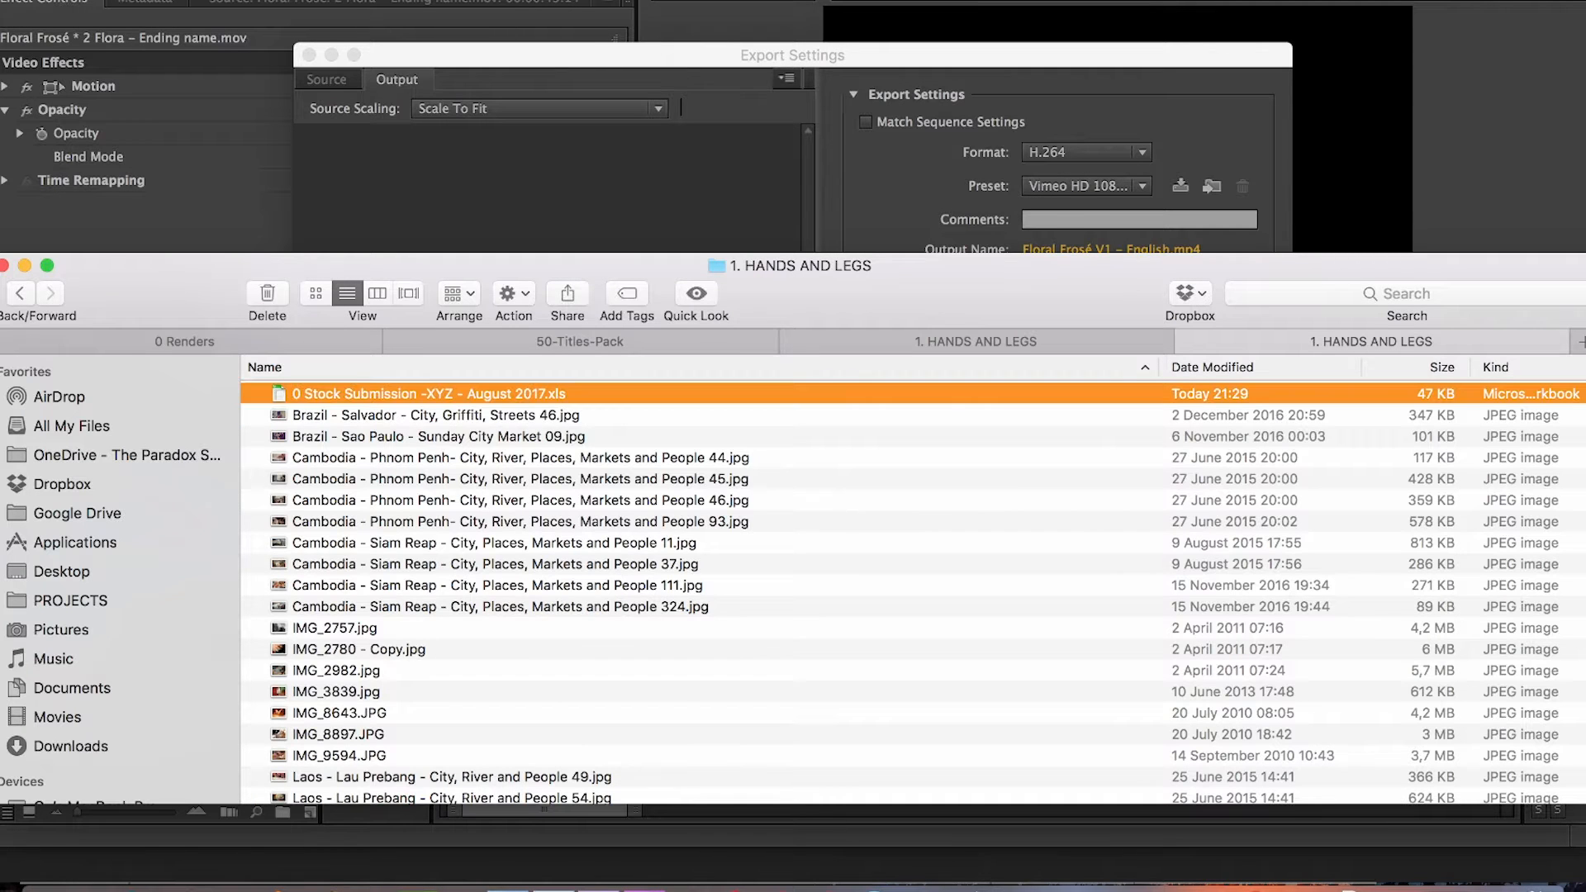
{"action": "key", "text": "Return"}
{"action": "left_click", "coordinate": [434, 394]}
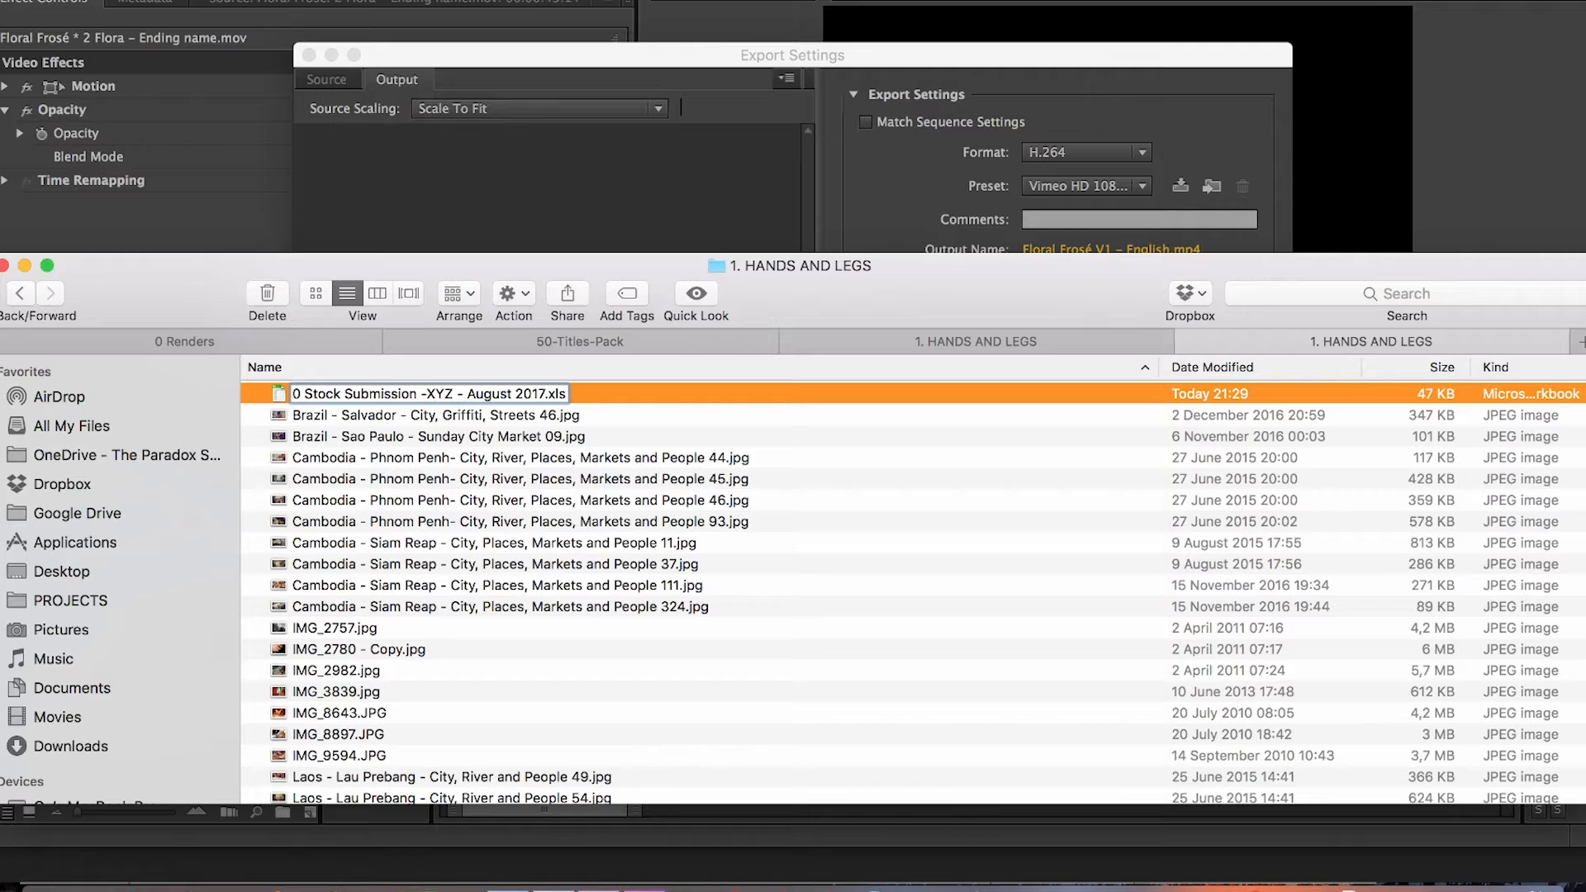
{"action": "key", "text": "shift+Left"}
{"action": "key", "text": "shift+Left"}
{"action": "key", "text": "shift+Left"}
{"action": "key", "text": "super+v"}
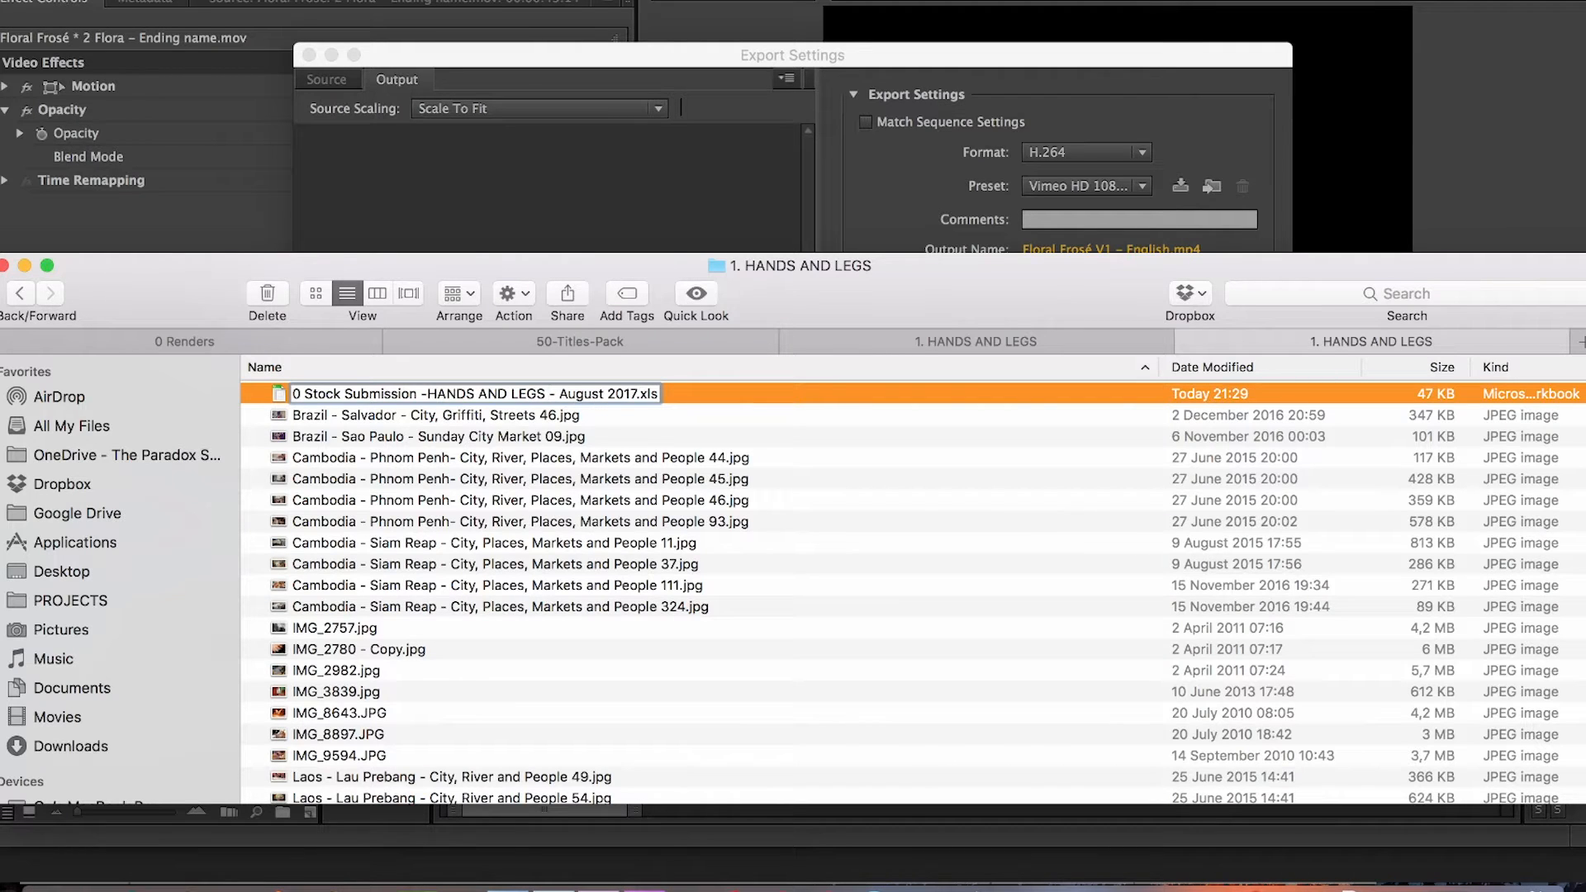
- Change the month in the spreadsheet's file name to September, giving "0 Stock Submission -HANDS AND LEGS - September 2017.xls"
{"action": "key", "text": "alt+Right"}
{"action": "key", "text": "Right"}
{"action": "key", "text": "shift+Left"}
{"action": "key", "text": "shift+Left"}
{"action": "key", "text": "shift+Left"}
{"action": "key", "text": "shift+Left"}
{"action": "key", "text": "shift+Left"}
{"action": "key", "text": "shift+Left"}
{"action": "key", "text": "shift+Left"}
{"action": "type", "text": "September"}
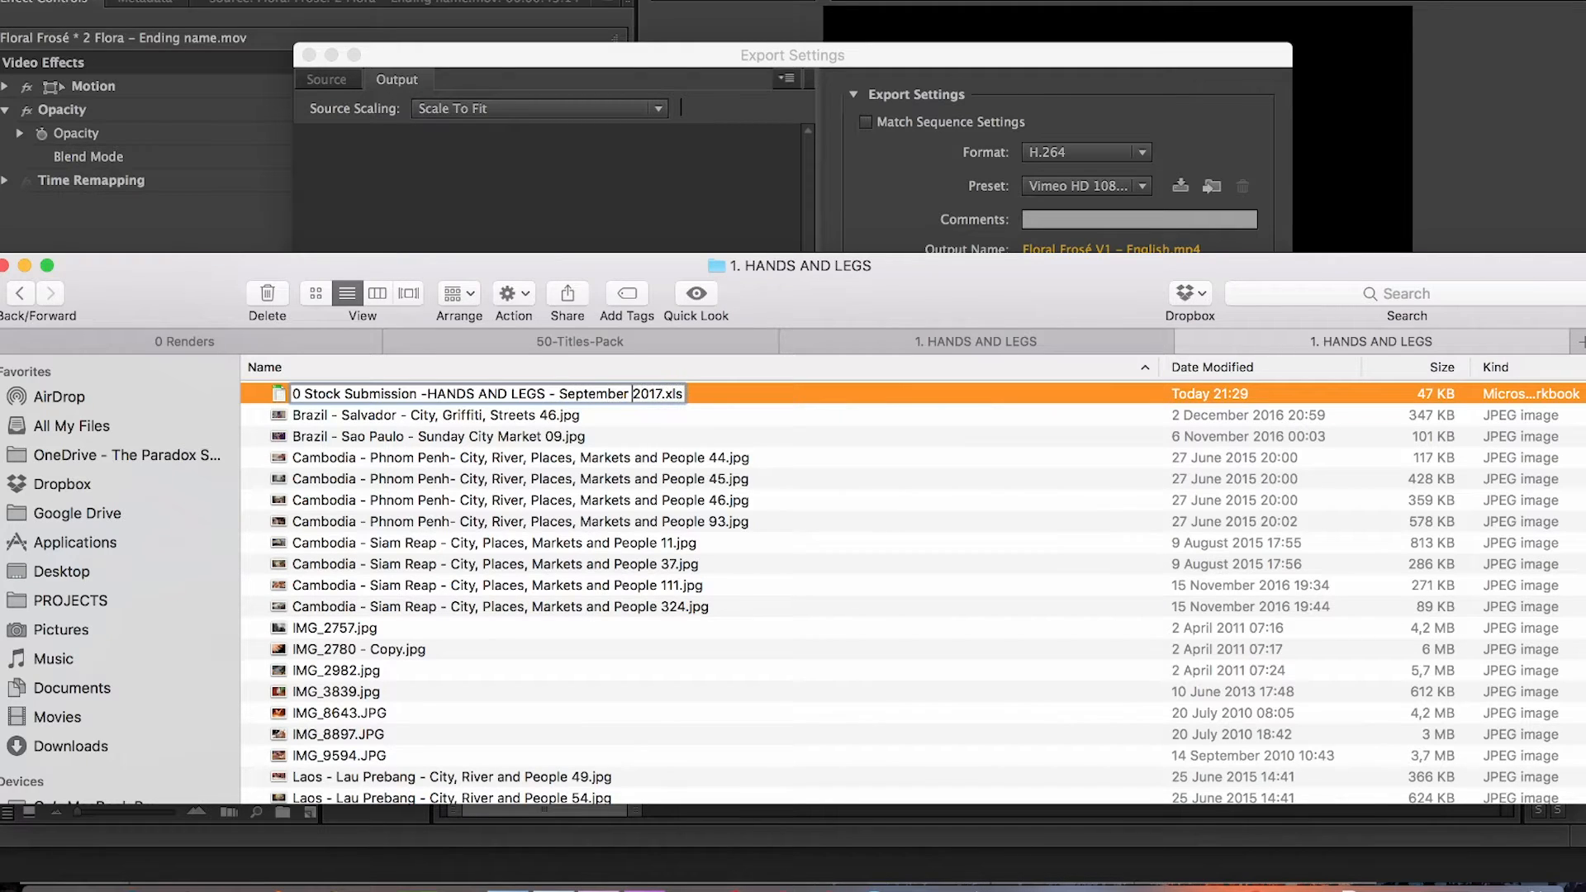
{"action": "key", "text": "Return"}
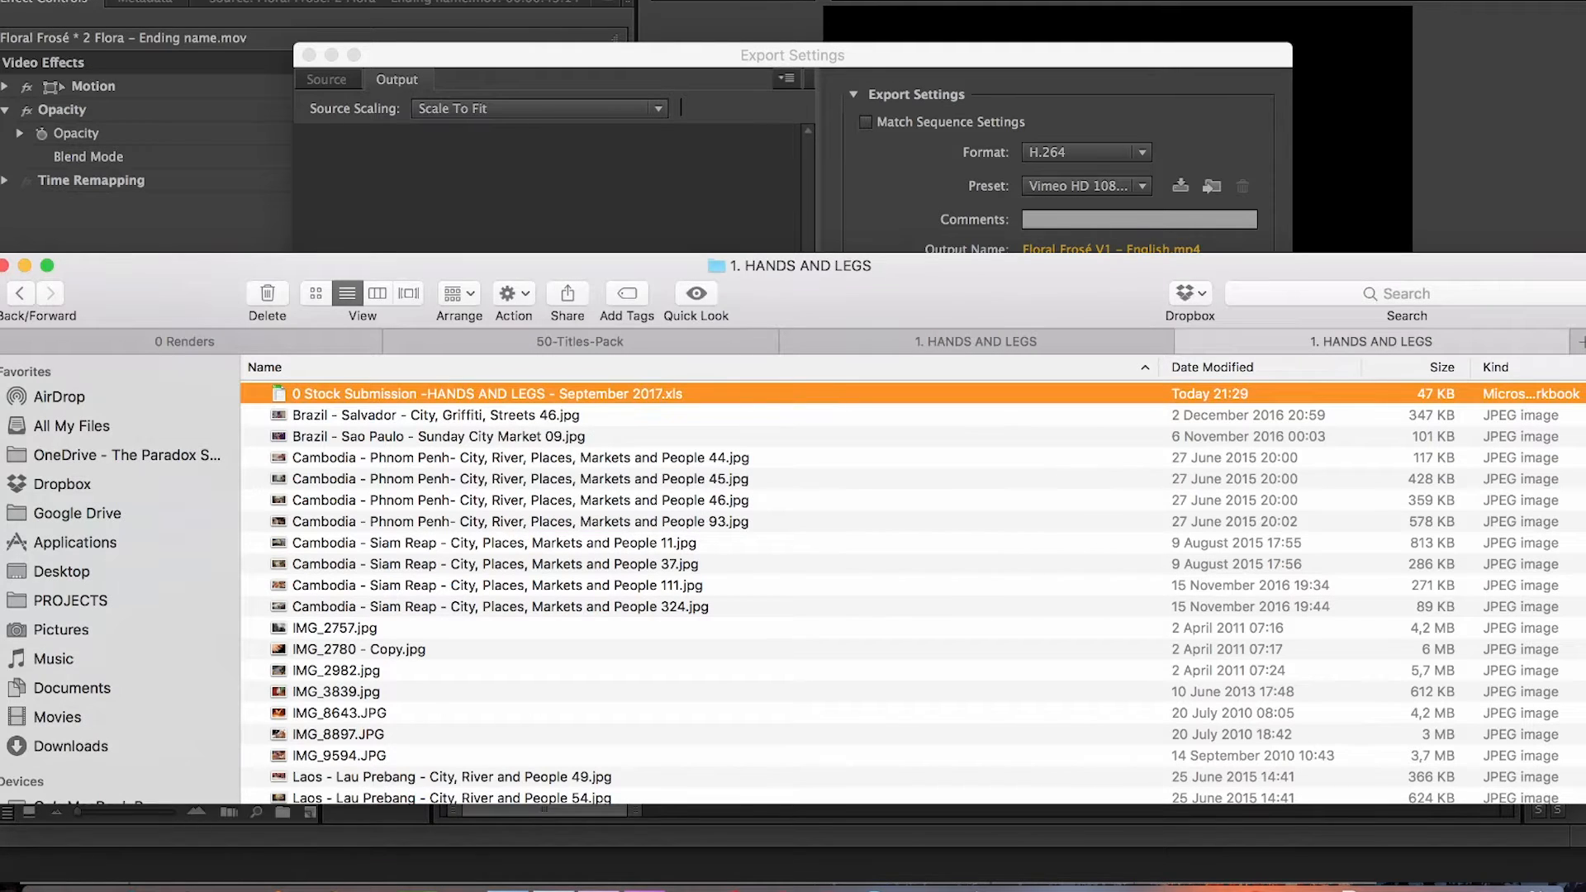
- Select all JPEG images in the folder without the spreadsheet, and ignore the Microsoft Excel non-responsive alert for now
{"action": "left_click", "coordinate": [435, 415]}
{"action": "scroll", "coordinate": [913, 570], "scroll_direction": "down", "scroll_amount": 20}
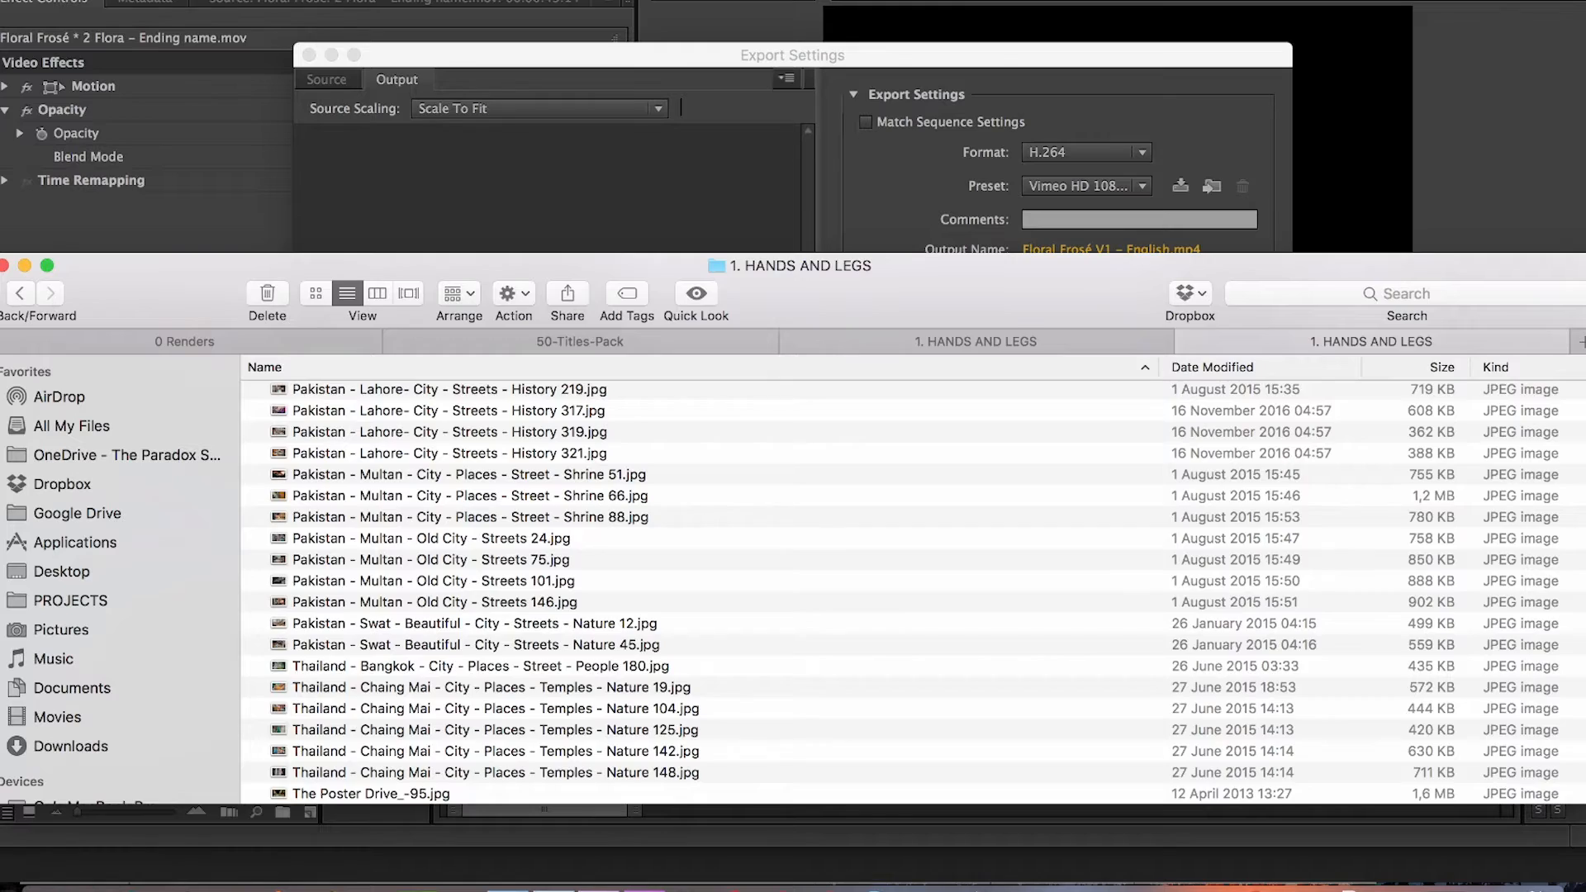
{"action": "key", "text": "super+a"}
{"action": "scroll", "coordinate": [912, 592], "scroll_direction": "up", "scroll_amount": 20}
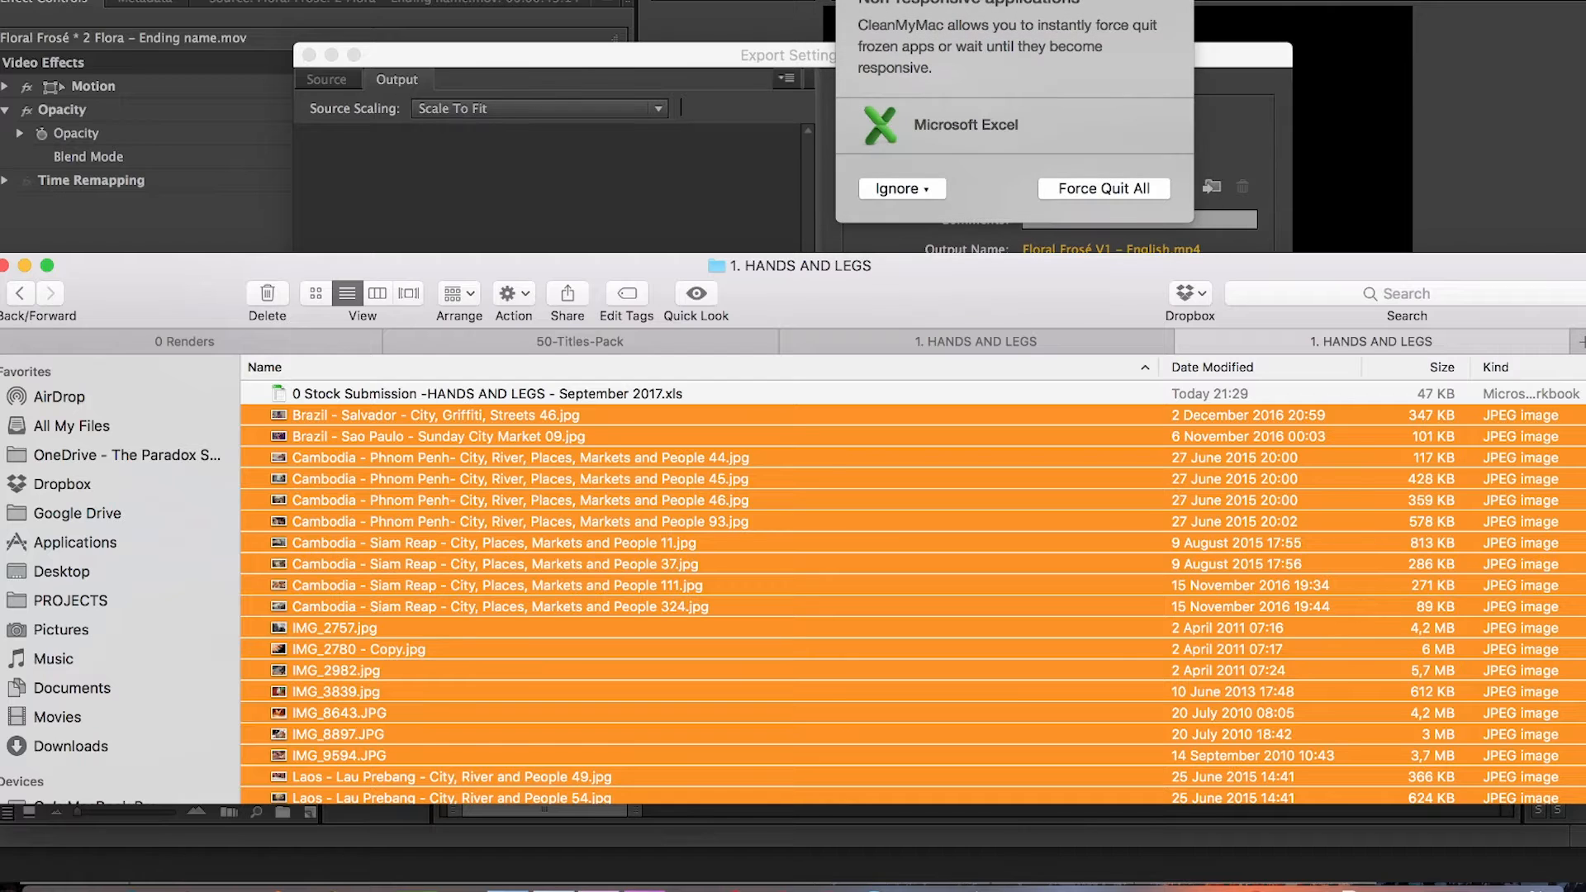
{"action": "left_click", "coordinate": [902, 189]}
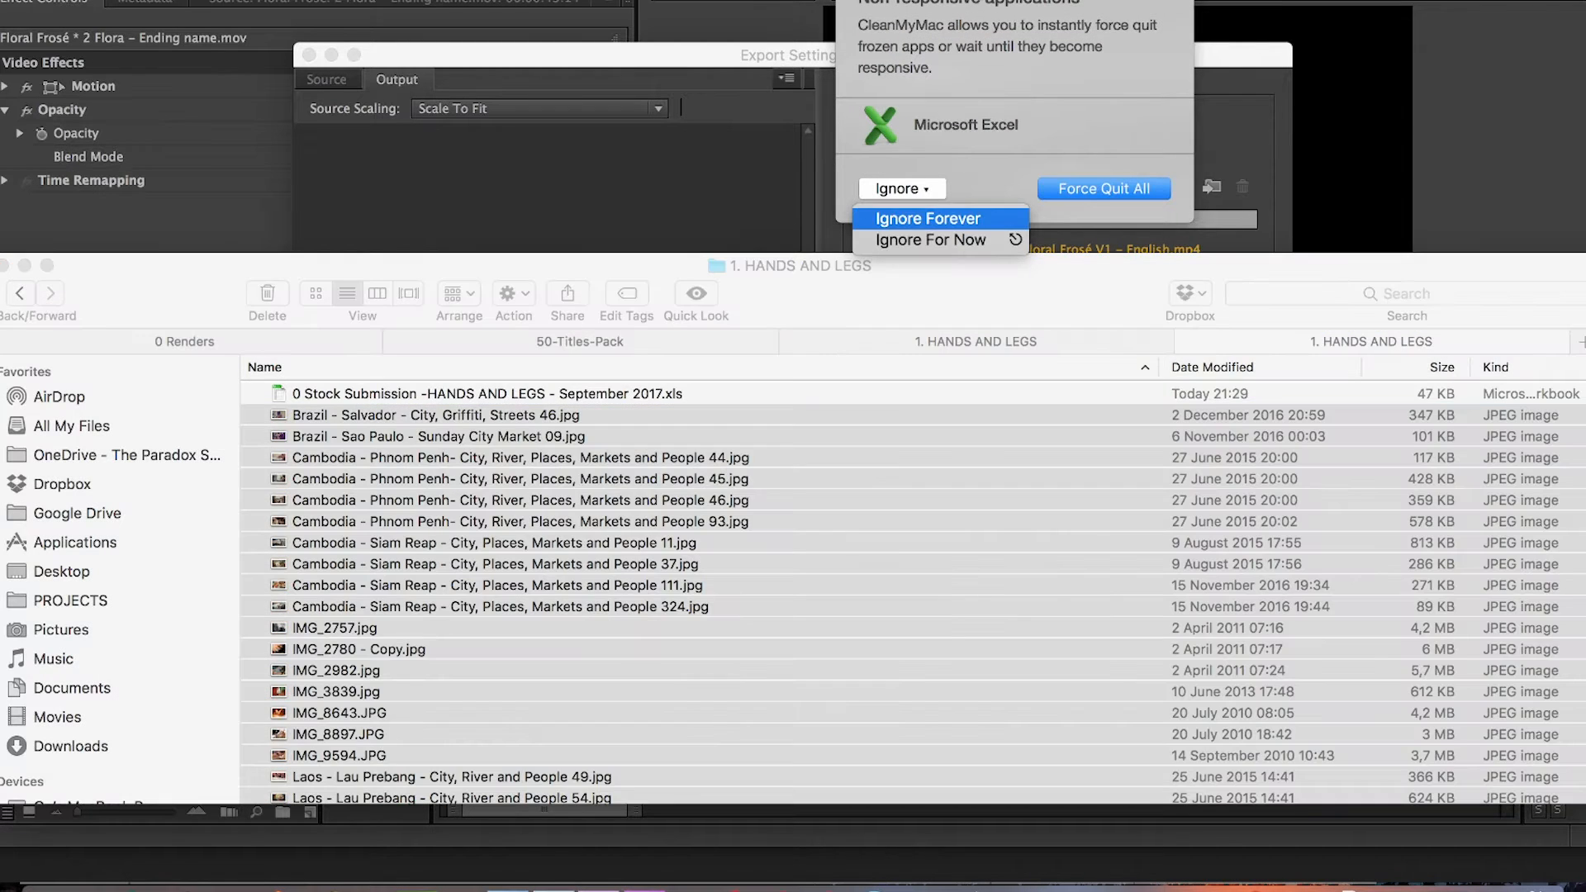
{"action": "left_click", "coordinate": [931, 239]}
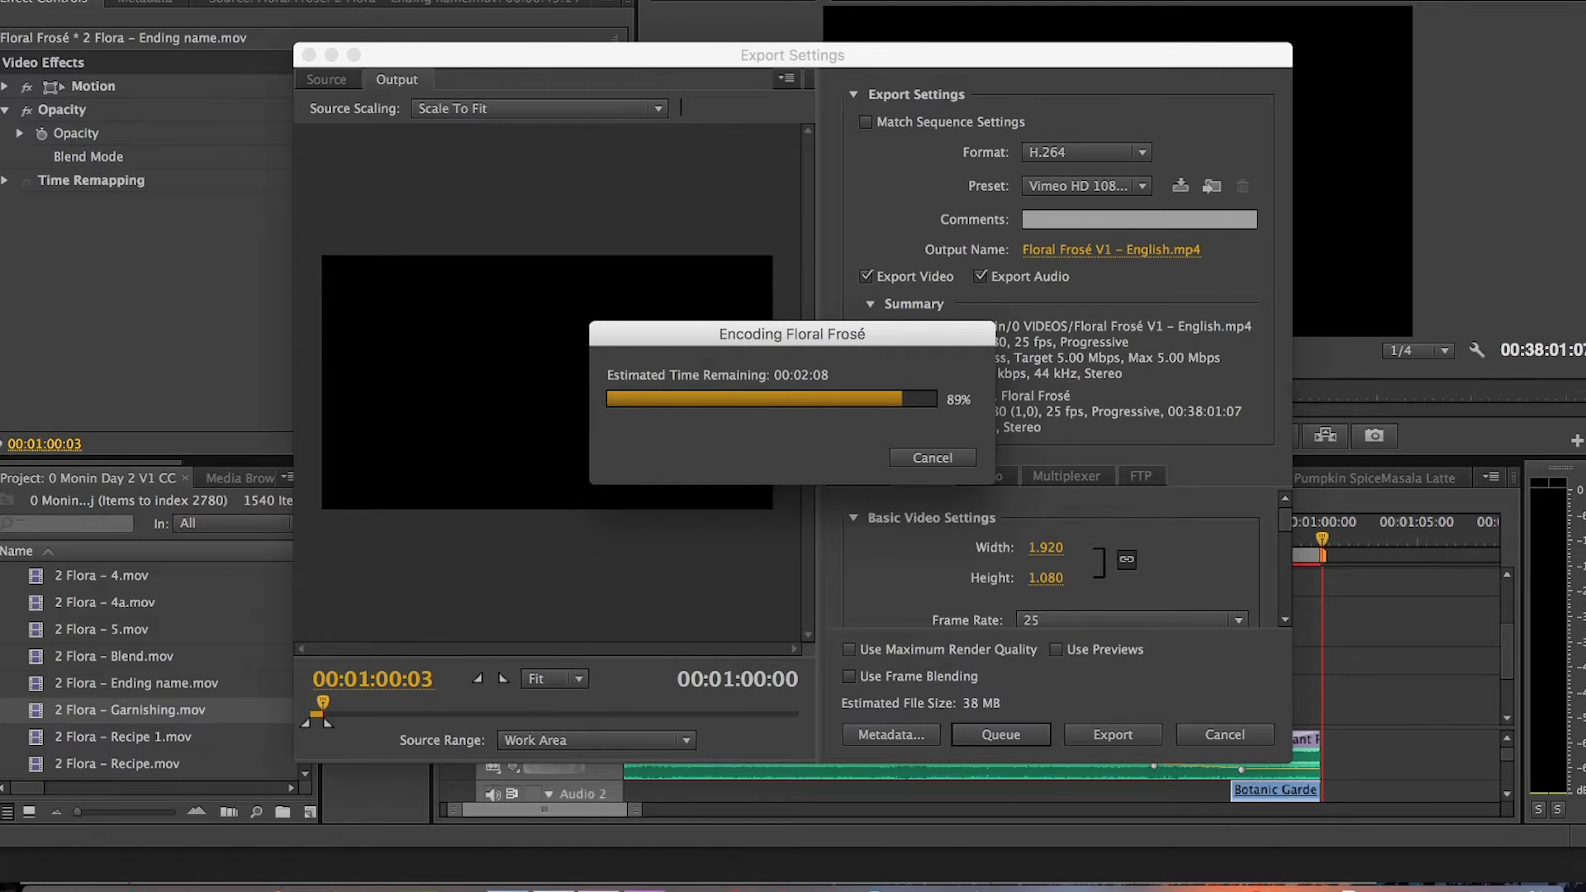
- Switch to Excel, paste the image file names into the Filename column from A2 and widen column A to fit them
{"action": "left_click", "coordinate": [983, 0]}
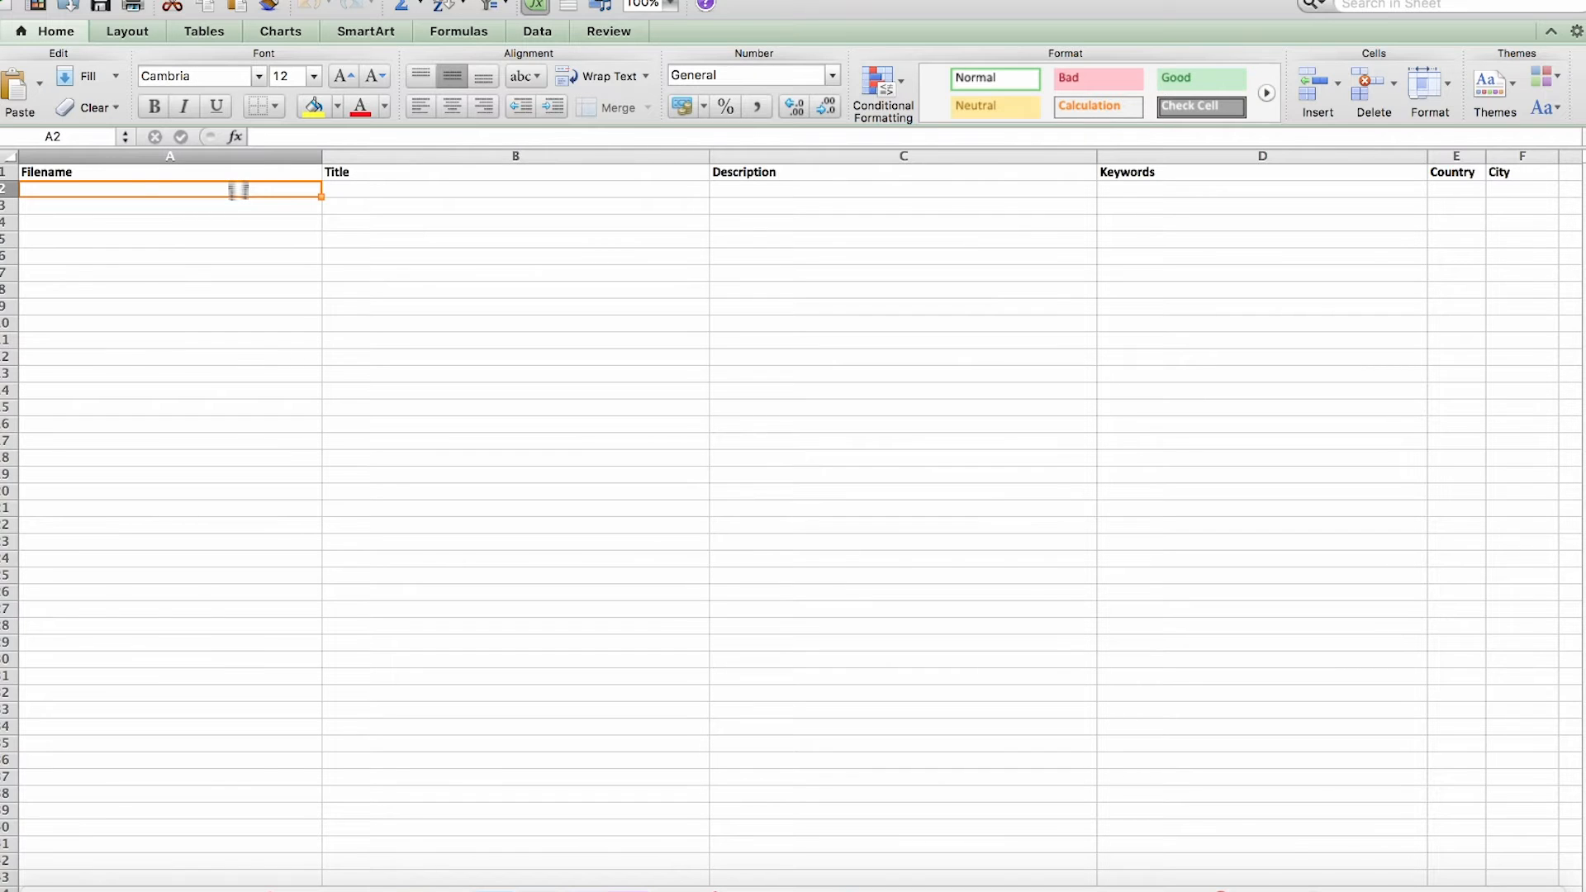
{"action": "key", "text": "super+v"}
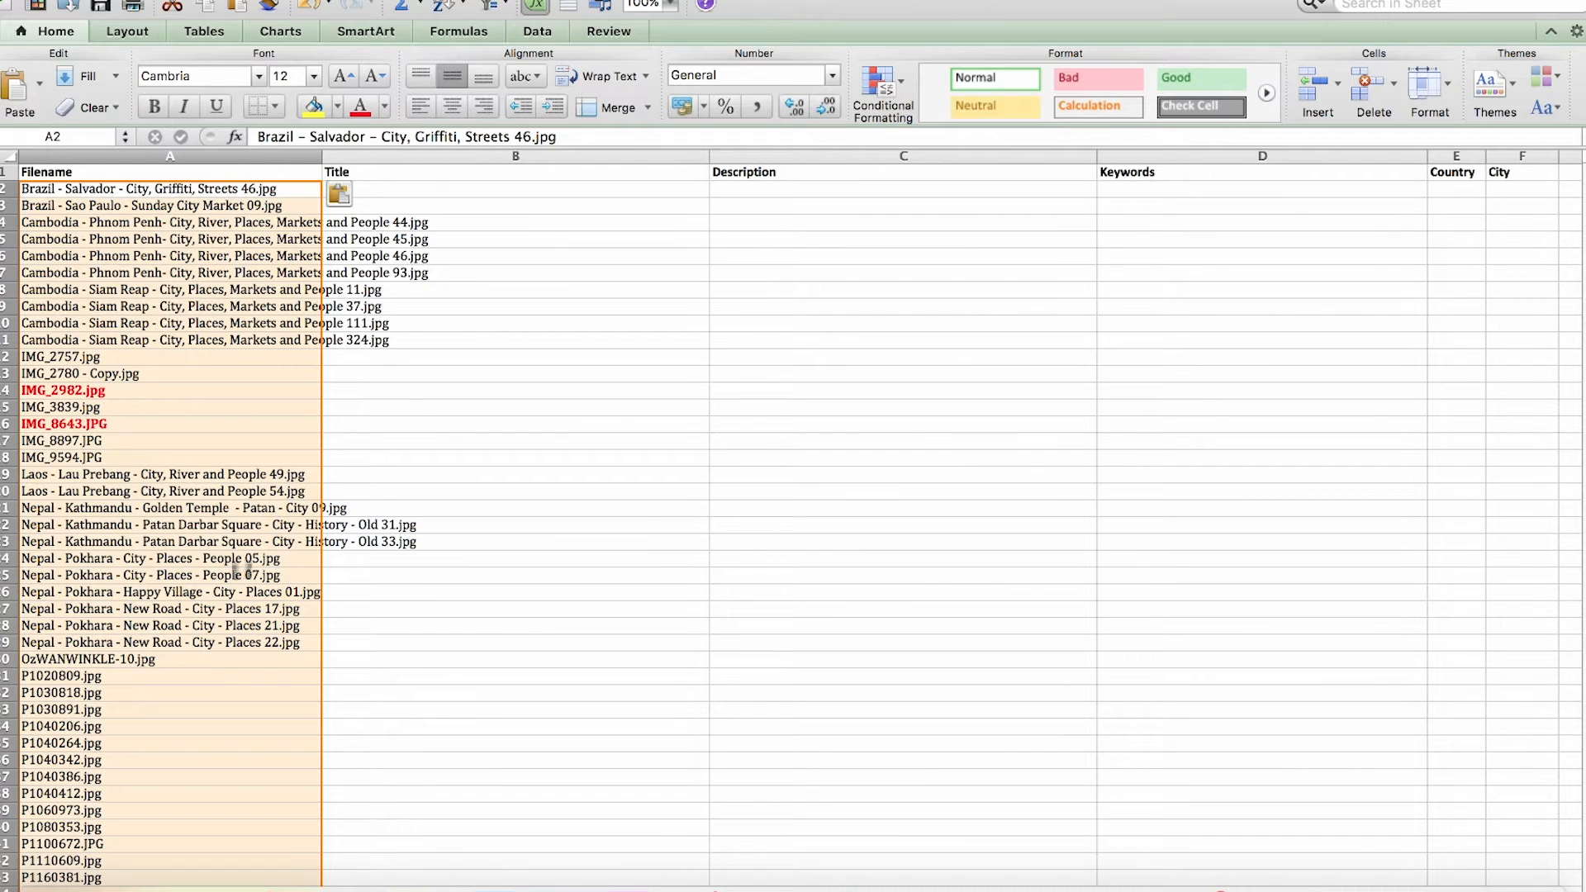
{"action": "double_click", "coordinate": [322, 151]}
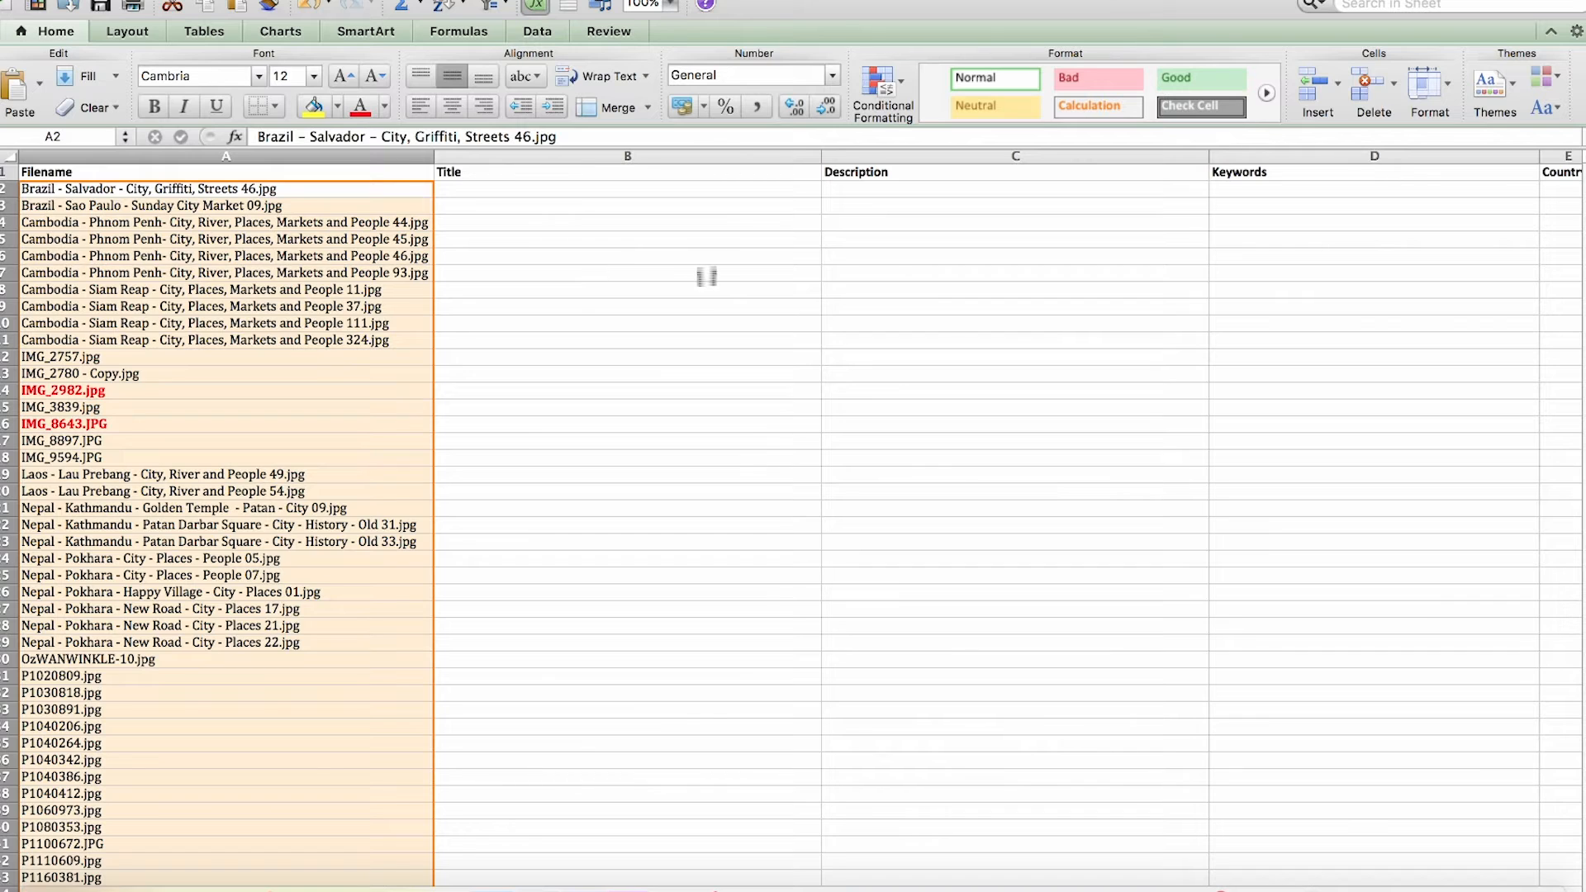
- Look over the metadata columns and the Brazil and Cambodia file names in the Filename column
{"action": "scroll", "coordinate": [704, 274], "scroll_direction": "right", "scroll_amount": 5}
{"action": "scroll", "coordinate": [707, 277], "scroll_direction": "left", "scroll_amount": 5}
{"action": "left_click", "coordinate": [653, 190]}
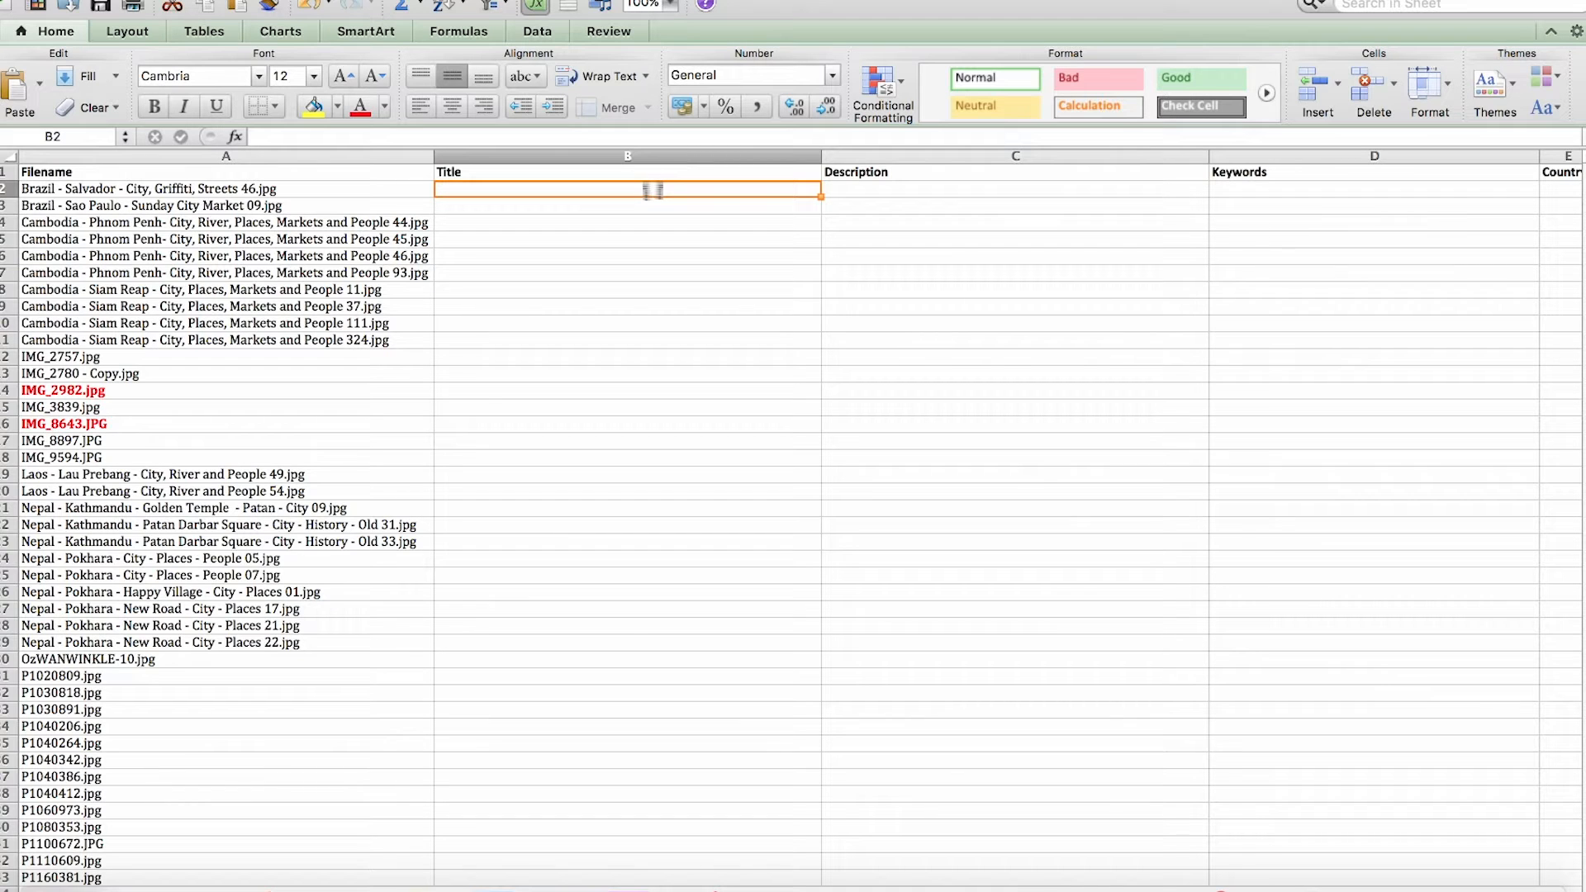
{"action": "key", "text": "Return"}
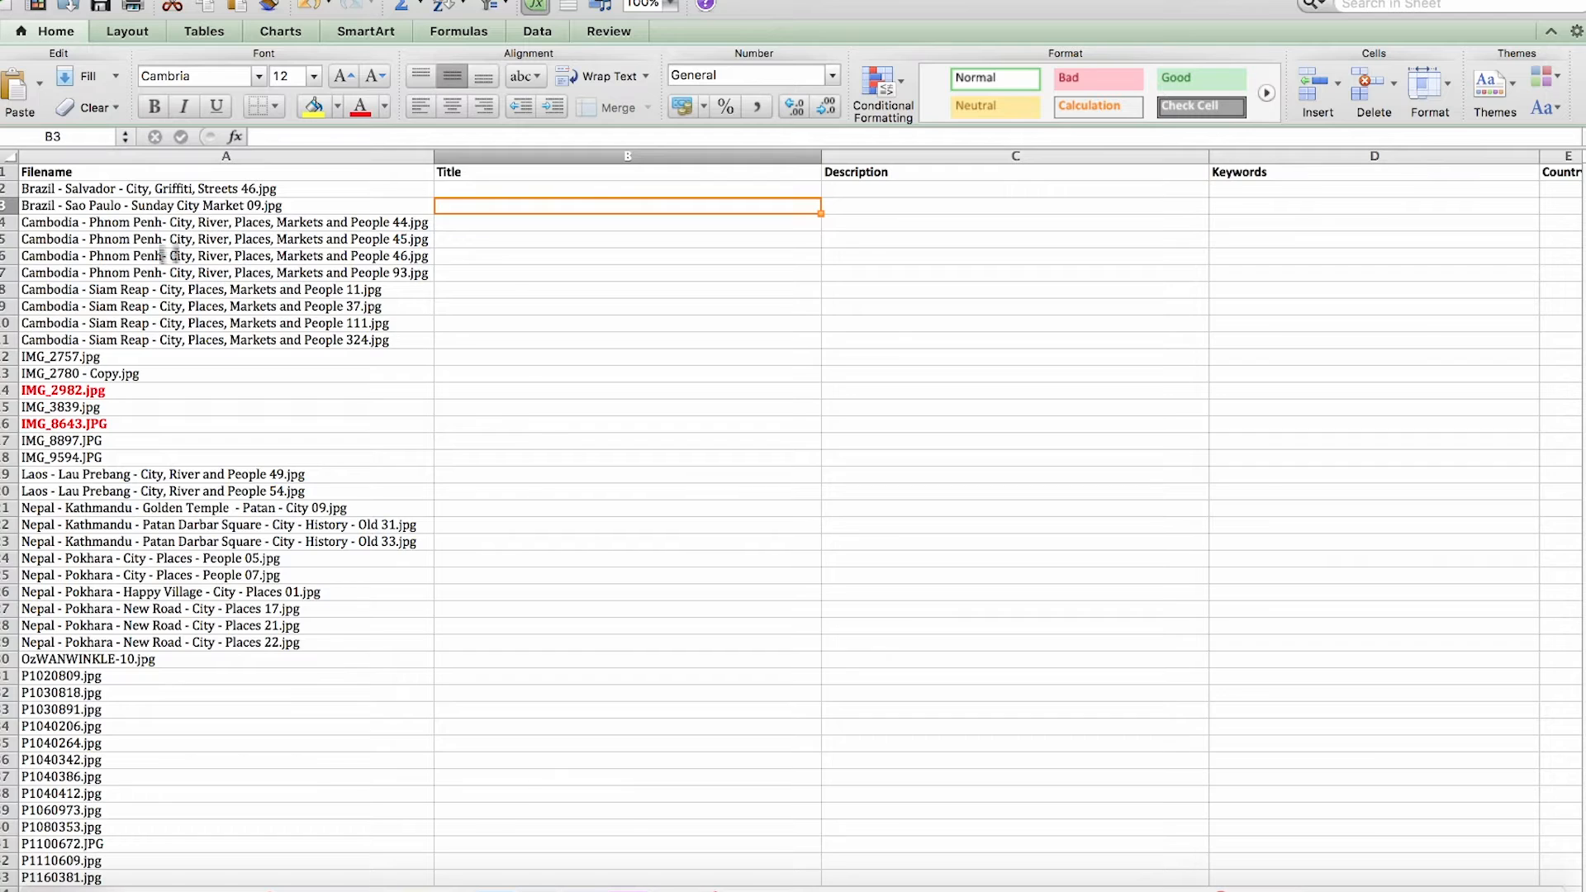
{"action": "left_click", "coordinate": [115, 225]}
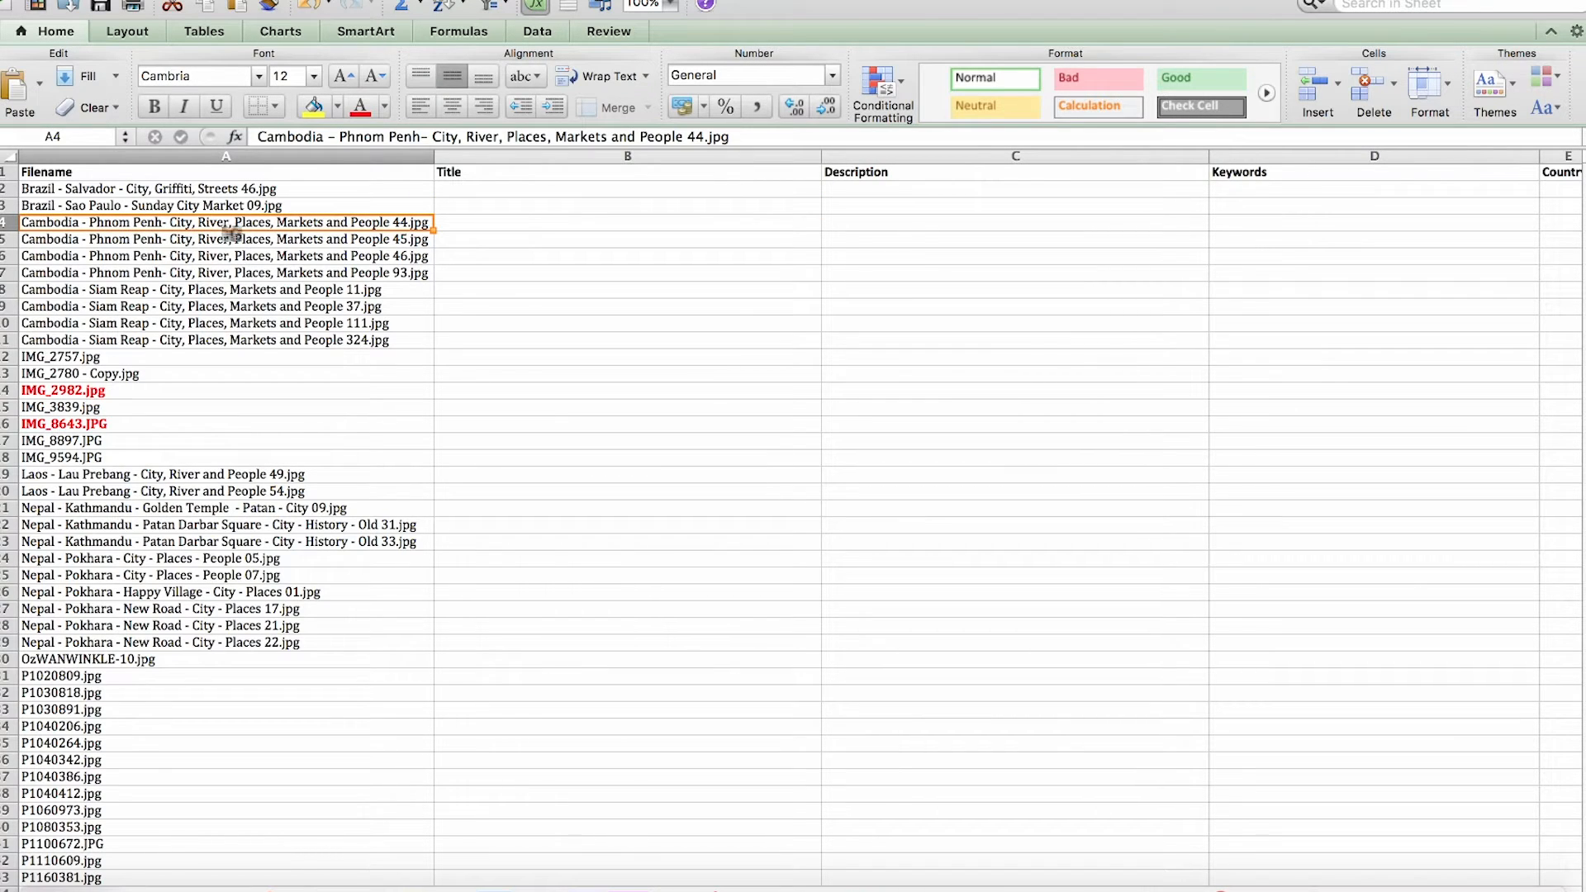
{"action": "left_click", "coordinate": [110, 205]}
{"action": "left_click", "coordinate": [112, 239]}
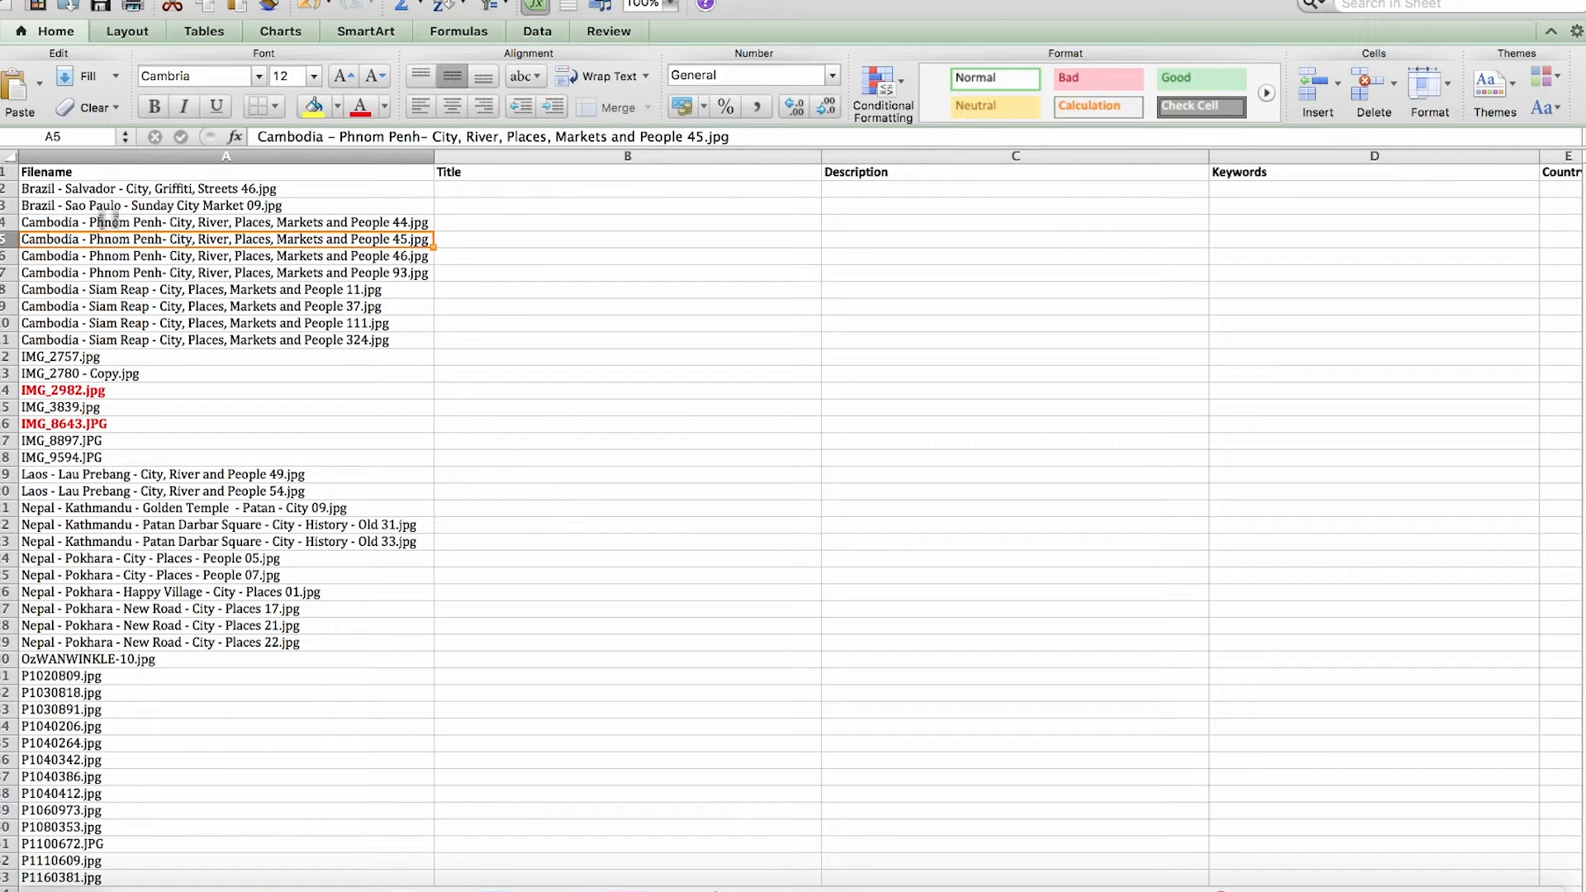
{"action": "left_click", "coordinate": [105, 221]}
{"action": "left_click", "coordinate": [107, 239]}
- Enter Brazil as the country and Sao Paulo as the city for the first image in row 2
{"action": "scroll", "coordinate": [1172, 301], "scroll_direction": "down", "scroll_amount": 1}
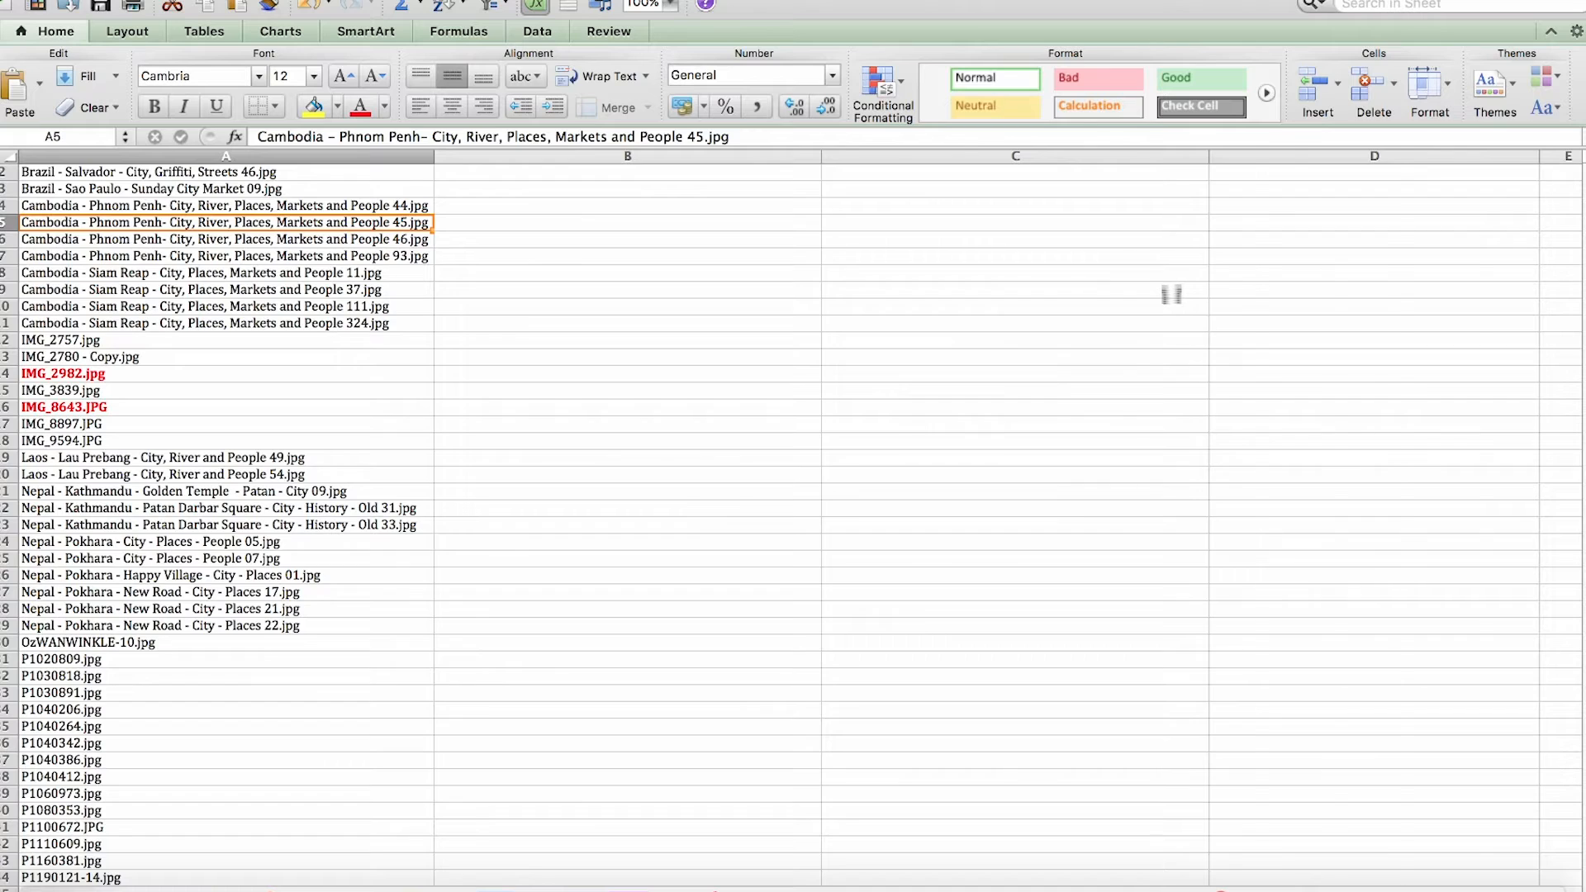
{"action": "scroll", "coordinate": [1171, 295], "scroll_direction": "right", "scroll_amount": 1}
{"action": "scroll", "coordinate": [1171, 295], "scroll_direction": "up", "scroll_amount": 1}
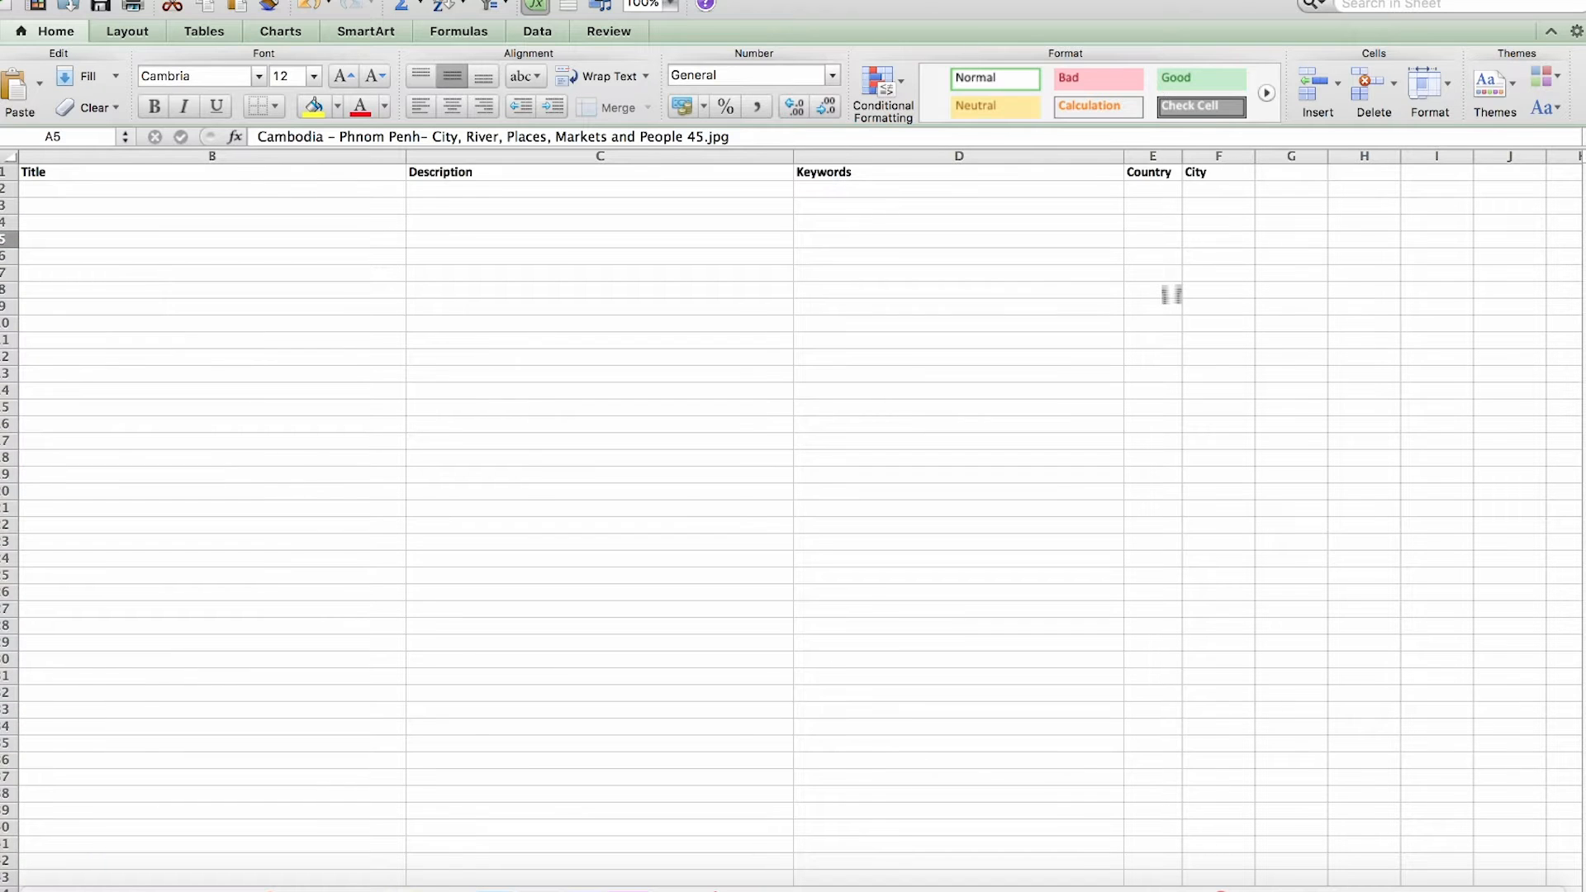
{"action": "left_click", "coordinate": [1151, 195]}
{"action": "type", "text": "Brazil"}
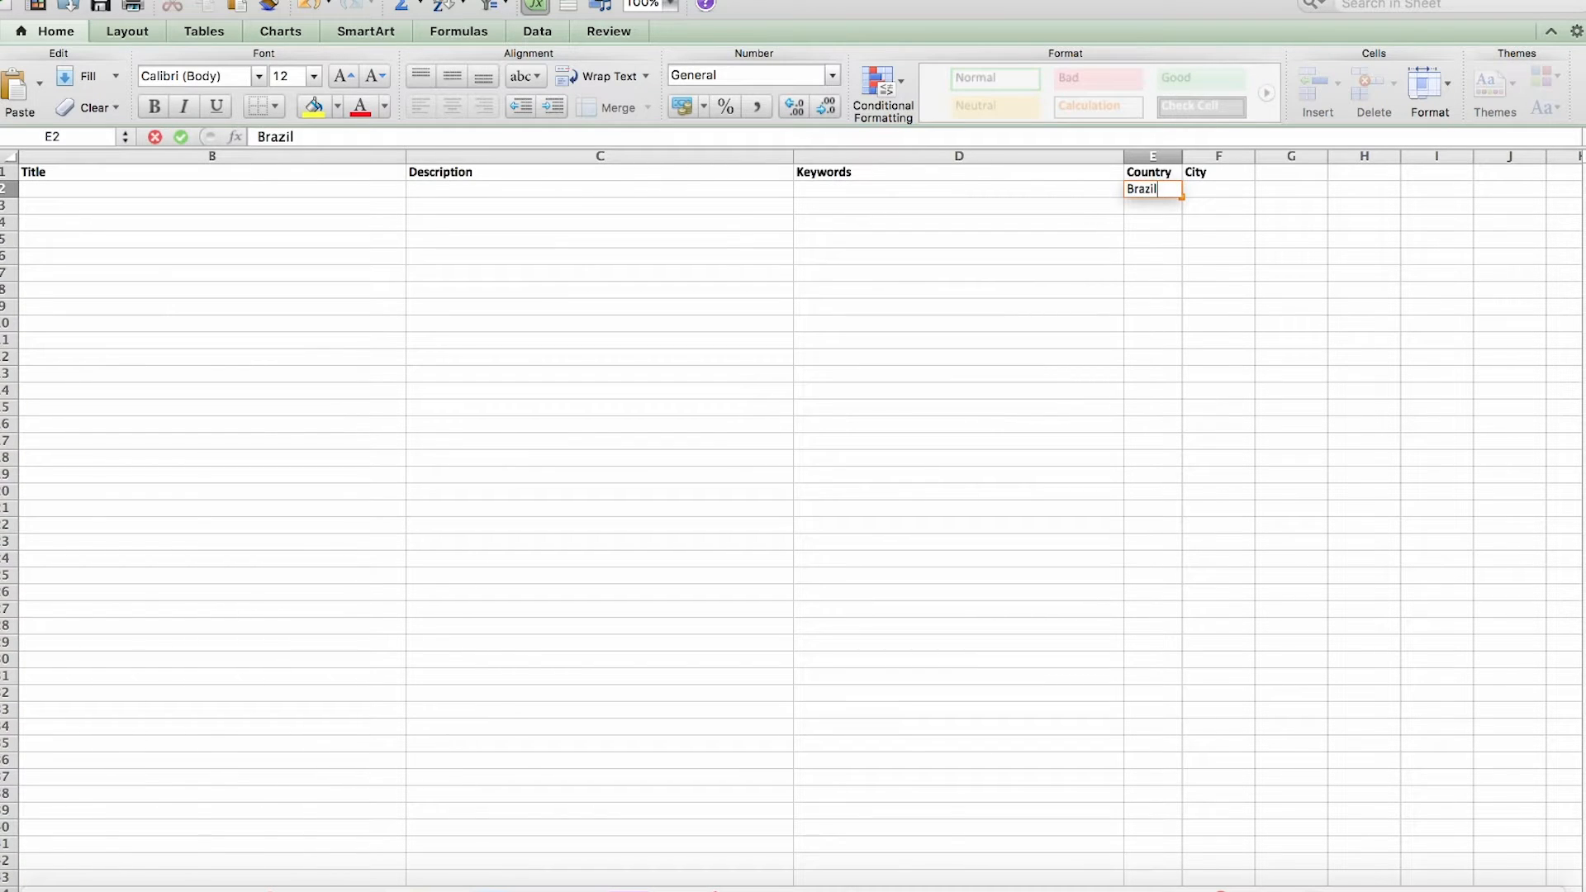
{"action": "key", "text": "Tab"}
{"action": "type", "text": "Sa"}
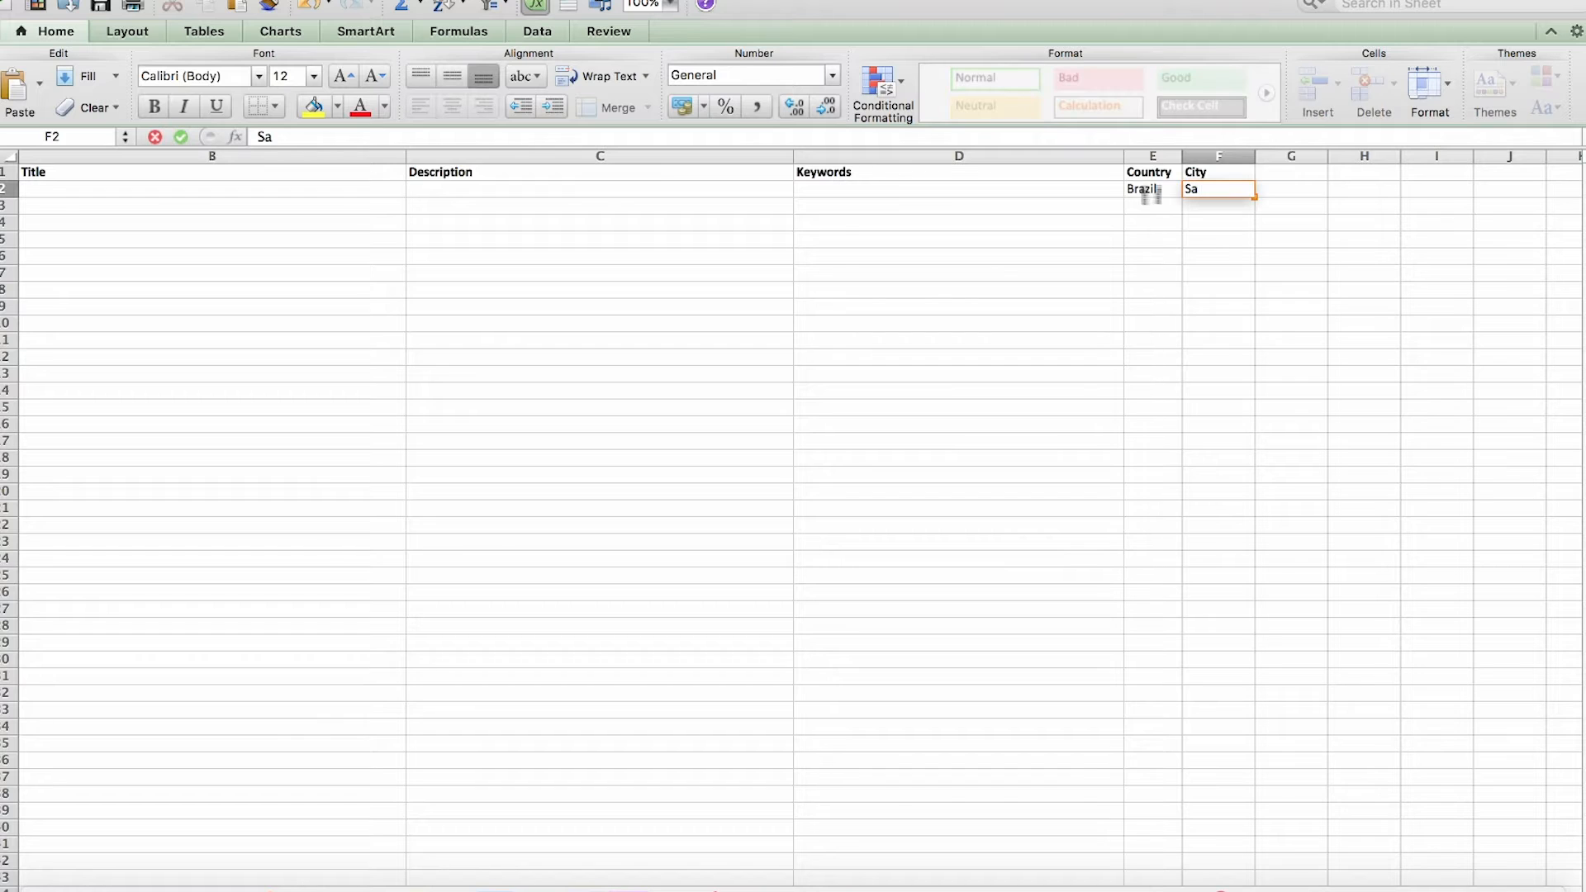
{"action": "type", "text": "o Paulo"}
{"action": "key", "text": "Return"}
- Check the file name in row 3 for its country and city
{"action": "key", "text": "Left"}
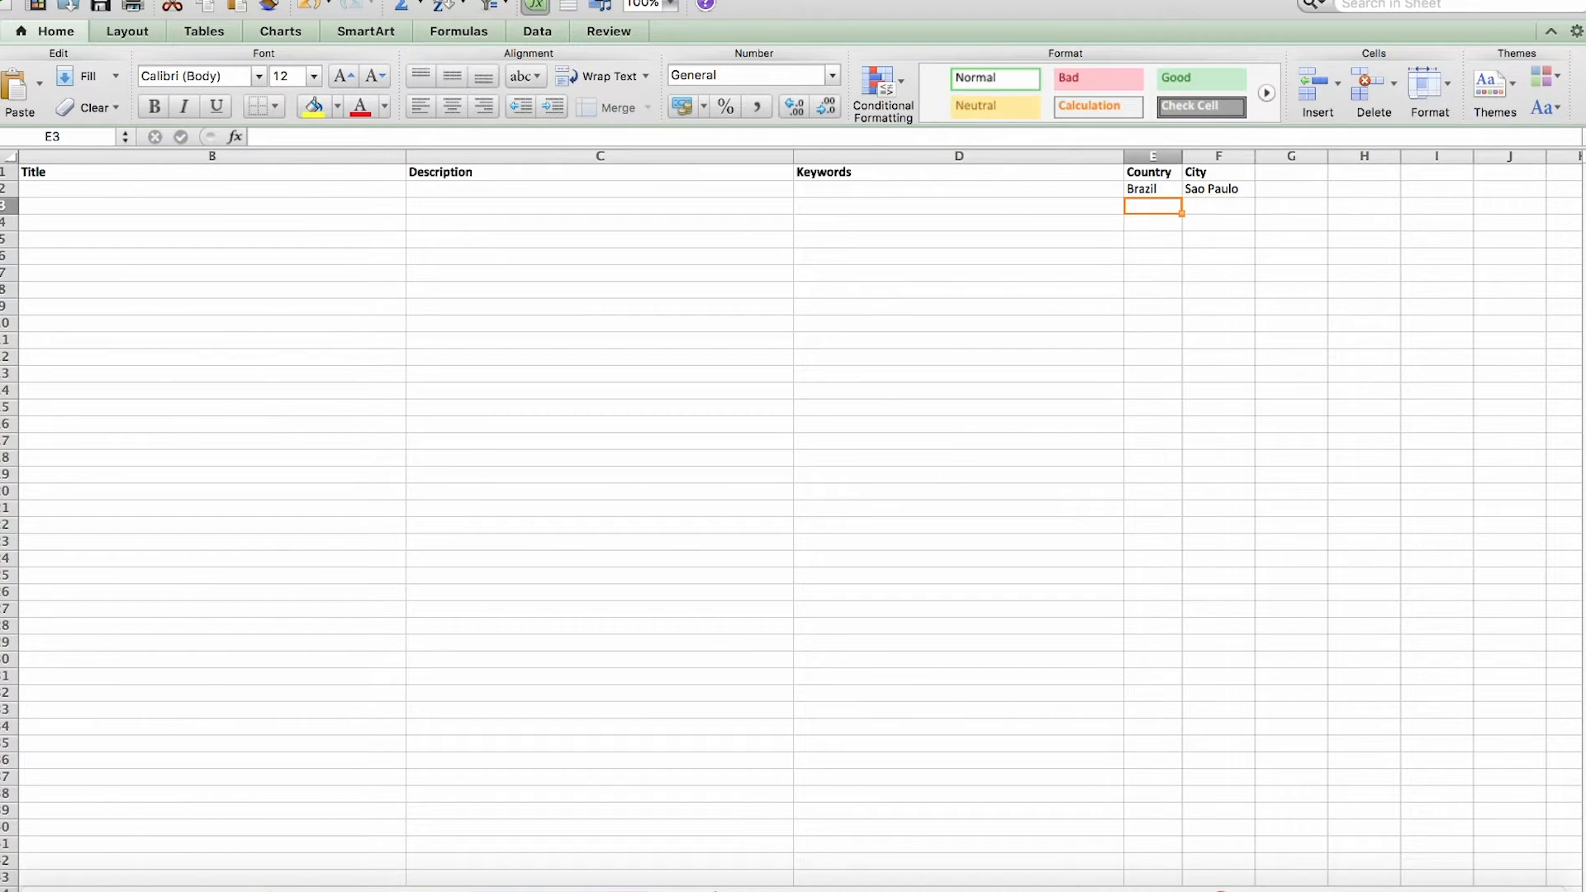
{"action": "key", "text": "Left"}
{"action": "key", "text": "Left"}
{"action": "key", "text": "Left"}
{"action": "key", "text": "Left"}
{"action": "key", "text": "Right"}
{"action": "key", "text": "Right"}
{"action": "key", "text": "Right"}
{"action": "key", "text": "Right"}
{"action": "key", "text": "Right"}
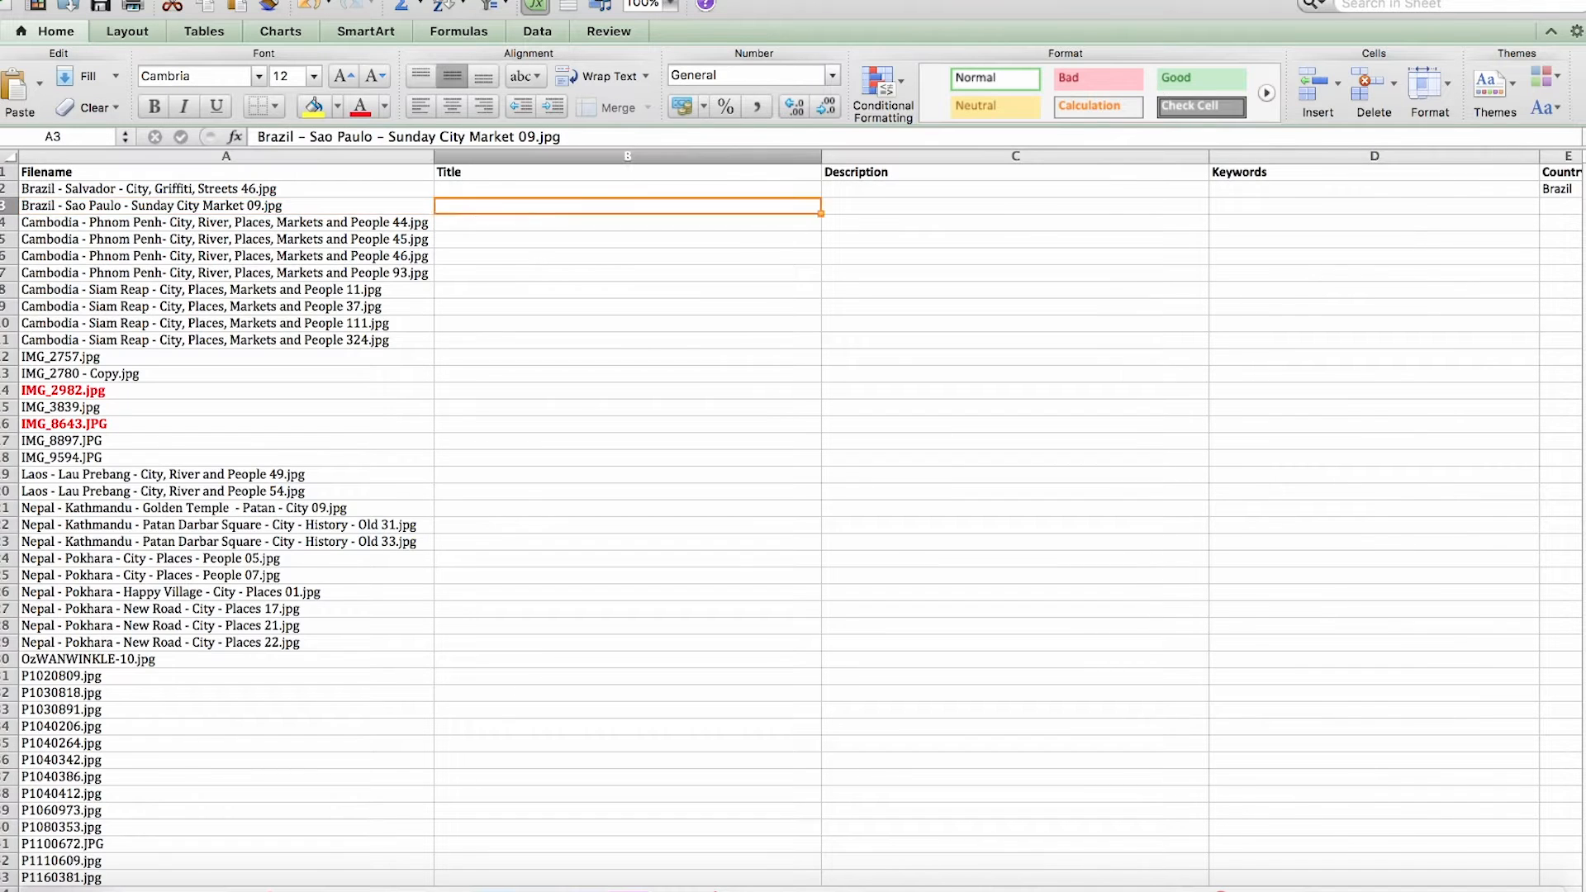
{"action": "key", "text": "Left"}
- Copy the Brazil and Sao Paulo entries from row 2 into the Country and City cells of row 3
{"action": "left_click", "coordinate": [1151, 192]}
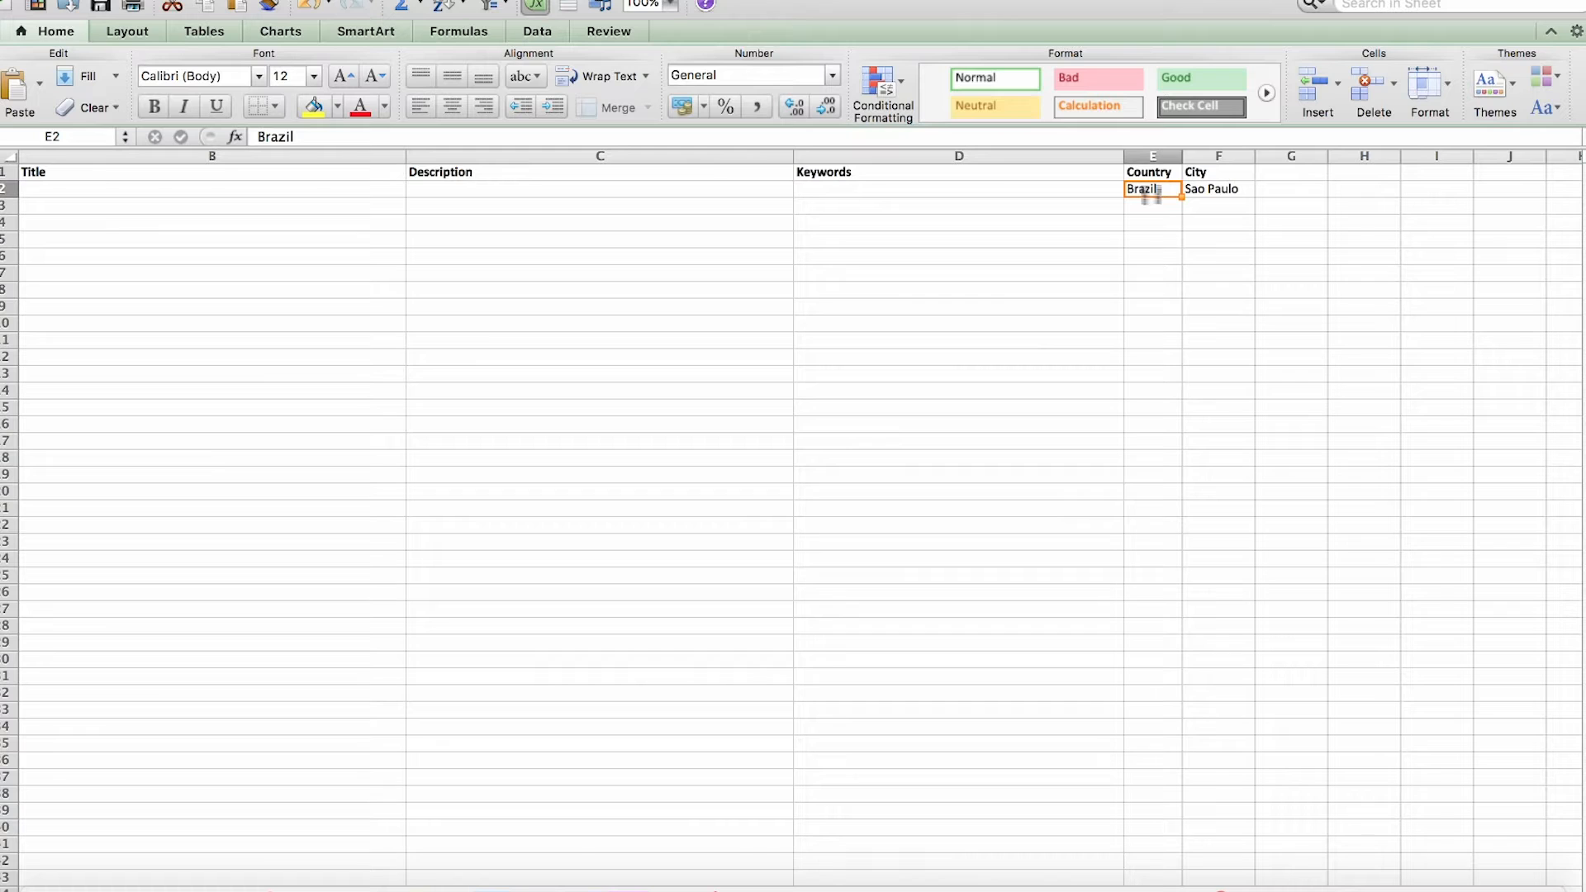
{"action": "key", "text": "shift+Right"}
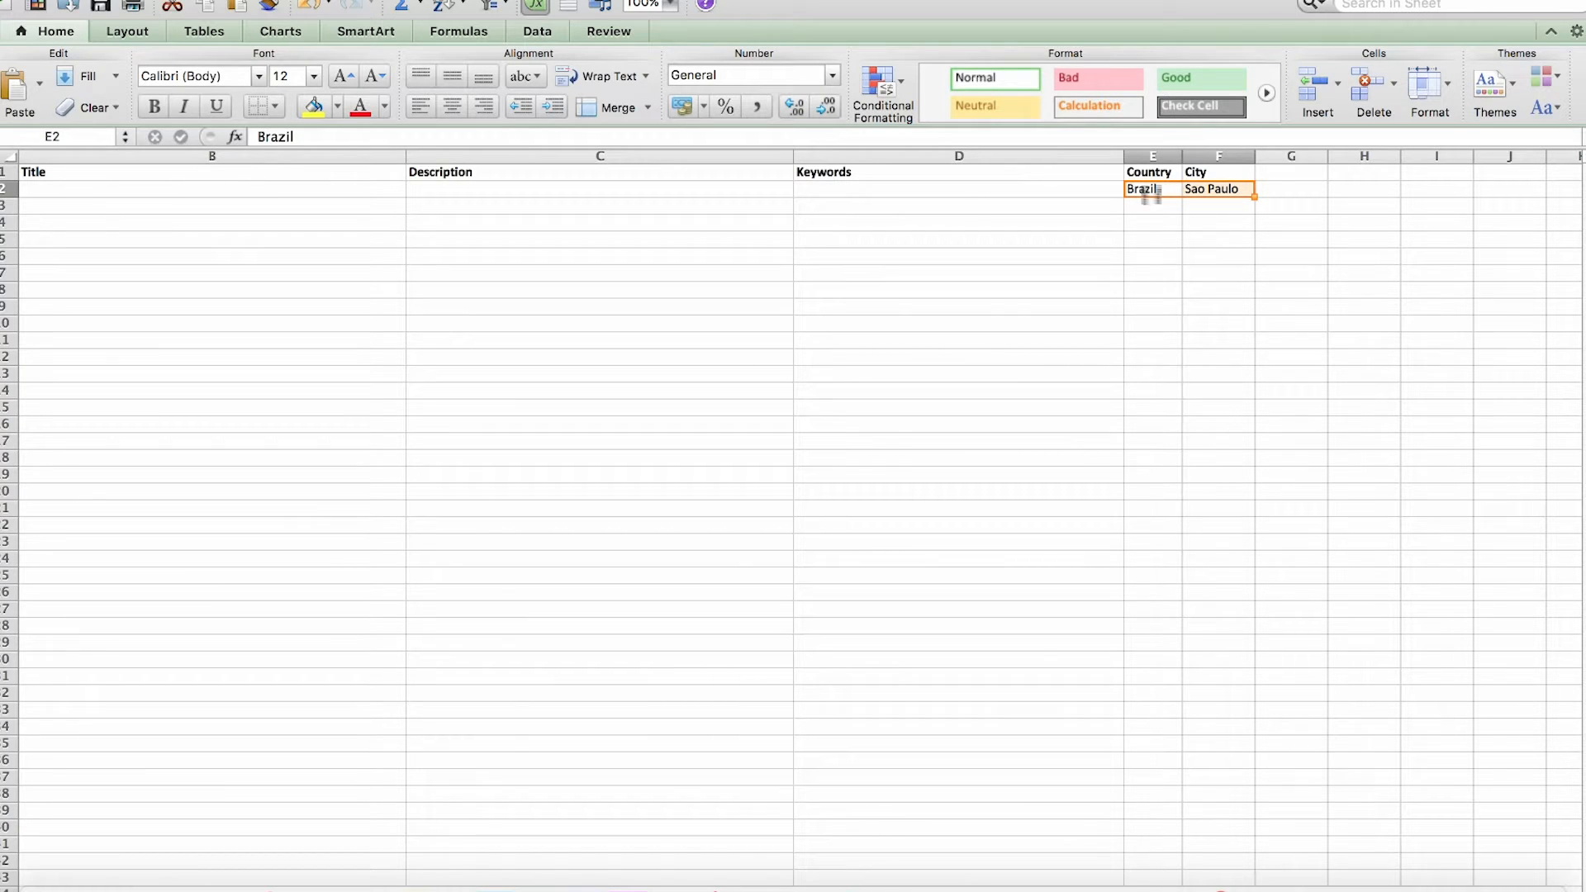
{"action": "key", "text": "ctrl+c"}
{"action": "key", "text": "Down"}
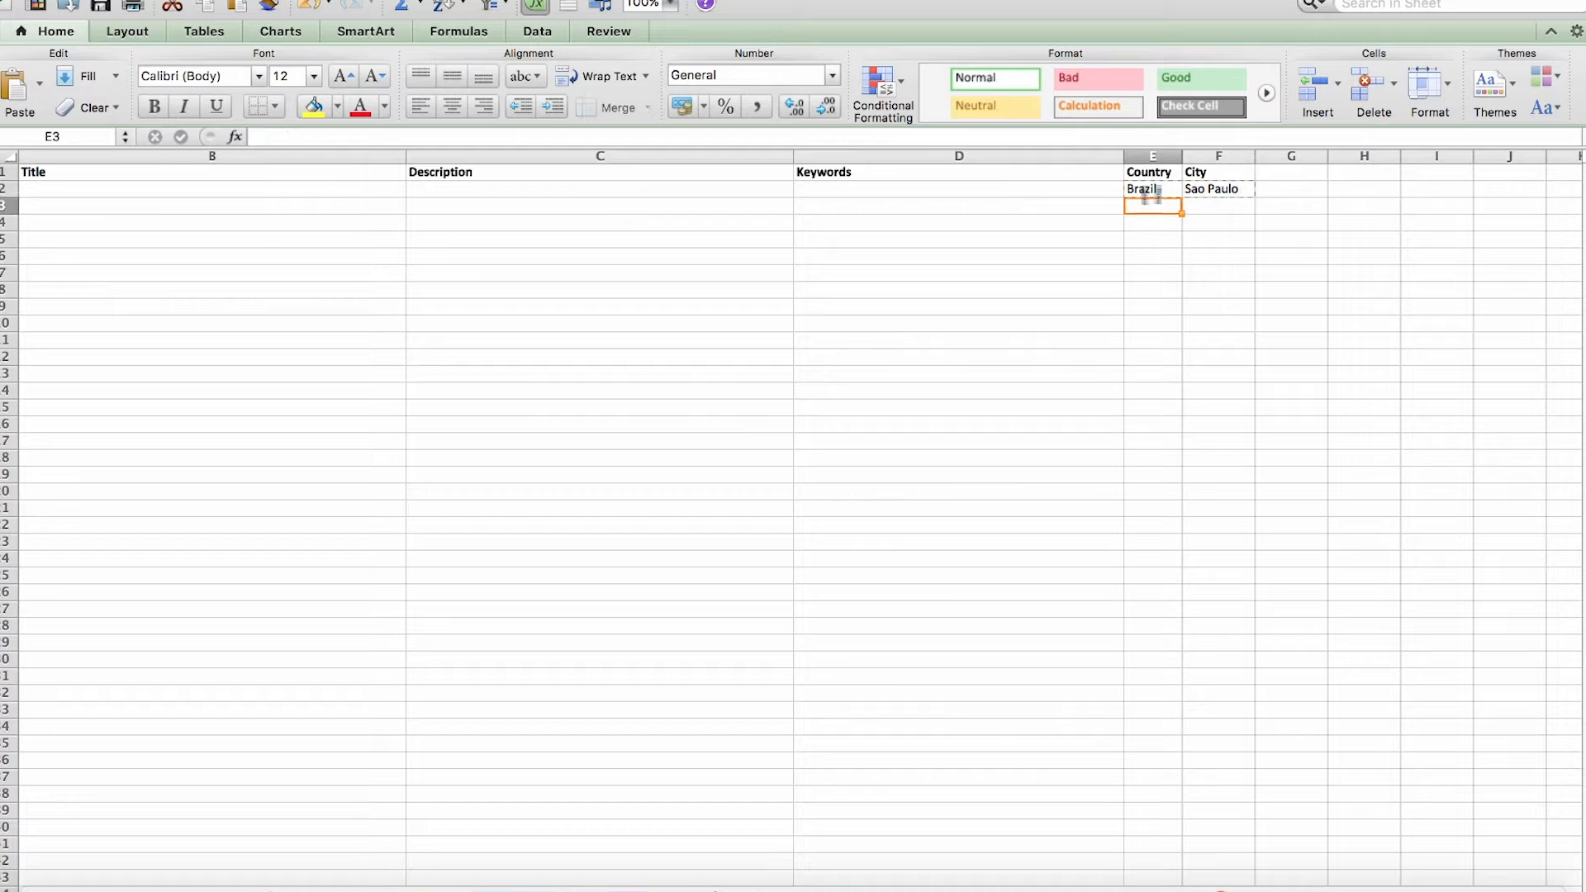
{"action": "key", "text": "ctrl+v"}
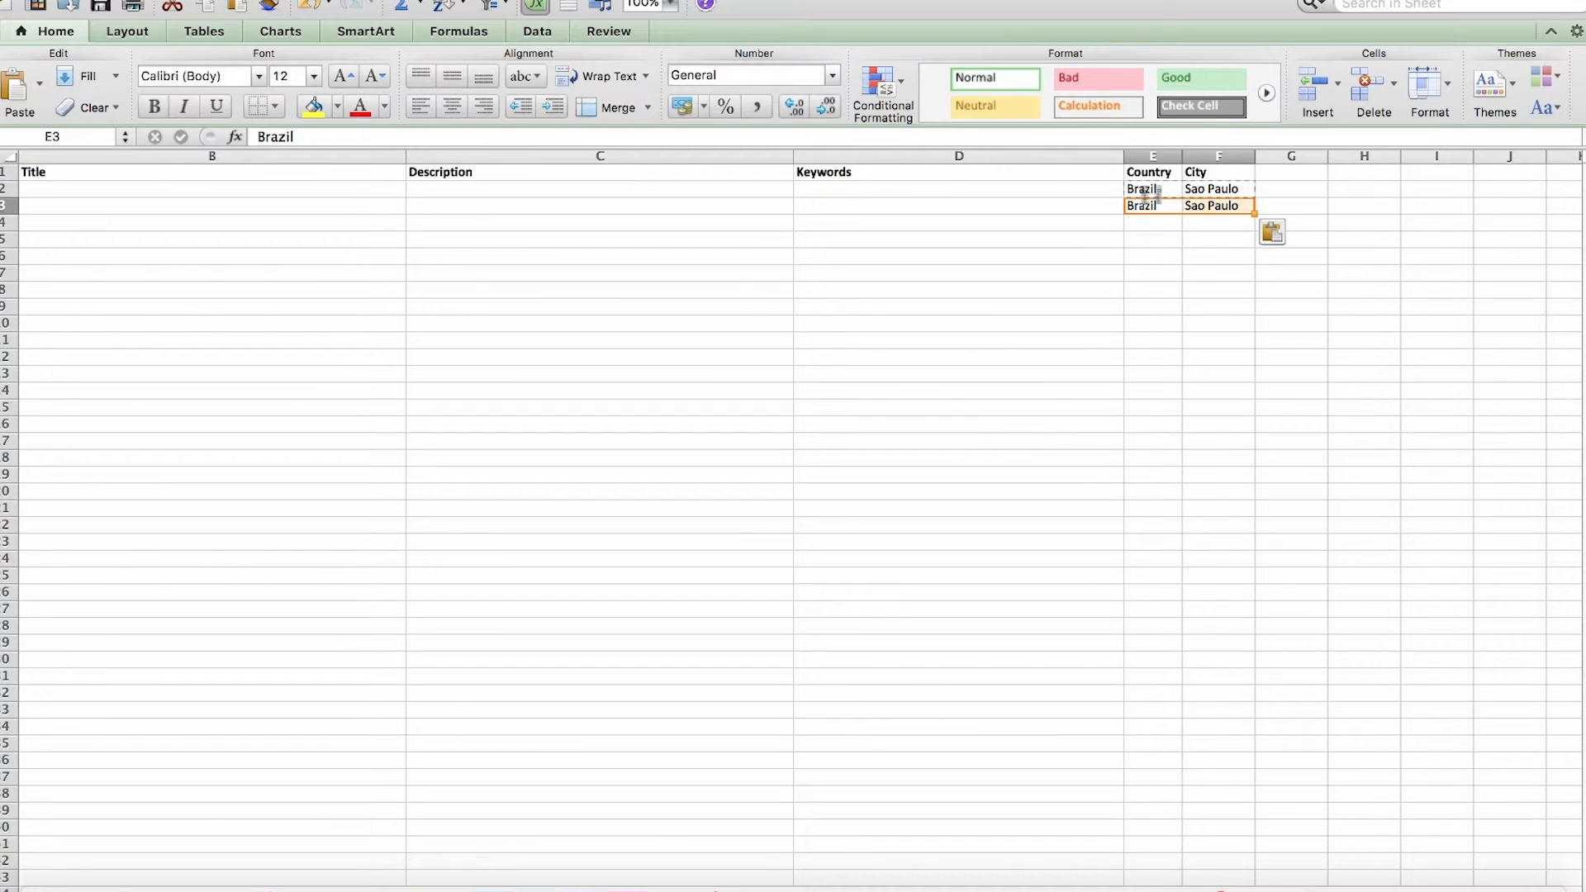
- Check the file name in row 4 and enter Cambodia as its country
{"action": "key", "text": "Left"}
{"action": "key", "text": "Left"}
{"action": "key", "text": "Left"}
{"action": "key", "text": "Left"}
{"action": "key", "text": "Down"}
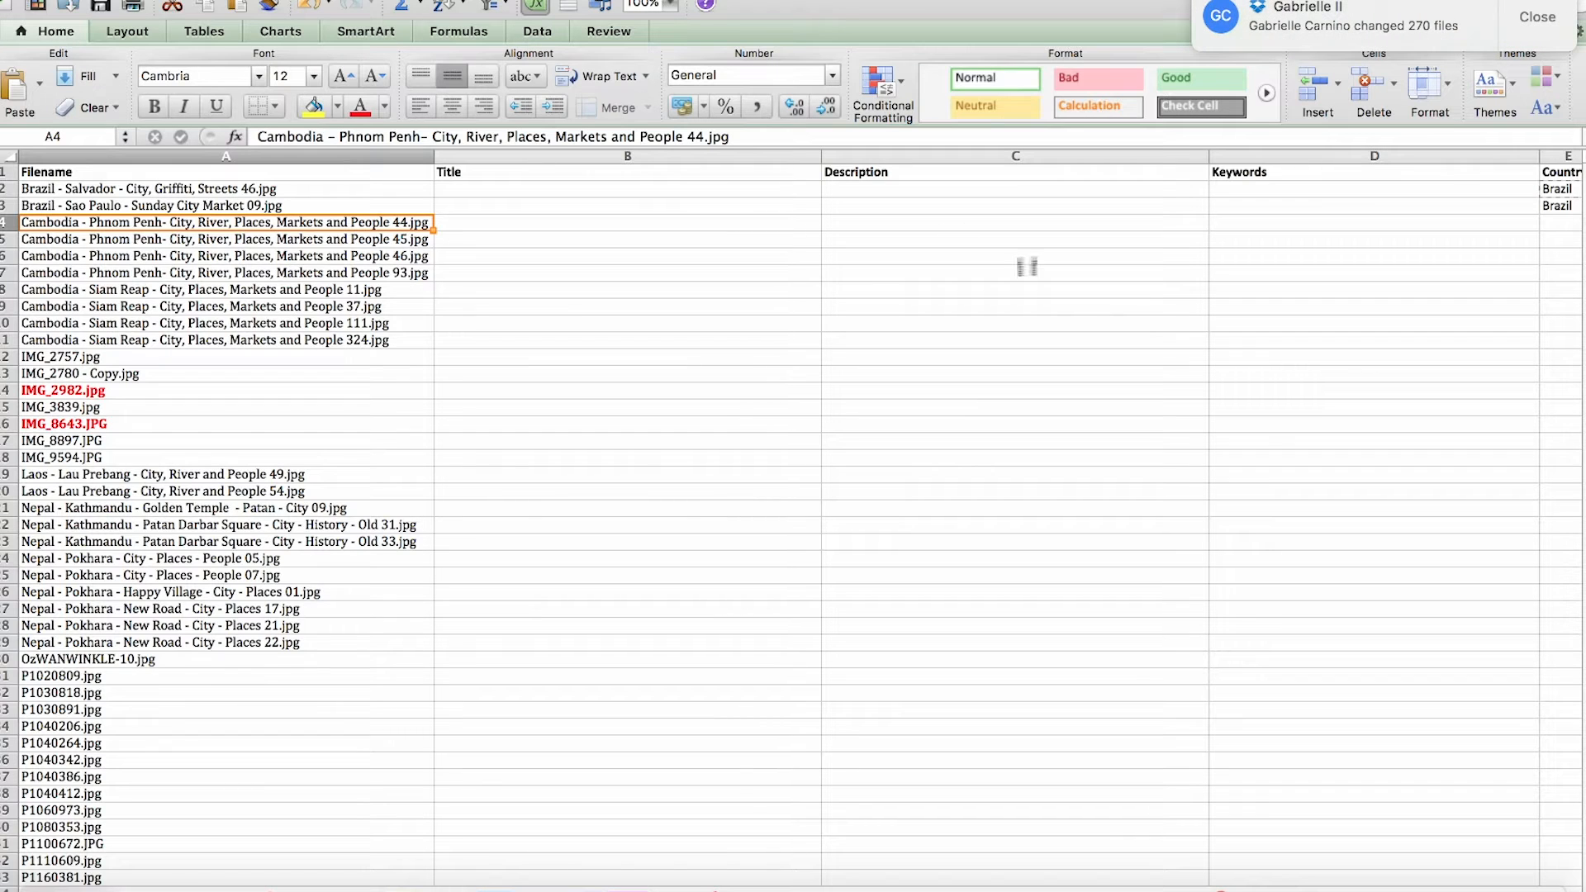
{"action": "left_click", "coordinate": [1113, 237]}
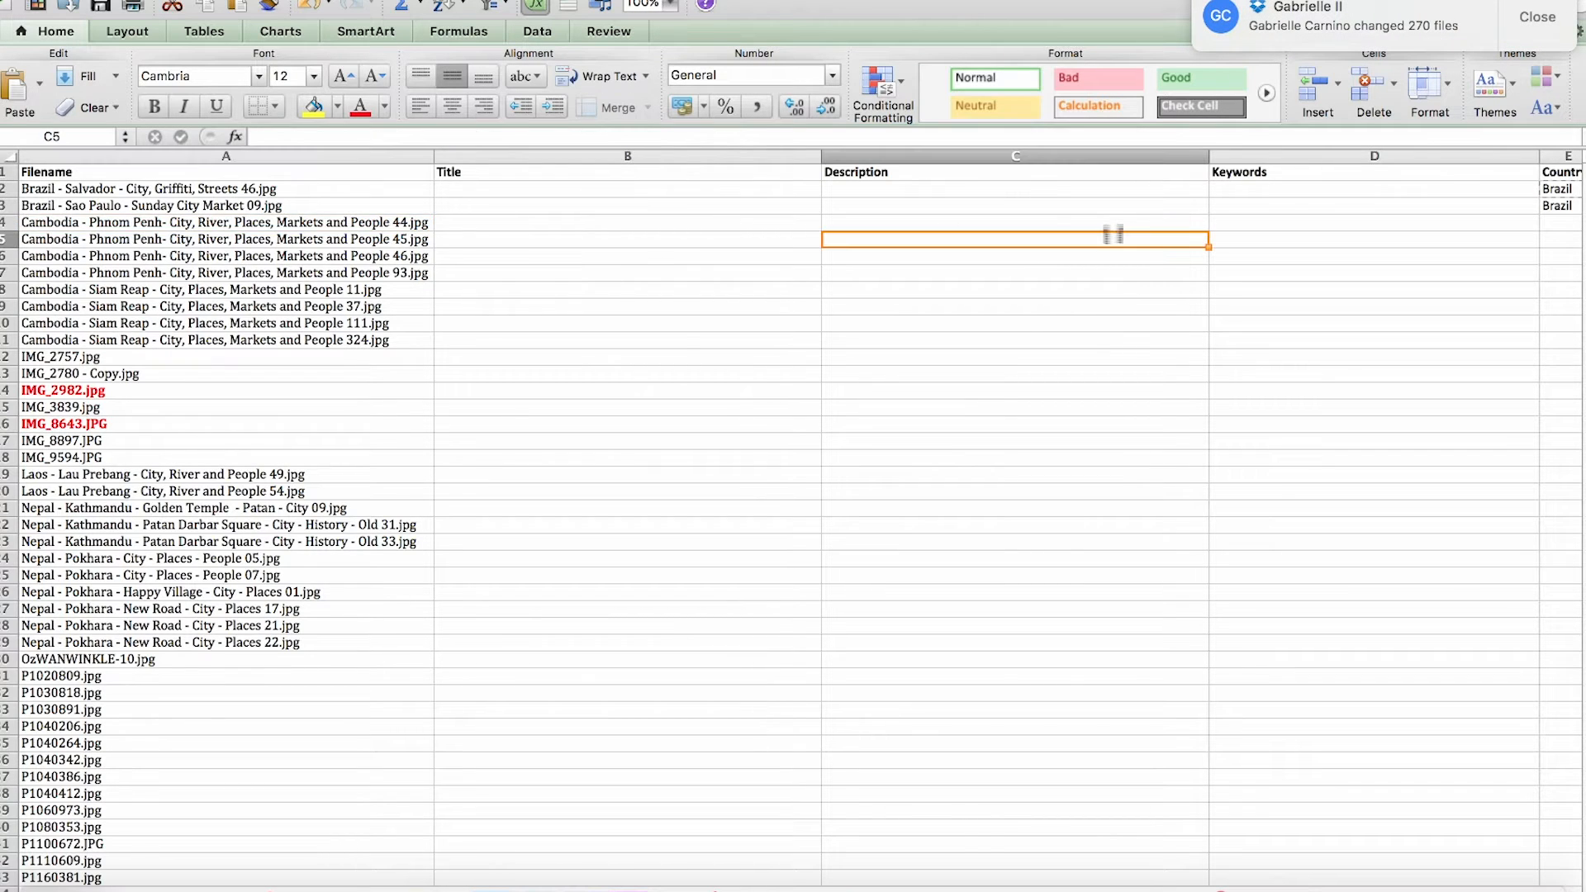
{"action": "key", "text": "Right"}
{"action": "key", "text": "Right"}
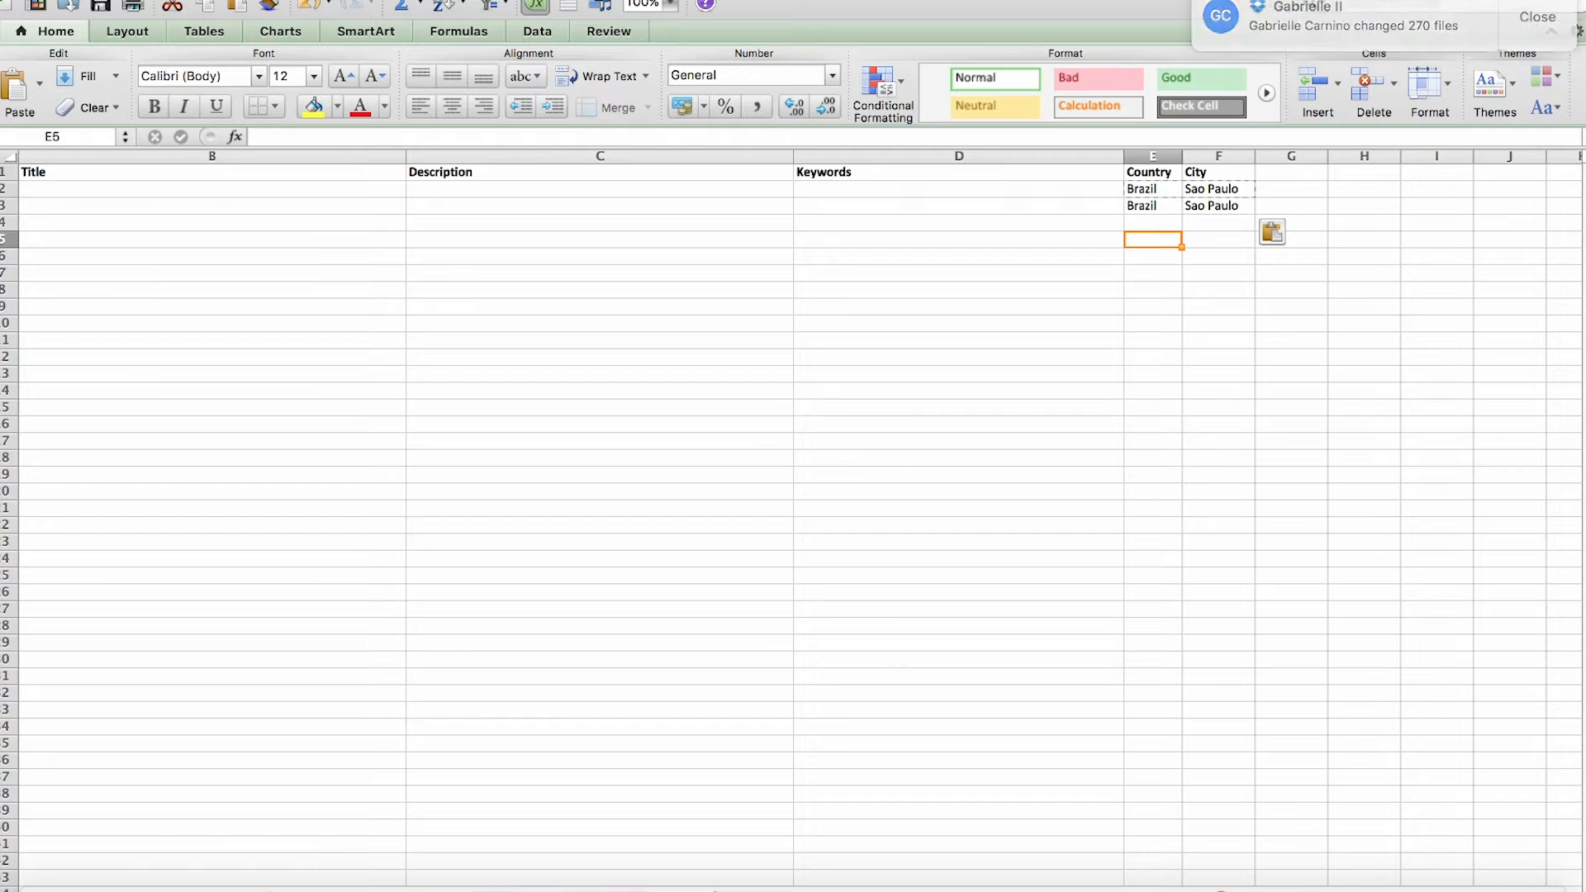
{"action": "left_click", "coordinate": [1155, 225]}
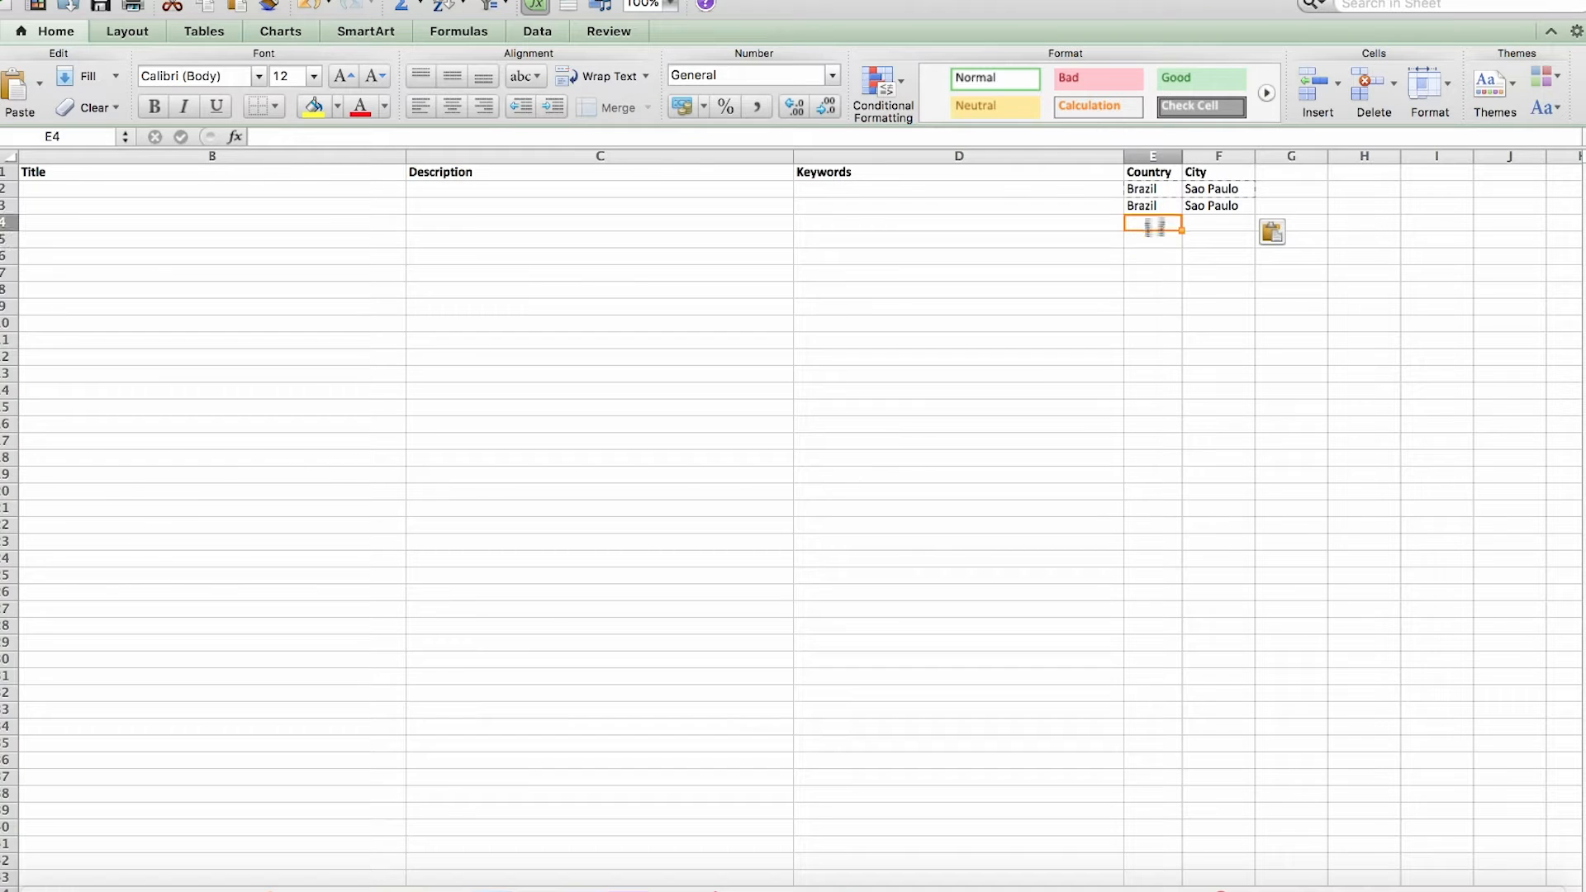
{"action": "type", "text": "Camdoia"}
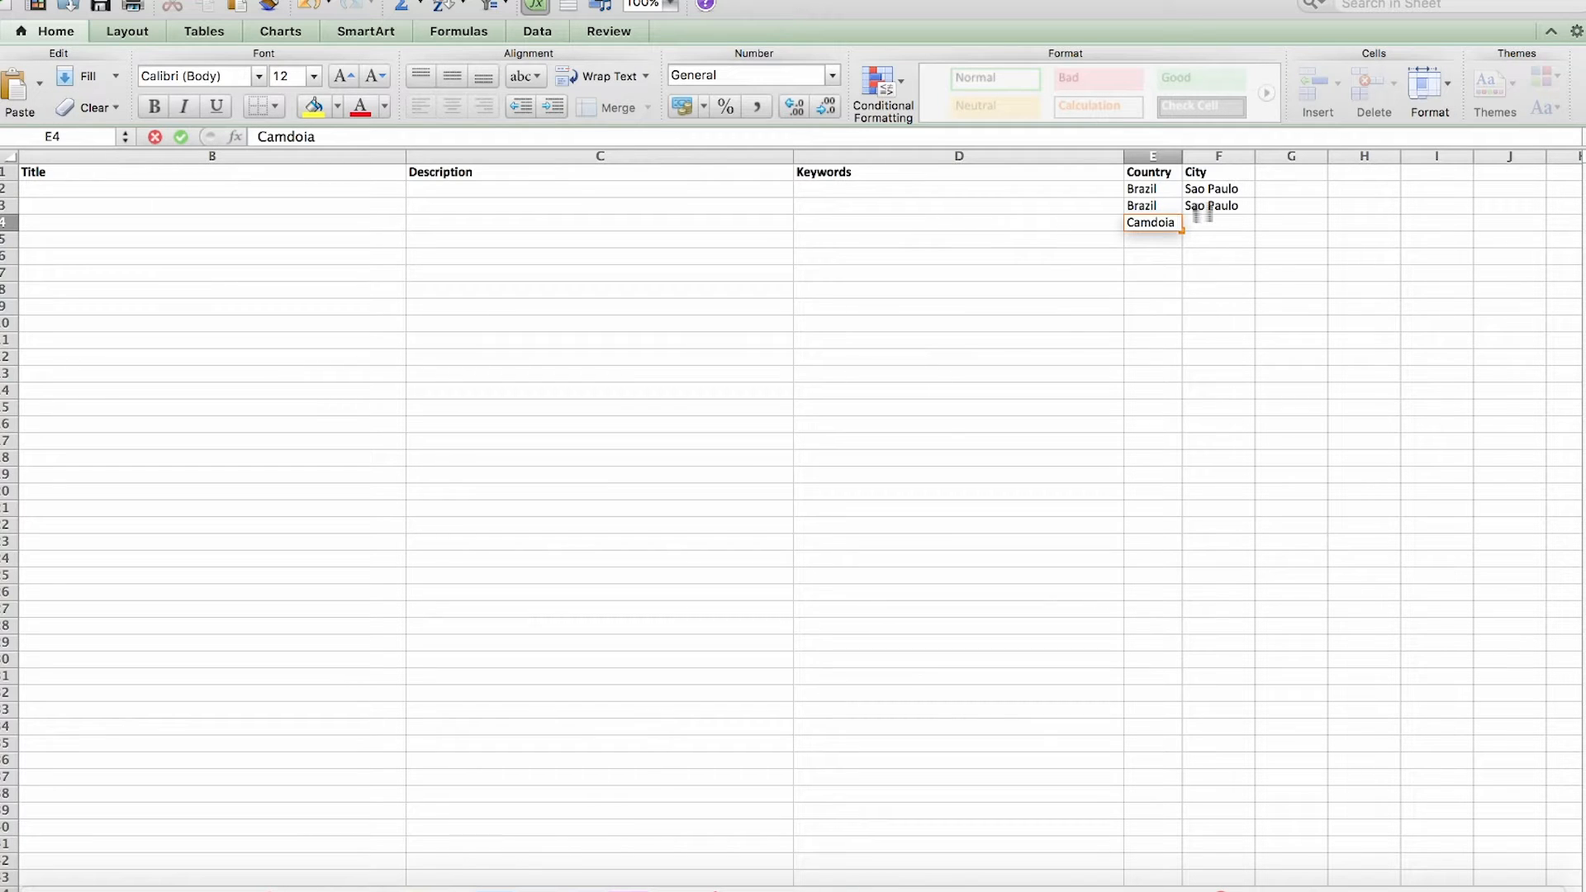
{"action": "key", "text": "BackSpace"}
{"action": "key", "text": "BackSpace"}
{"action": "key", "text": "BackSpace"}
{"action": "key", "text": "BackSpace"}
{"action": "type", "text": "bodia"}
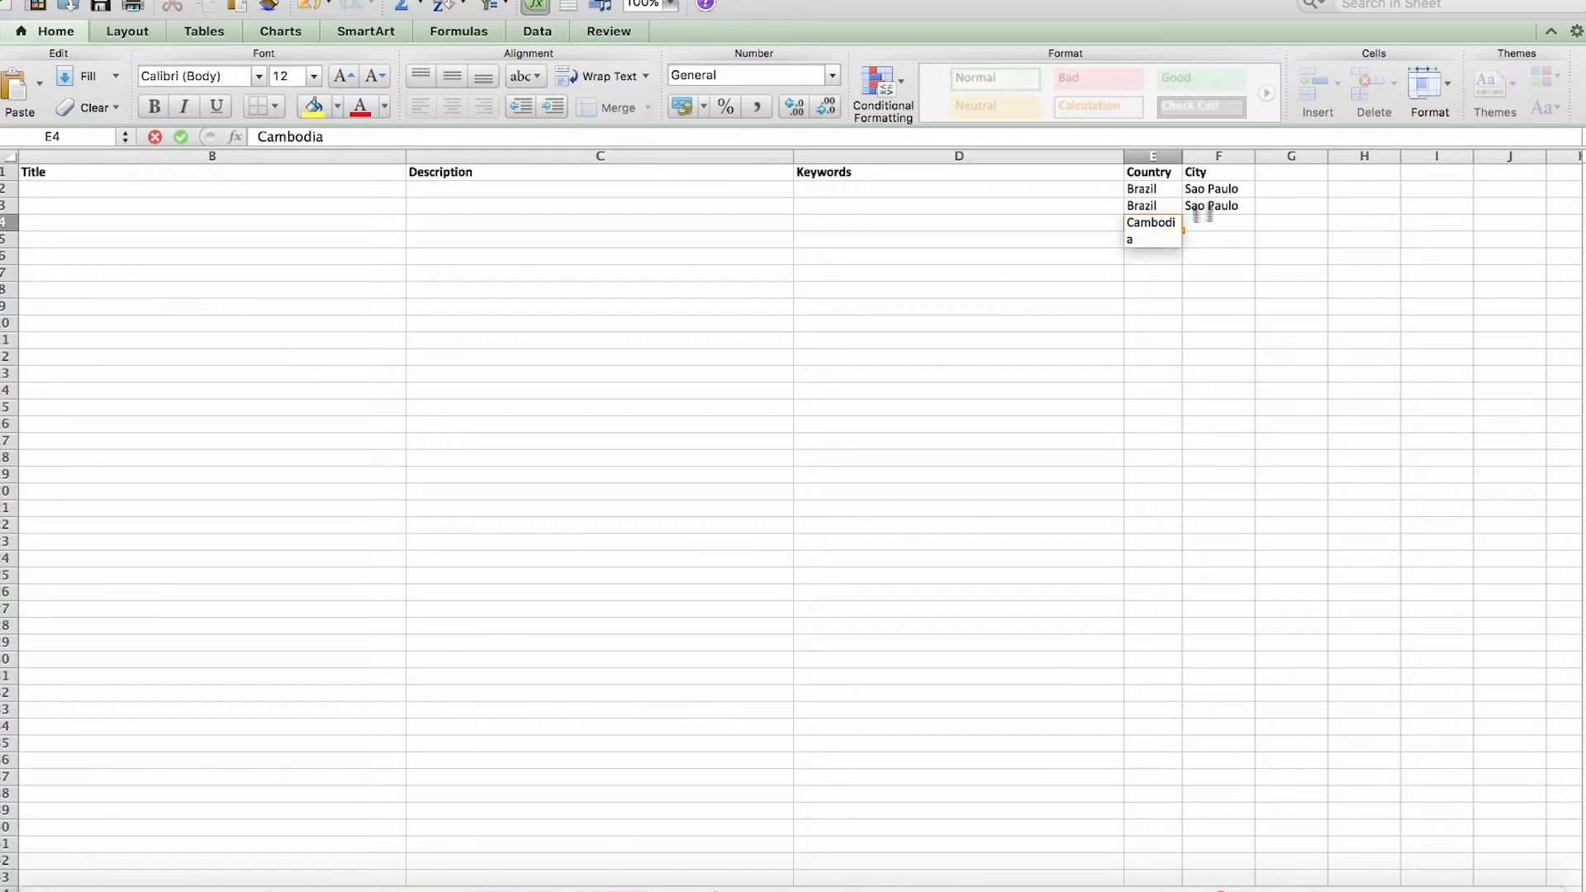
{"action": "key", "text": "Return"}
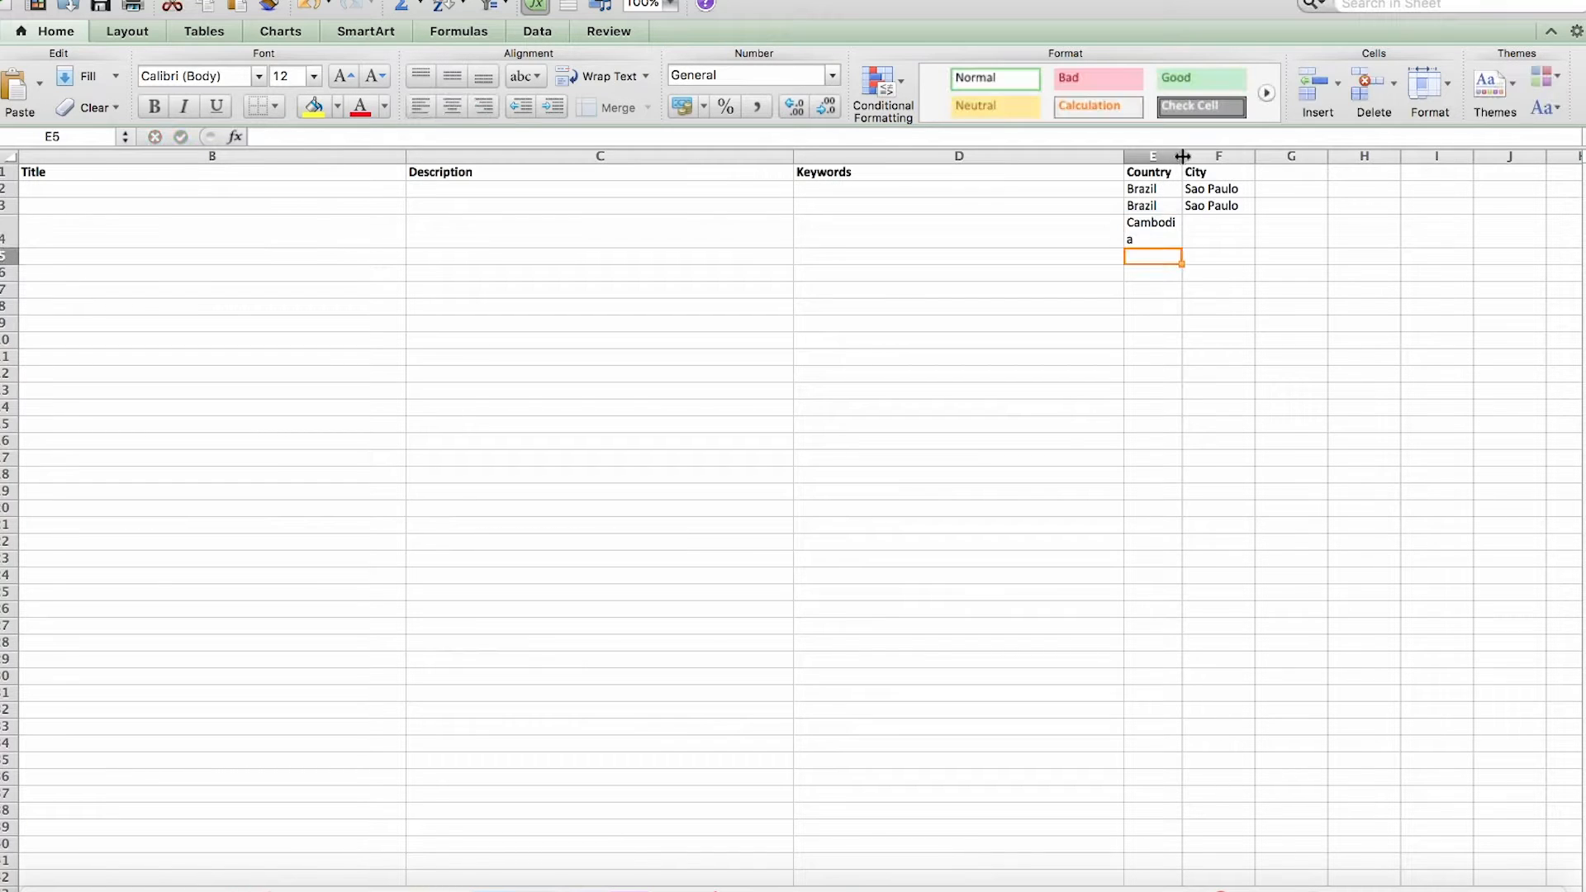
- Widen the Country column slightly so that Cambodia fits on one line
{"action": "left_click_drag", "start_coordinate": [1182, 155], "coordinate": [1180, 155]}
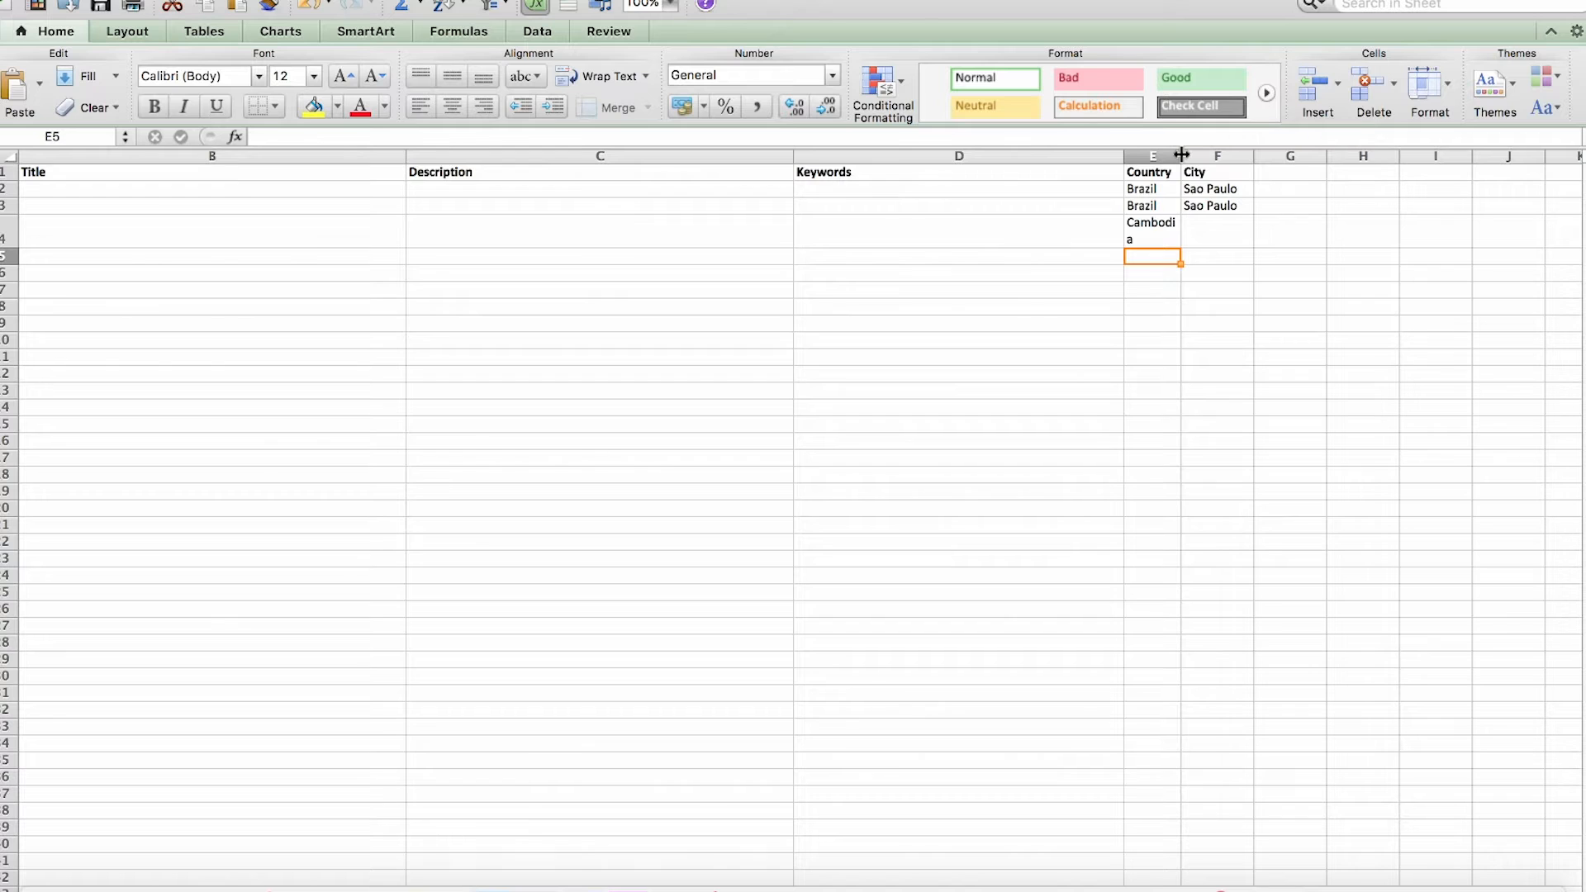
{"action": "left_click", "coordinate": [1180, 155]}
{"action": "left_click", "coordinate": [1193, 155]}
{"action": "left_click_drag", "start_coordinate": [1182, 155], "coordinate": [1194, 155]}
- Copy Phnom Penh from the row 4 file name into that row's City cell and widen the City column slightly
{"action": "left_click", "coordinate": [1222, 223]}
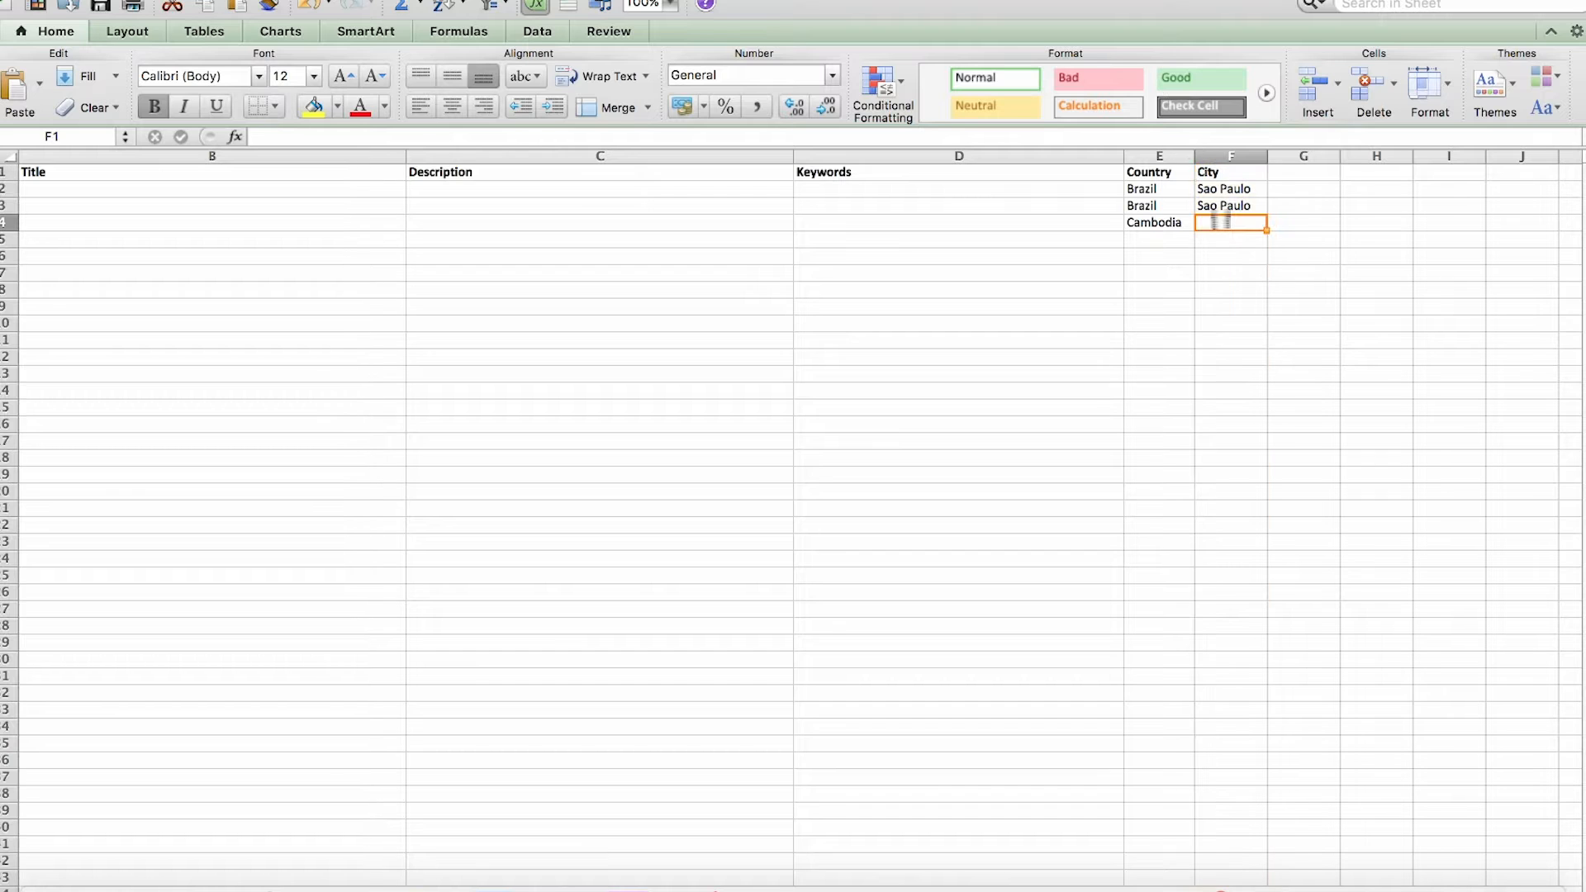
{"action": "key", "text": "Left"}
{"action": "key", "text": "Left"}
{"action": "key", "text": "Left"}
{"action": "key", "text": "Left"}
{"action": "key", "text": "Left"}
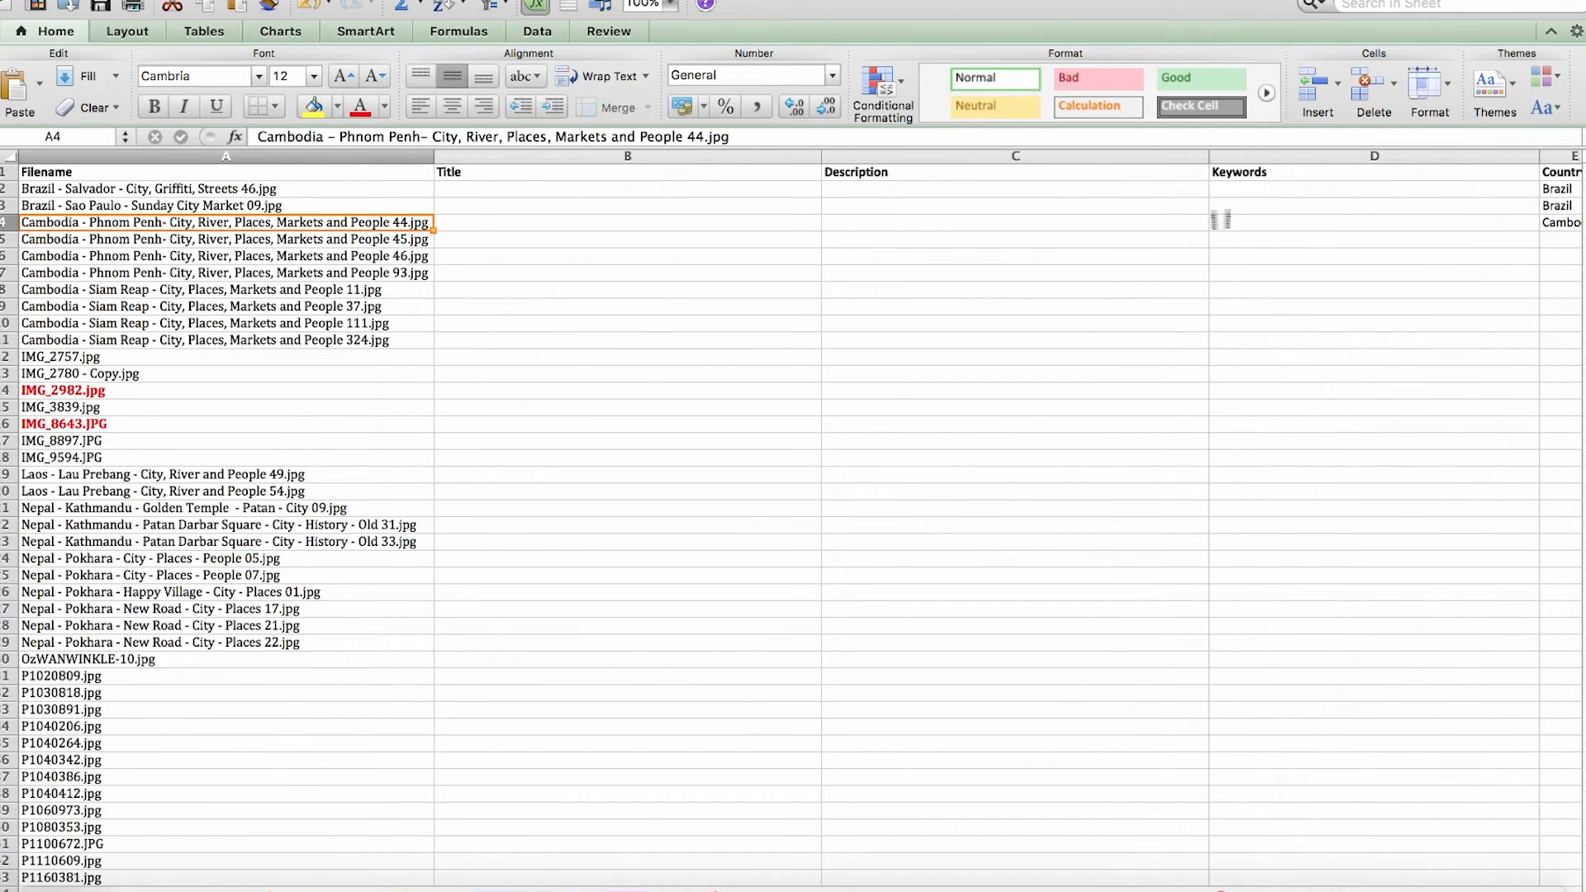
{"action": "left_click_drag", "start_coordinate": [421, 136], "coordinate": [339, 136]}
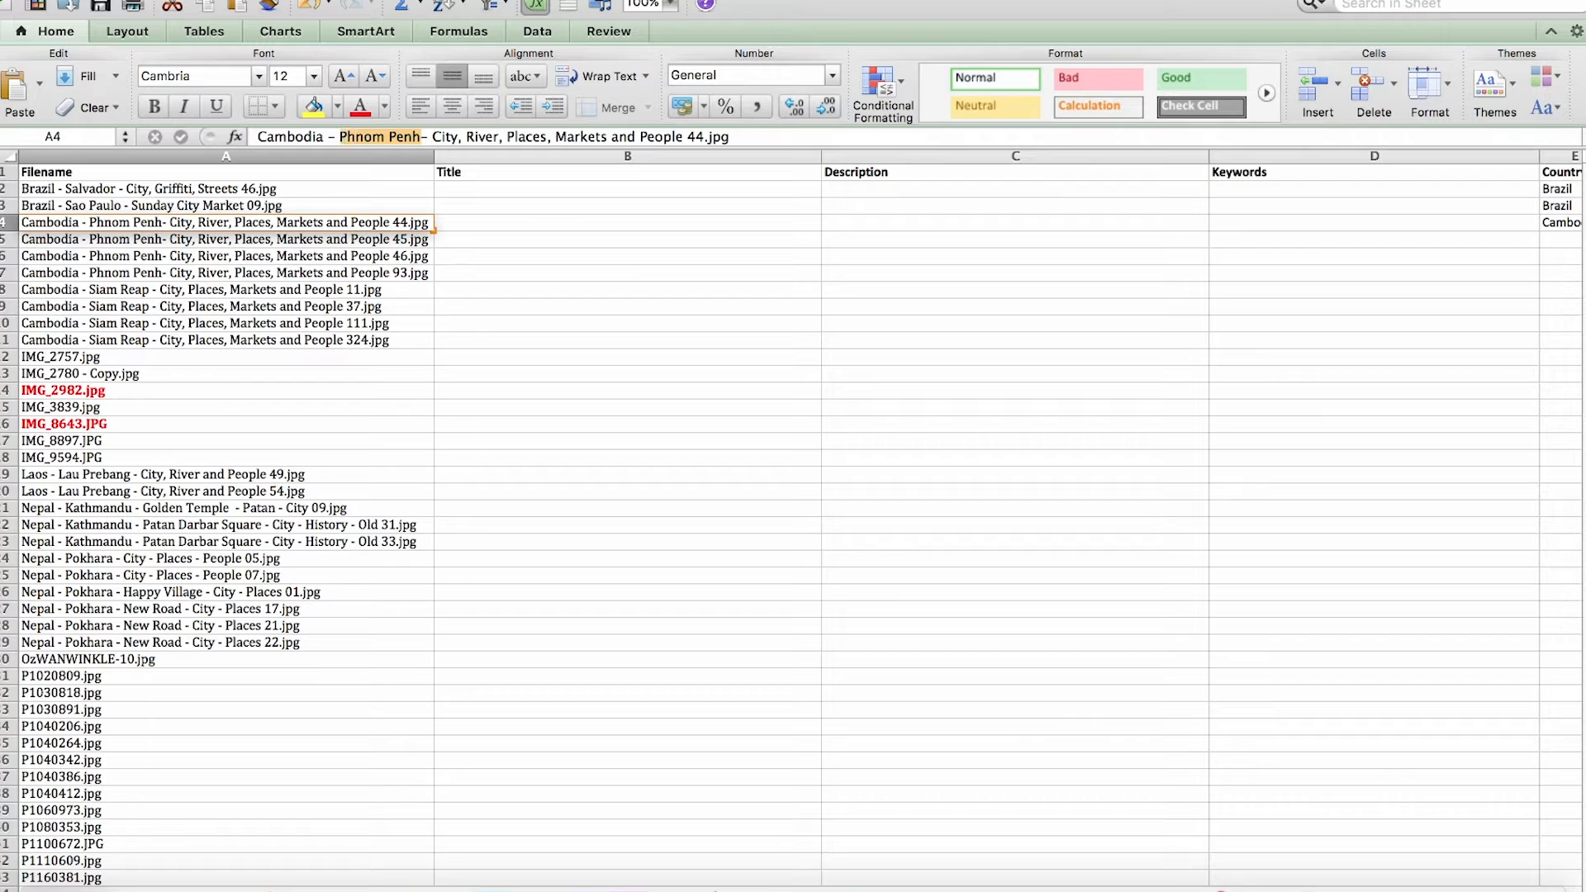
{"action": "left_click", "coordinate": [666, 221]}
{"action": "key", "text": "Right"}
{"action": "key", "text": "Right"}
{"action": "key", "text": "Right"}
{"action": "key", "text": "Right"}
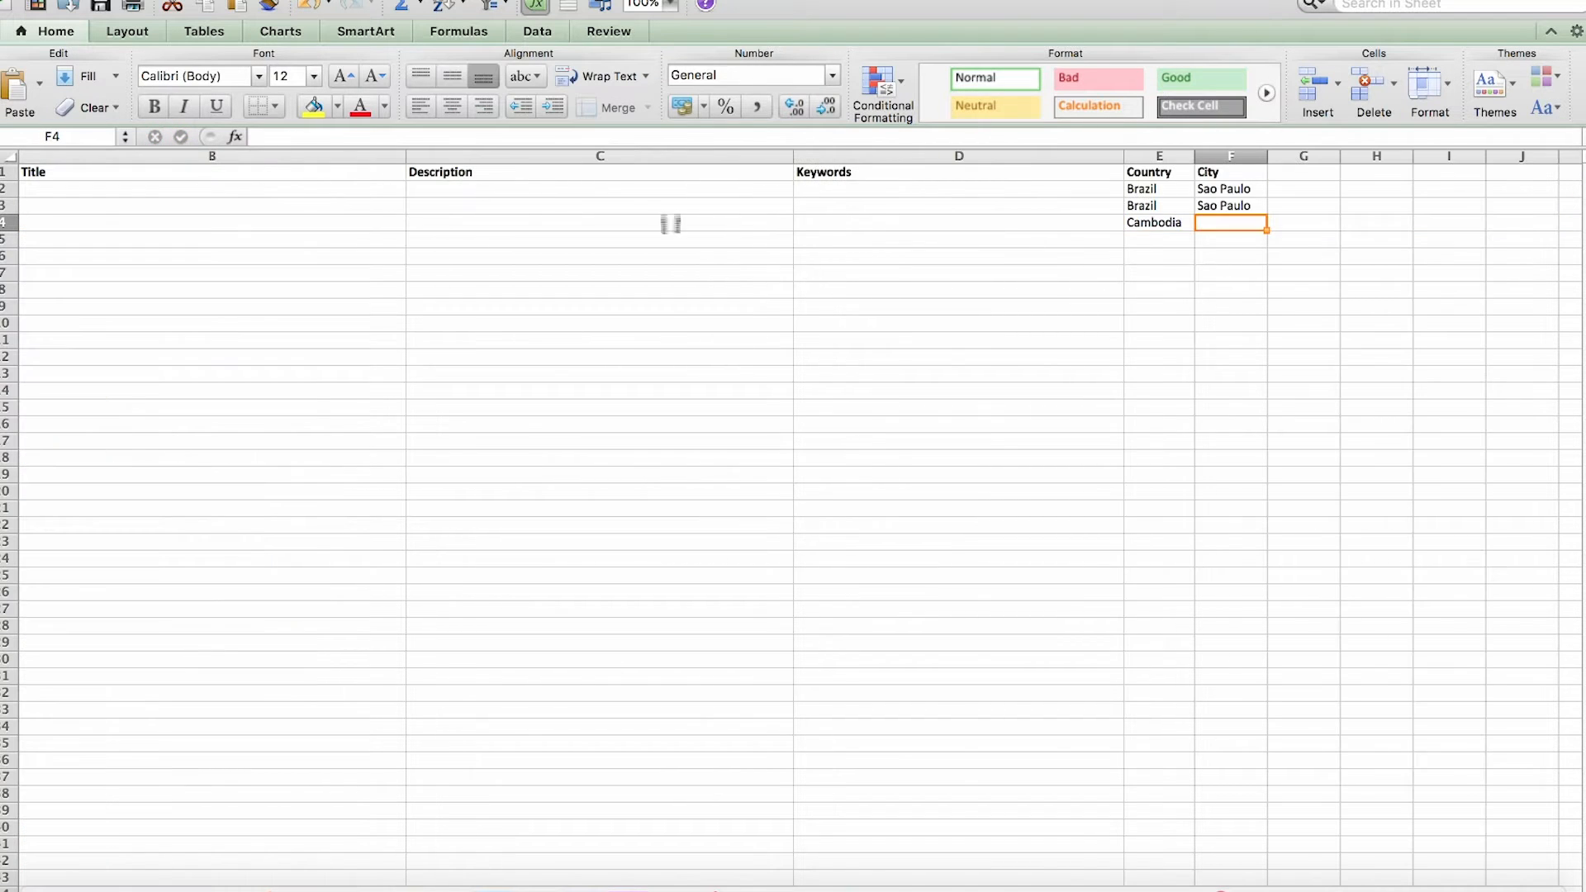
{"action": "key", "text": "super+v"}
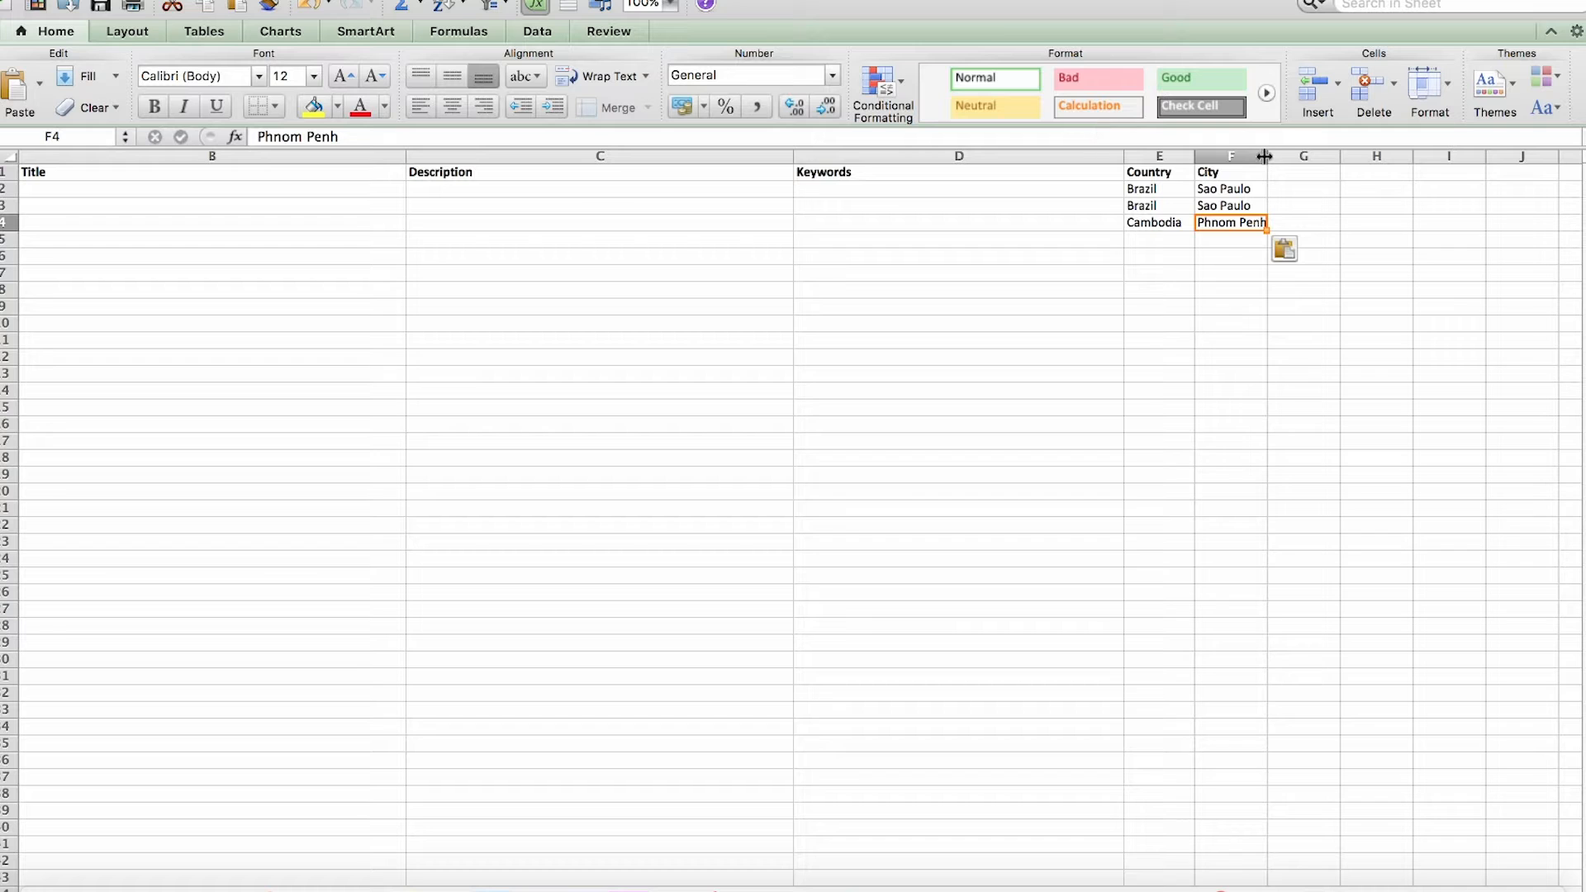
{"action": "left_click_drag", "start_coordinate": [1267, 156], "coordinate": [1272, 156]}
{"action": "left_click", "coordinate": [1224, 291]}
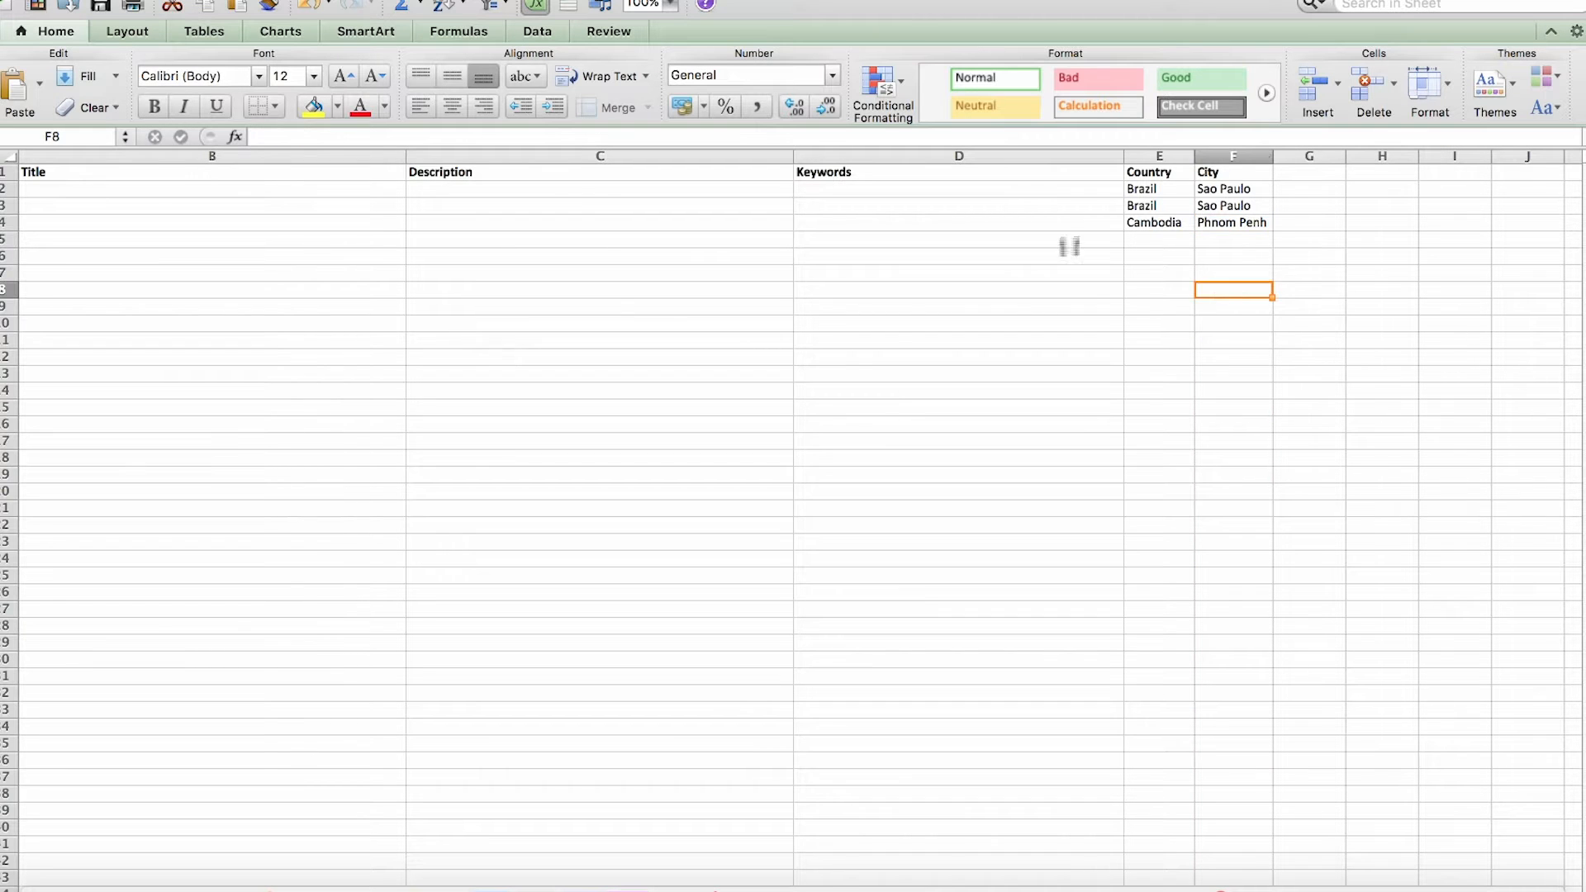
{"action": "left_click", "coordinate": [997, 238]}
{"action": "key", "text": "Left"}
{"action": "key", "text": "Left"}
{"action": "key", "text": "Left"}
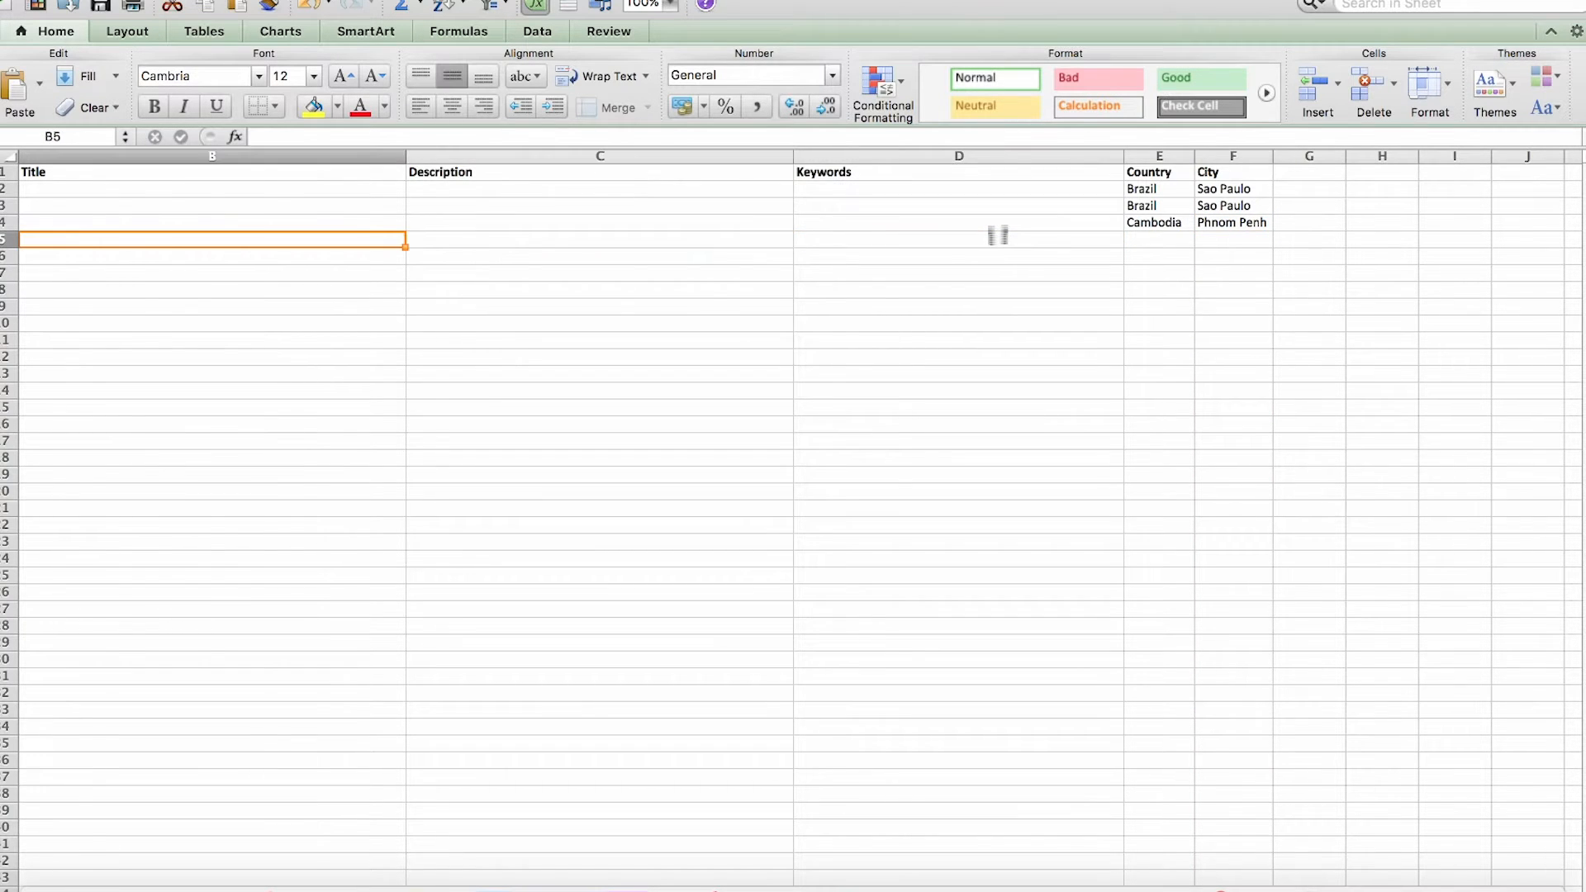
{"action": "key", "text": "Right"}
{"action": "key", "text": "Up"}
{"action": "key", "text": "Up"}
{"action": "key", "text": "Up"}
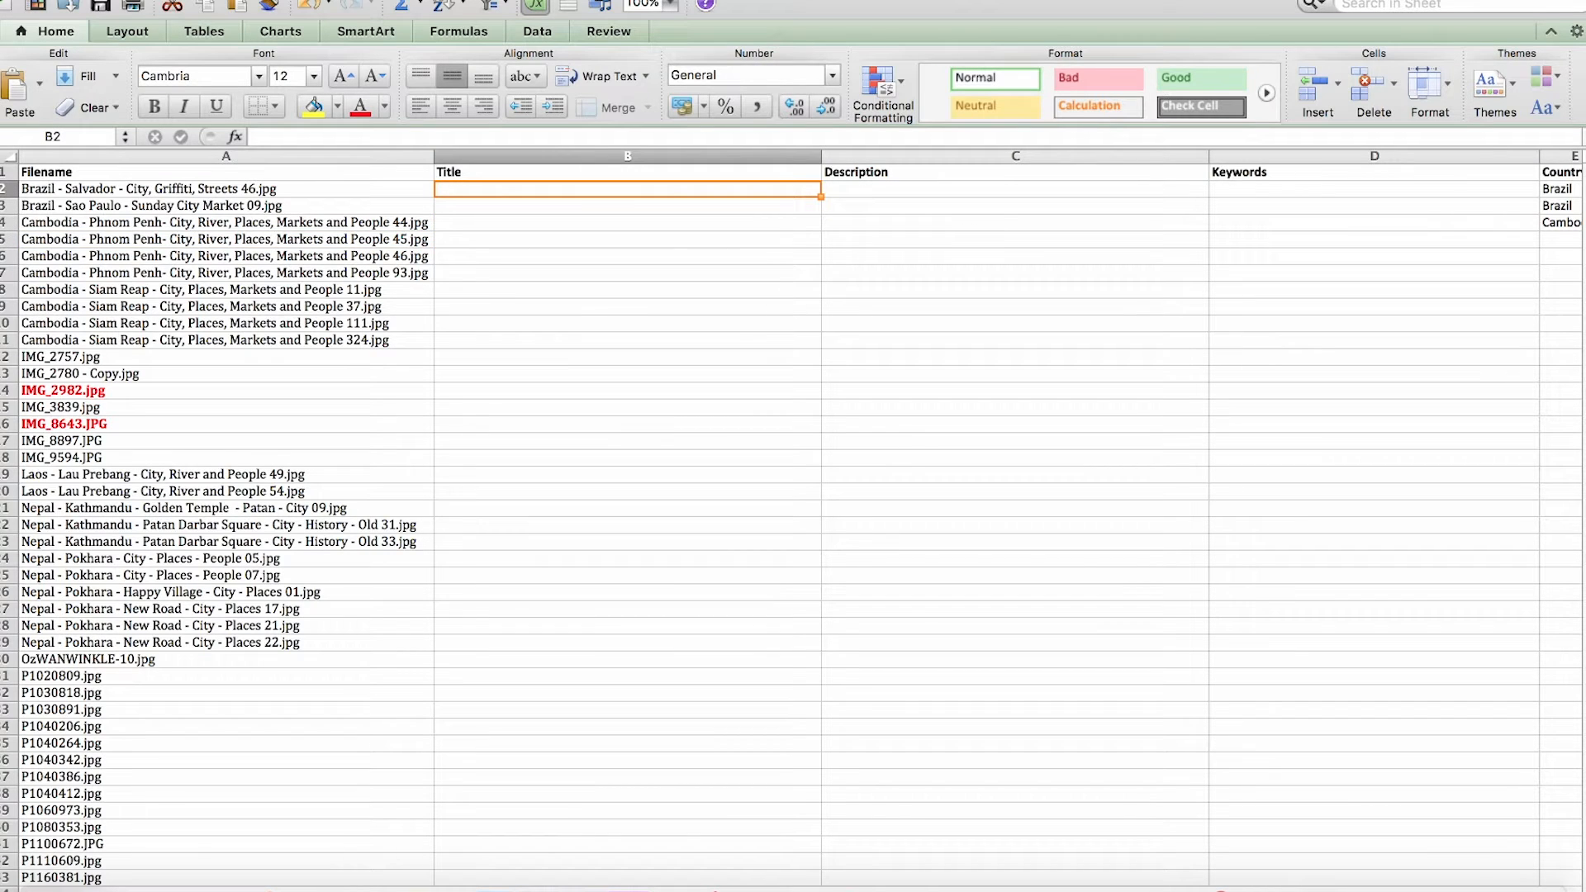
{"action": "left_click", "coordinate": [985, 0]}
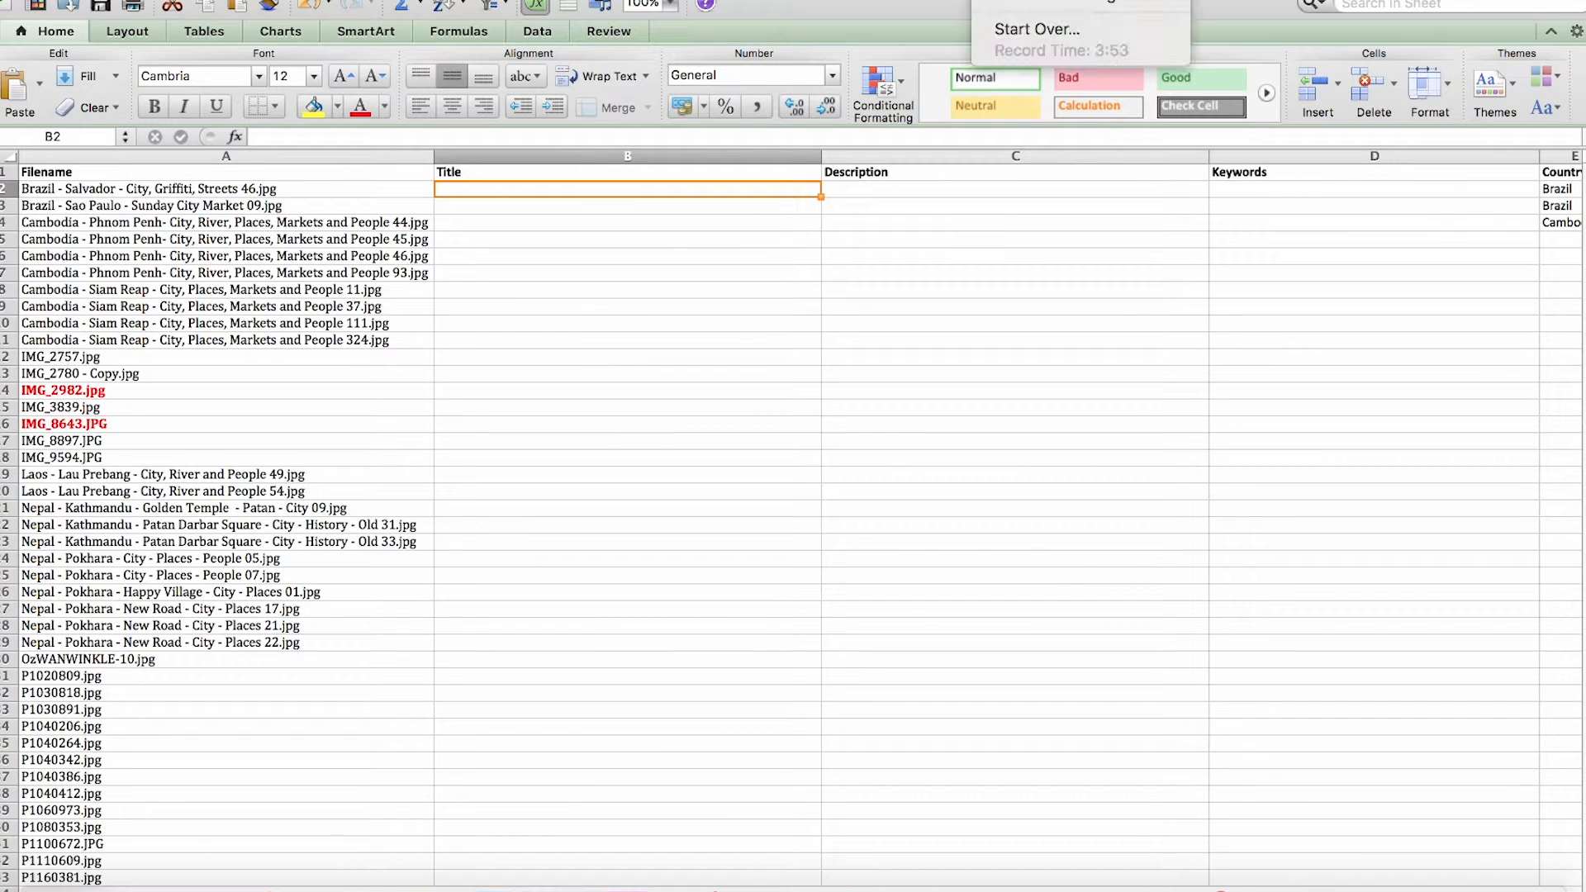
- Switch to Finder and preview Brazil - Salvador - City, Griffiti, Streets 46.jpg from the HANDS AND LEGS folder in column view
{"action": "left_click", "coordinate": [747, 223]}
{"action": "left_click", "coordinate": [43, 846]}
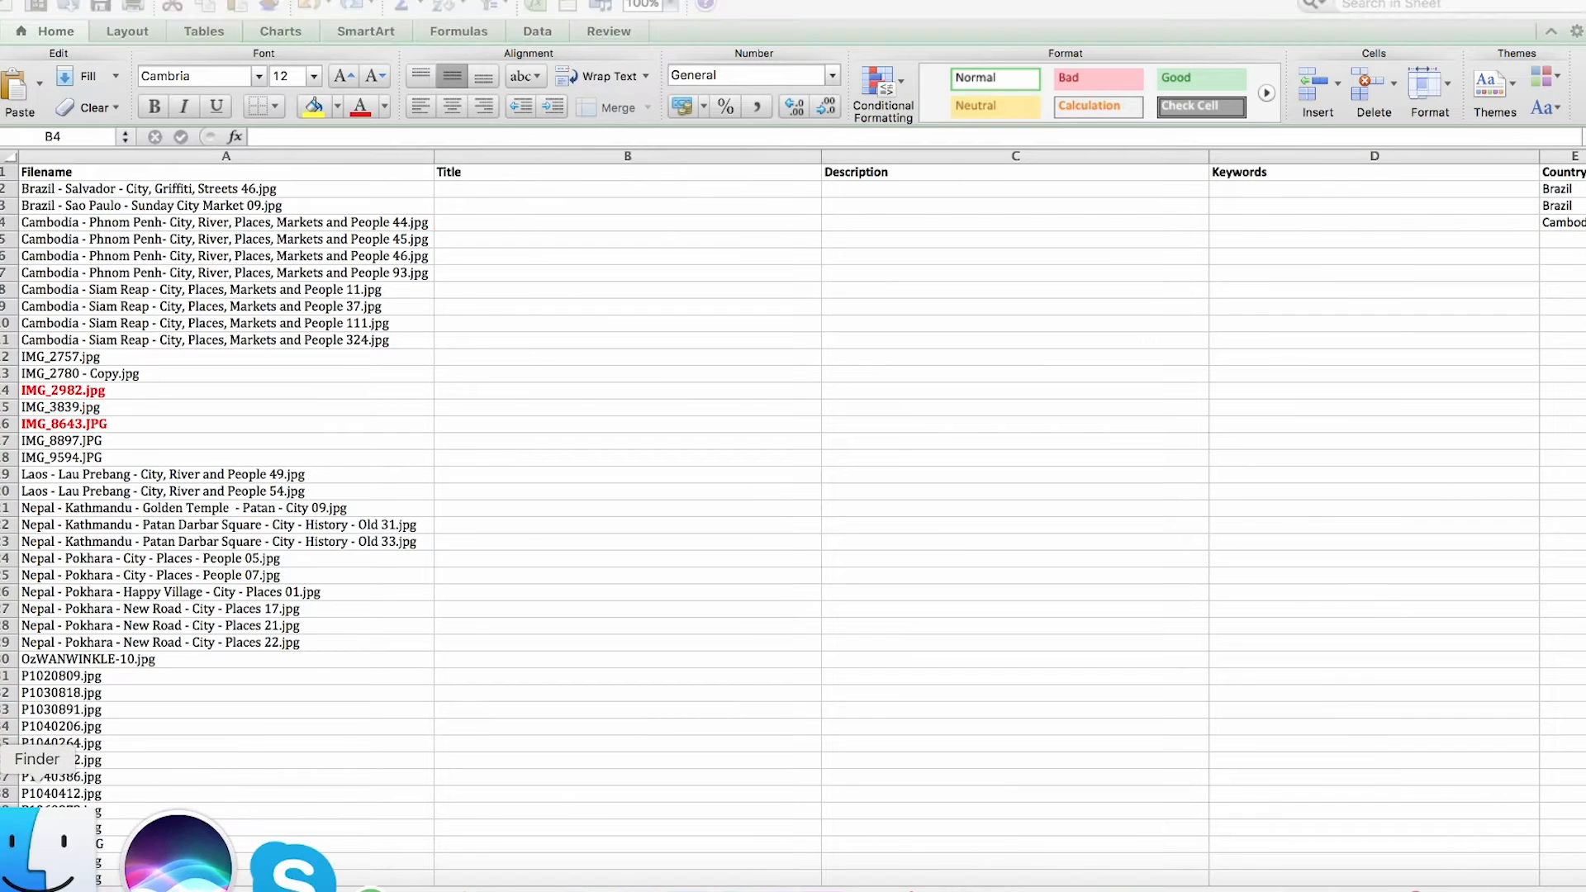
{"action": "left_click", "coordinate": [521, 458]}
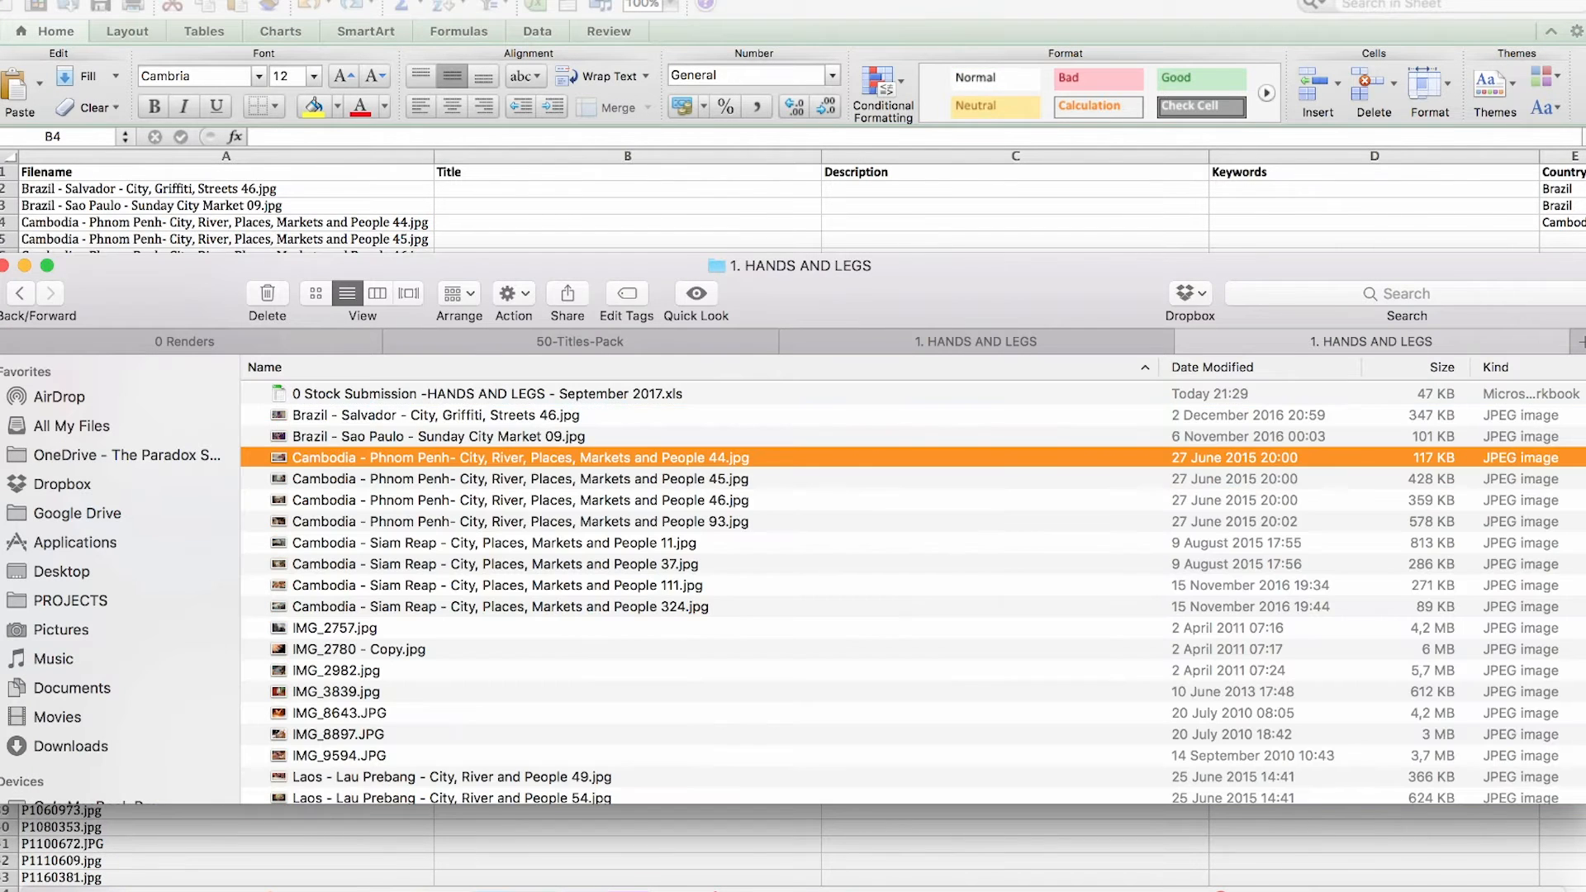
{"action": "left_click", "coordinate": [436, 416]}
{"action": "key", "text": "super+3"}
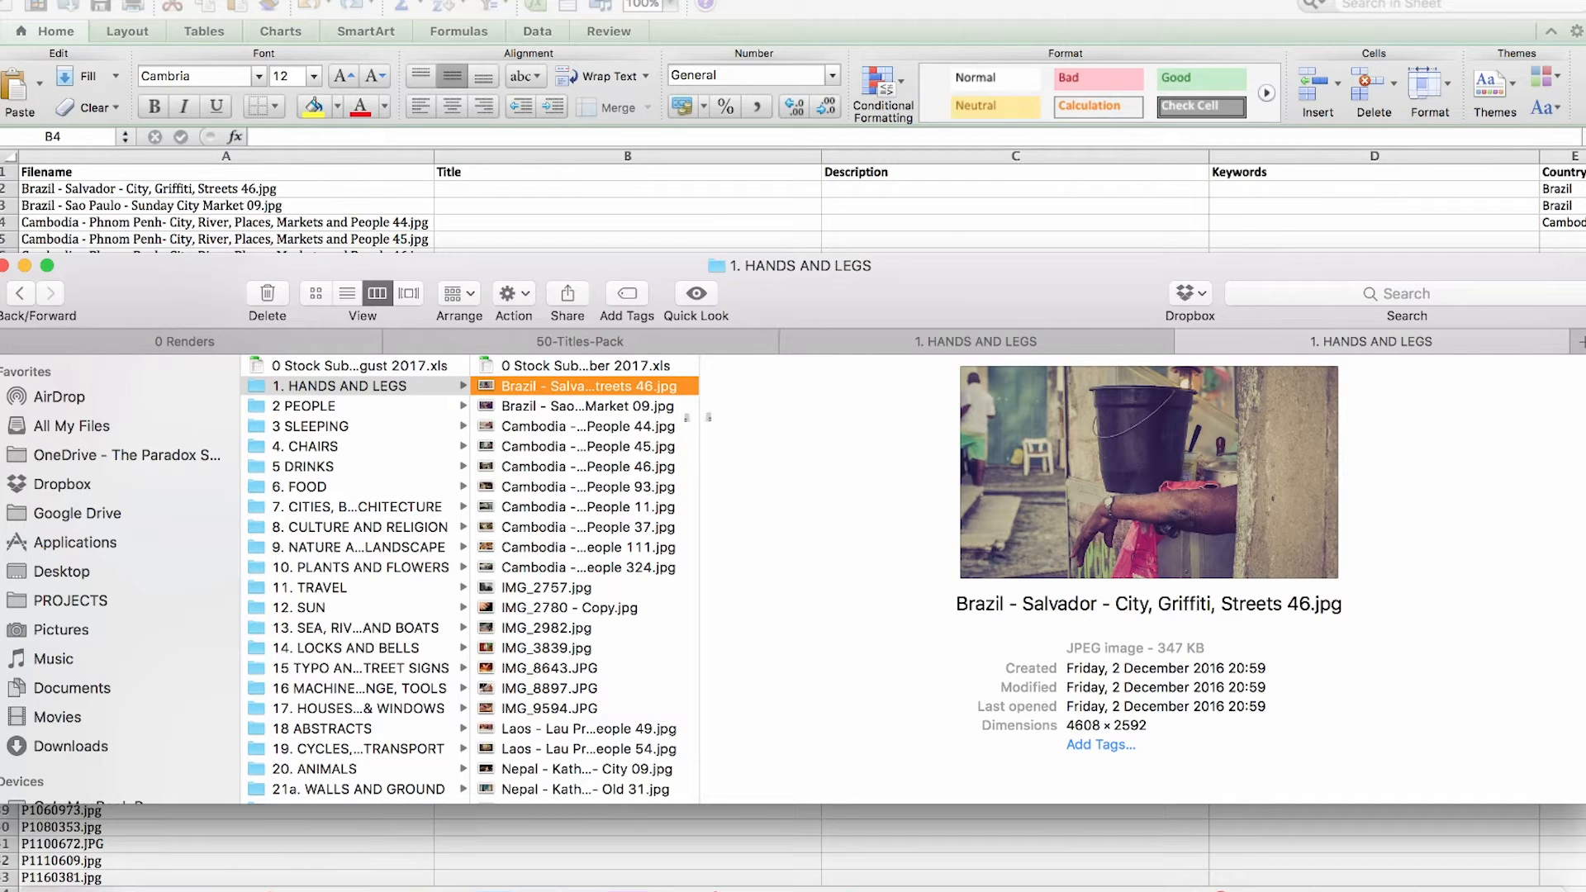
- Switch back to Excel and enter the title "A Man's Hand Resting On Wood In Sao Paulo City" in row 4, rechecking the image in Finder
{"action": "key", "text": "super+Tab"}
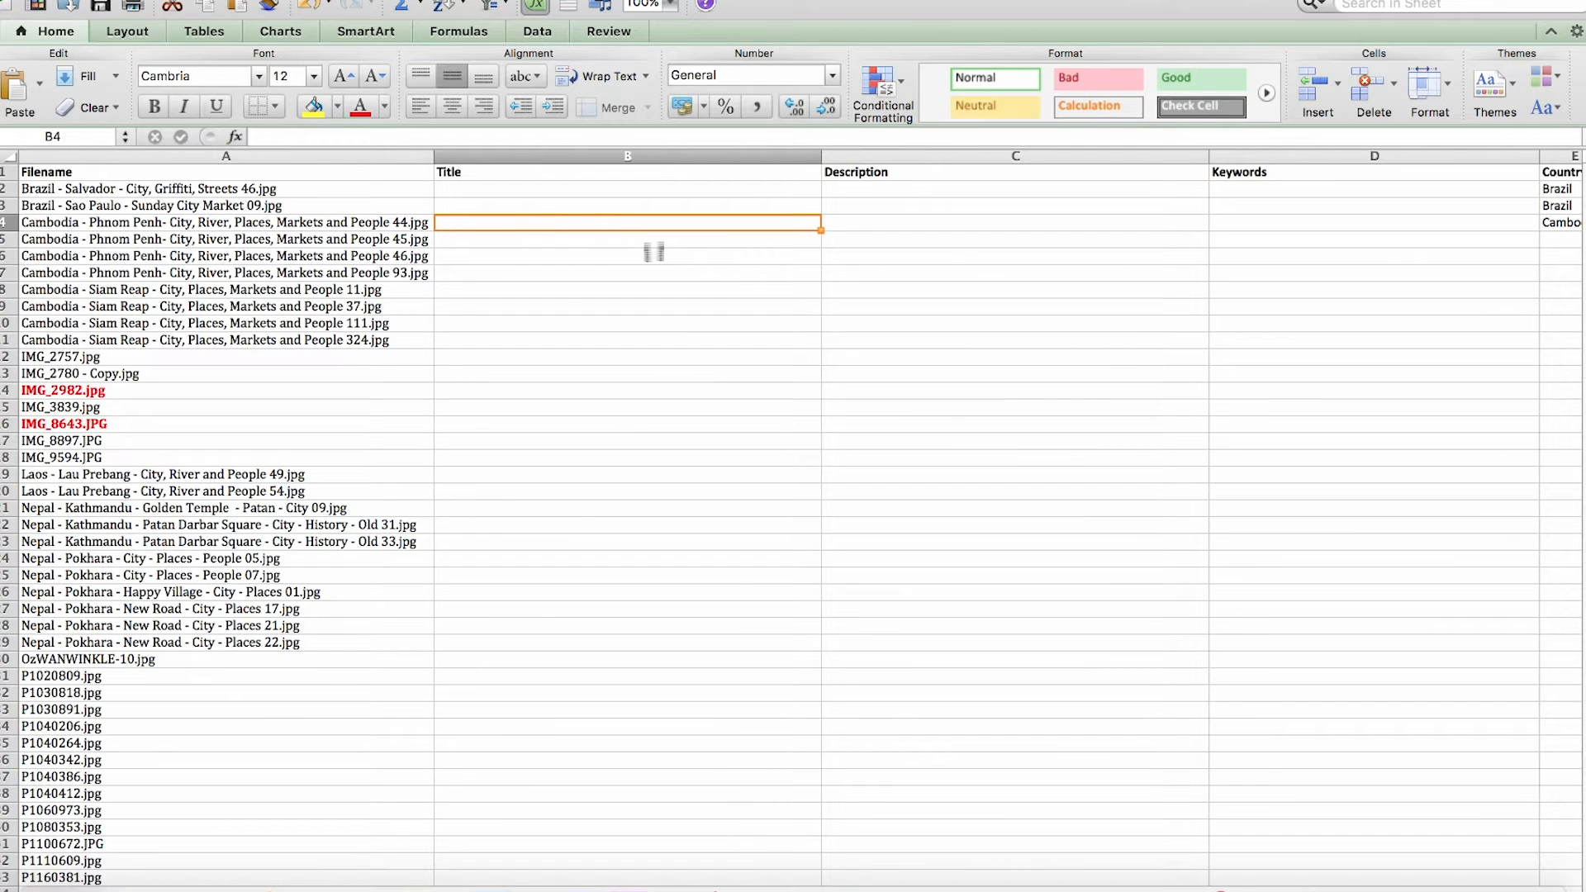
{"action": "type", "text": "A"}
{"action": "key", "text": "super+Tab"}
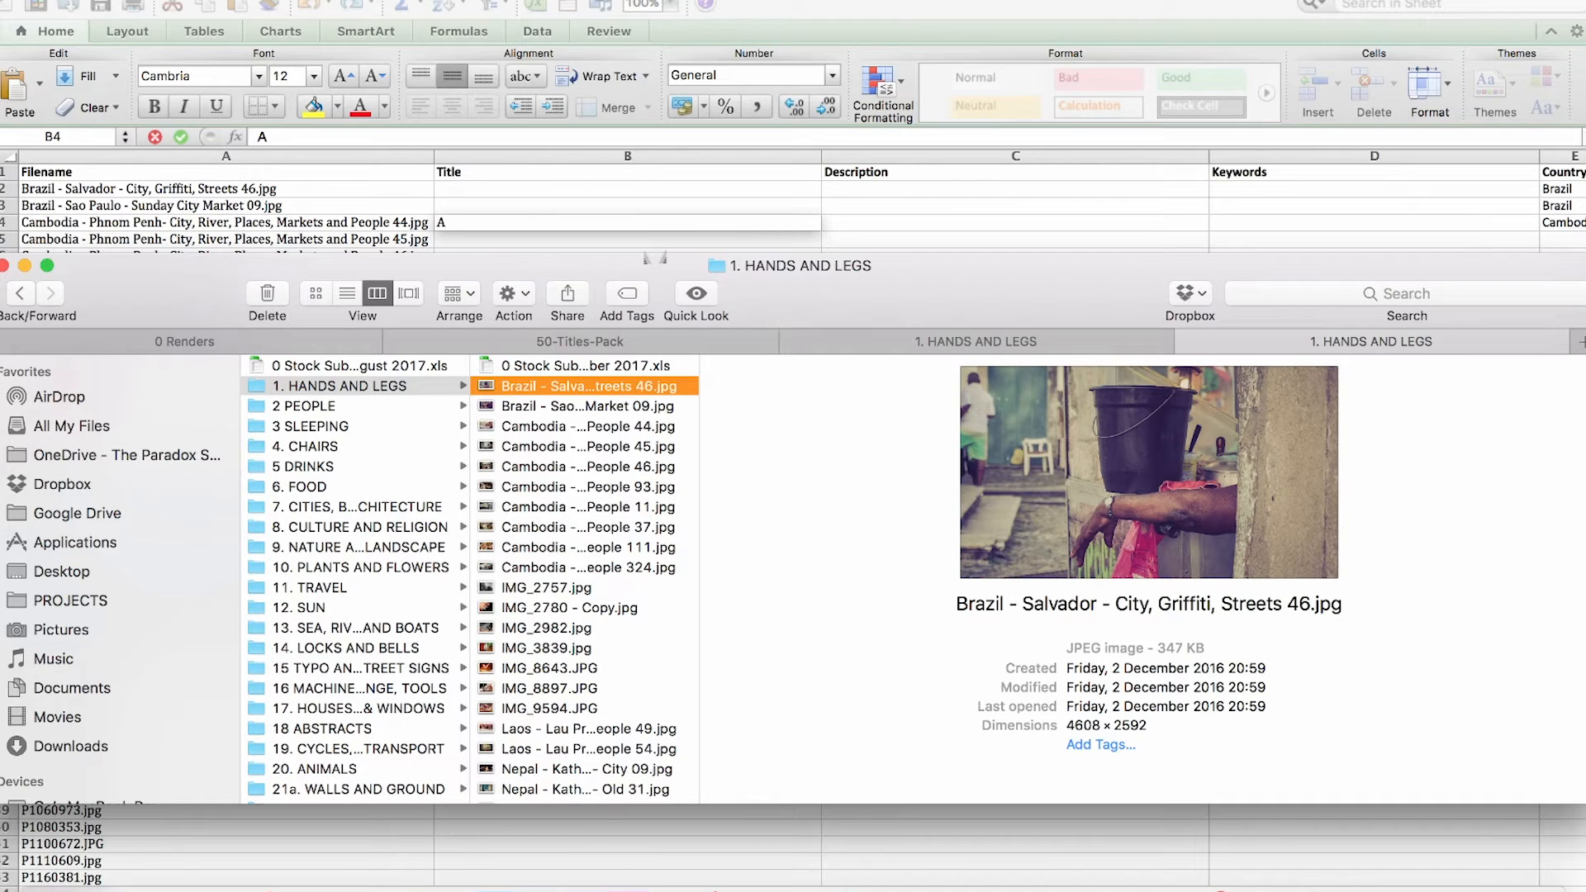
{"action": "key", "text": "super+Tab"}
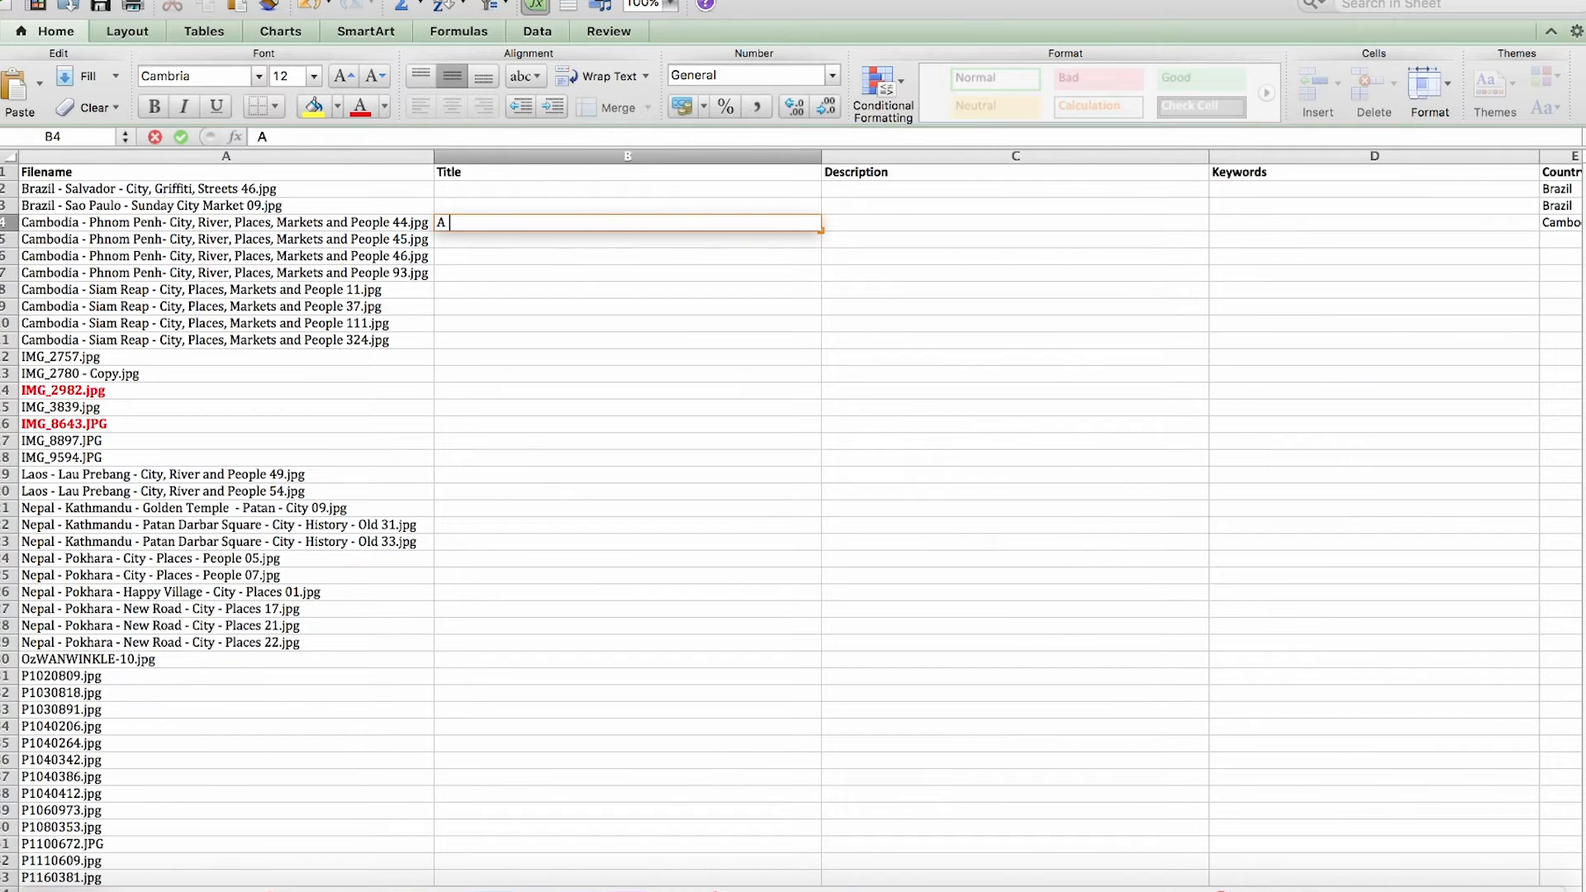
{"action": "type", "text": "Man's Hand"}
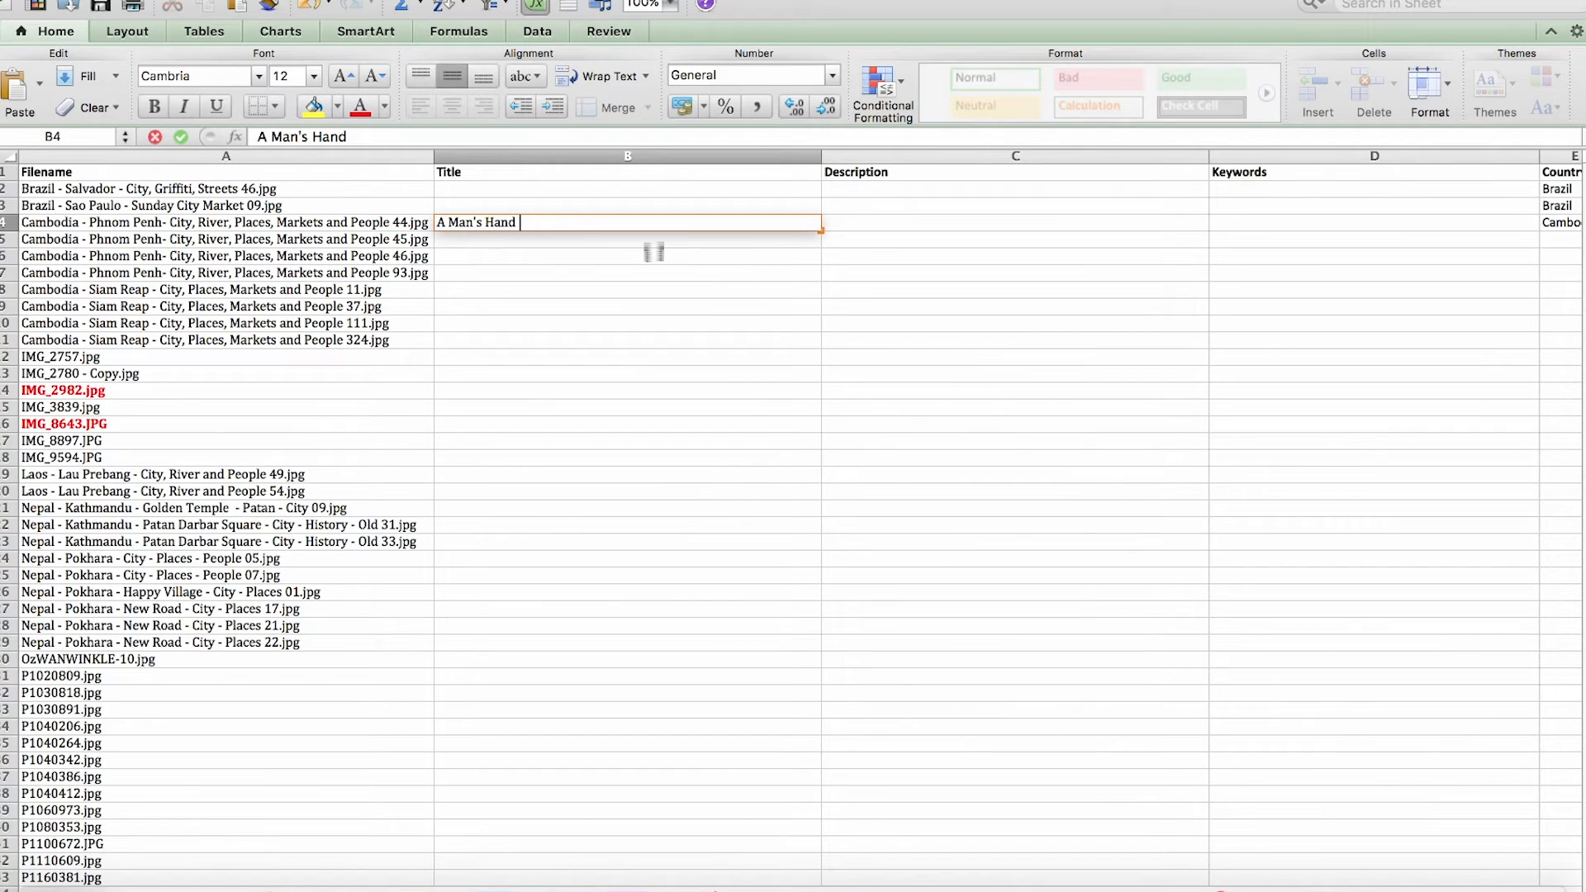
{"action": "type", "text": " Resting On Wood In "}
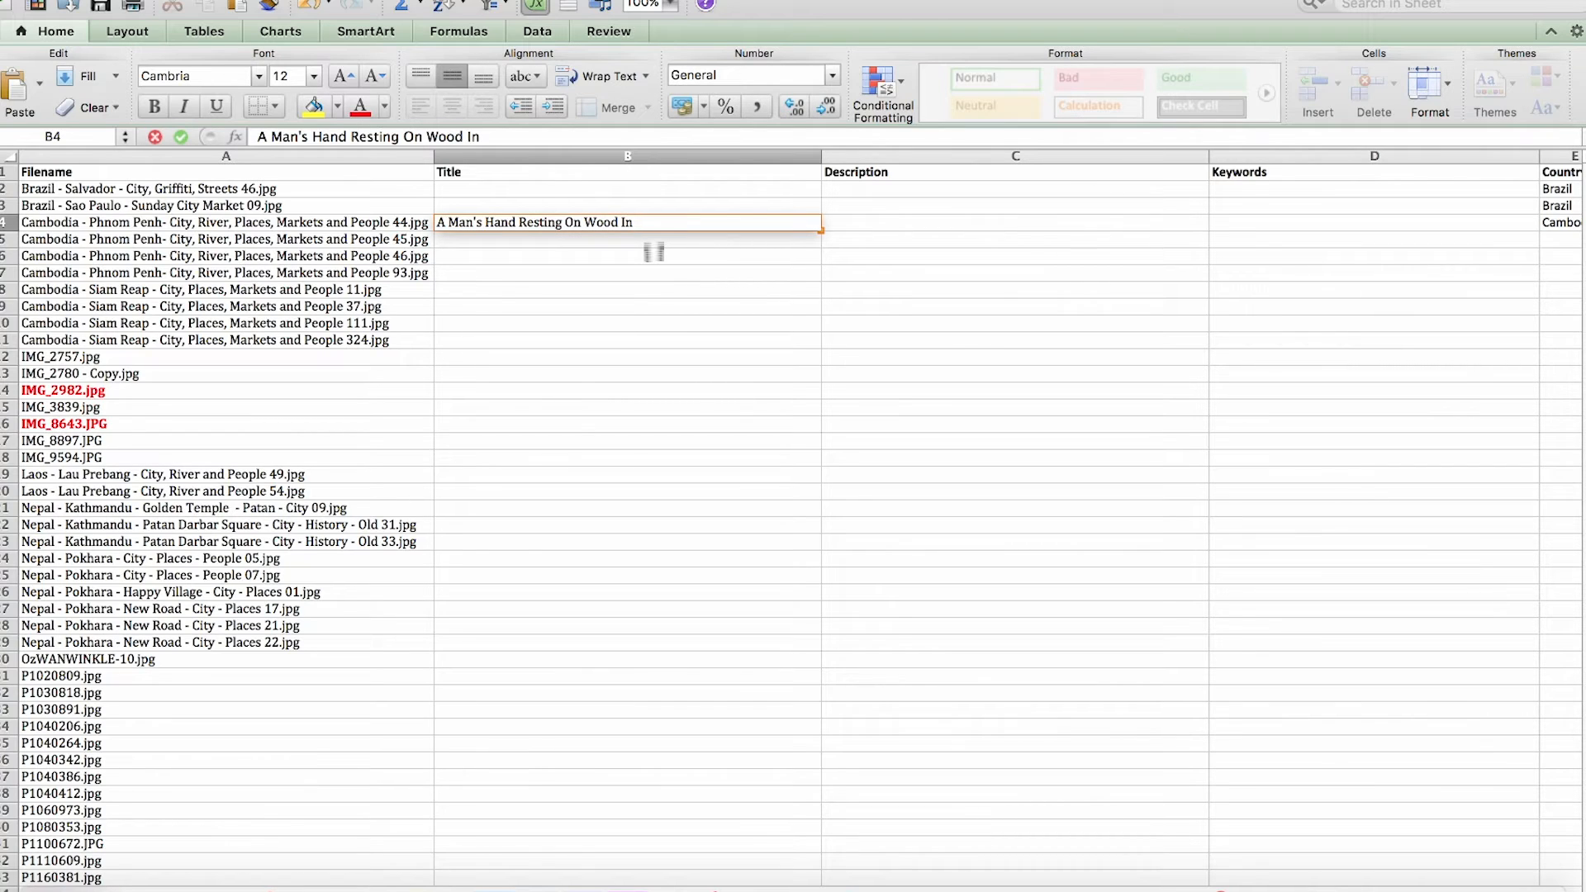
{"action": "type", "text": "Sao Paulo City"}
{"action": "key", "text": "Return"}
{"action": "key", "text": "Up"}
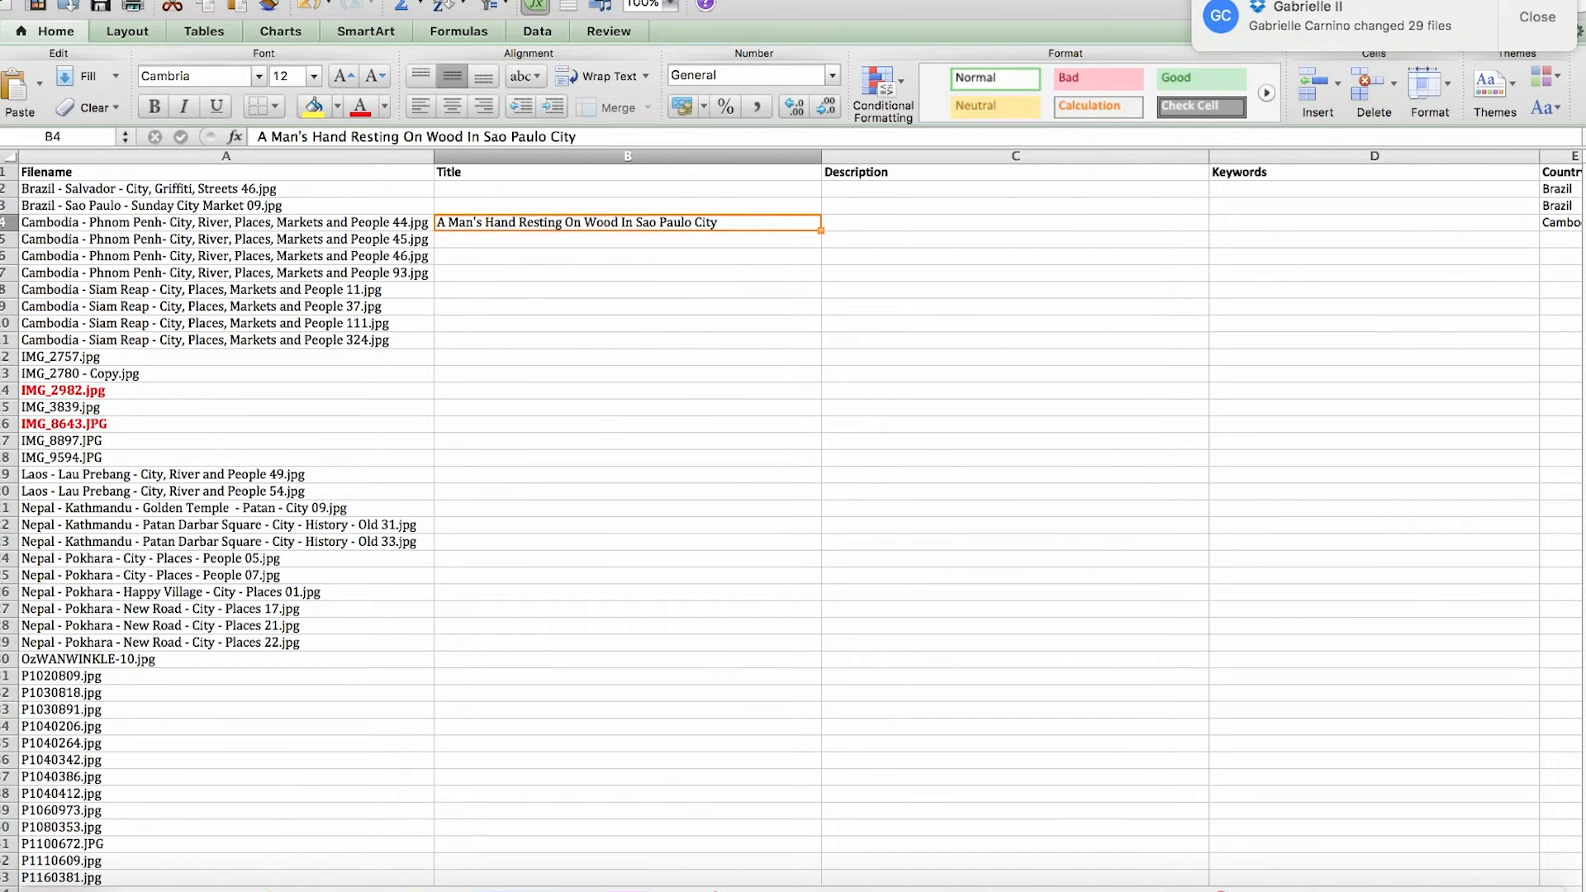
- Copy the title from row 4 into the Title cell of row 2 and clear the row 4 title
{"action": "key", "text": "Up"}
{"action": "key", "text": "Up"}
{"action": "type", "text": "A Man's Hand Resting On Wood In Sao Paulo City"}
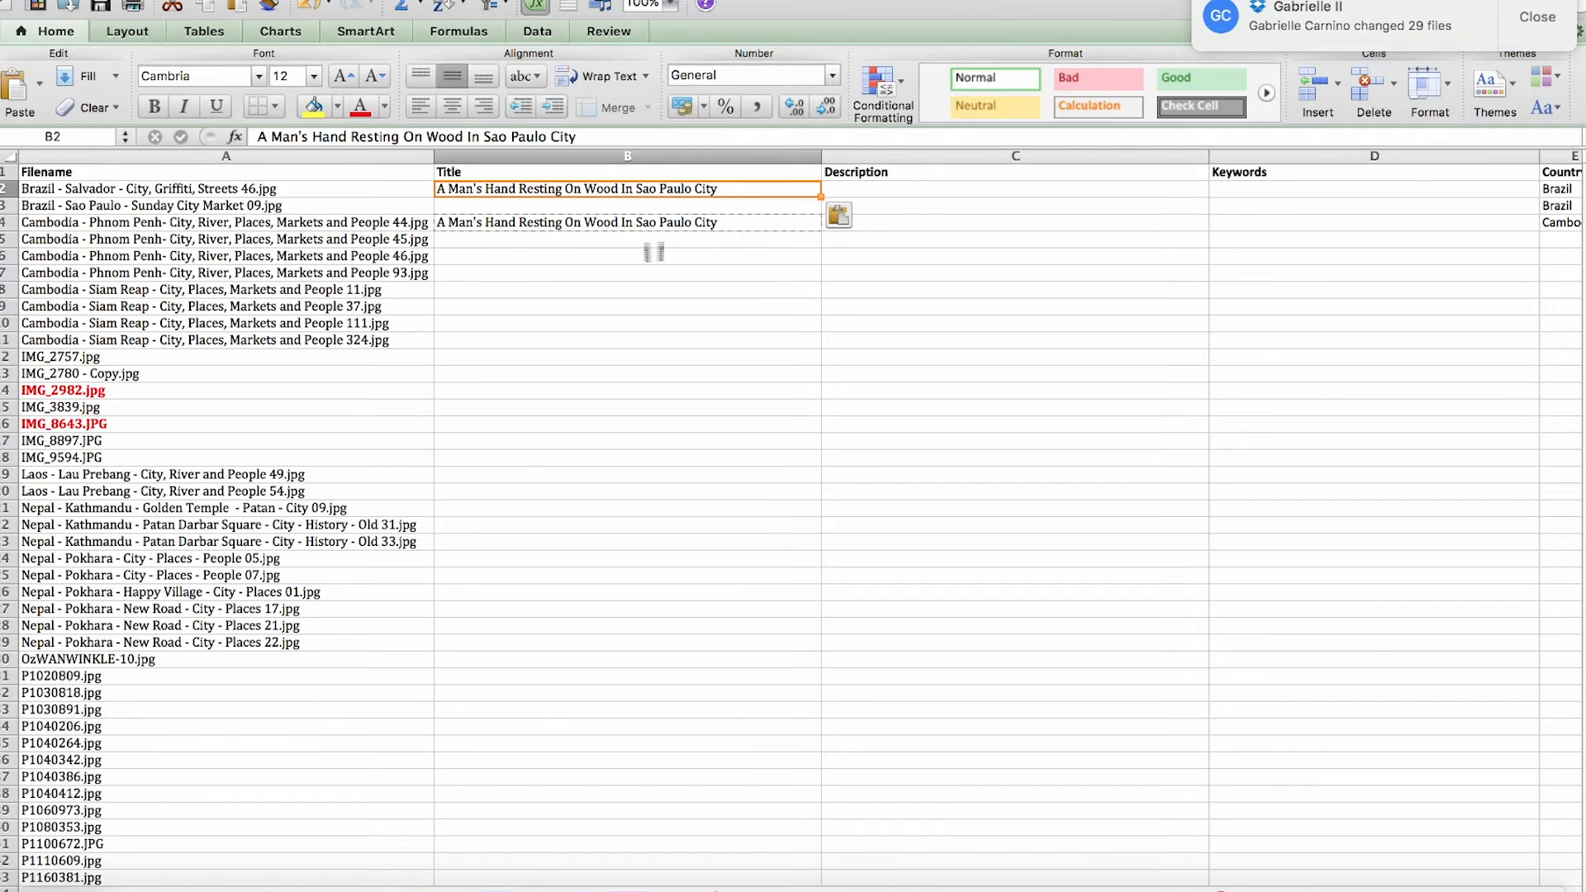
{"action": "key", "text": "Down"}
{"action": "key", "text": "Down"}
{"action": "key", "text": "BackSpace"}
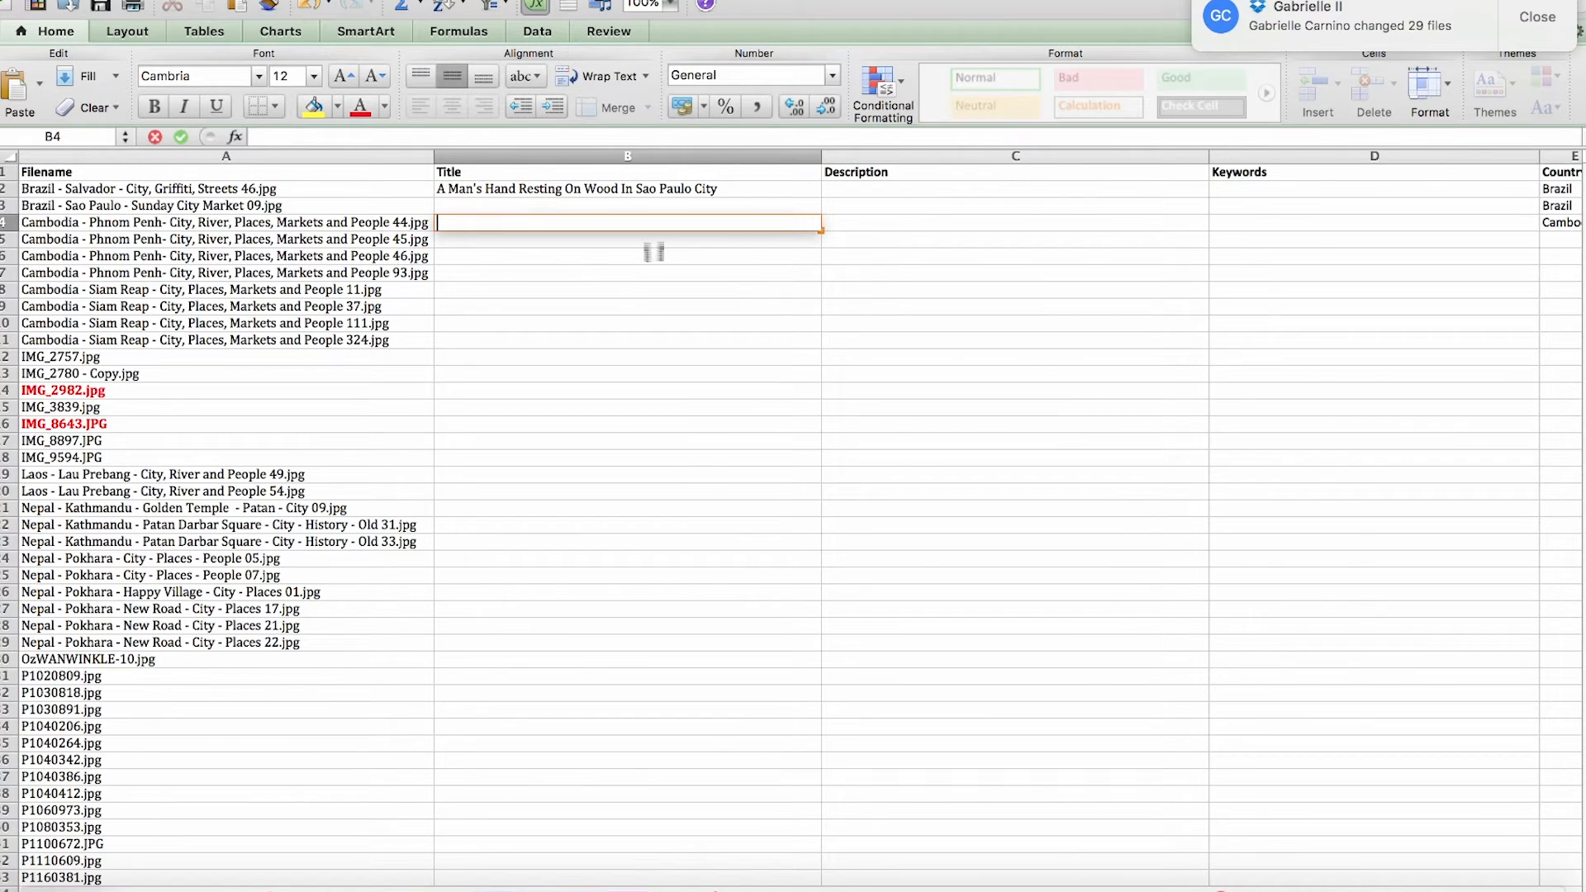
- Change the row 2 title's ending so that it reads "A Man's Hand Resting On Wood On The Streets"
{"action": "key", "text": "Up"}
{"action": "key", "text": "Up"}
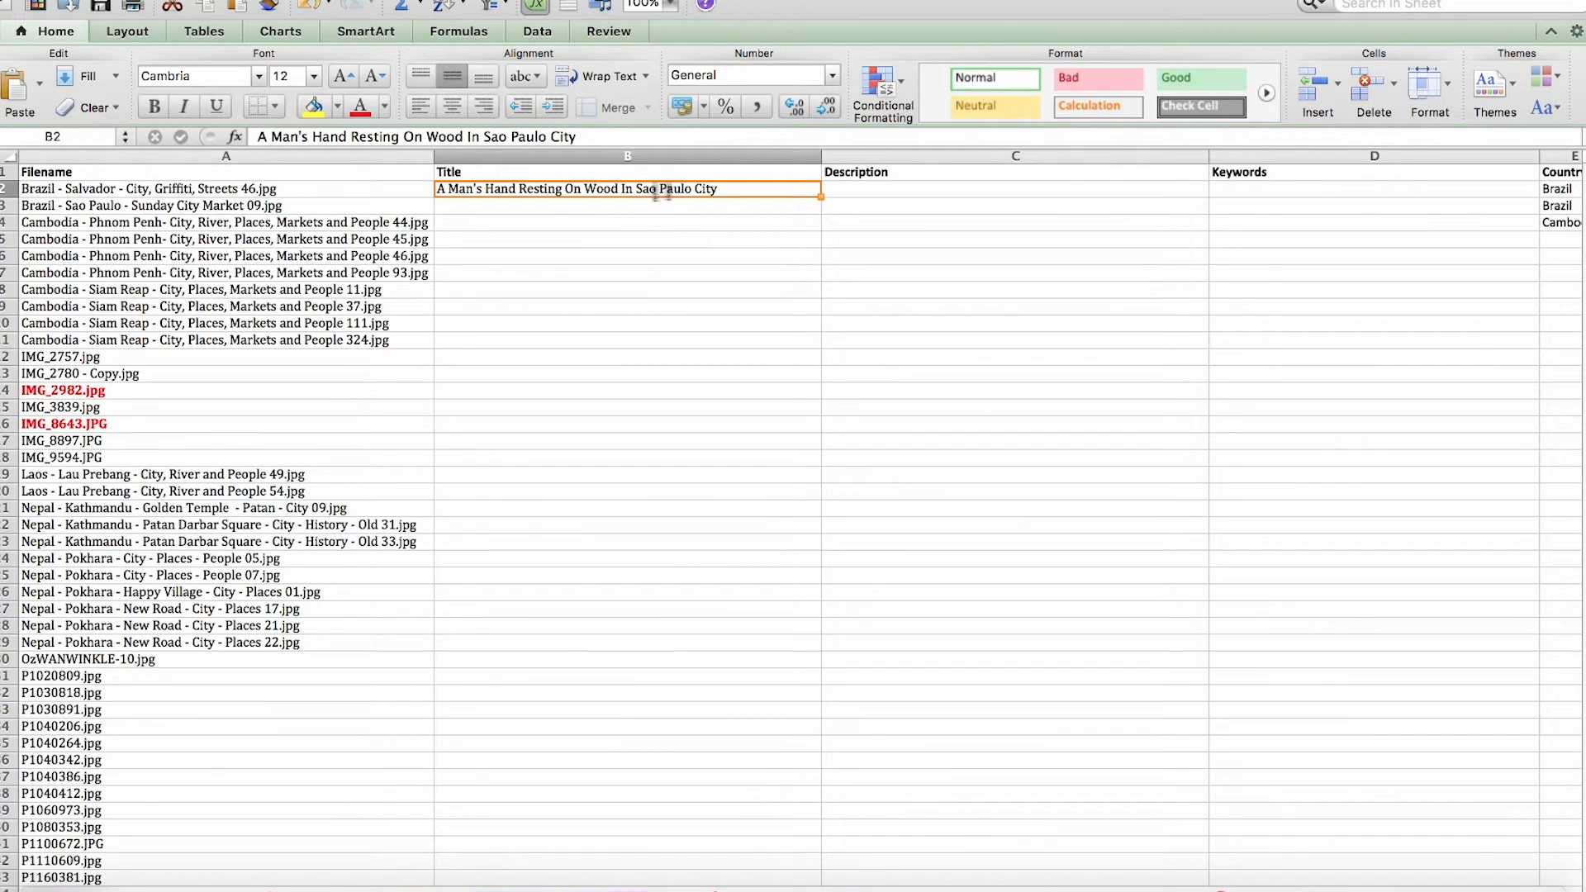
{"action": "left_click_drag", "start_coordinate": [484, 136], "coordinate": [578, 138]}
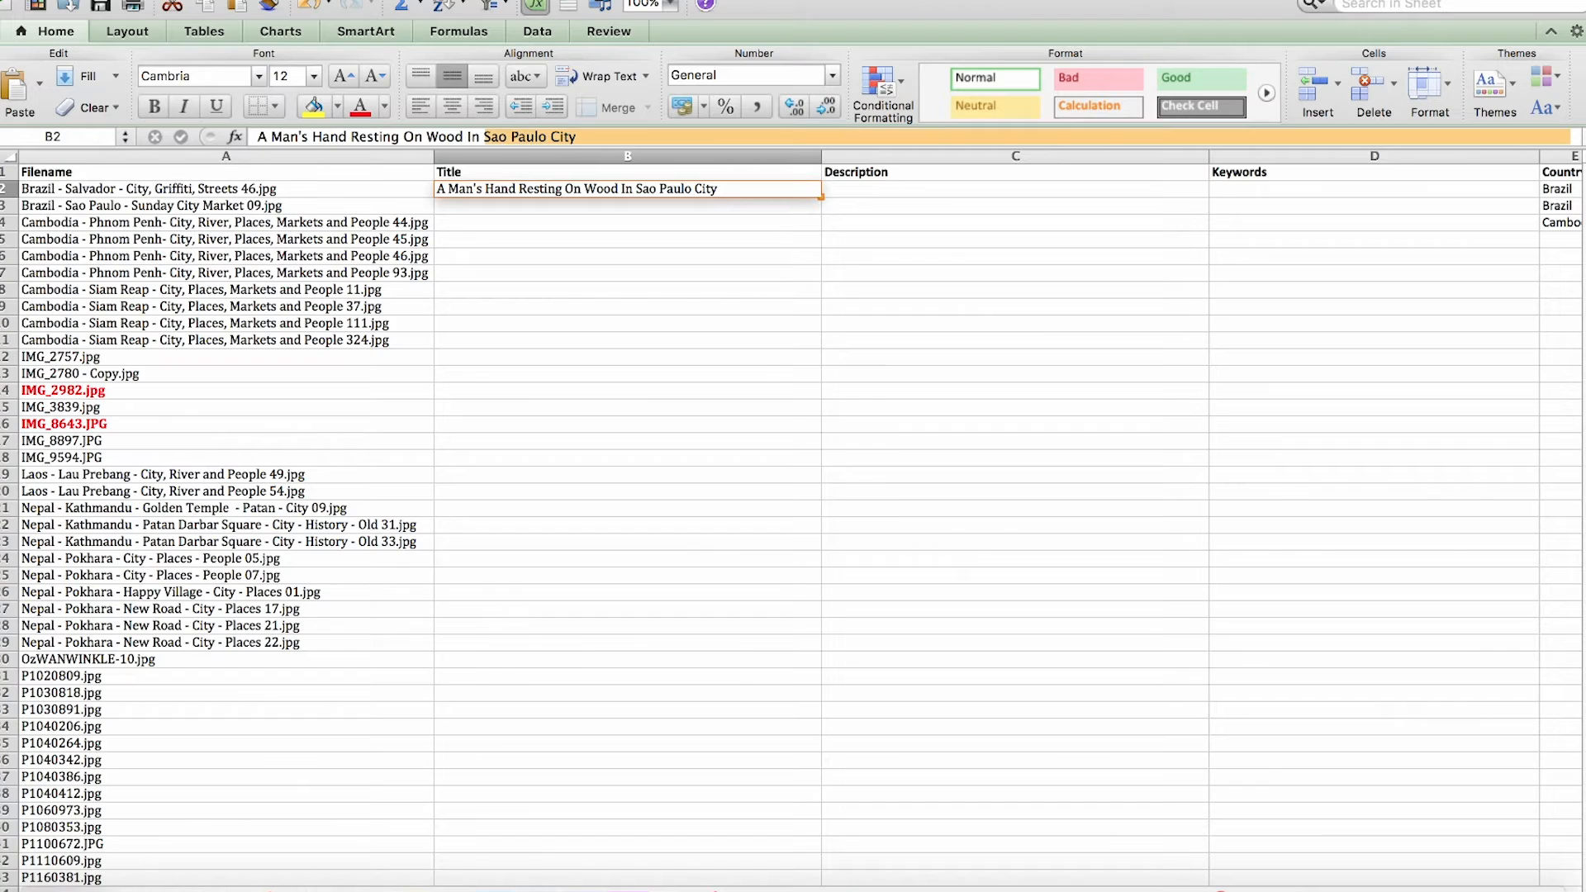
{"action": "key", "text": "BackSpace"}
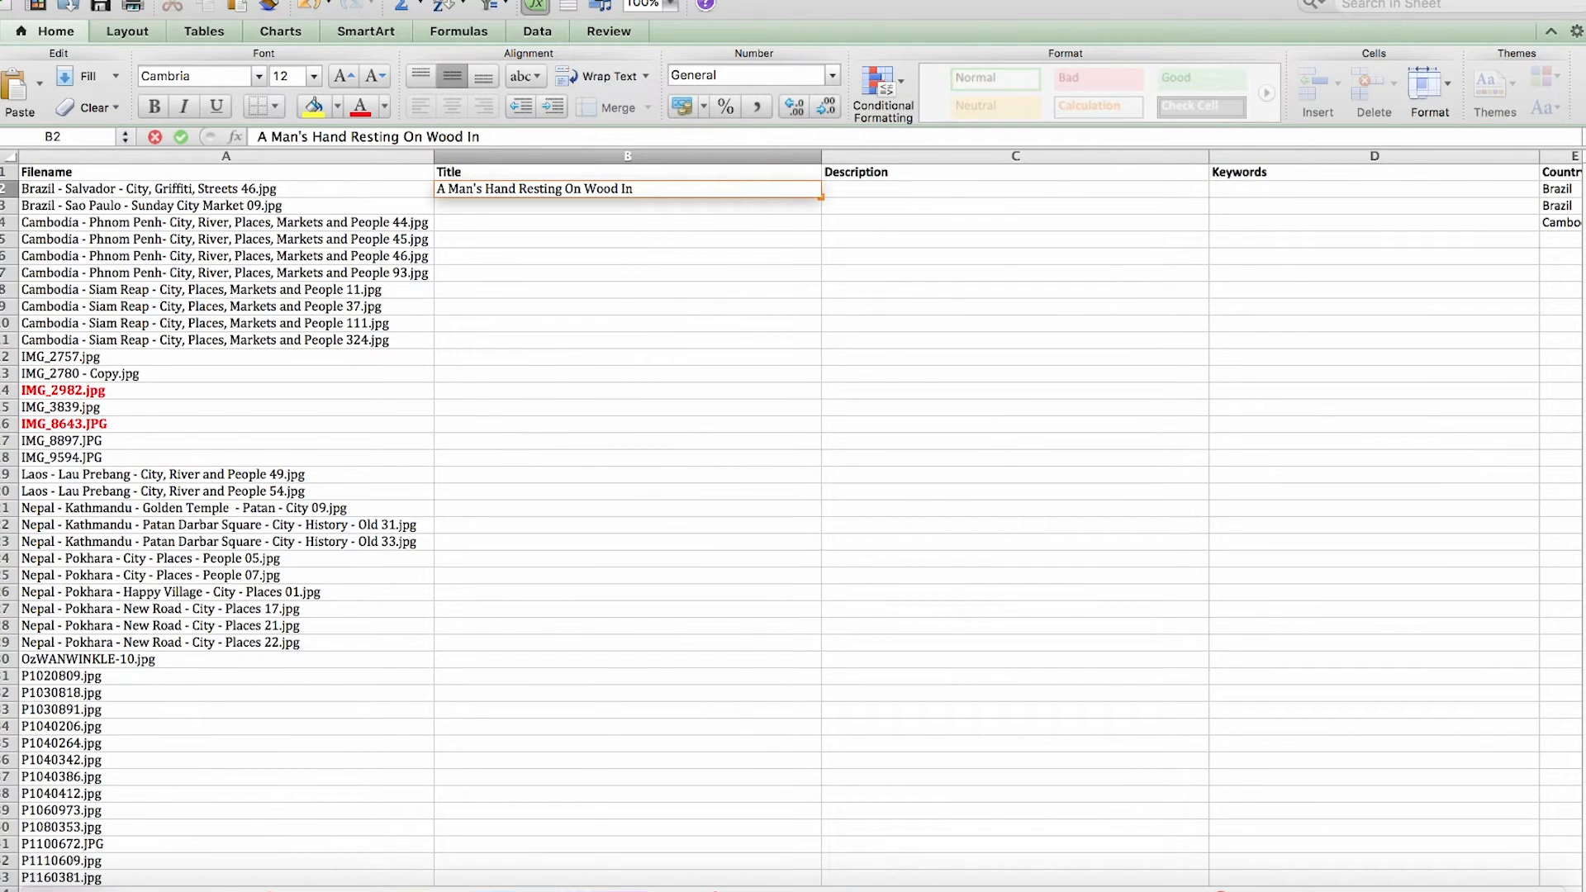
{"action": "key", "text": "BackSpace"}
{"action": "key", "text": "BackSpace"}
{"action": "type", "text": "On The Stret"}
{"action": "key", "text": "BackSpace"}
{"action": "type", "text": "eets"}
{"action": "key", "text": "Return"}
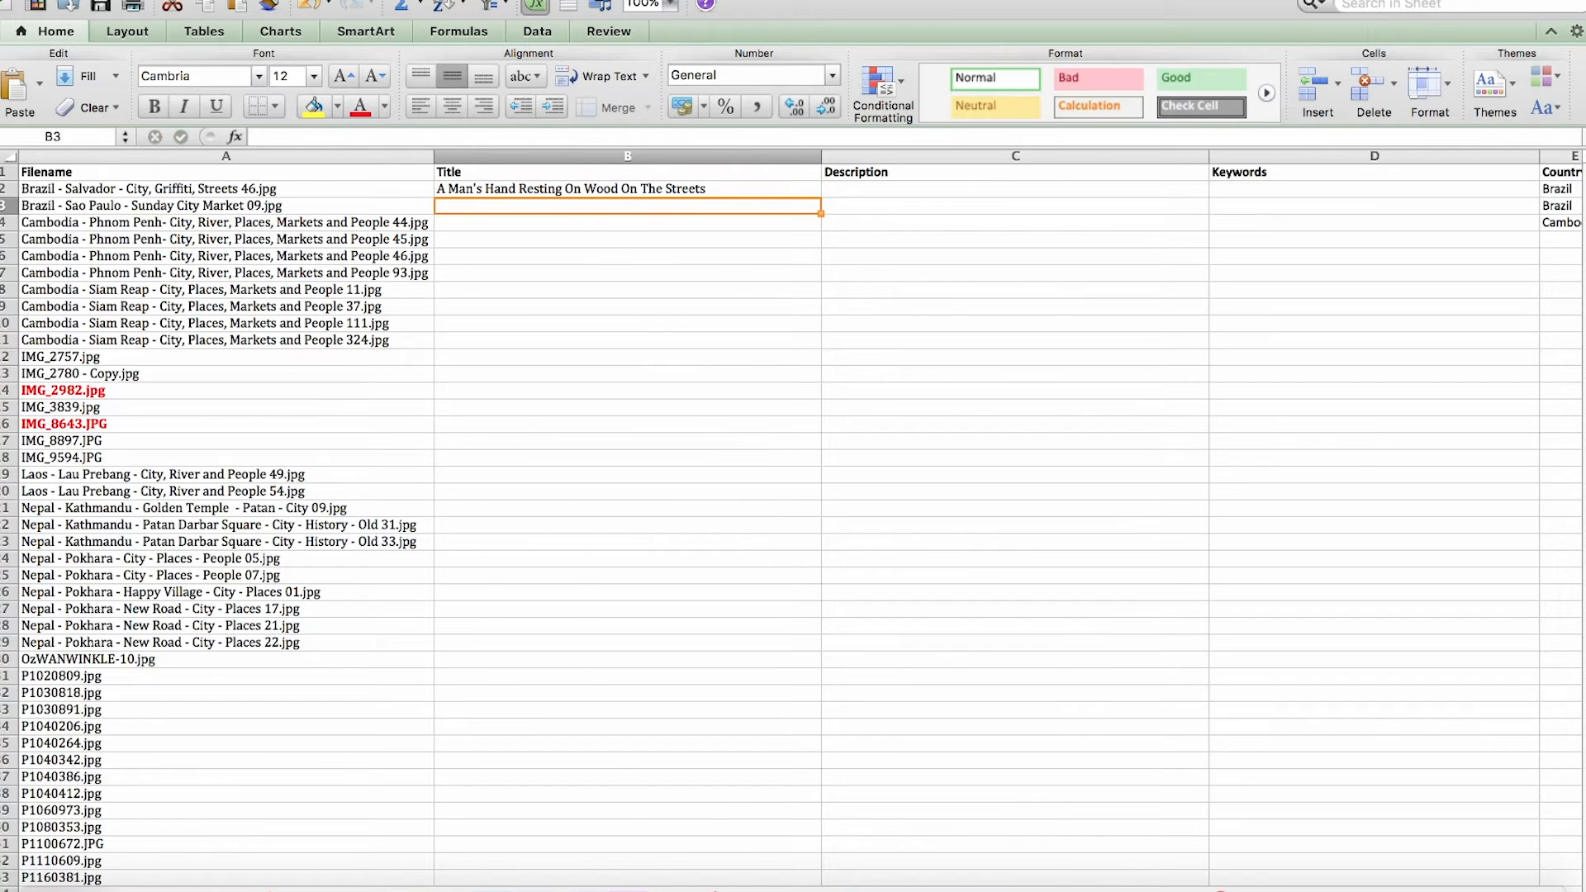
- Insert "South American" into the row 2 title so that it reads "A South American Man's Hand Resting On Wood On The Streets"
{"action": "key", "text": "Up"}
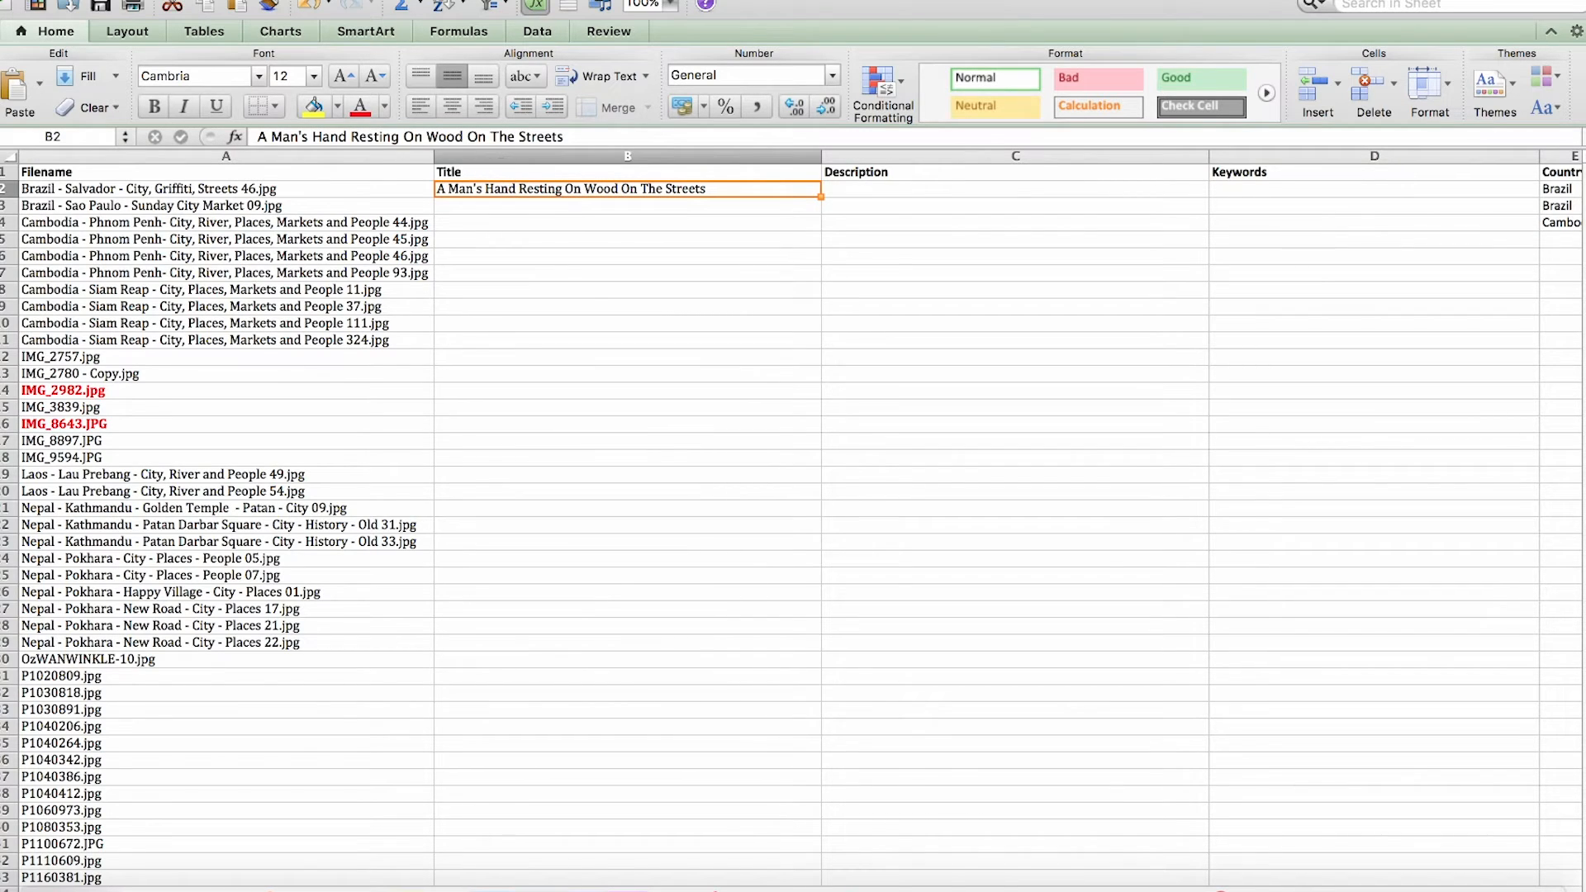
{"action": "left_click", "coordinate": [262, 137]}
{"action": "left_click", "coordinate": [310, 137]}
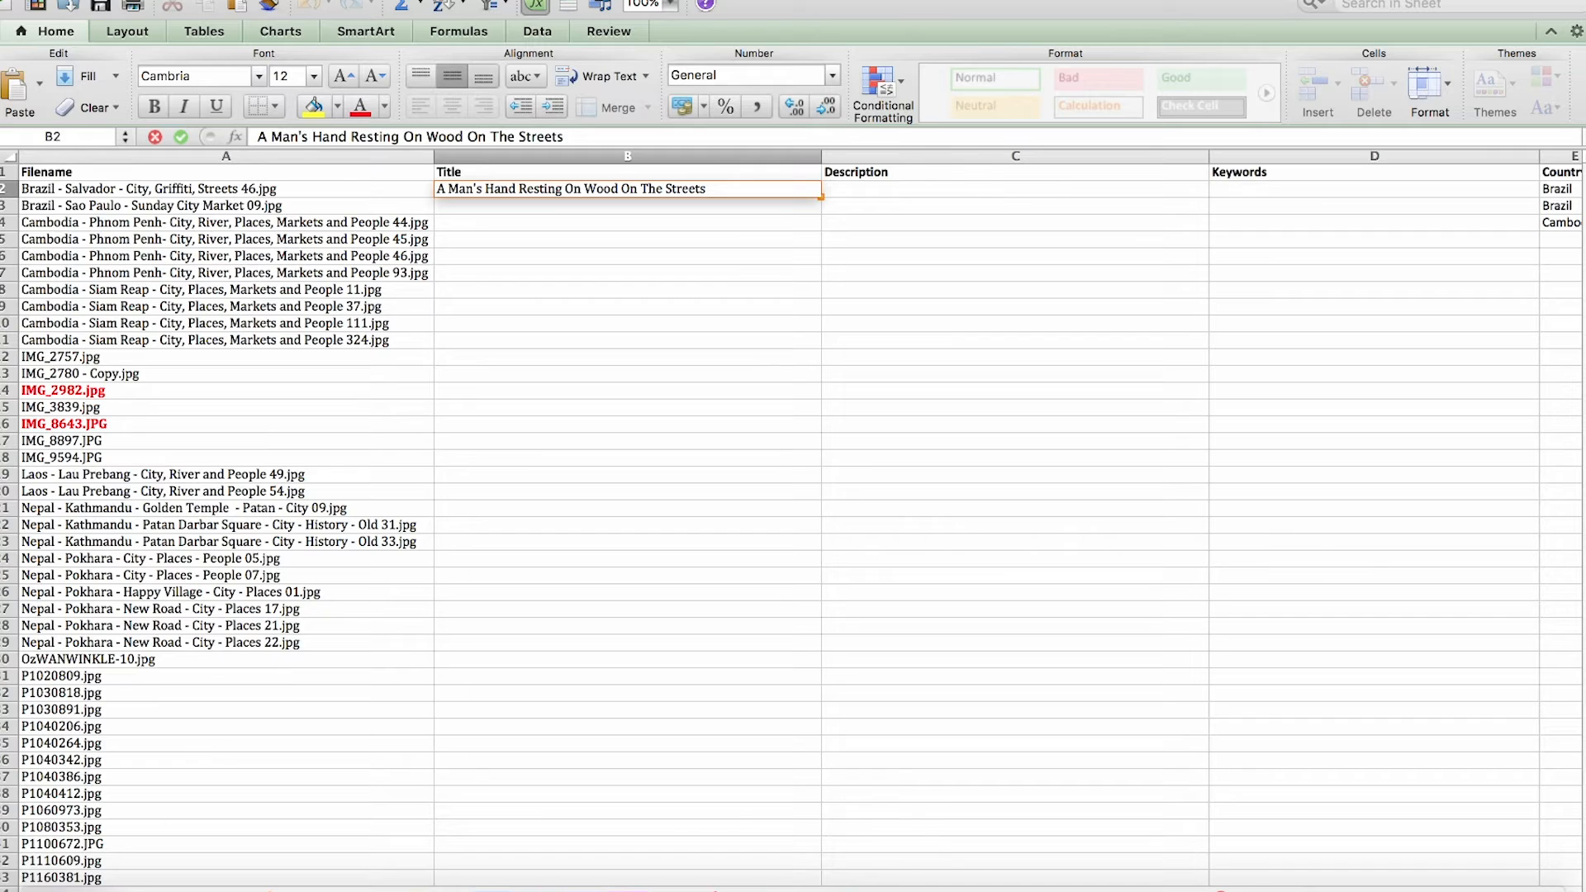
{"action": "type", "text": "S"}
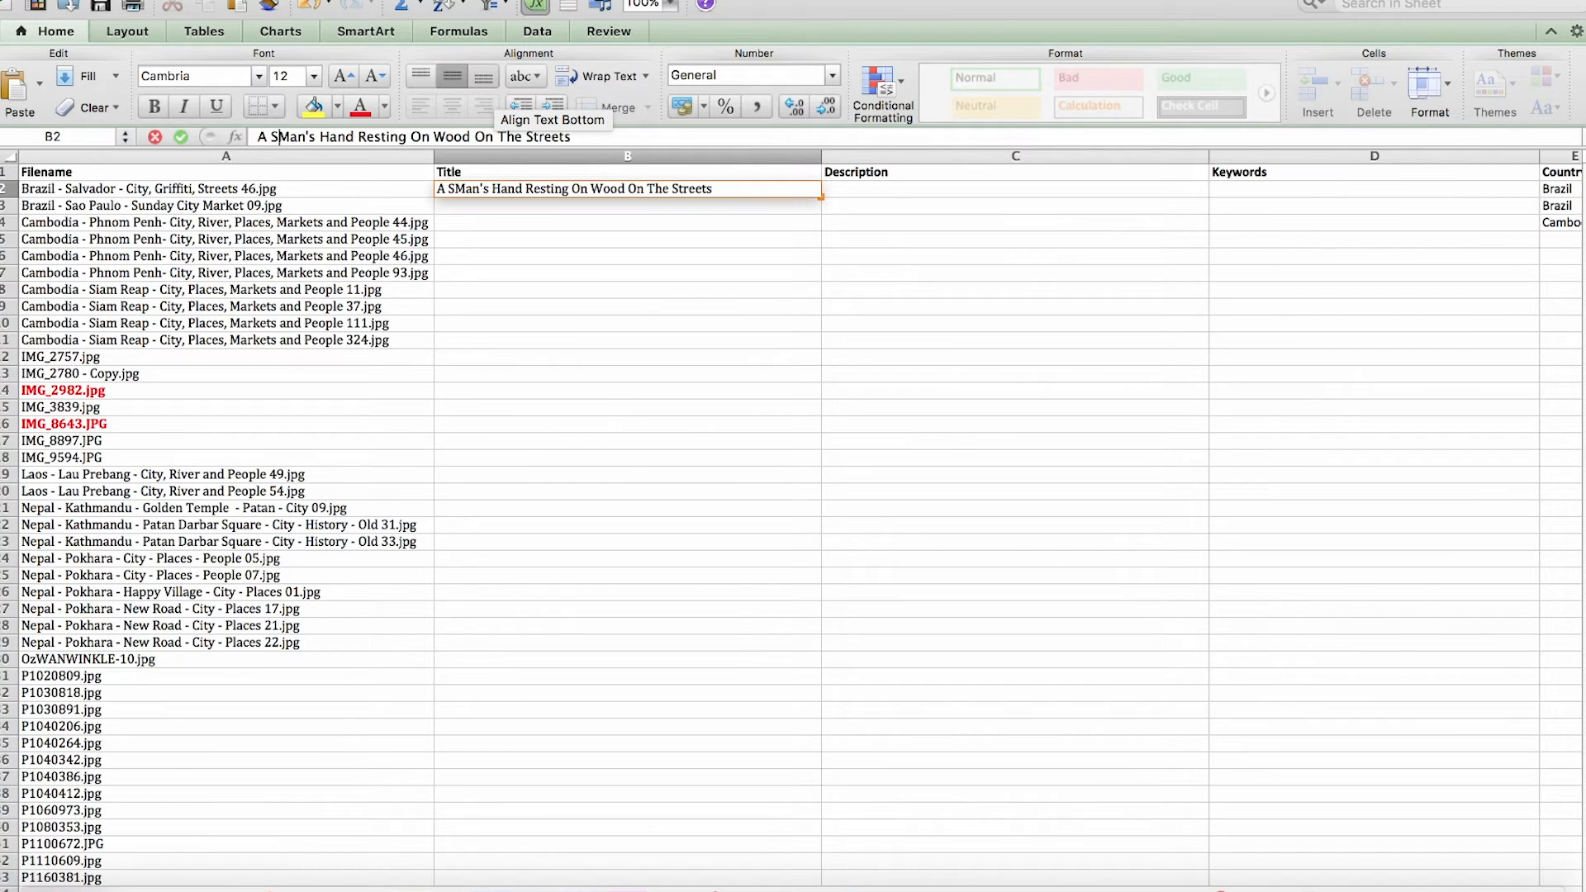
{"action": "type", "text": "ou"}
{"action": "type", "text": "tu A"}
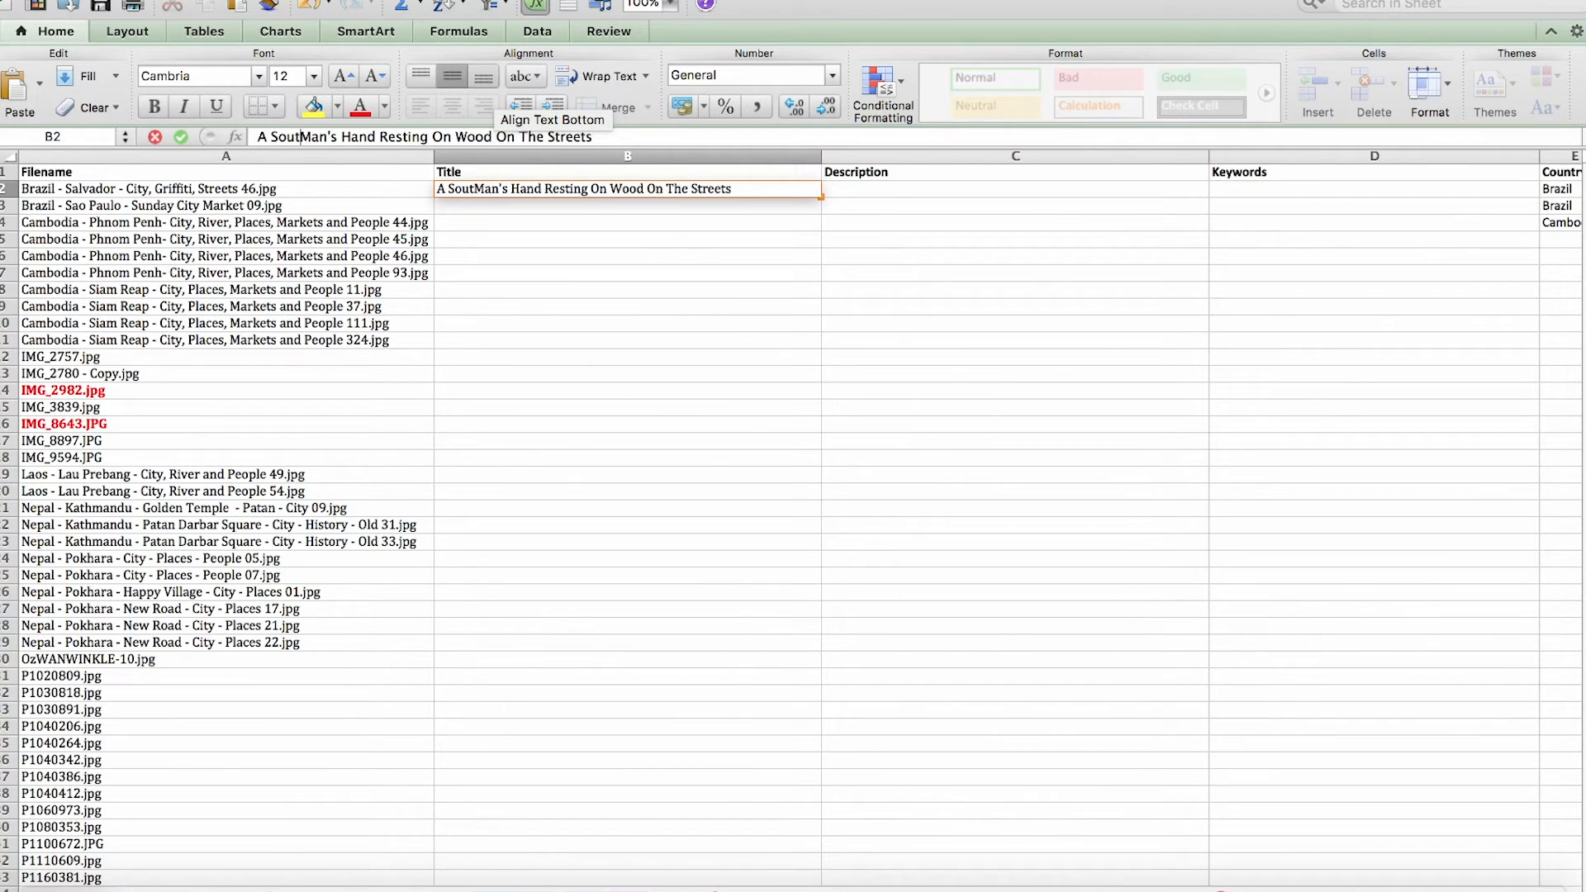
{"action": "key", "text": "BackSpace"}
{"action": "key", "text": "BackSpace"}
{"action": "key", "text": "BackSpace"}
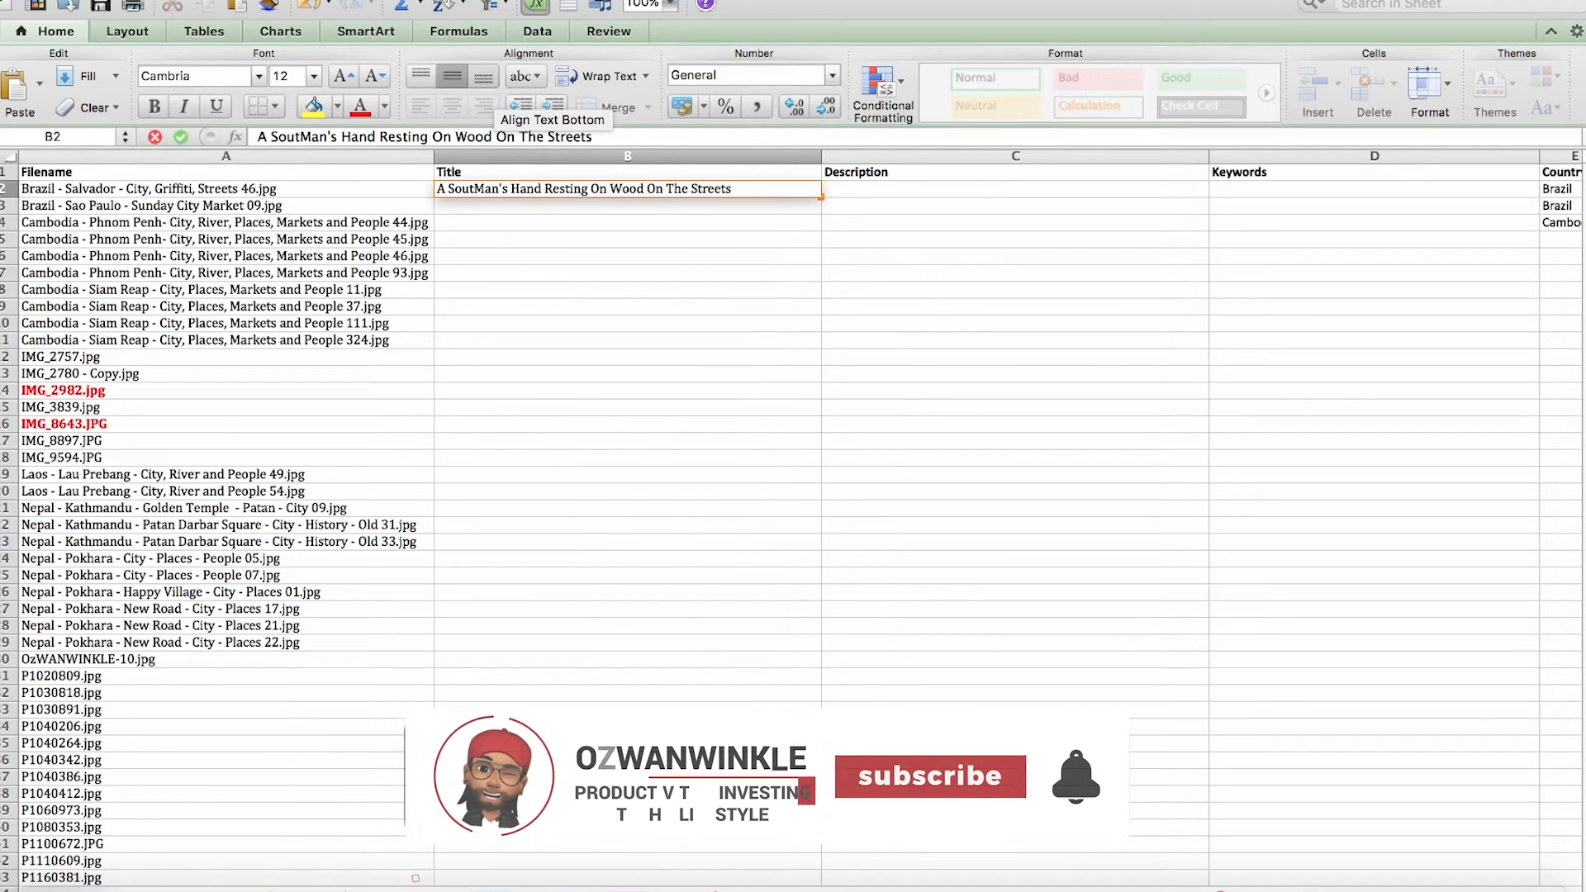
{"action": "type", "text": "h American"}
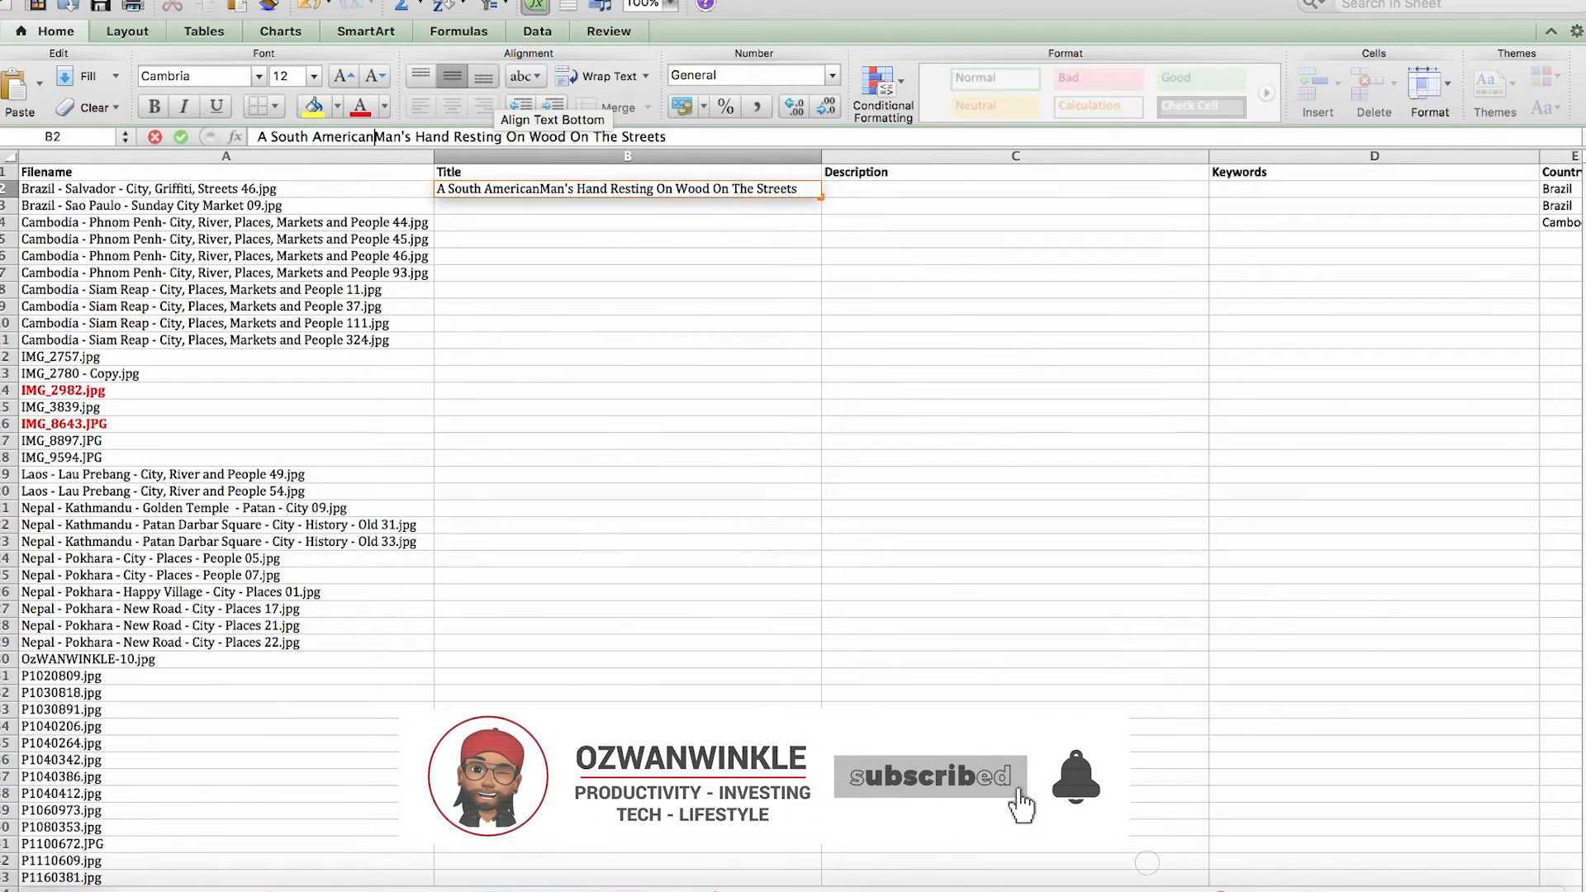
{"action": "left_click", "coordinate": [598, 223]}
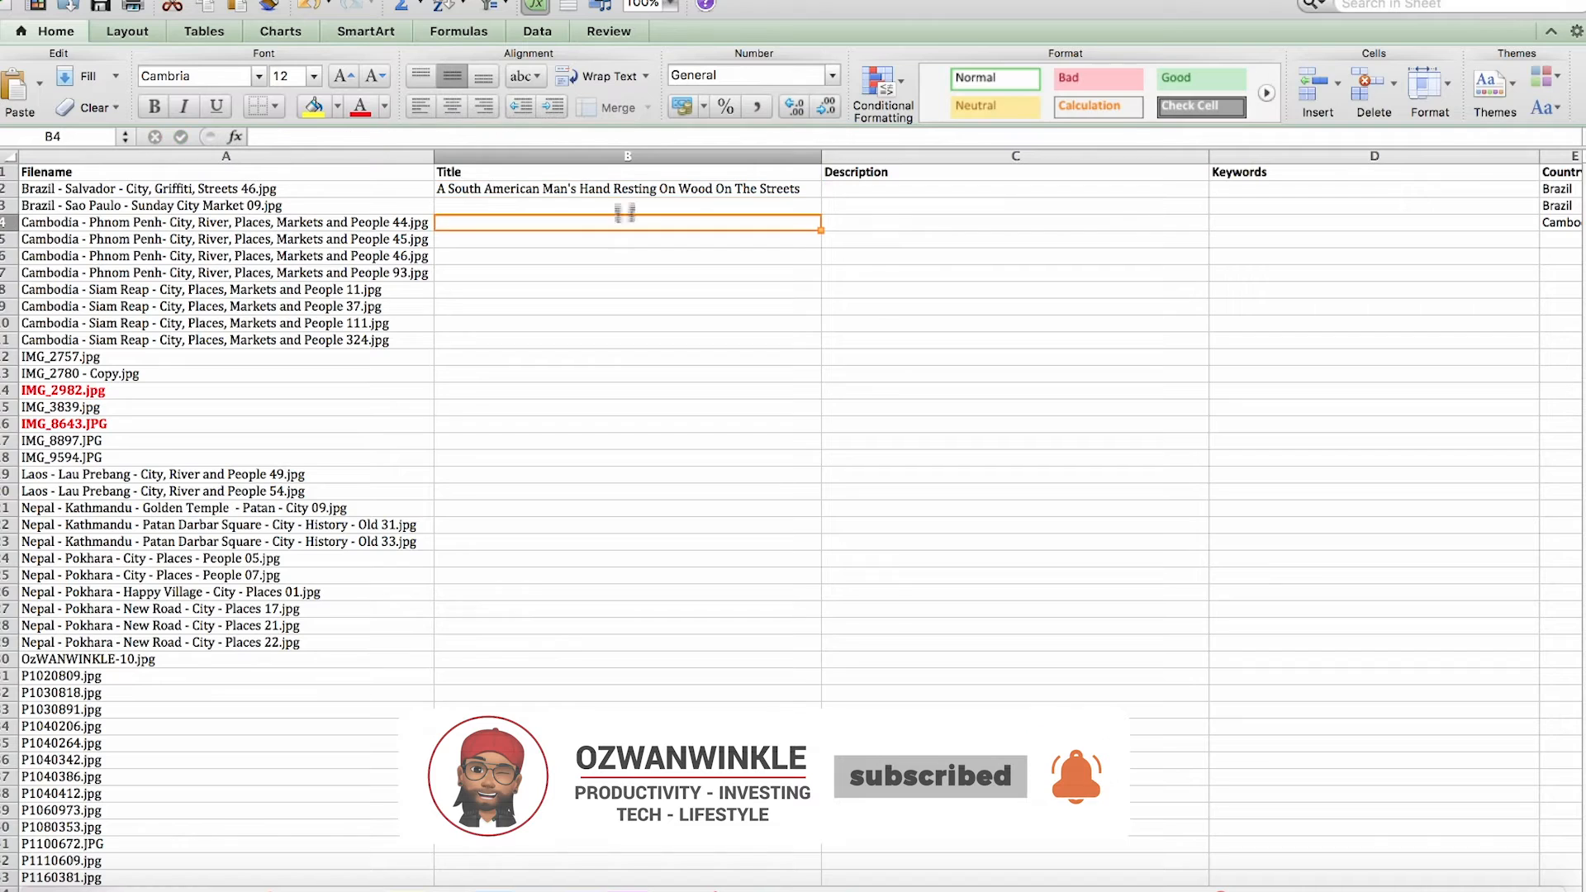
- Copy the row 2 title into the Description cell of the same row
{"action": "left_click", "coordinate": [593, 189]}
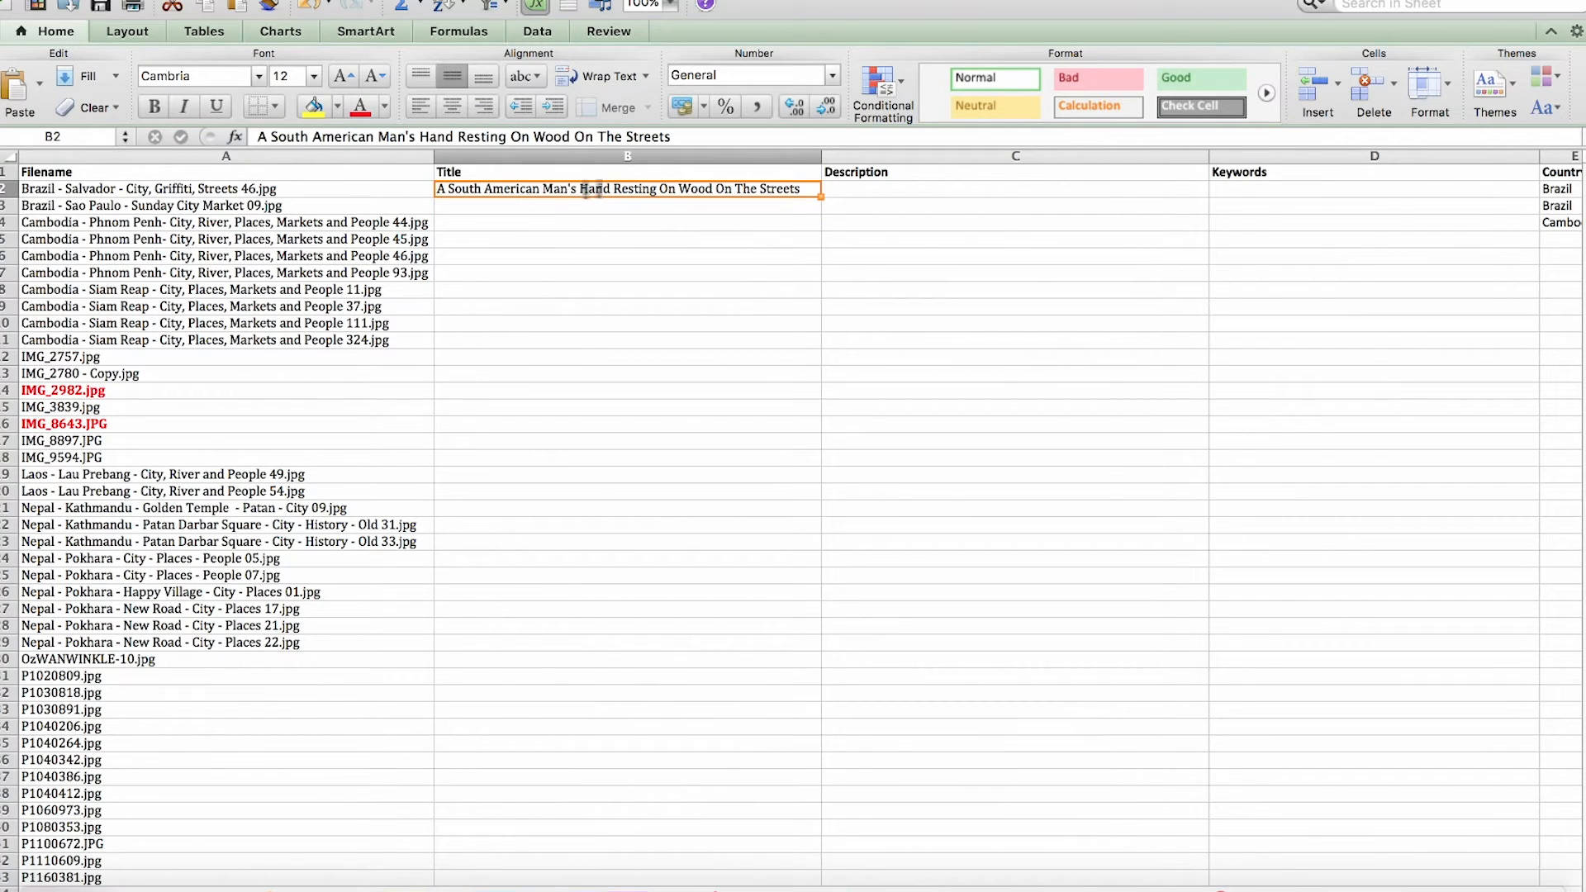
{"action": "key", "text": "Right"}
{"action": "key", "text": "Left"}
{"action": "key", "text": "Right"}
{"action": "type", "text": "A South American Man's Hand Resting On Wood On The Streets"}
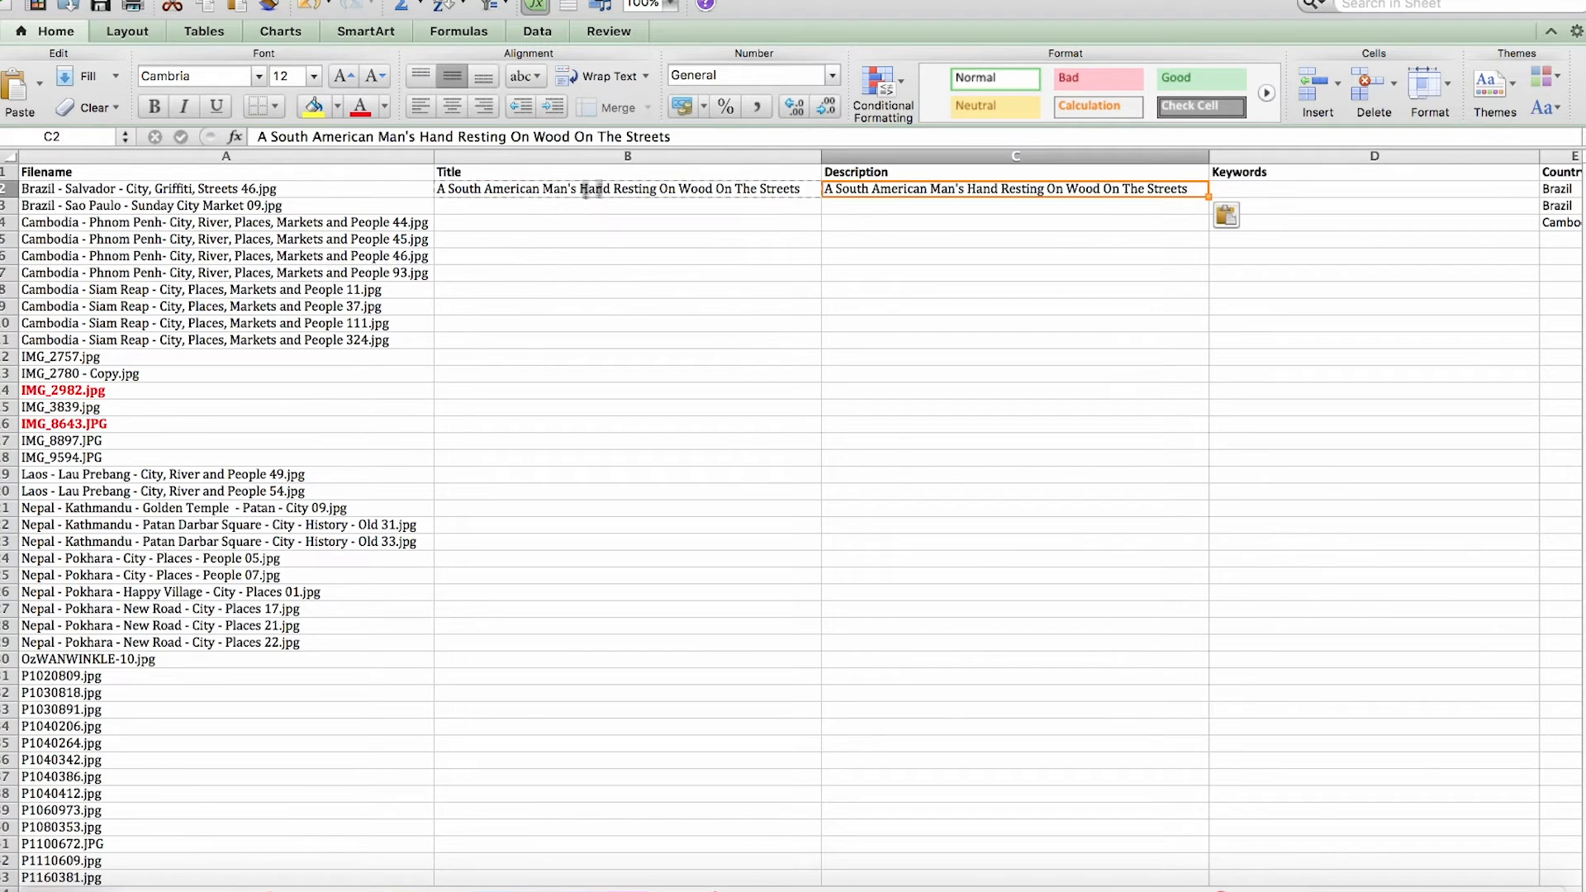
- Extend the row 2 description with "of Sao Paulo City - Brazil" at its end
{"action": "left_click", "coordinate": [684, 138]}
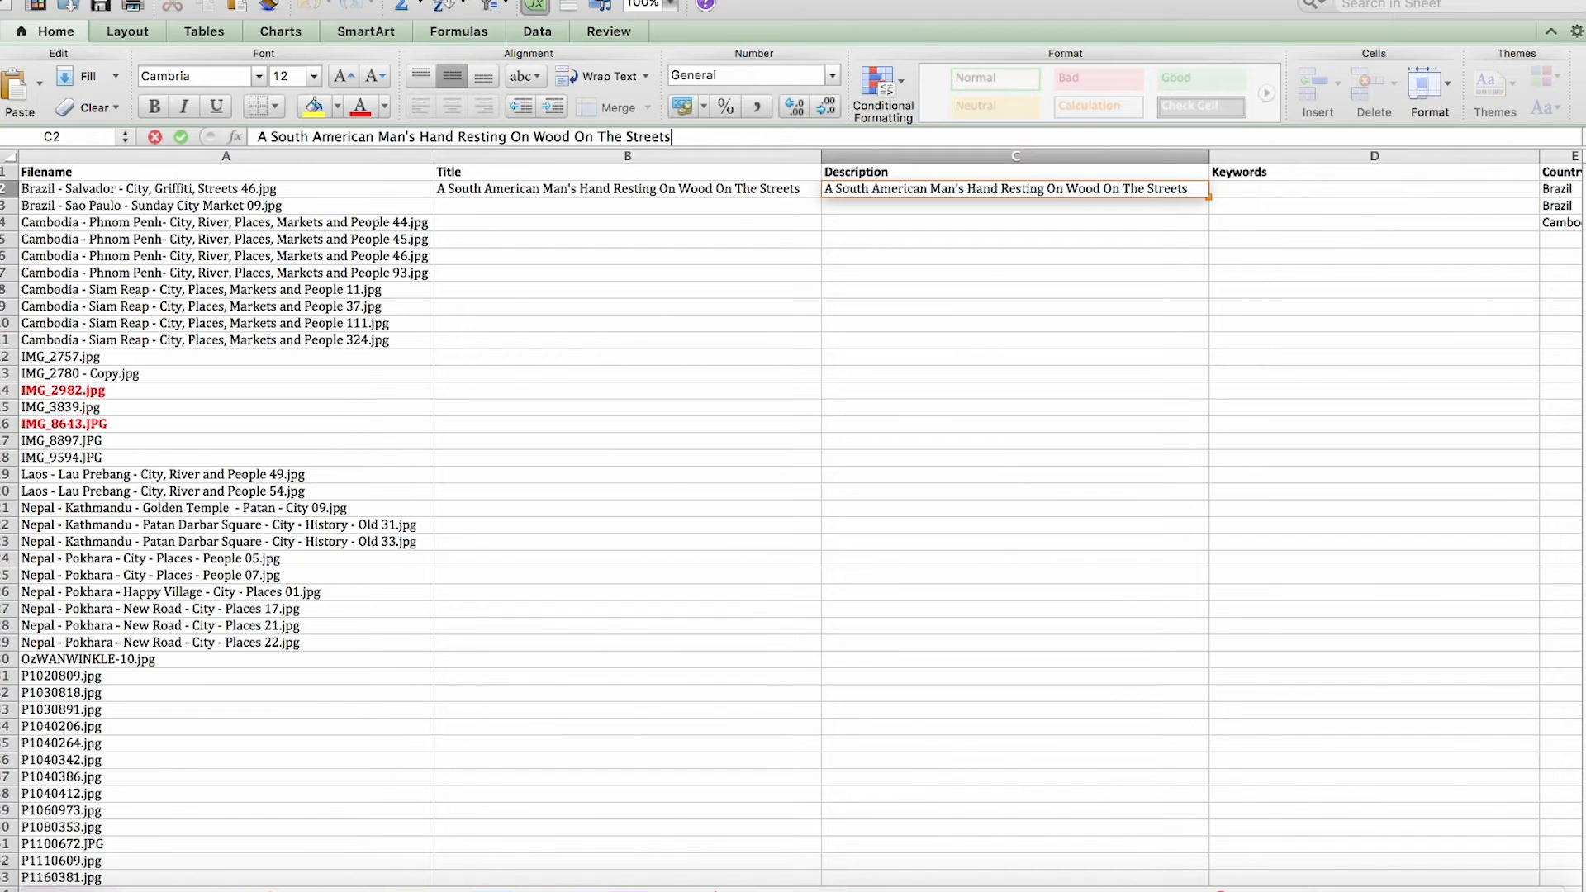
{"action": "type", "text": "of Saou"}
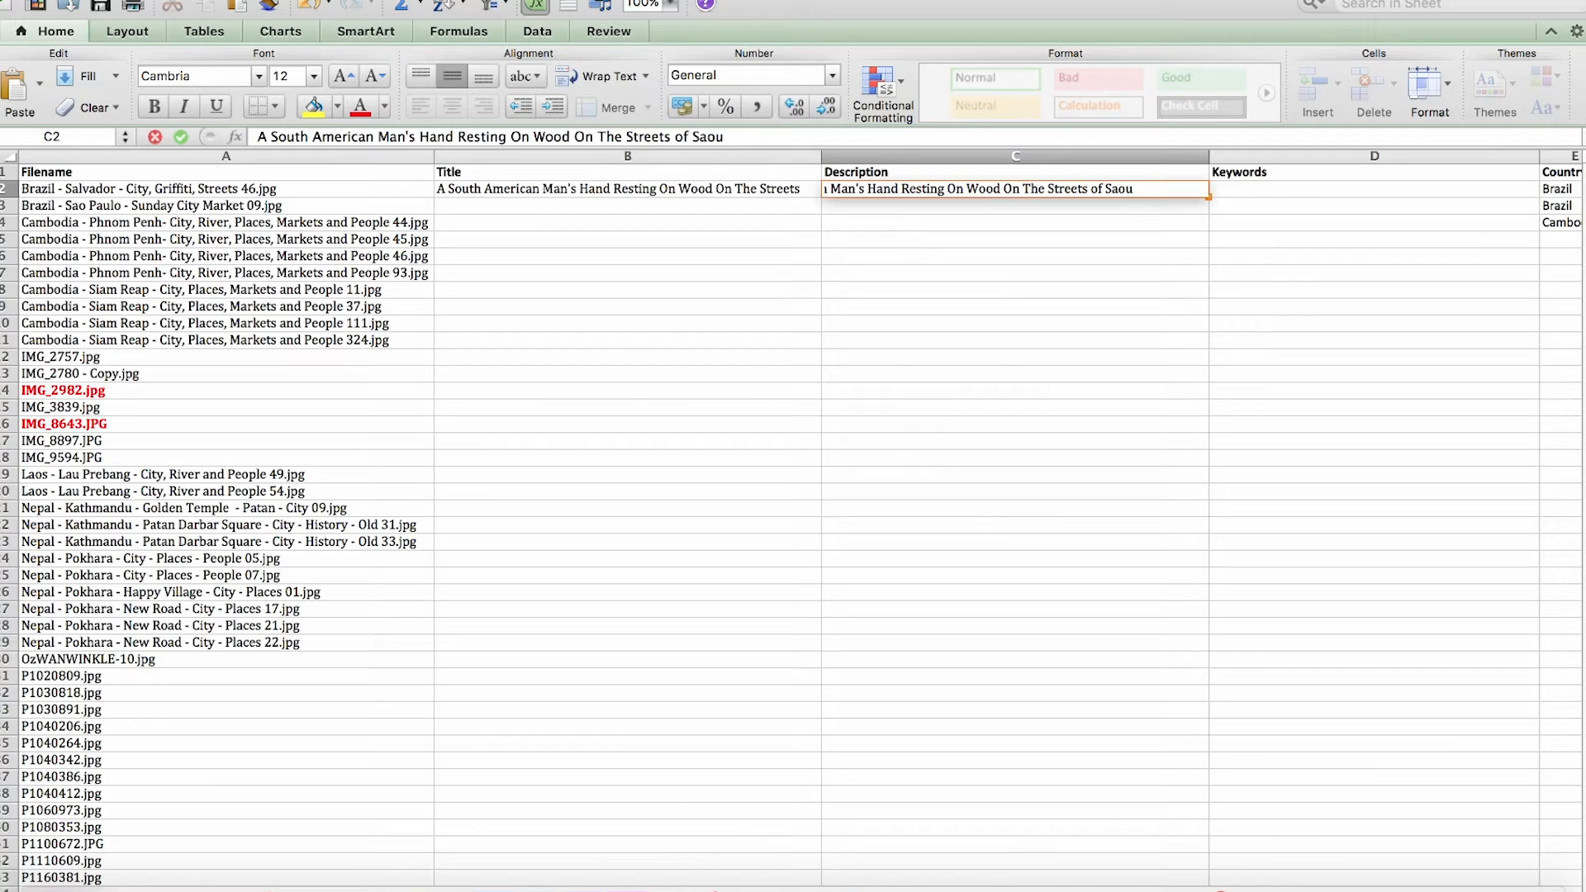
{"action": "key", "text": "BackSpace"}
{"action": "type", "text": "Brazil"}
{"action": "key", "text": "BackSpace"}
{"action": "key", "text": "BackSpace"}
{"action": "key", "text": "BackSpace"}
{"action": "key", "text": "BackSpace"}
{"action": "key", "text": "BackSpace"}
{"action": "key", "text": "BackSpace"}
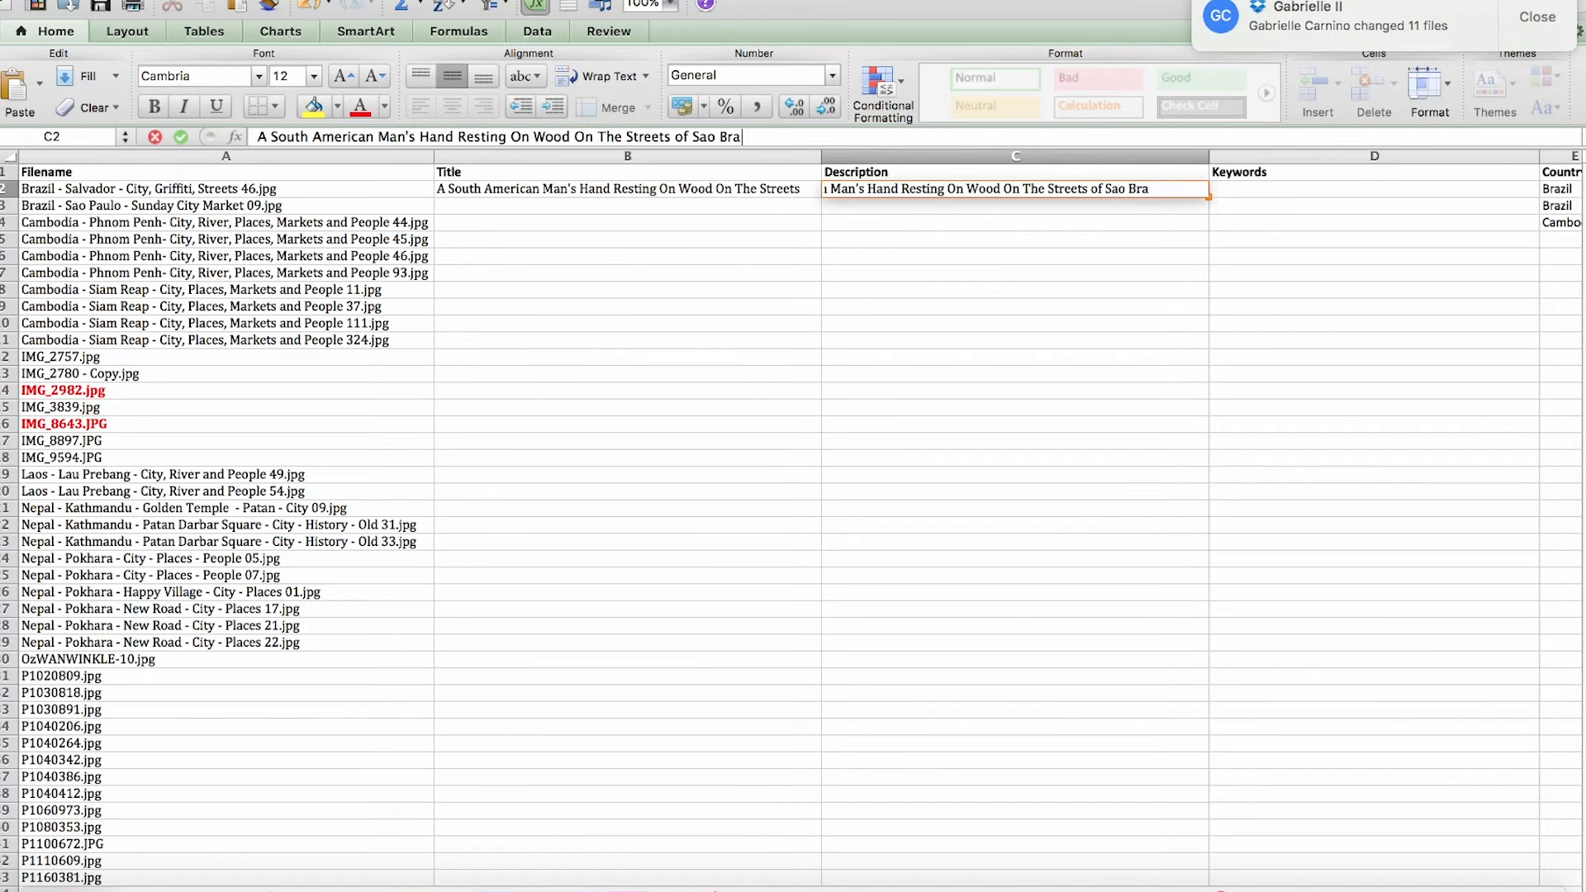
{"action": "type", "text": "Paulo"}
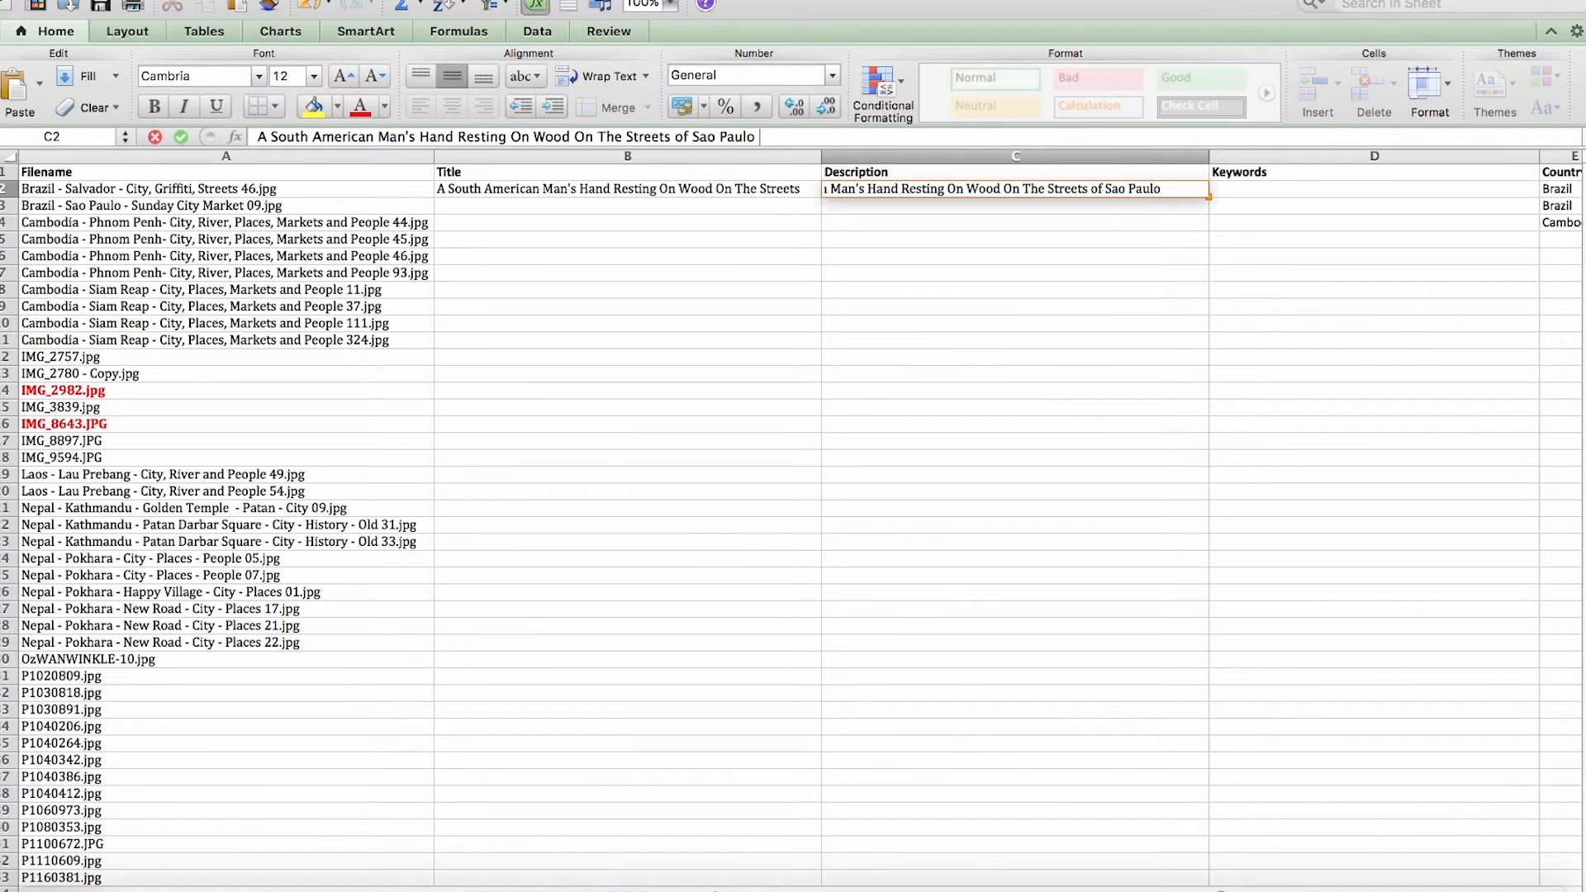
{"action": "type", "text": "City - Brazil"}
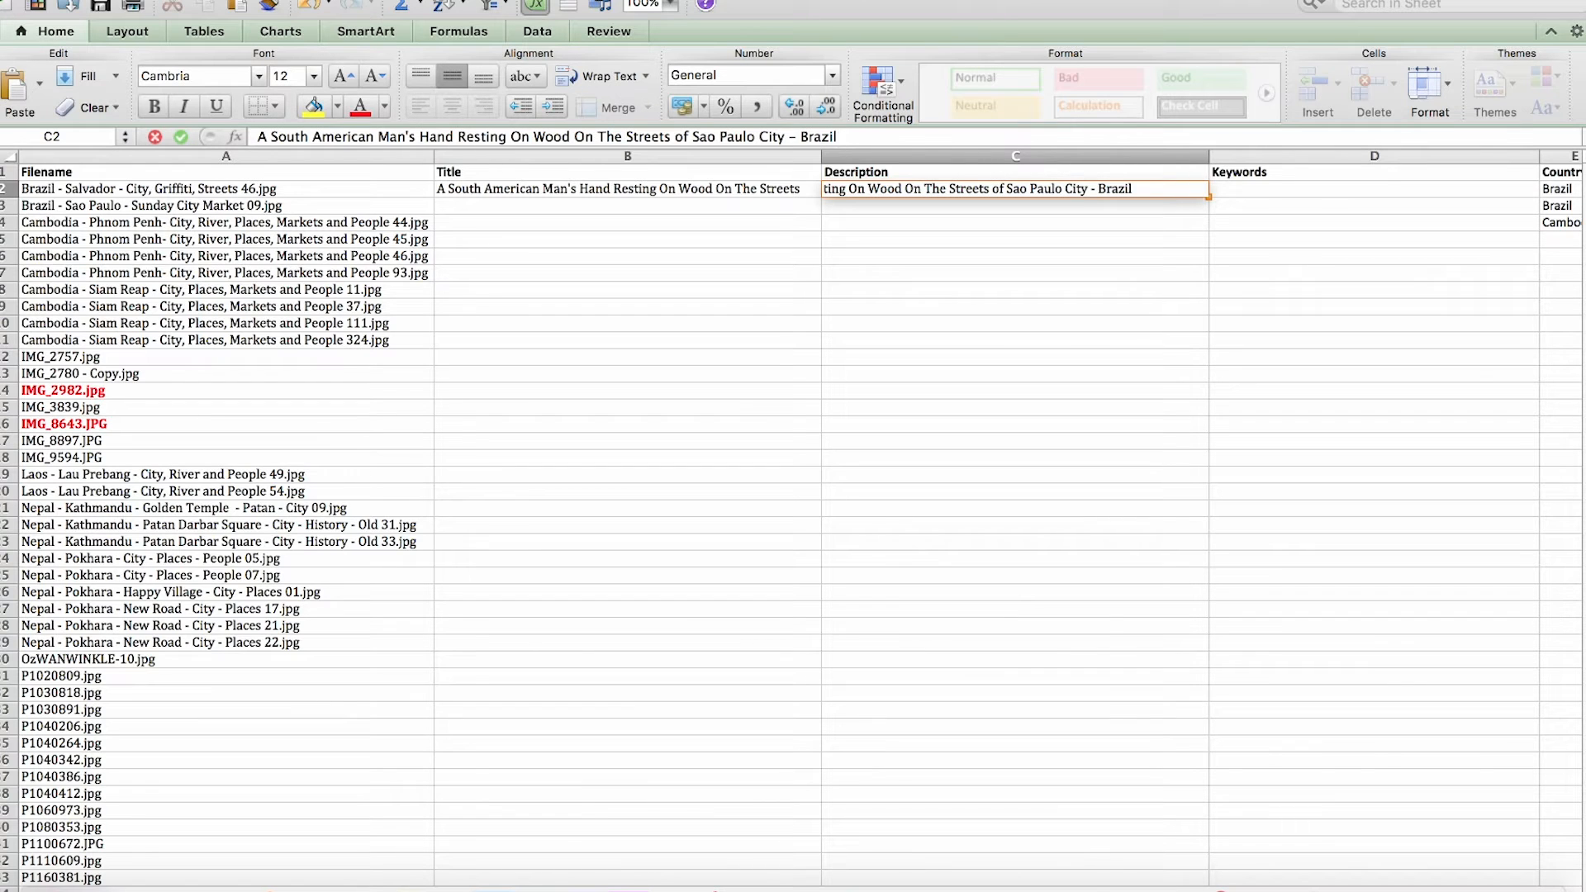
{"action": "key", "text": "Return"}
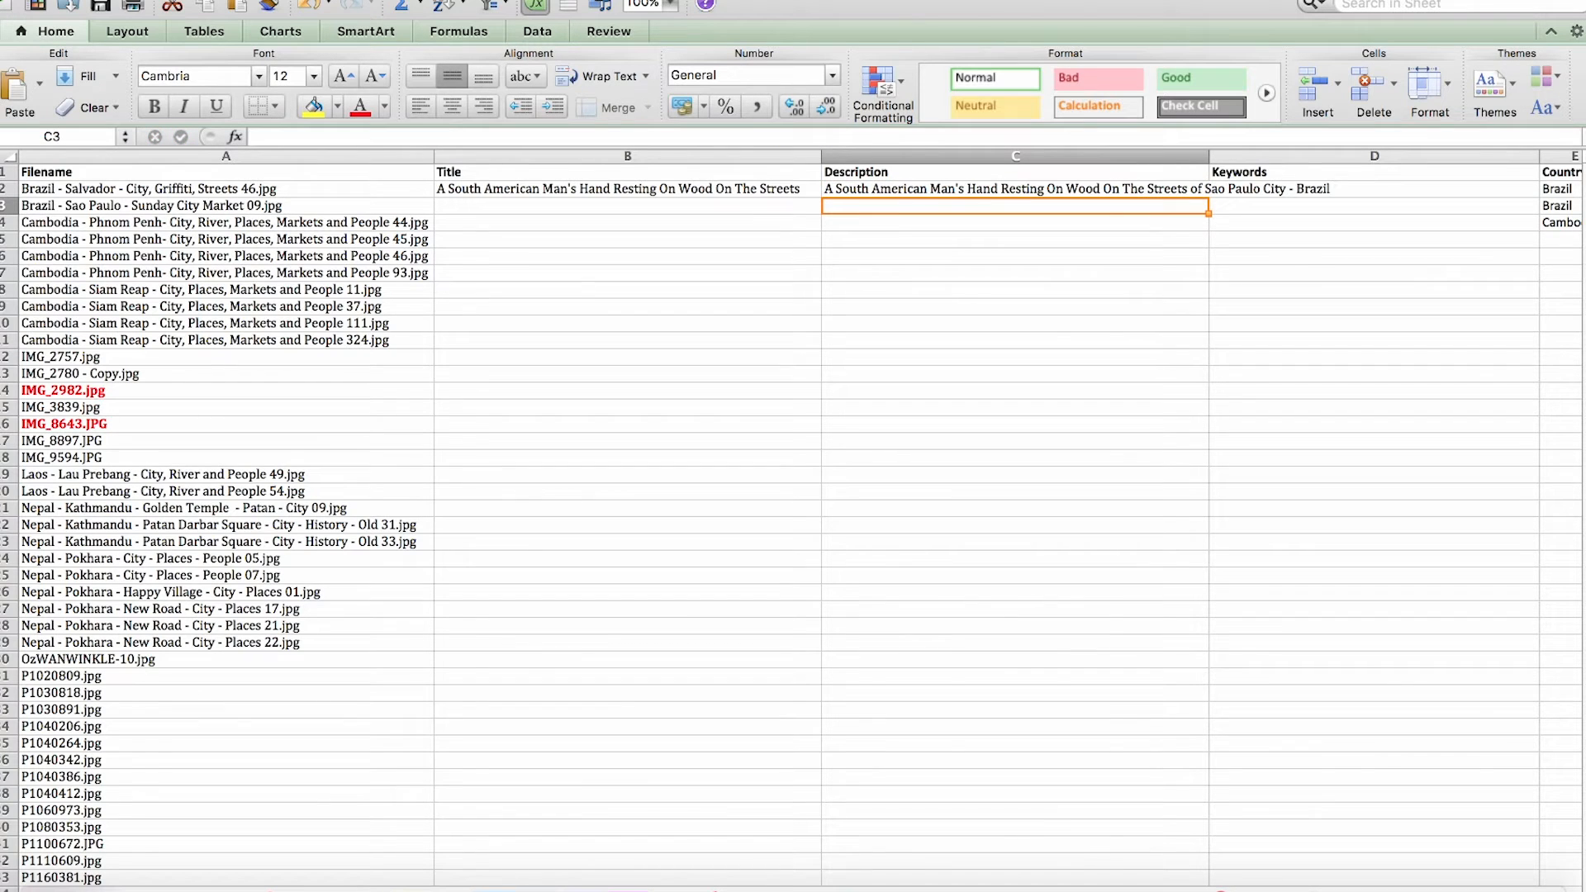
- Compare the row 2 title and description, and widen the Description column to fit the whole description text
{"action": "left_click", "coordinate": [867, 191]}
{"action": "left_click", "coordinate": [764, 192]}
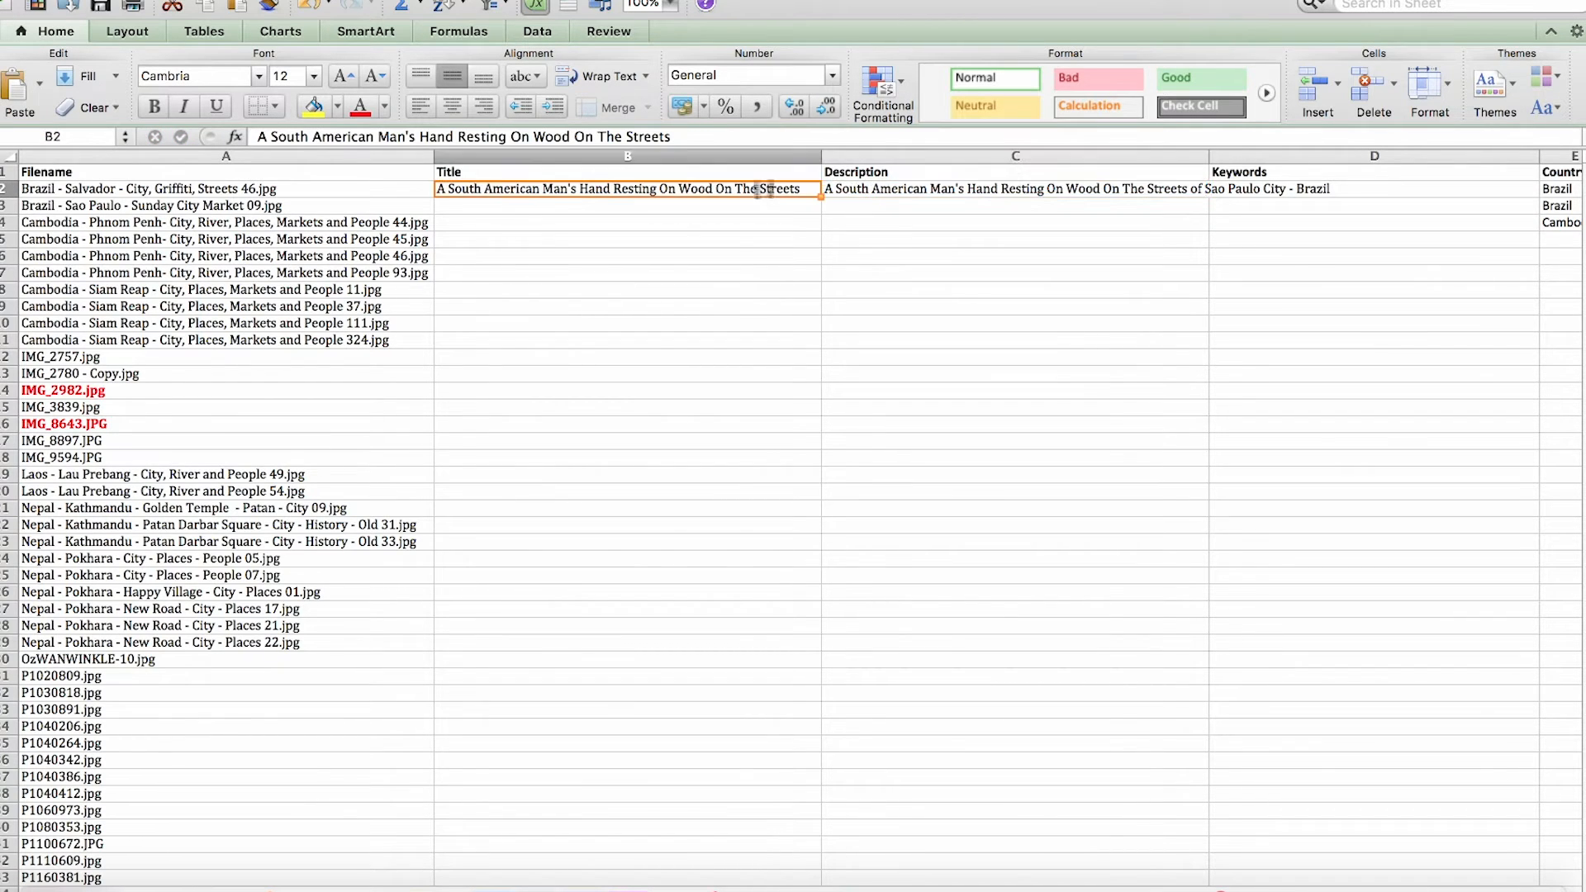
{"action": "left_click", "coordinate": [863, 191]}
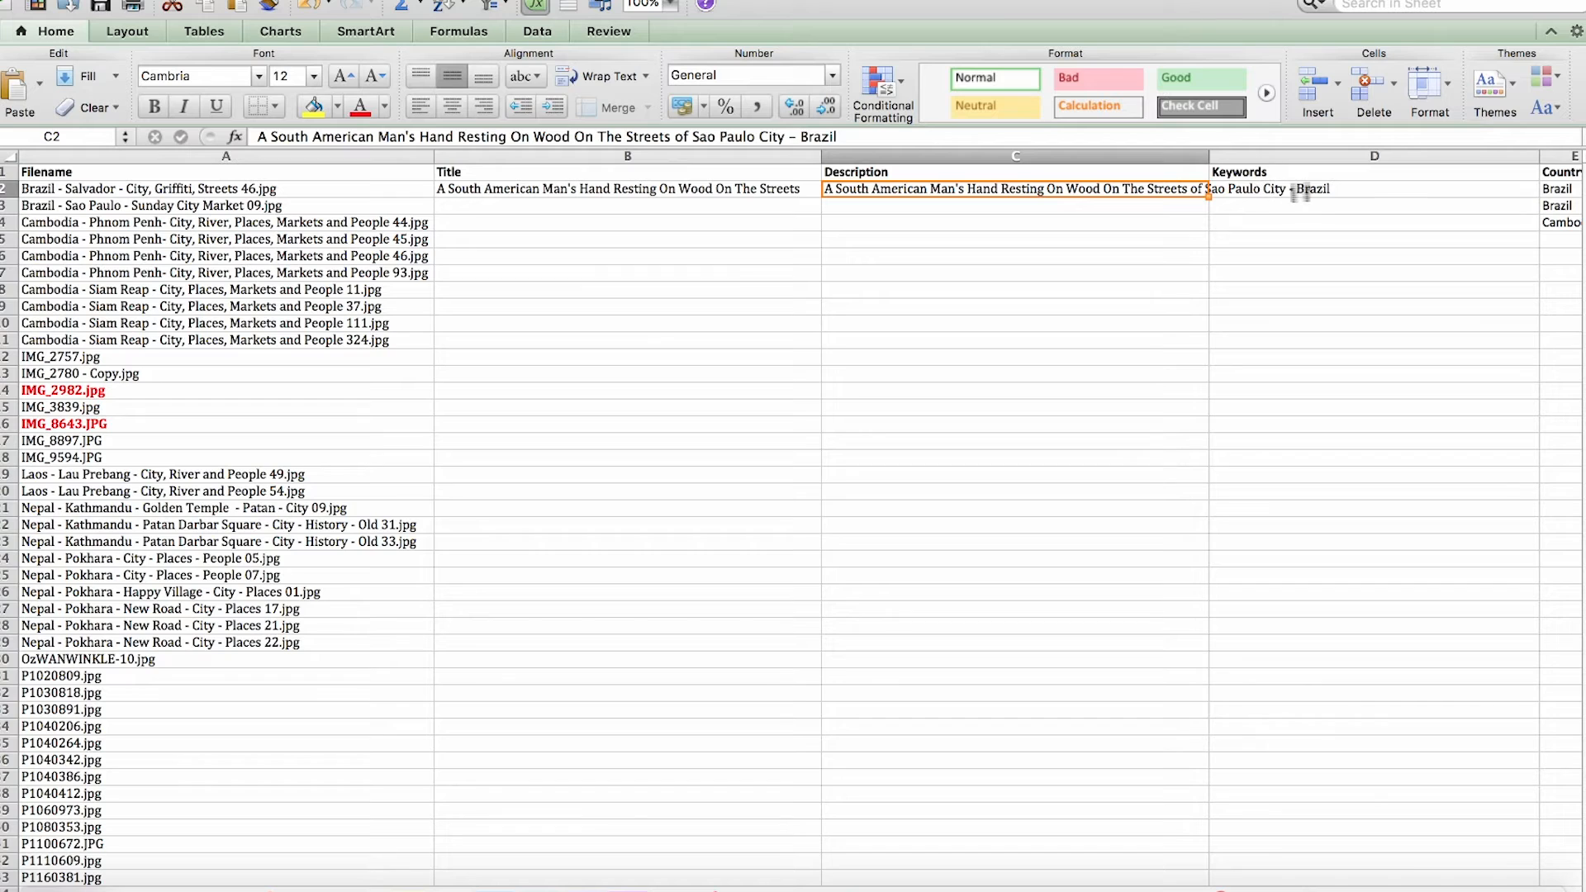
{"action": "left_click_drag", "start_coordinate": [1210, 156], "coordinate": [1336, 156]}
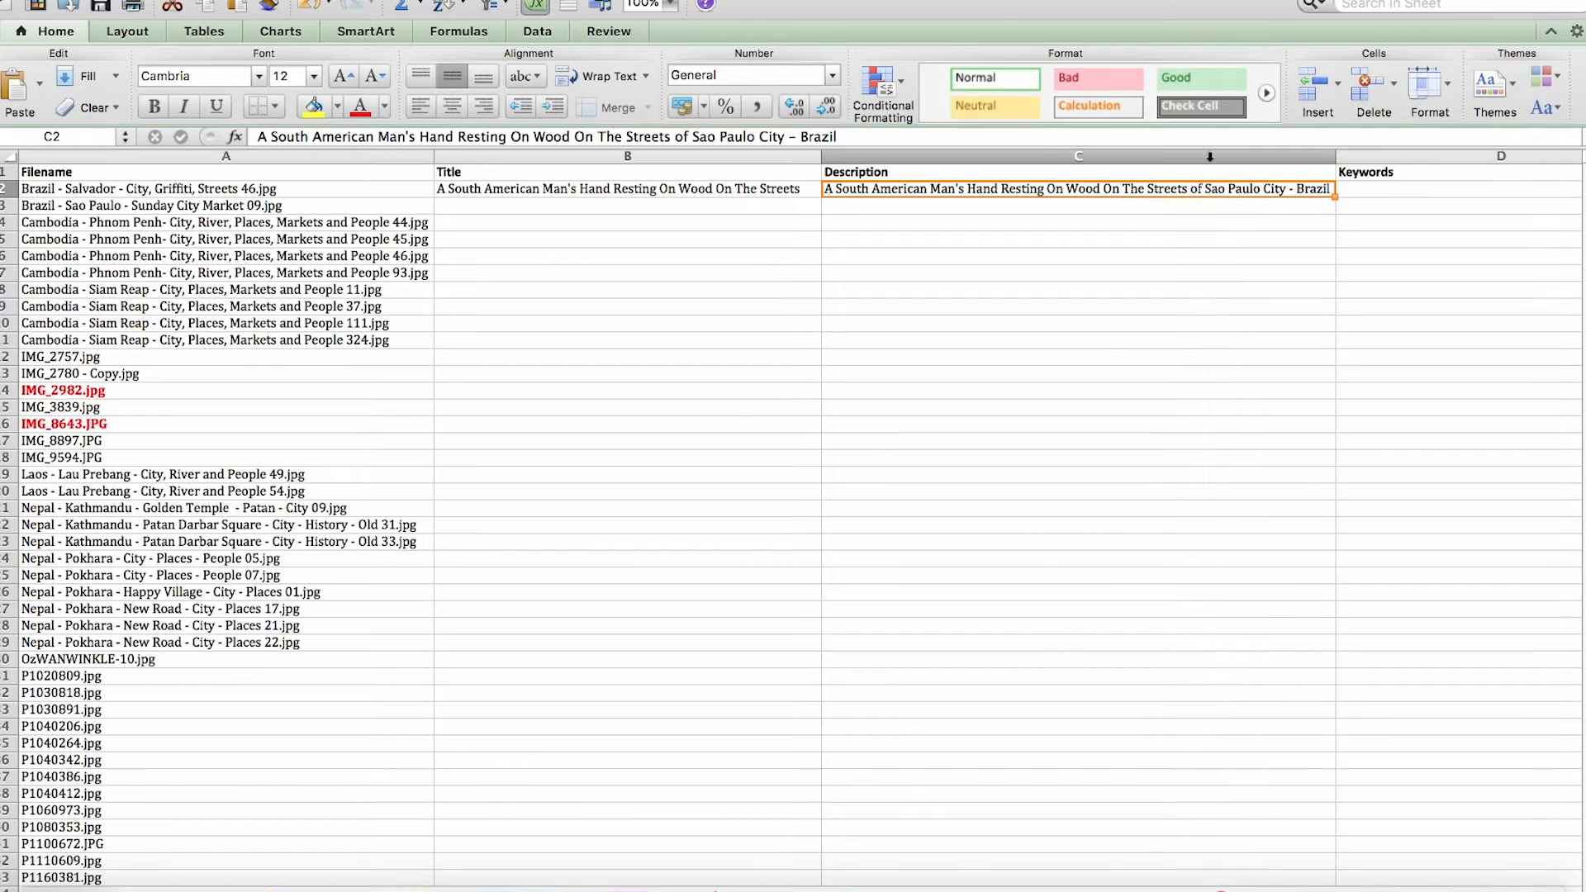
- Format the whole Description column with Distributed horizontal alignment and Justify vertical alignment
{"action": "left_click", "coordinate": [1082, 155]}
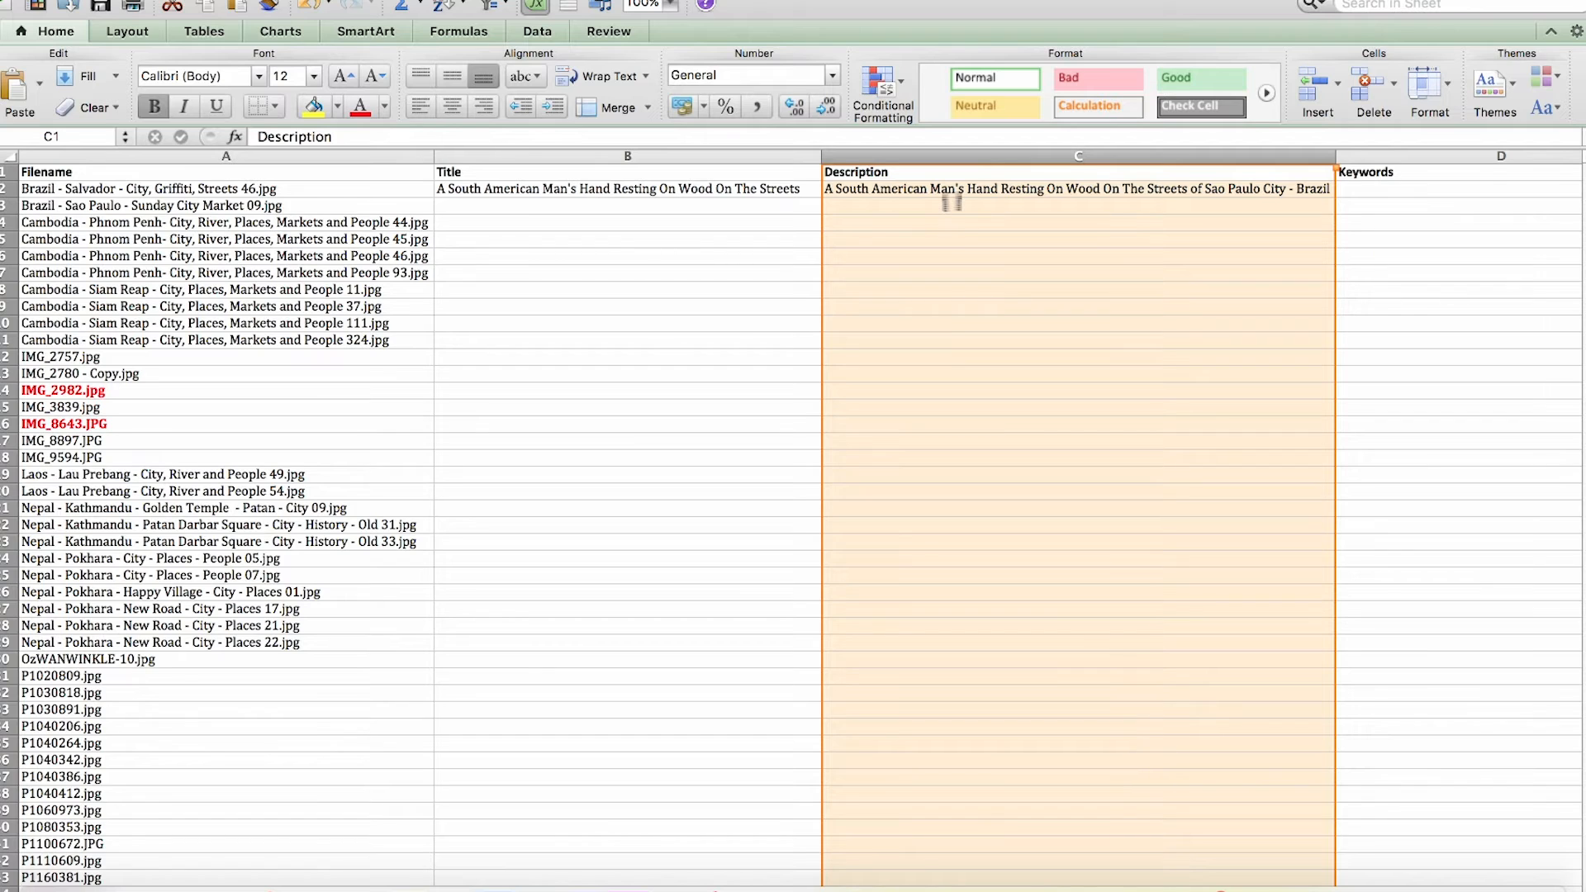
{"action": "key", "text": "super+1"}
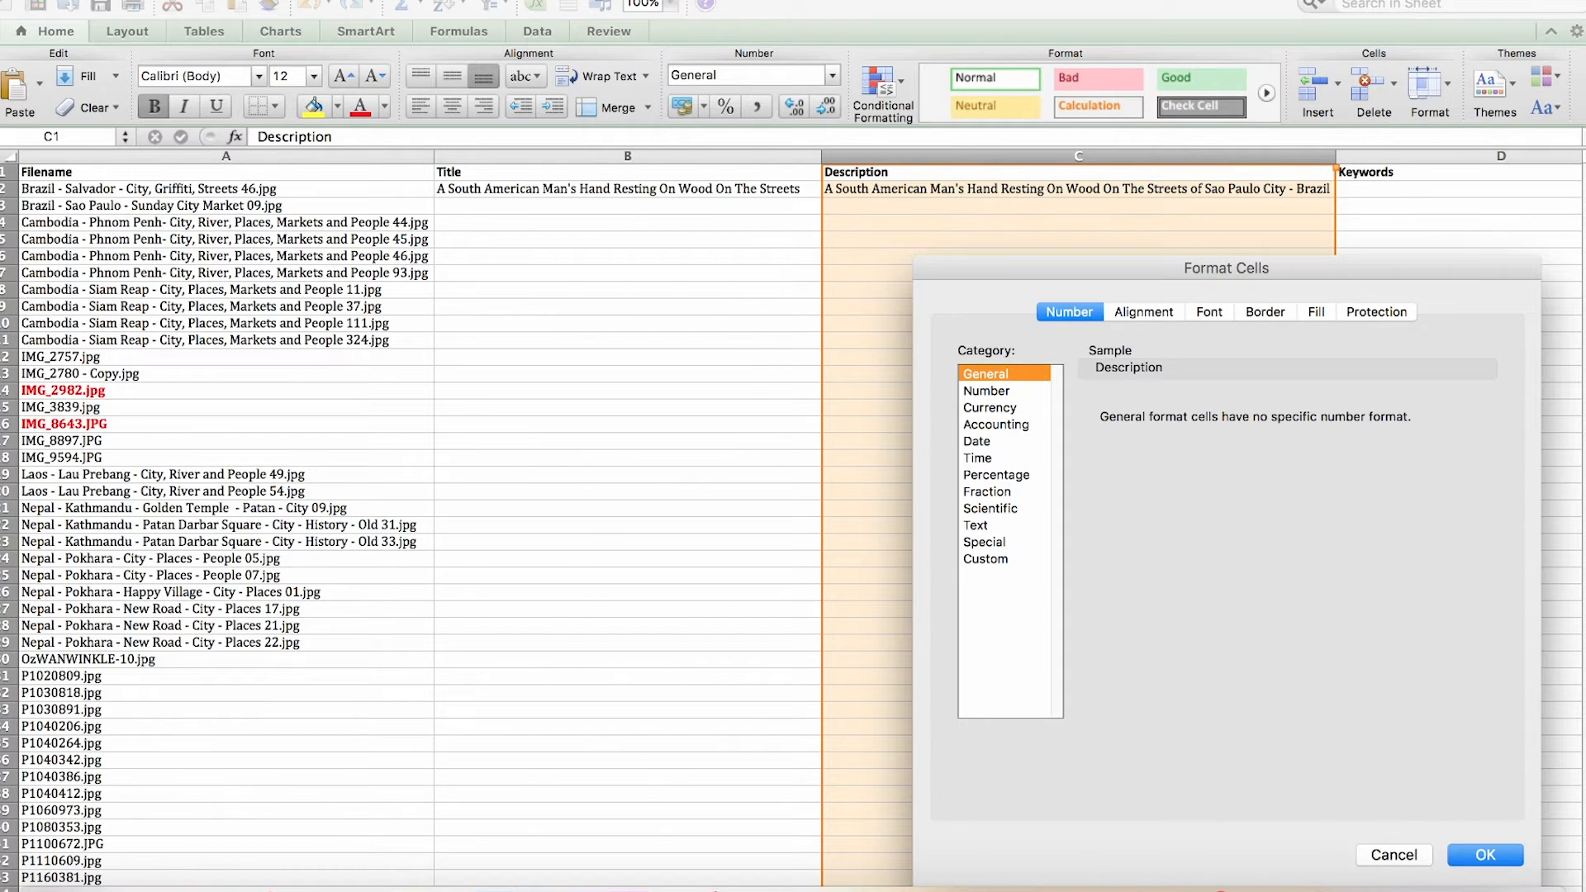
{"action": "left_click", "coordinate": [1143, 313]}
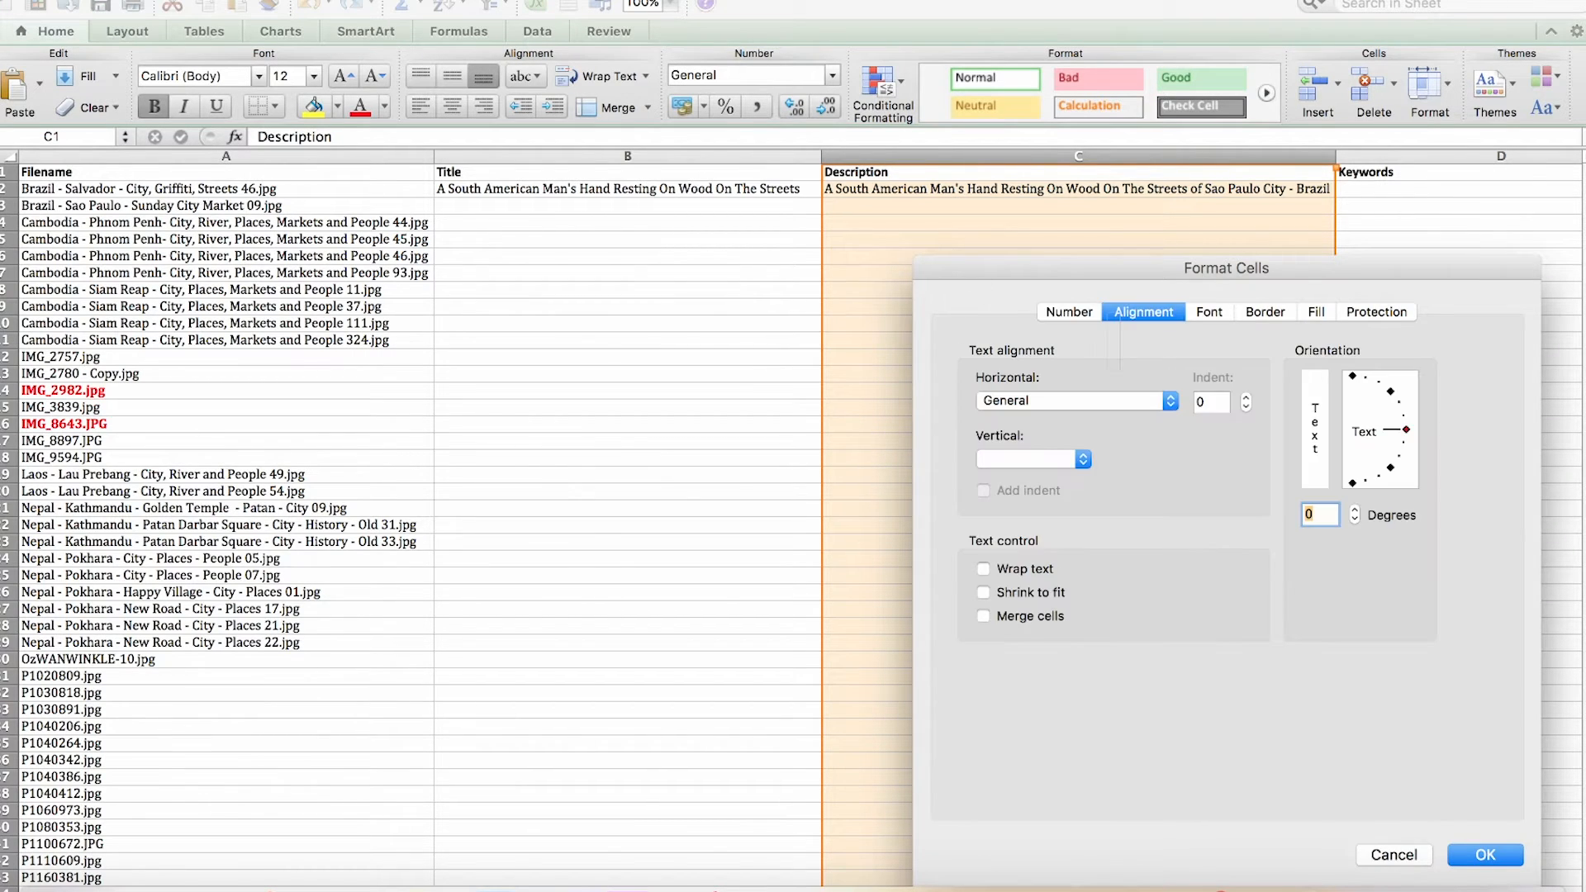
{"action": "left_click", "coordinate": [1034, 460]}
{"action": "left_click", "coordinate": [1010, 513]}
{"action": "left_click", "coordinate": [1074, 401]}
{"action": "left_click", "coordinate": [1009, 485]}
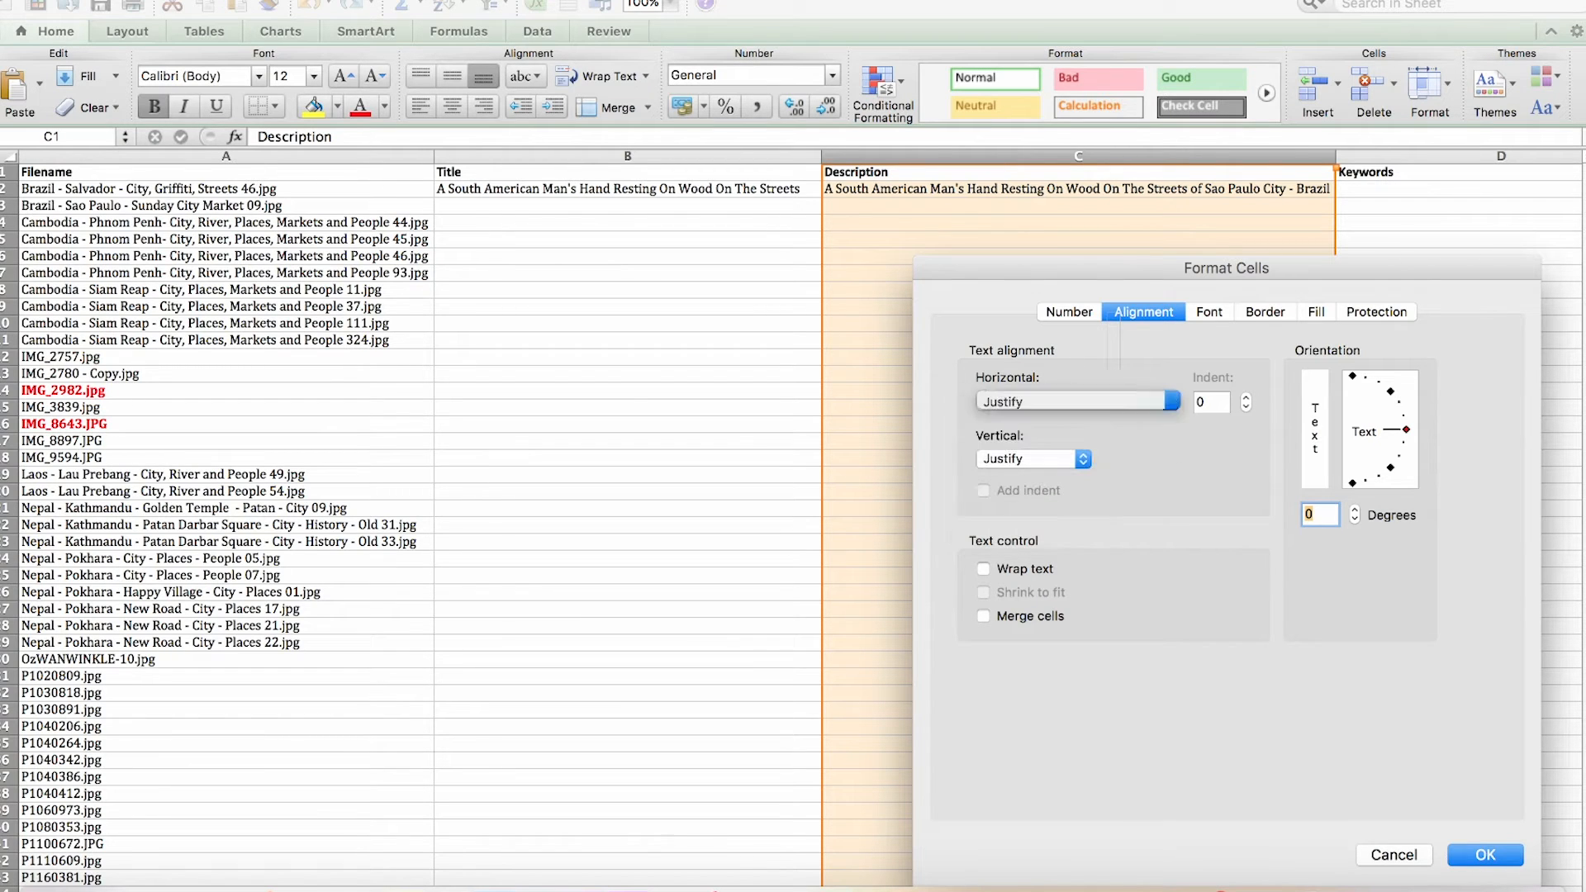
{"action": "left_click", "coordinate": [1074, 400]}
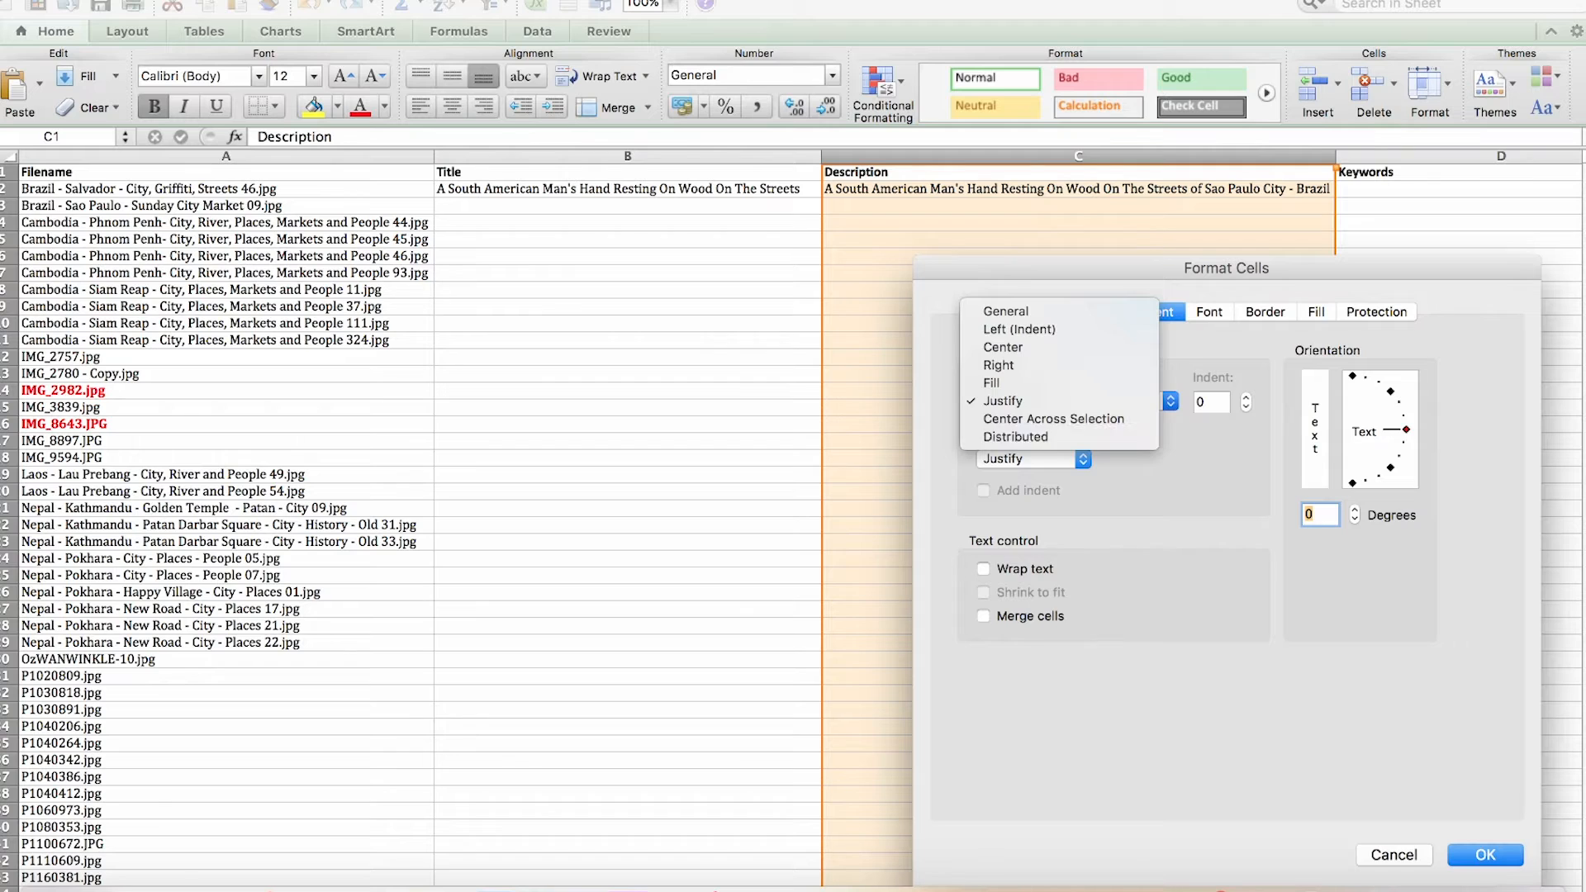
{"action": "left_click", "coordinate": [1015, 437]}
{"action": "left_click", "coordinate": [1485, 855]}
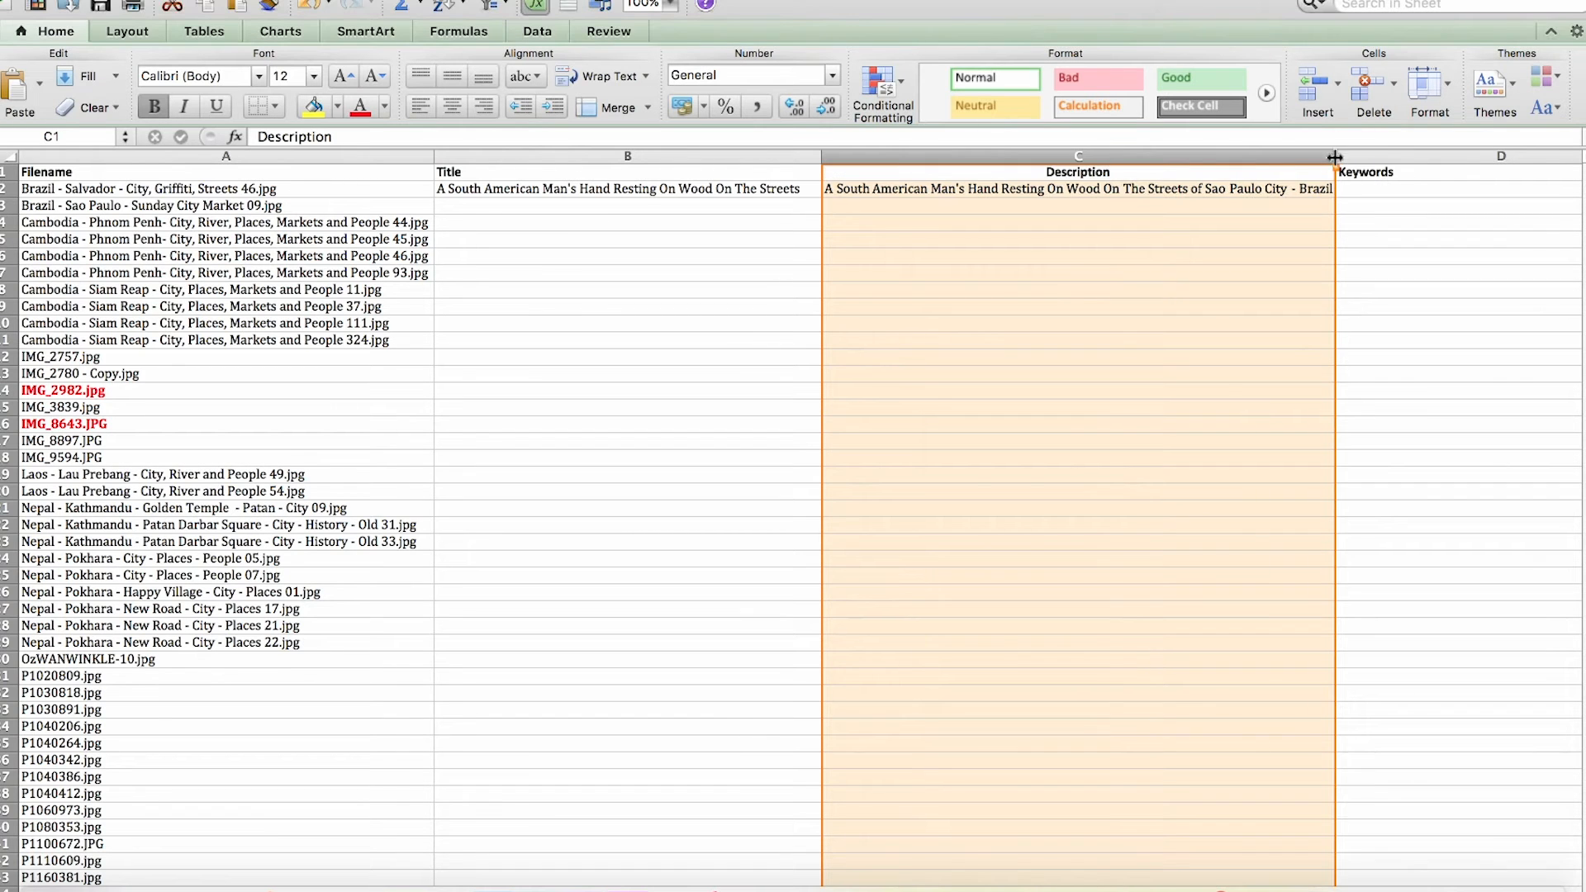
- Narrow the Description column and set the row 2 description's vertical alignment to Distributed
{"action": "left_click_drag", "start_coordinate": [1335, 157], "coordinate": [1128, 168]}
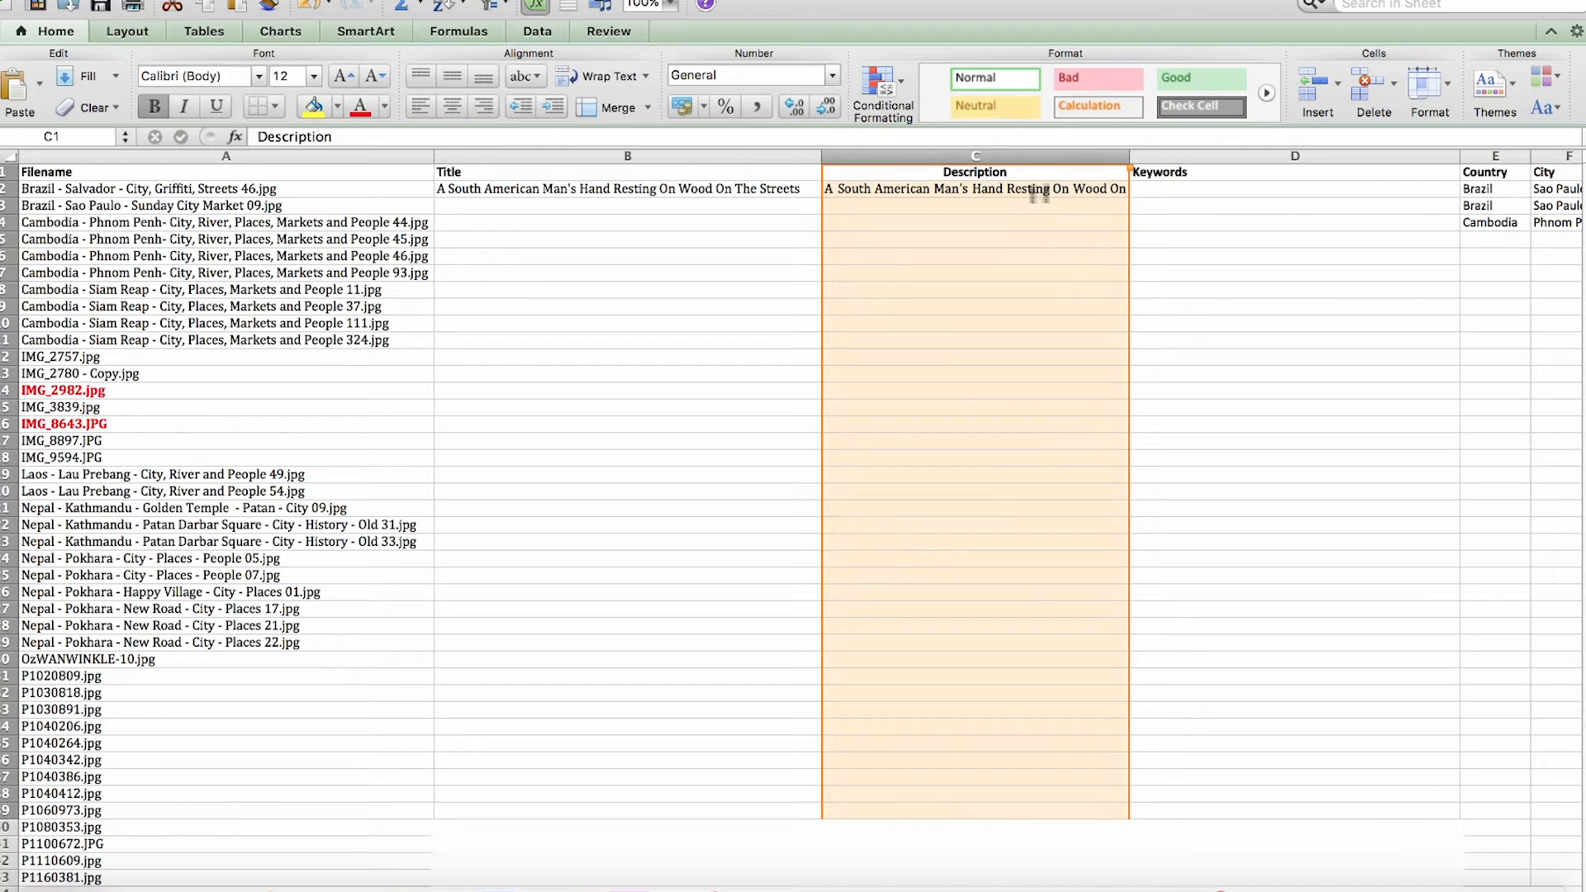
{"action": "left_click", "coordinate": [1039, 192]}
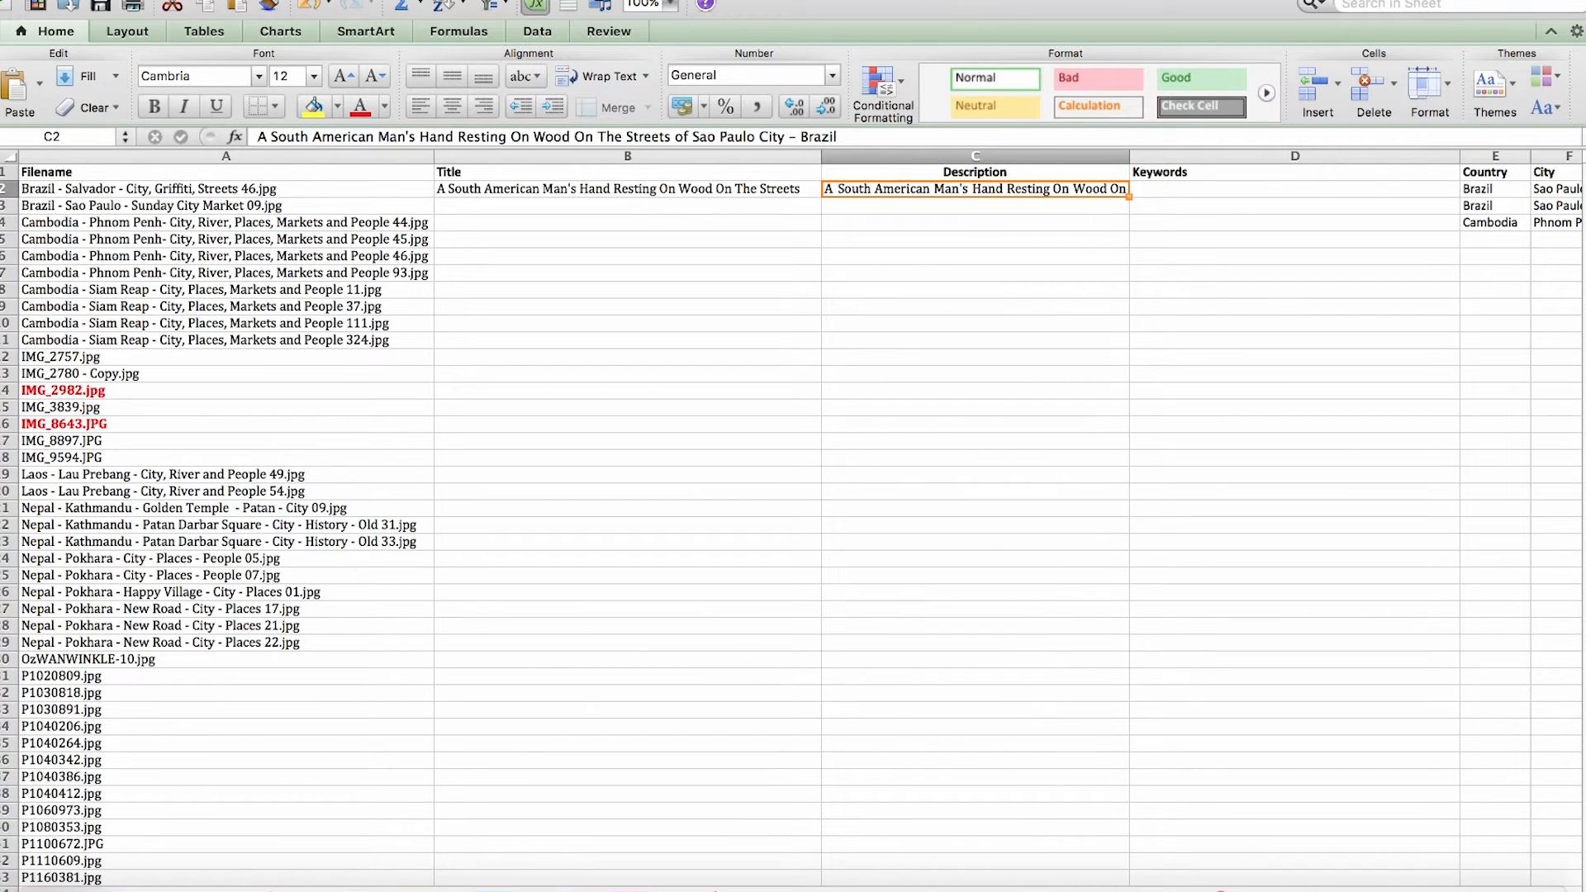
{"action": "key", "text": "super+1"}
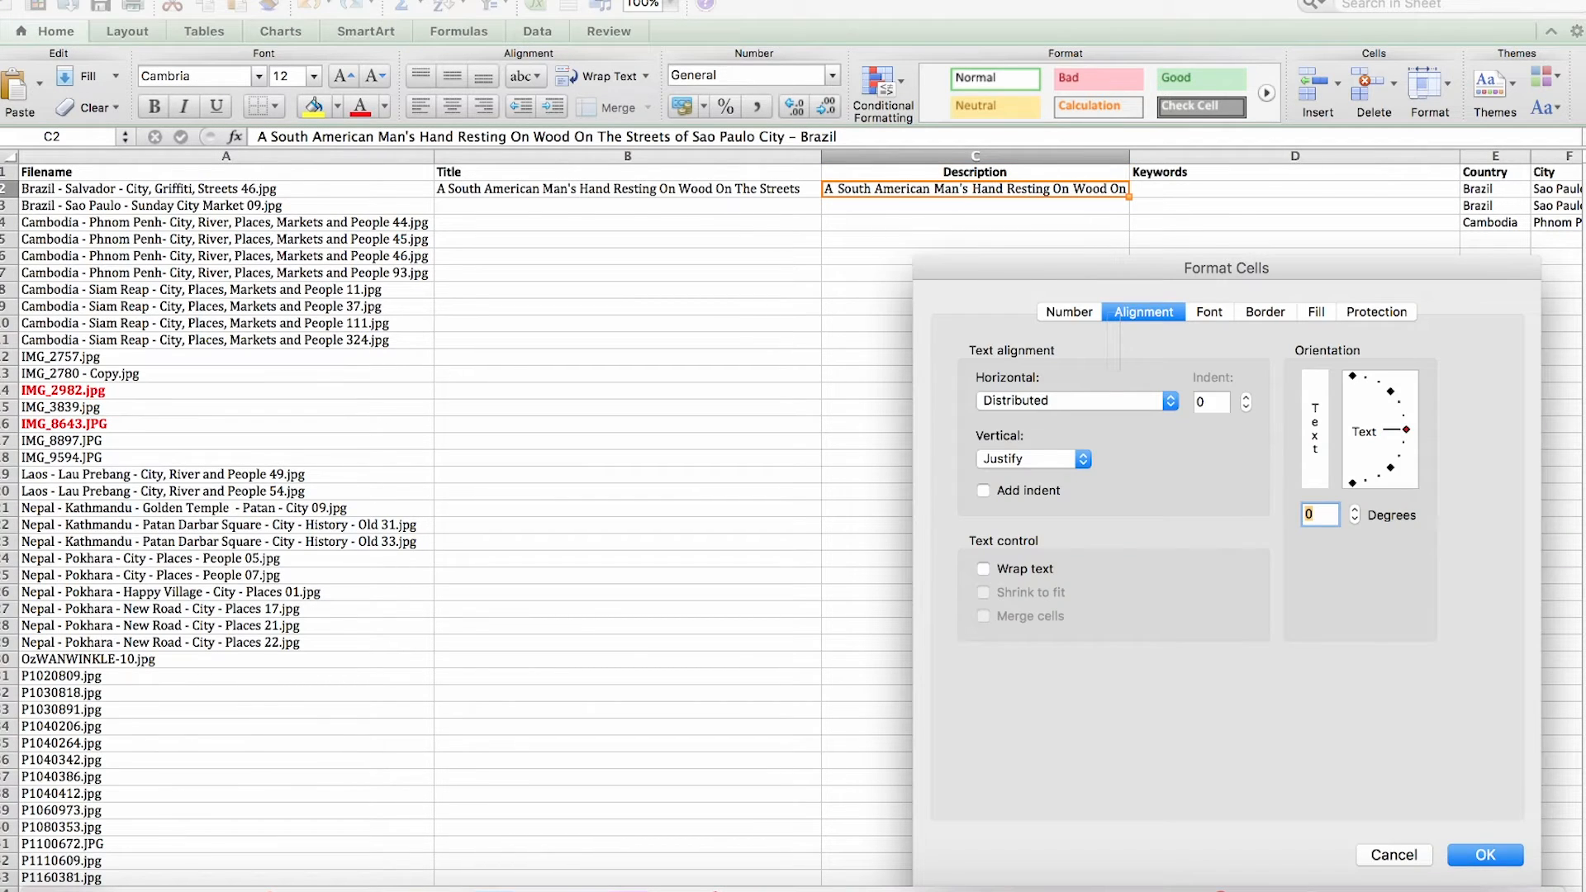
{"action": "left_click", "coordinate": [1033, 459]}
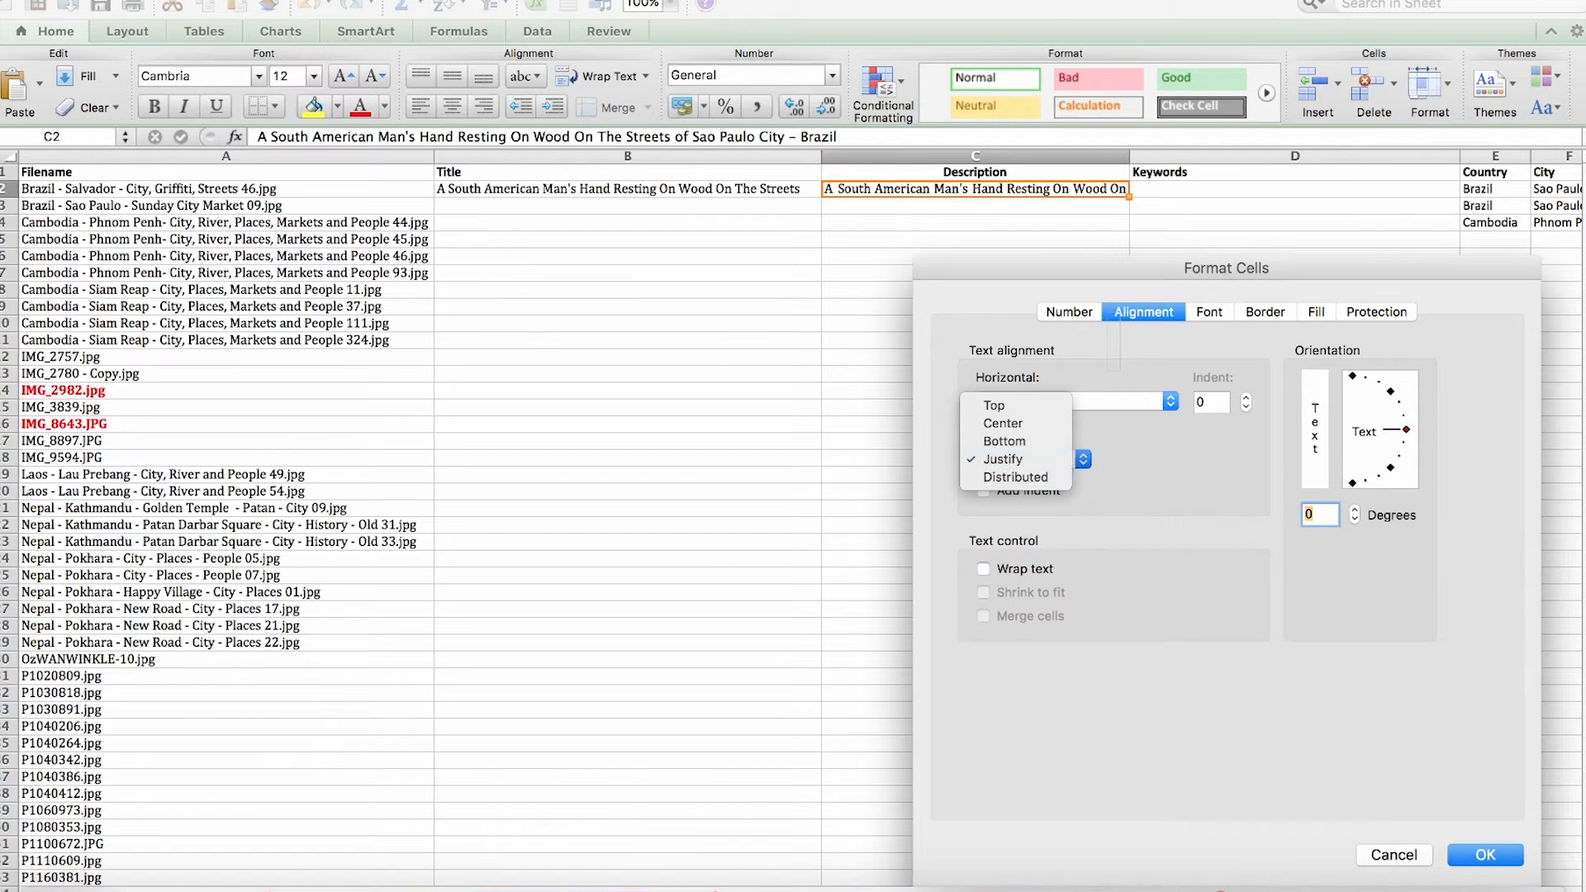
{"action": "left_click", "coordinate": [1020, 475]}
{"action": "key", "text": "Return"}
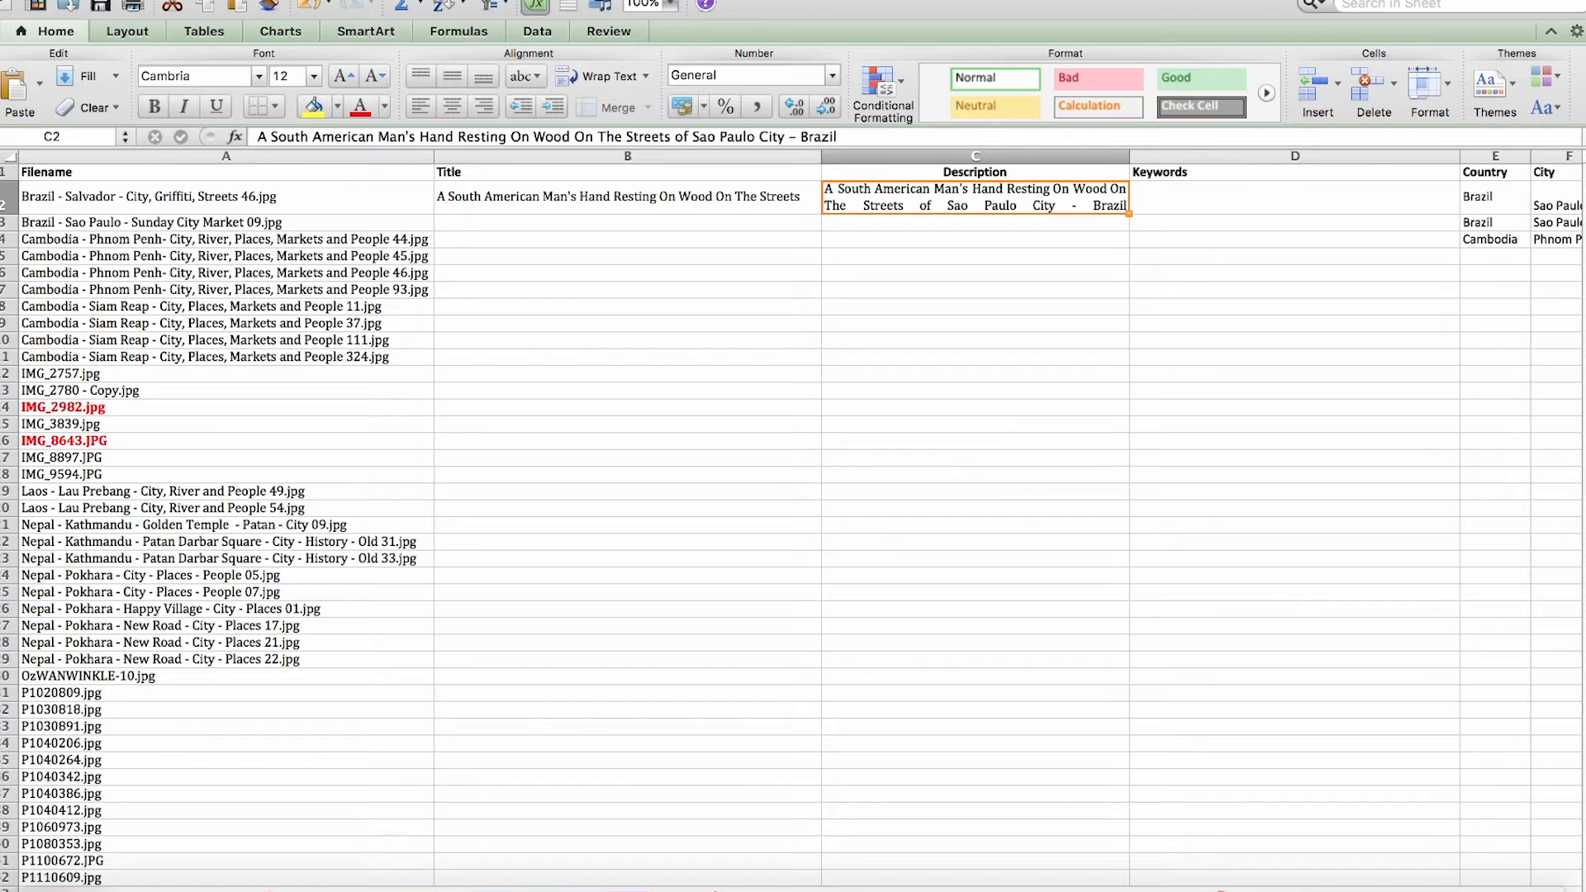
- Left-align the row 2 description text and check the resulting layout of the Description column
{"action": "left_click", "coordinate": [421, 106]}
{"action": "left_click", "coordinate": [860, 257]}
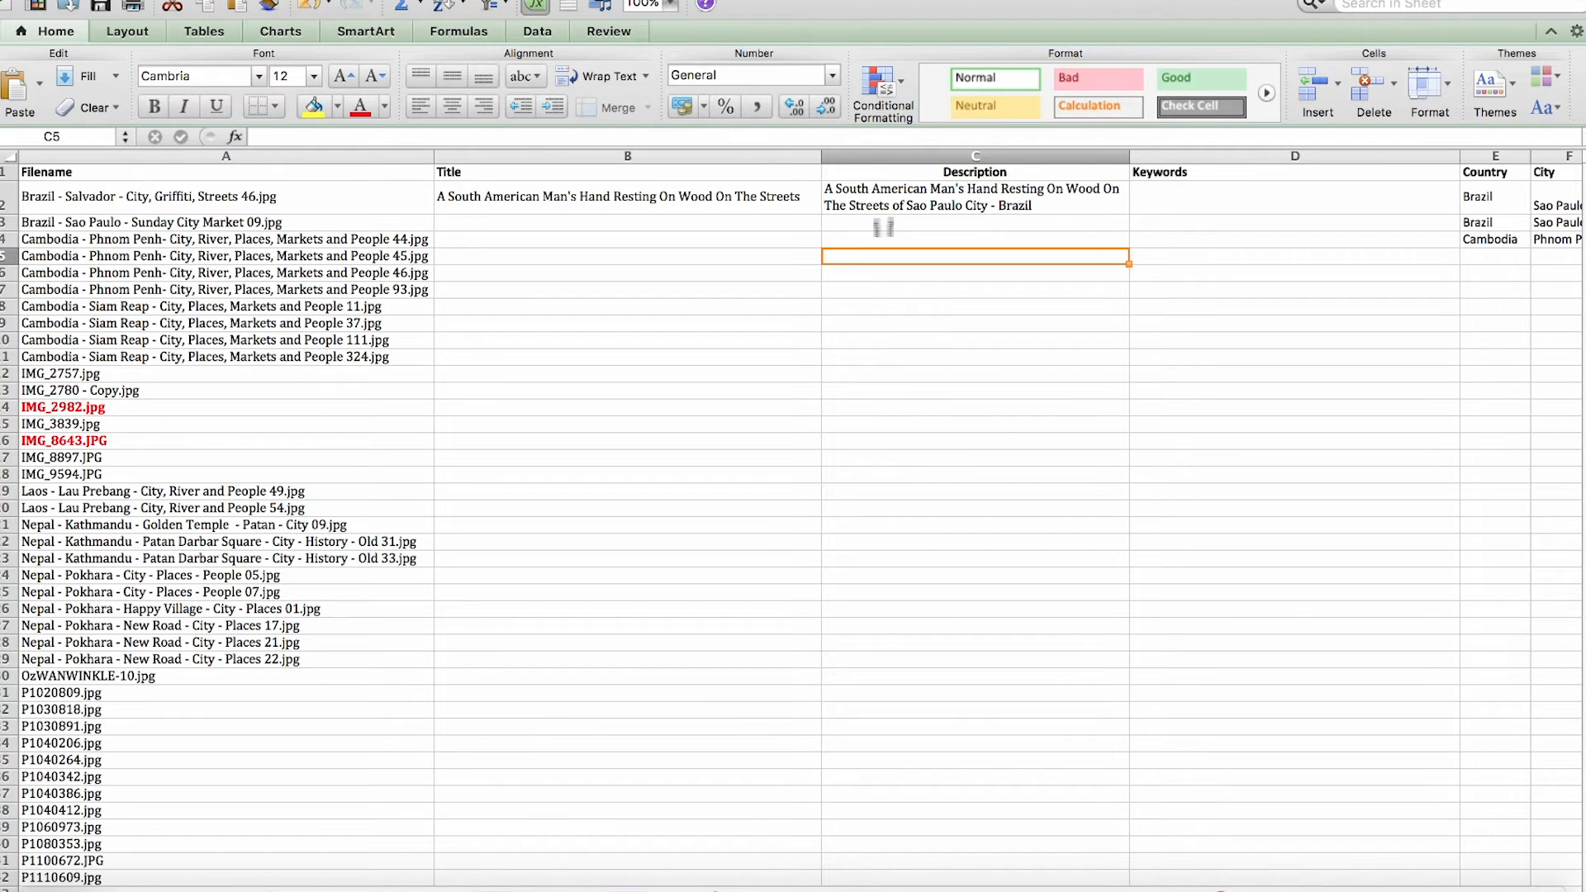
{"action": "left_click", "coordinate": [877, 207]}
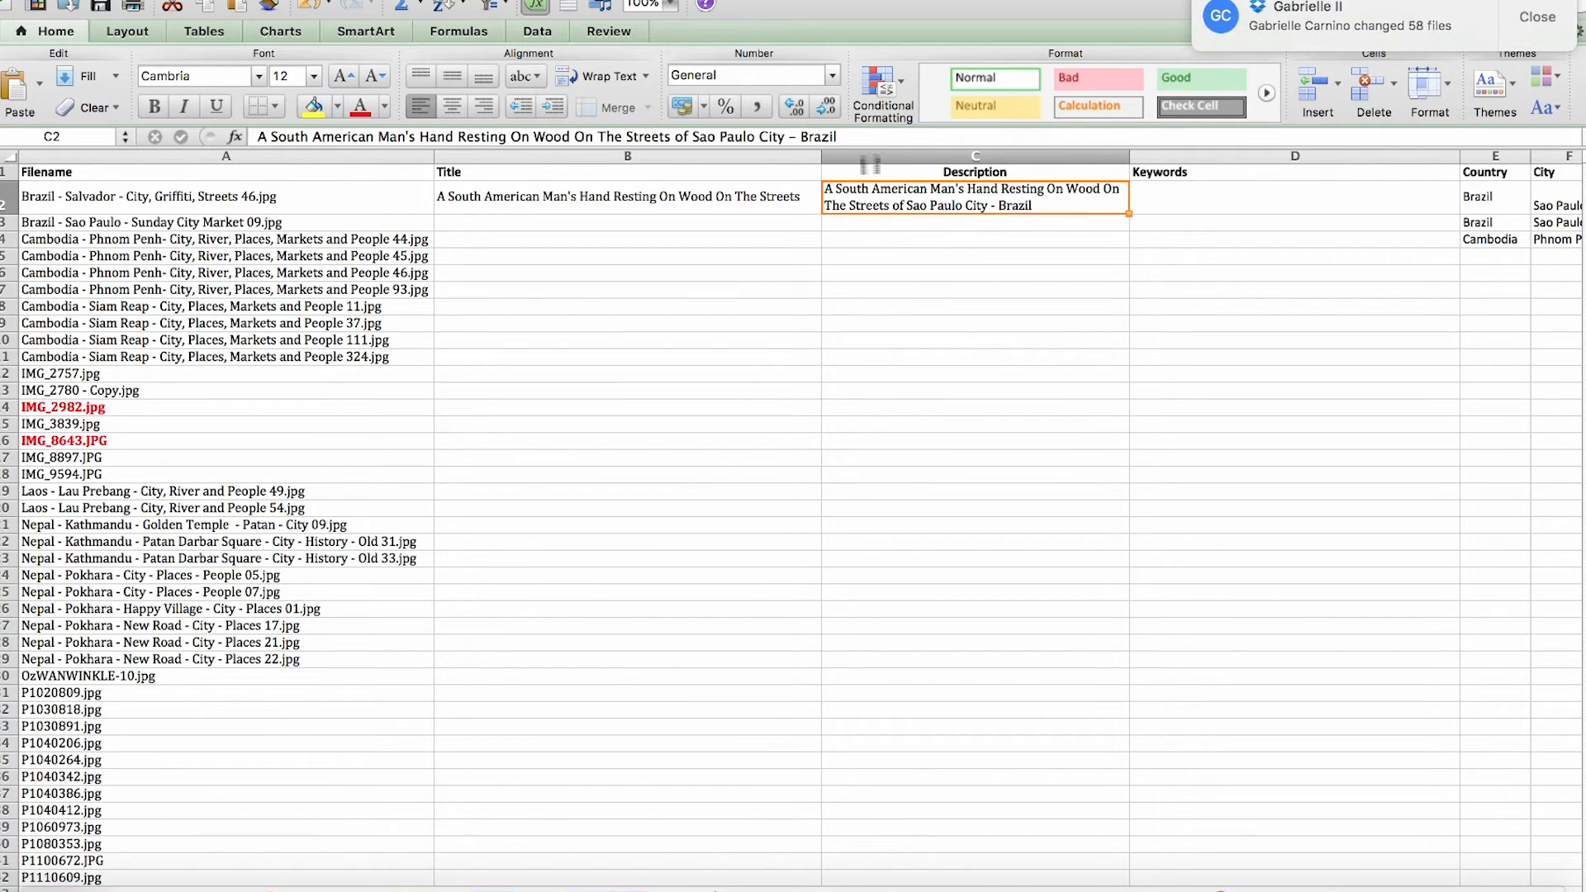
{"action": "left_click", "coordinate": [865, 156]}
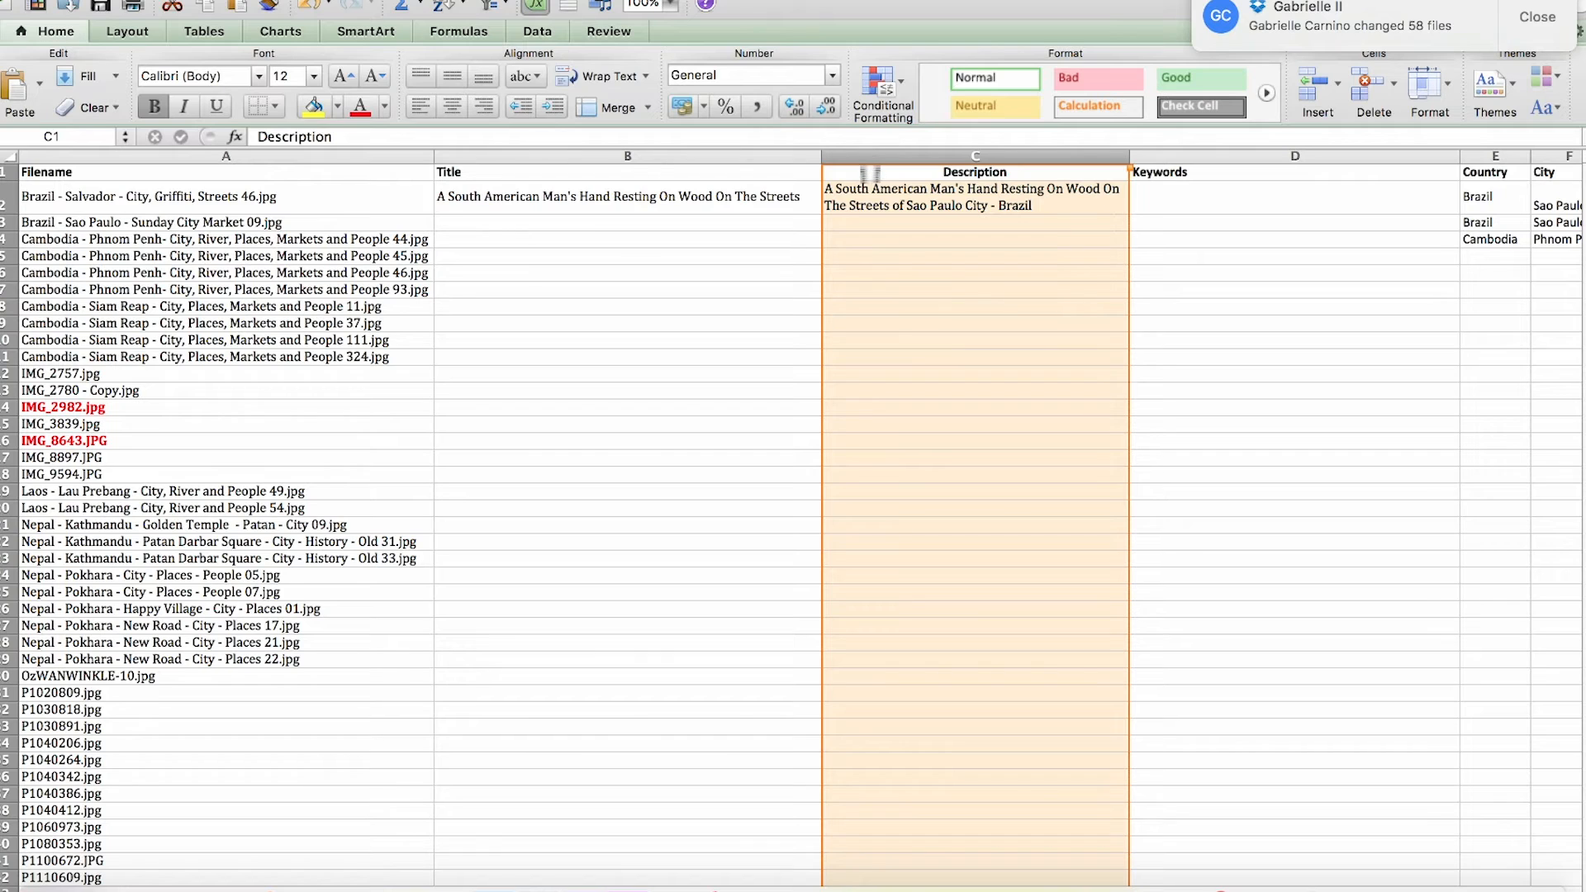
{"action": "left_click", "coordinate": [871, 205]}
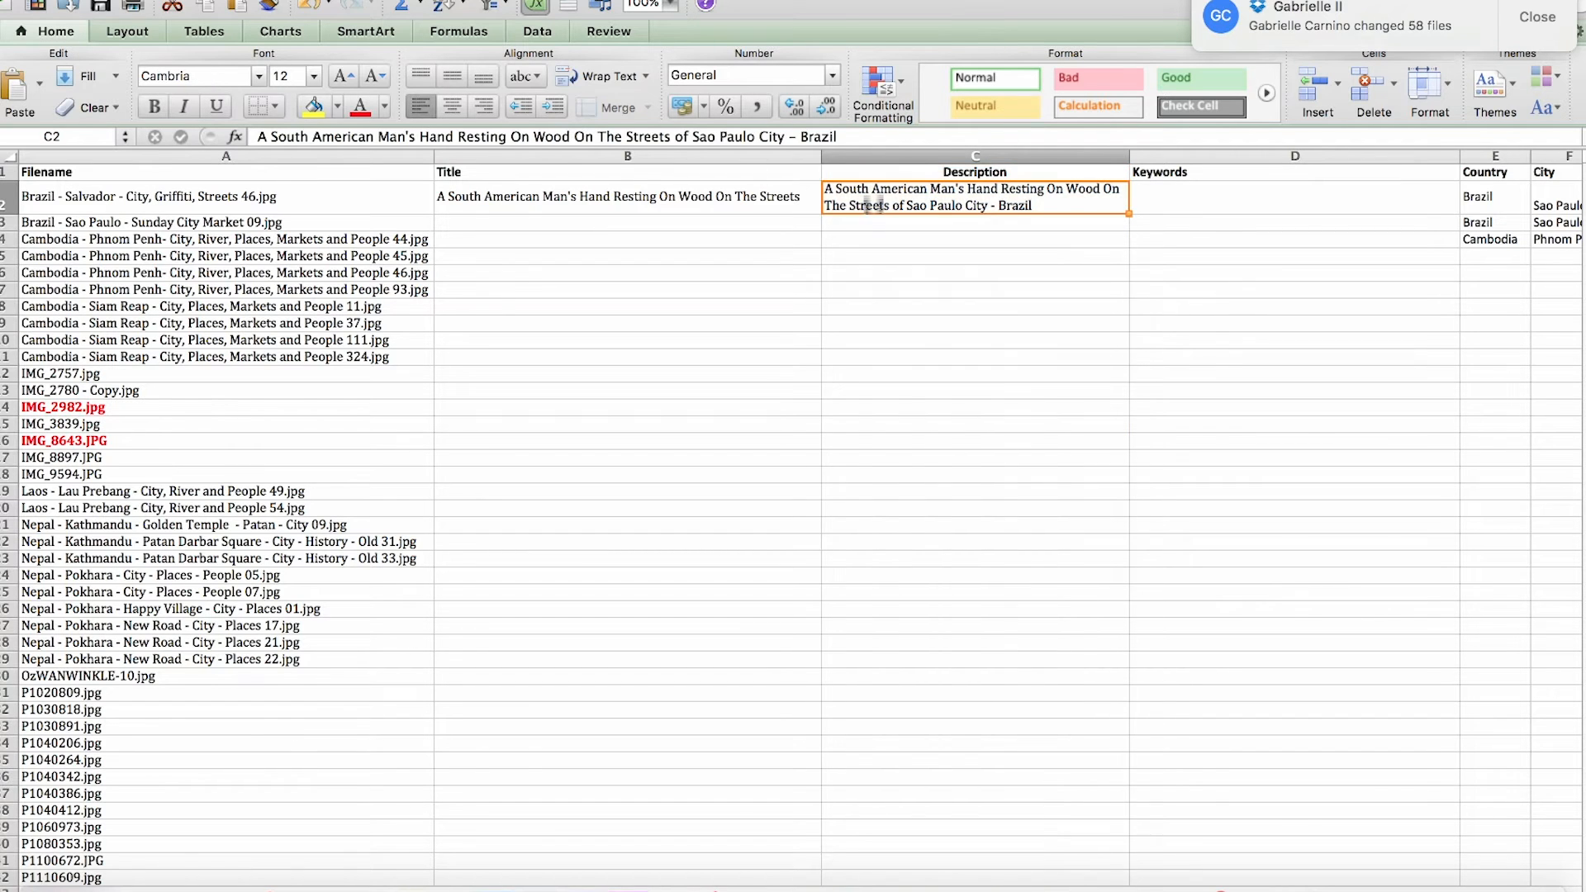
- Copy the full title text from the row 2 Title cell to the clipboard
{"action": "left_click", "coordinate": [1160, 208]}
{"action": "left_click", "coordinate": [764, 202]}
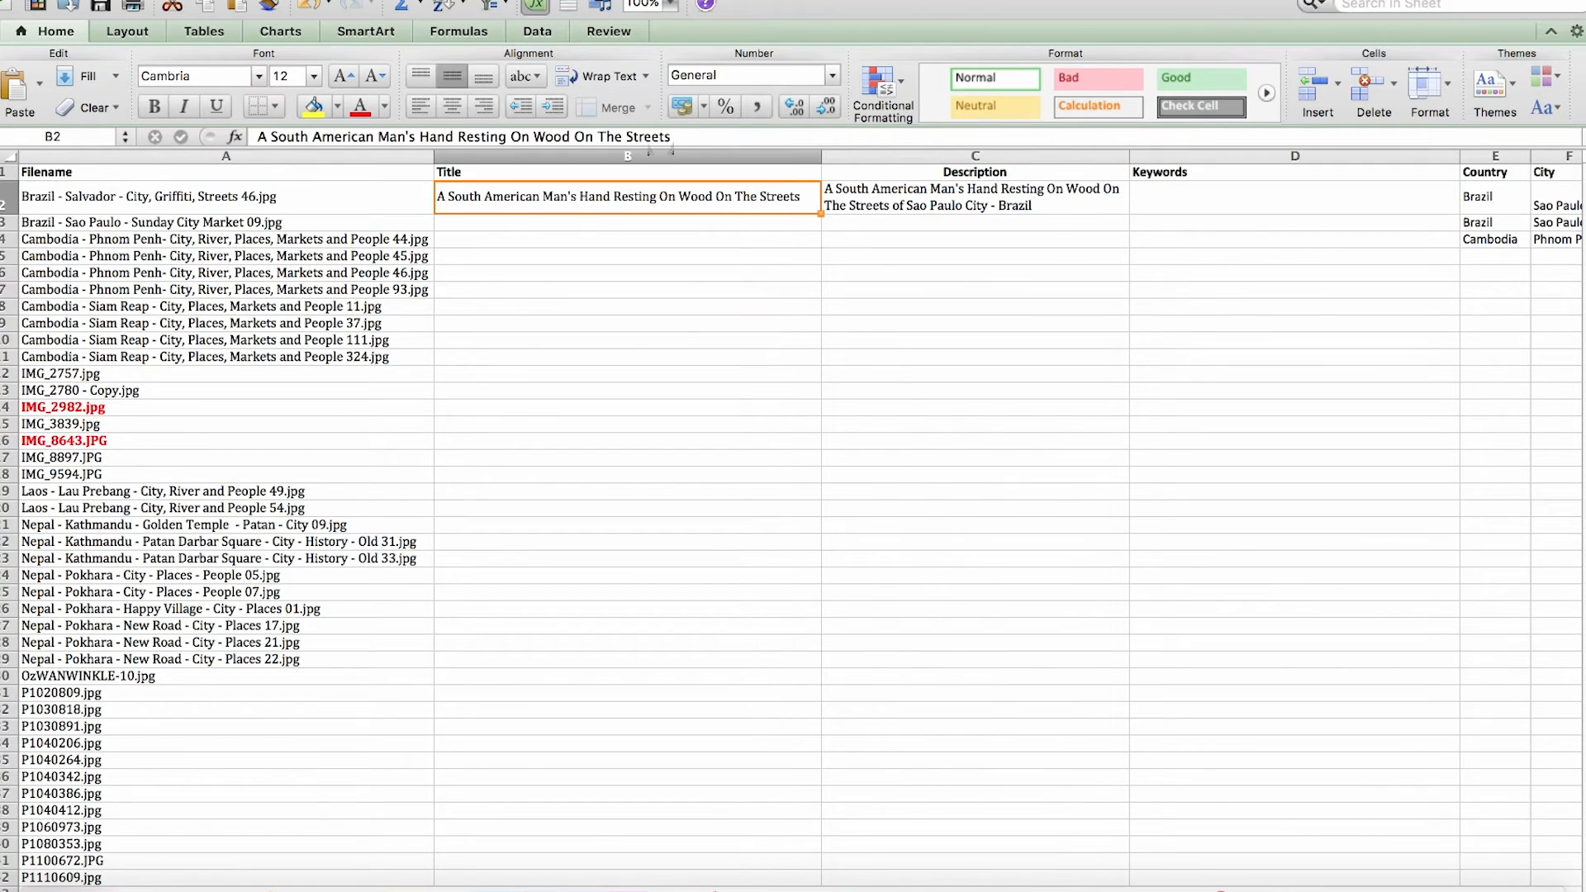
{"action": "left_click_drag", "start_coordinate": [692, 138], "coordinate": [257, 138]}
{"action": "key", "text": "super+c"}
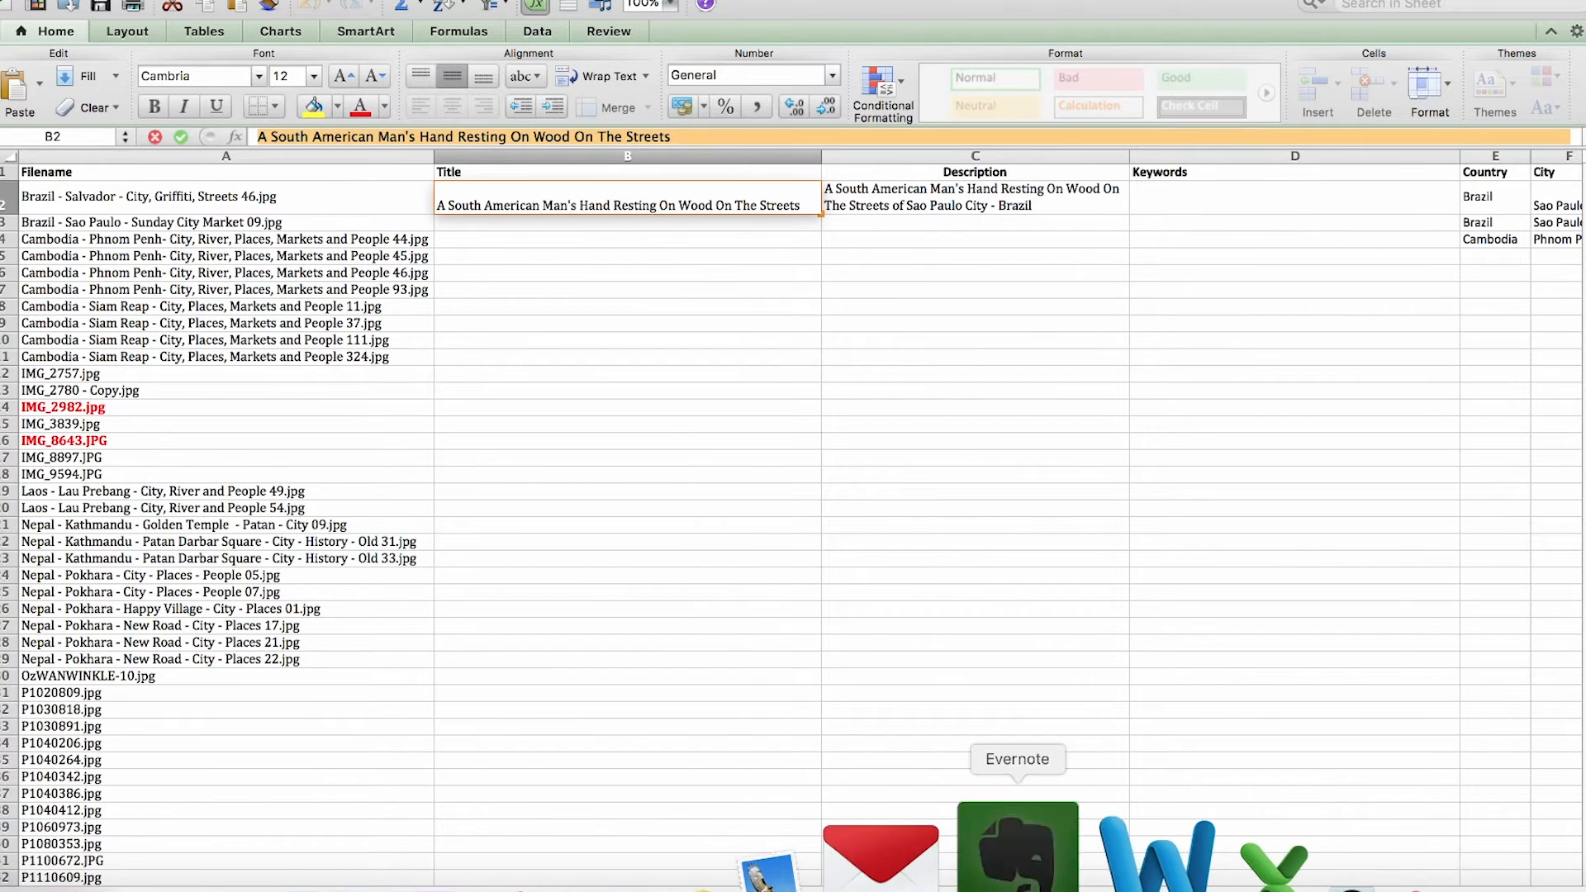
- Switch to Evernote and look up the Shutterstock tag generator link in the VIDEO STOCKS note
{"action": "left_click", "coordinate": [1016, 850]}
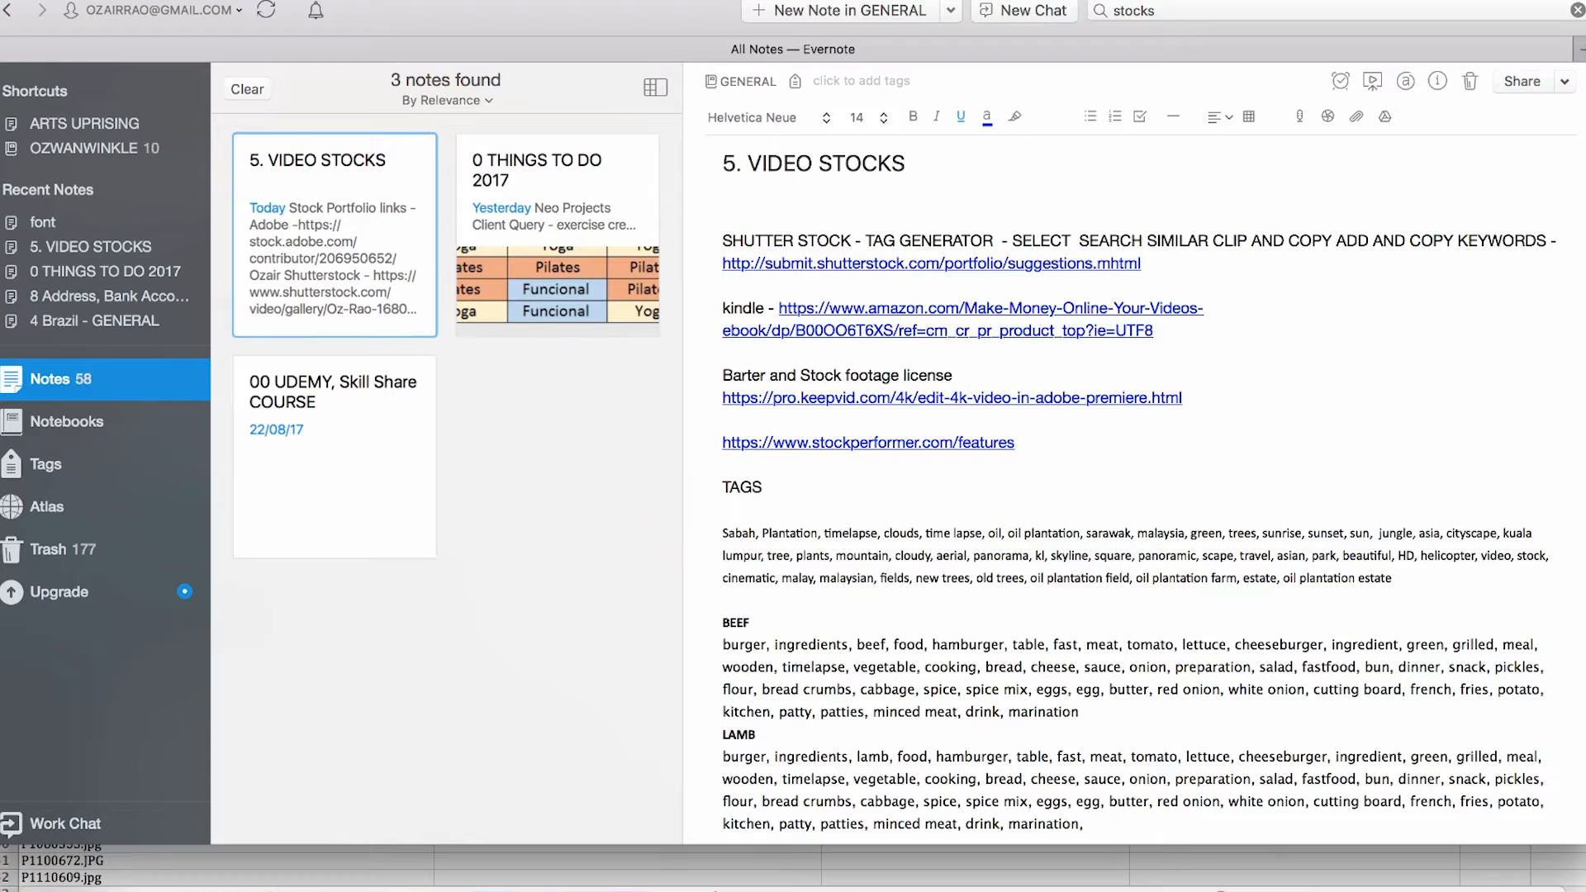
{"action": "left_click_drag", "start_coordinate": [1145, 262], "coordinate": [722, 263]}
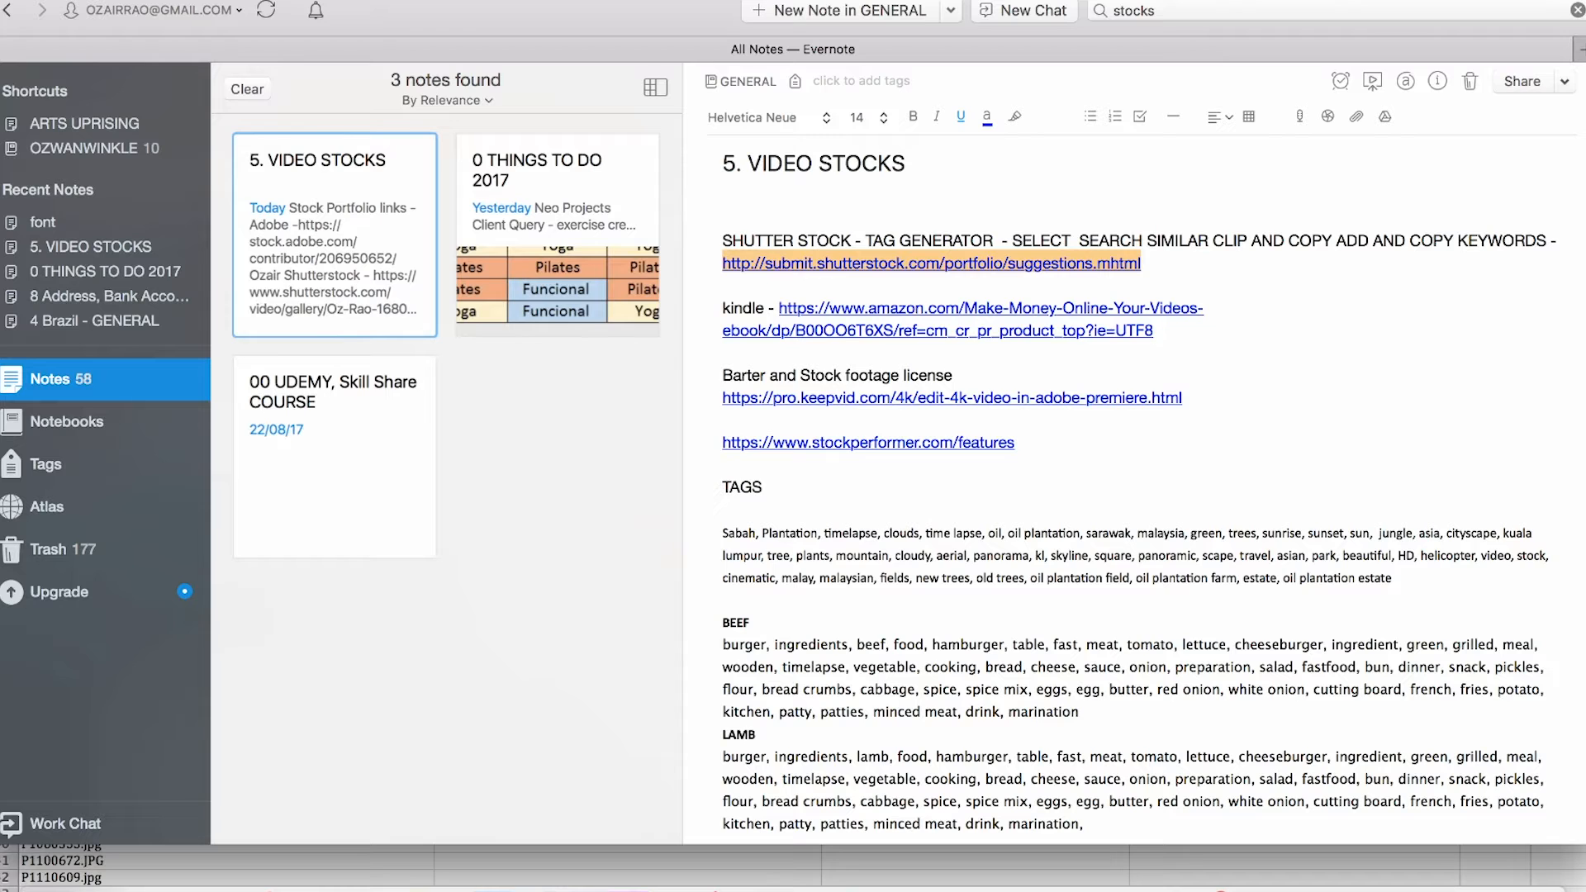
{"action": "key", "text": "super+h"}
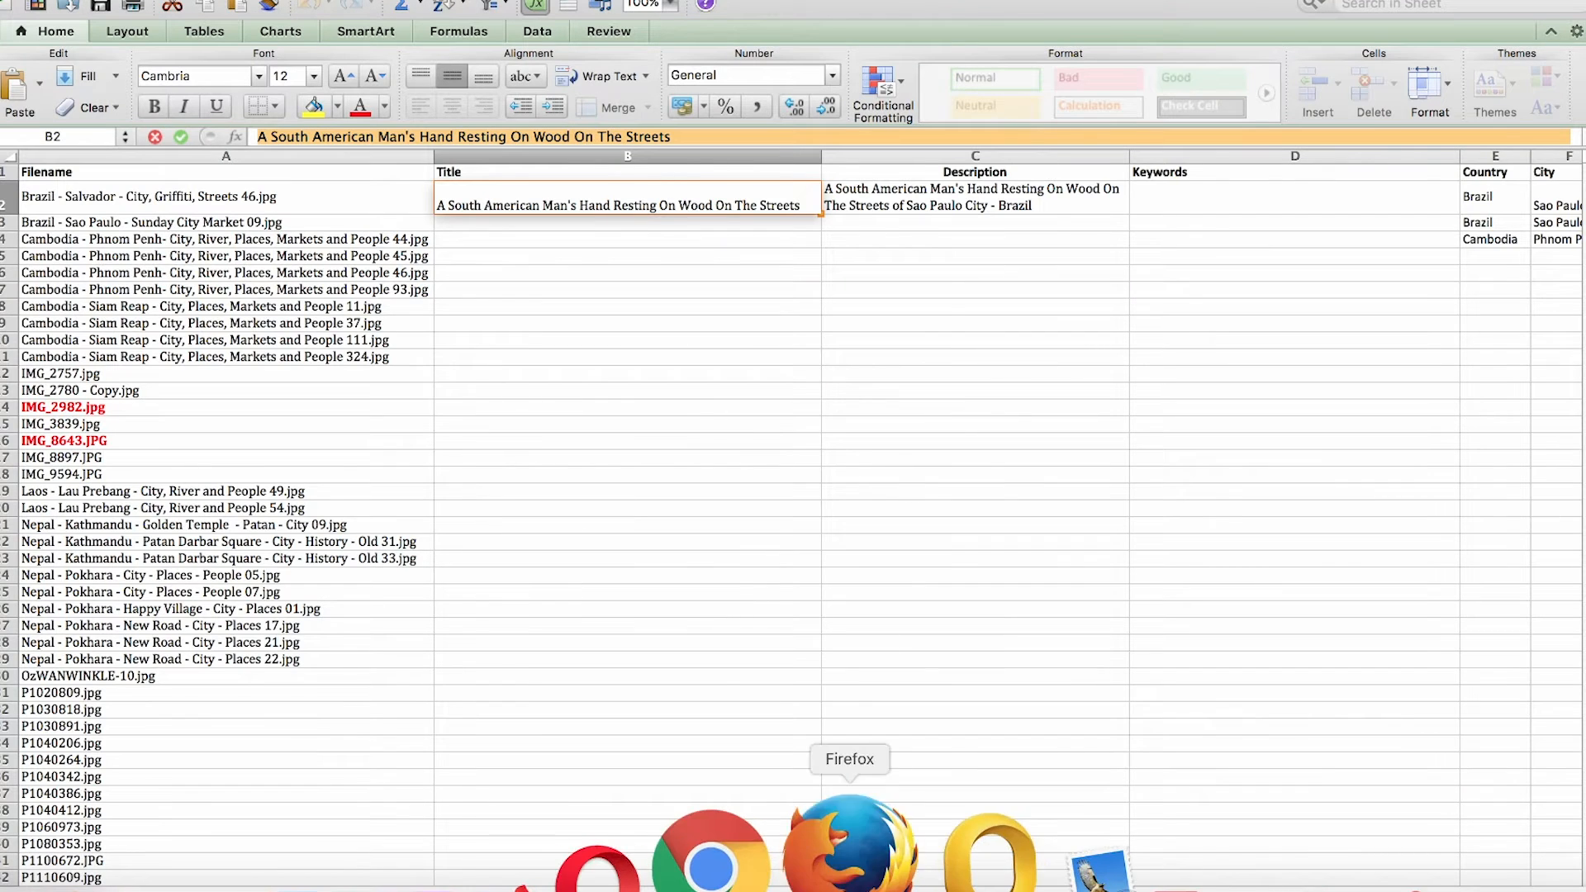
- Switch to Firefox and search the Shutterstock keyword tool for the copied title, "A South American Man's Hand Resting On Wood On The Streets"
{"action": "left_click", "coordinate": [849, 862]}
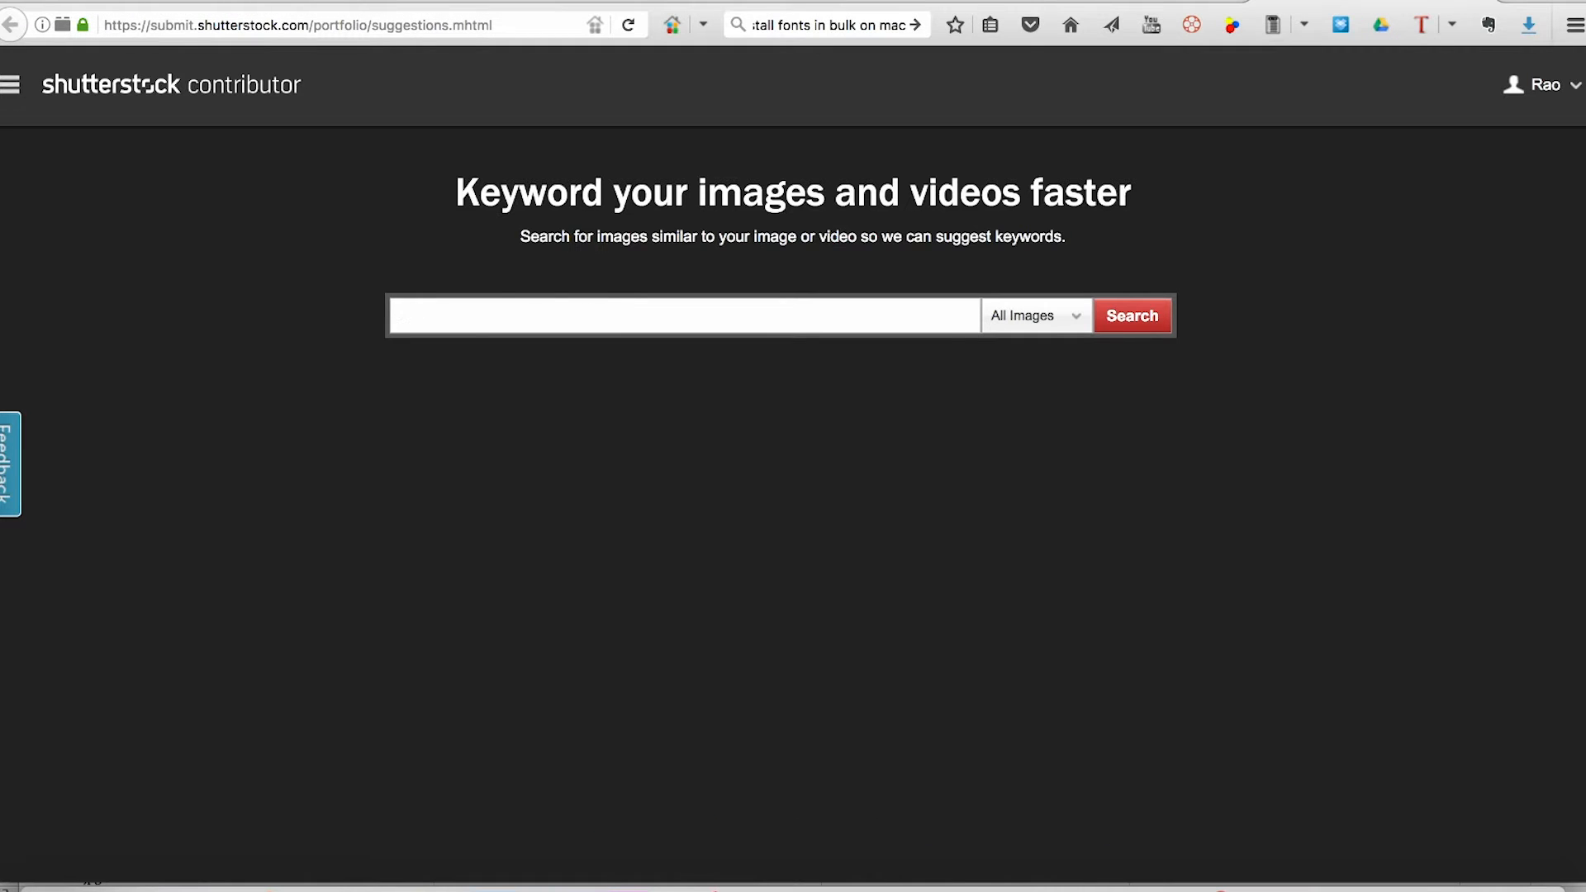
{"action": "key", "text": "super+v"}
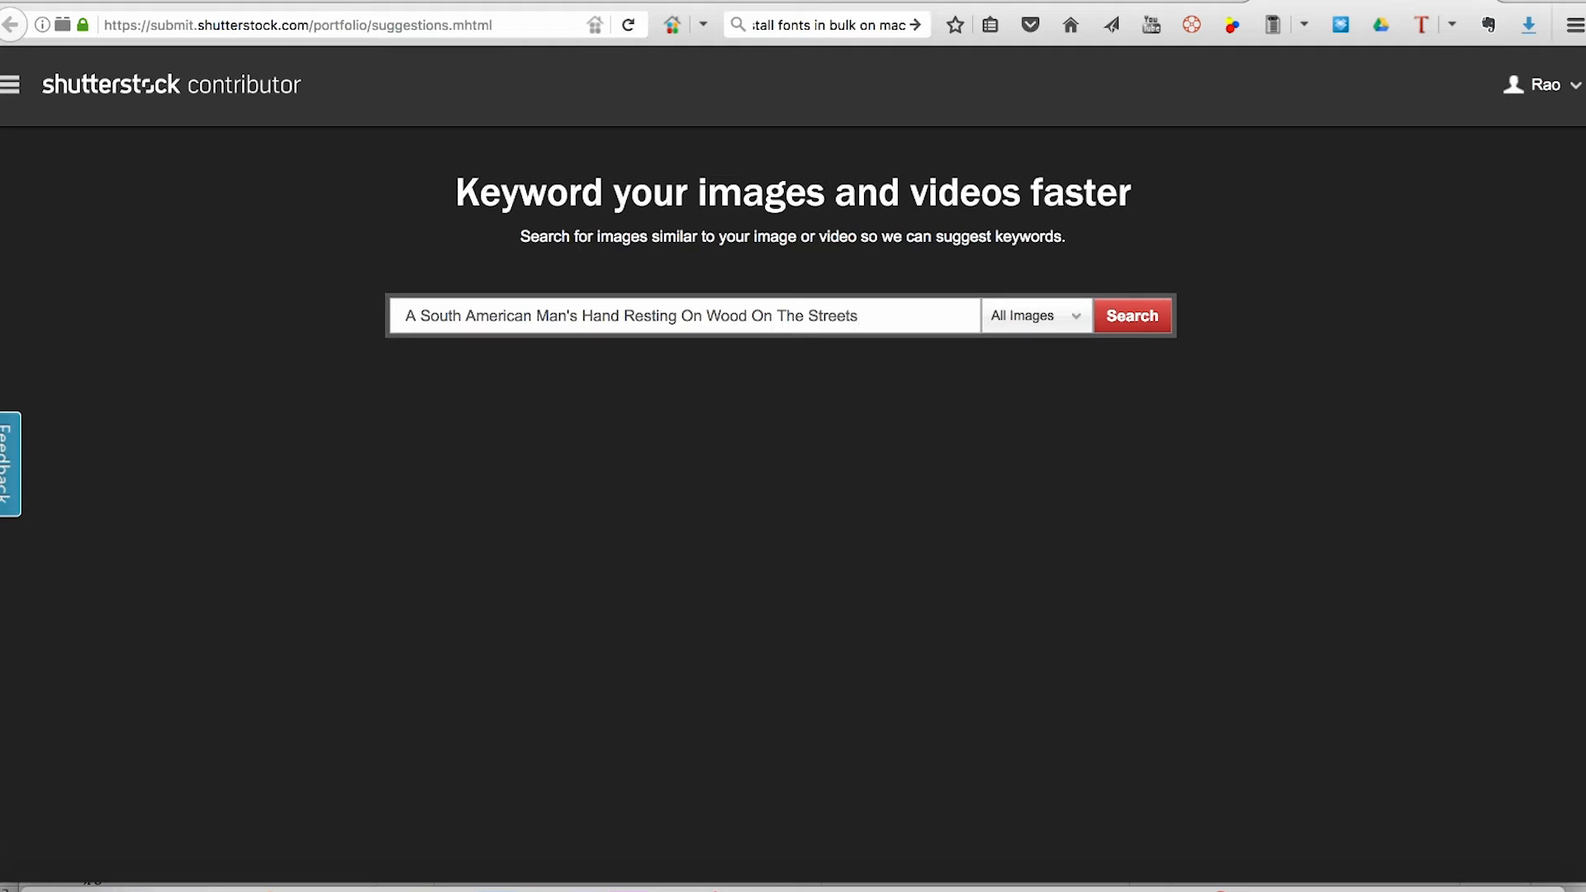
{"action": "left_click", "coordinate": [1132, 315]}
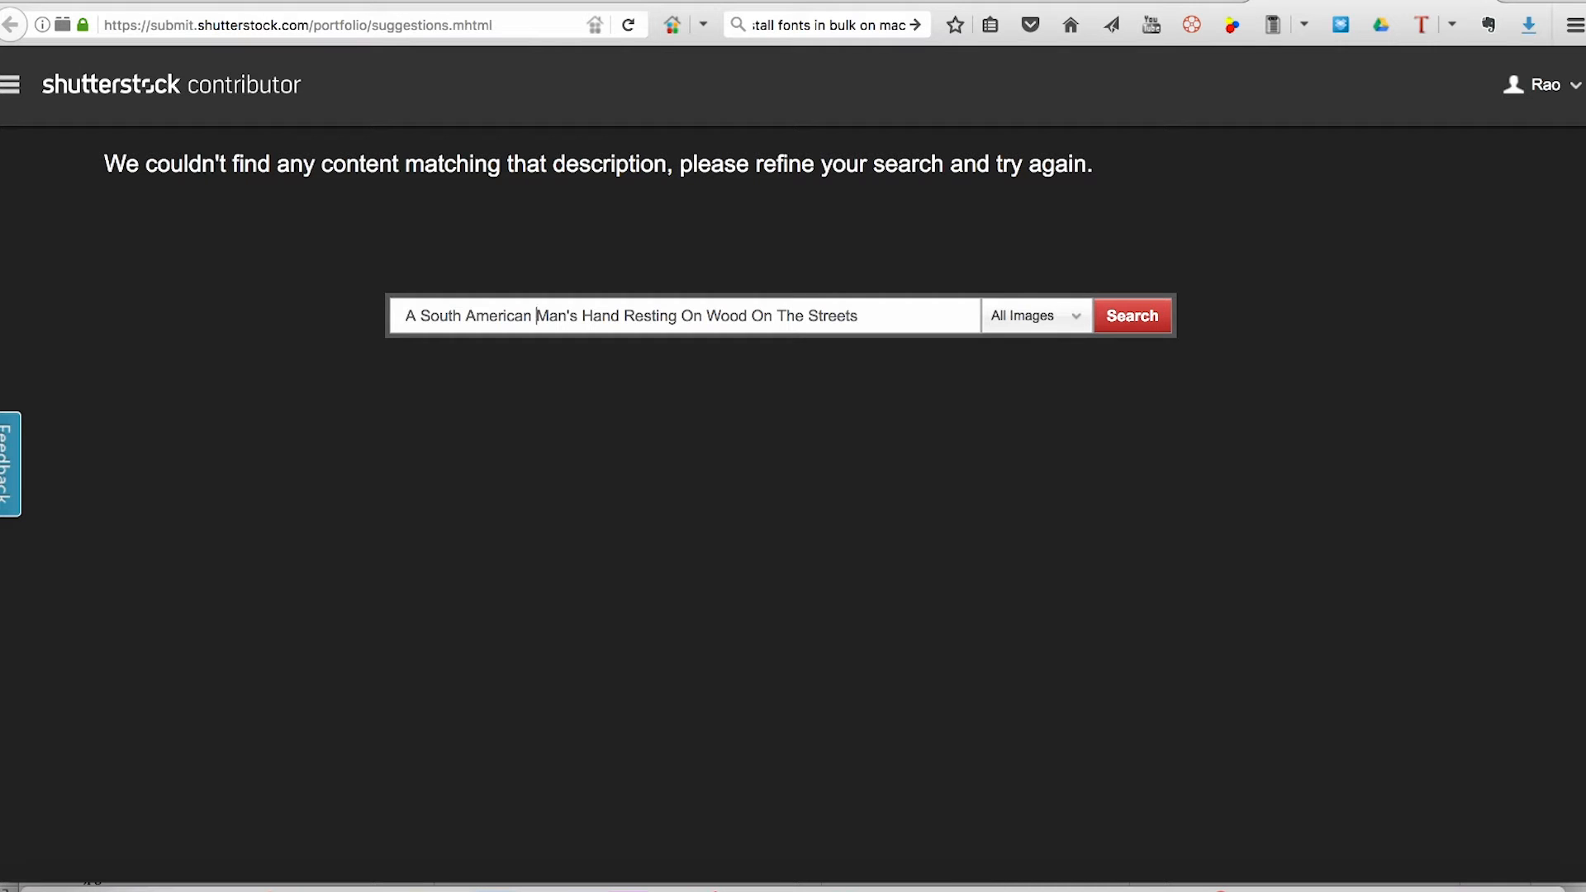
- Shorten the image search to "Man's Hand Resting On Wood On The Streets" and run it again
{"action": "key", "text": "shift+Left"}
{"action": "key", "text": "shift+Left"}
{"action": "key", "text": "shift+Left"}
{"action": "key", "text": "shift+Left"}
{"action": "key", "text": "shift+Left"}
{"action": "key", "text": "shift+Left"}
{"action": "key", "text": "shift+Left"}
{"action": "key", "text": "shift+Left"}
{"action": "key", "text": "shift+Left"}
{"action": "key", "text": "shift+Left"}
{"action": "key", "text": "shift+Left"}
{"action": "key", "text": "shift+Left"}
{"action": "key", "text": "shift+Left"}
{"action": "key", "text": "shift+Left"}
{"action": "key", "text": "shift+Left"}
{"action": "key", "text": "shift+Left"}
{"action": "key", "text": "shift+Left"}
{"action": "key", "text": "BackSpace"}
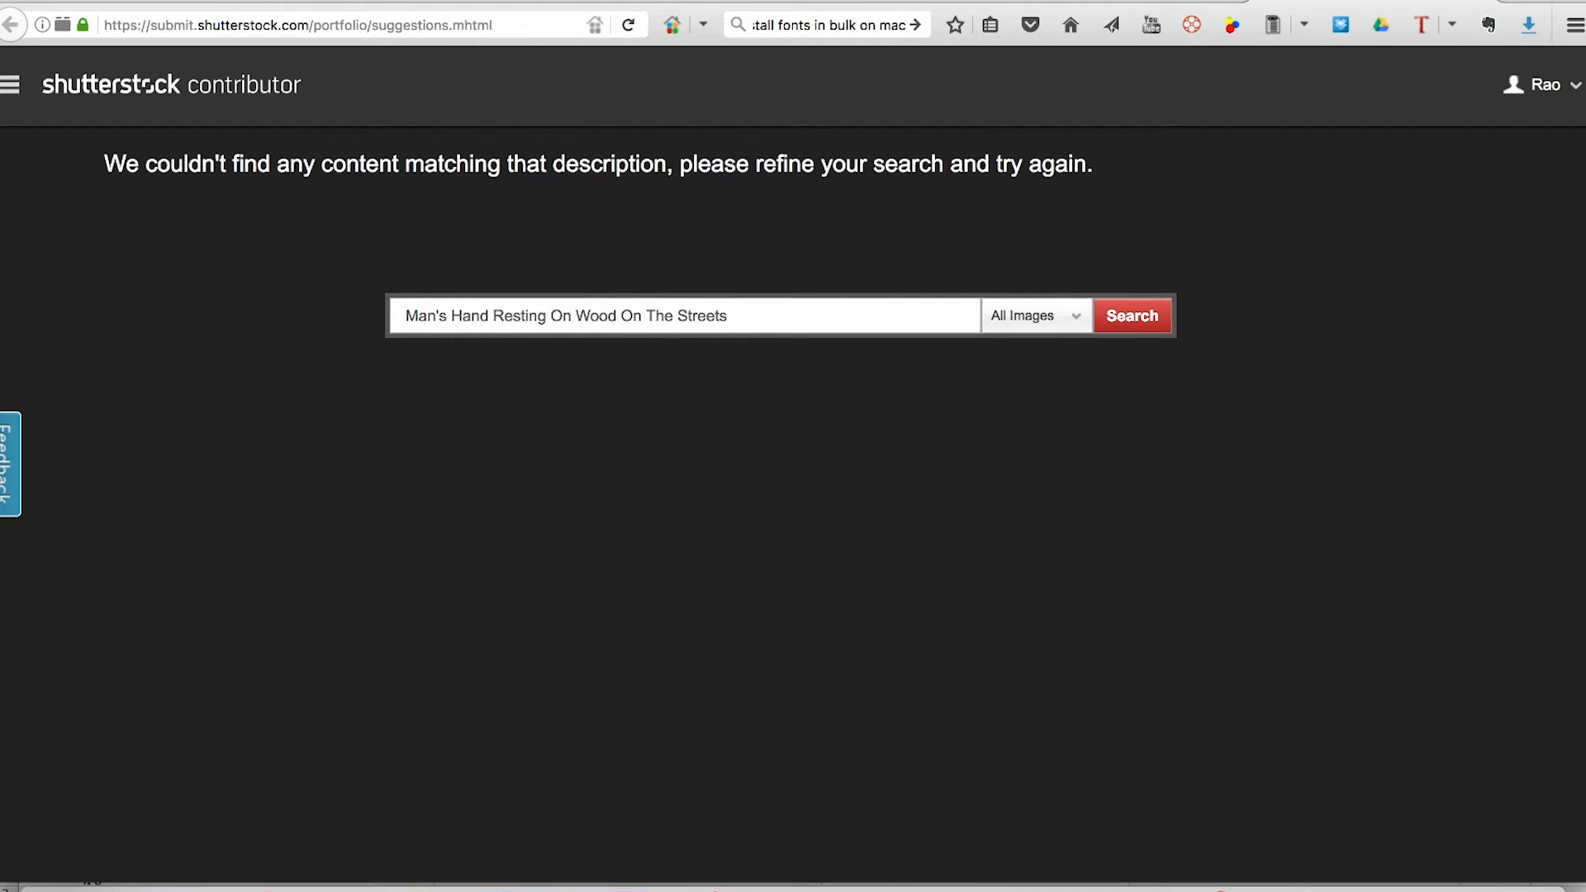
{"action": "key", "text": "Return"}
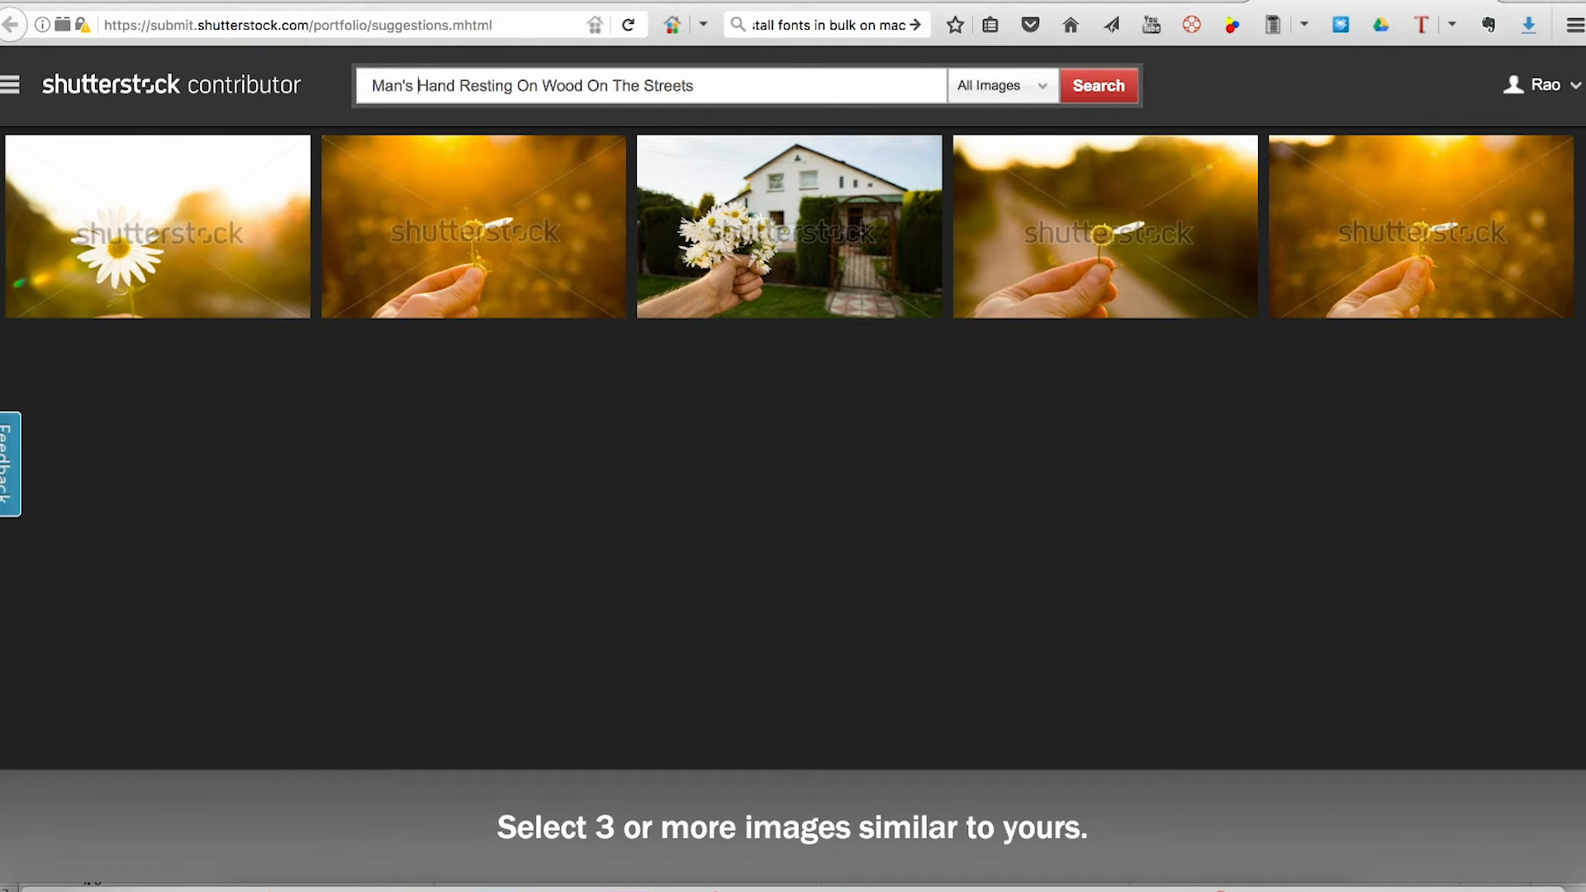
- Remove "Man's" from the query and search for "Hand Resting On Wood On The Streets"
{"action": "key", "text": "shift+Left"}
{"action": "key", "text": "shift+Left"}
{"action": "key", "text": "shift+Left"}
{"action": "key", "text": "shift+Left"}
{"action": "key", "text": "shift+Left"}
{"action": "key", "text": "shift+Left"}
{"action": "key", "text": "BackSpace"}
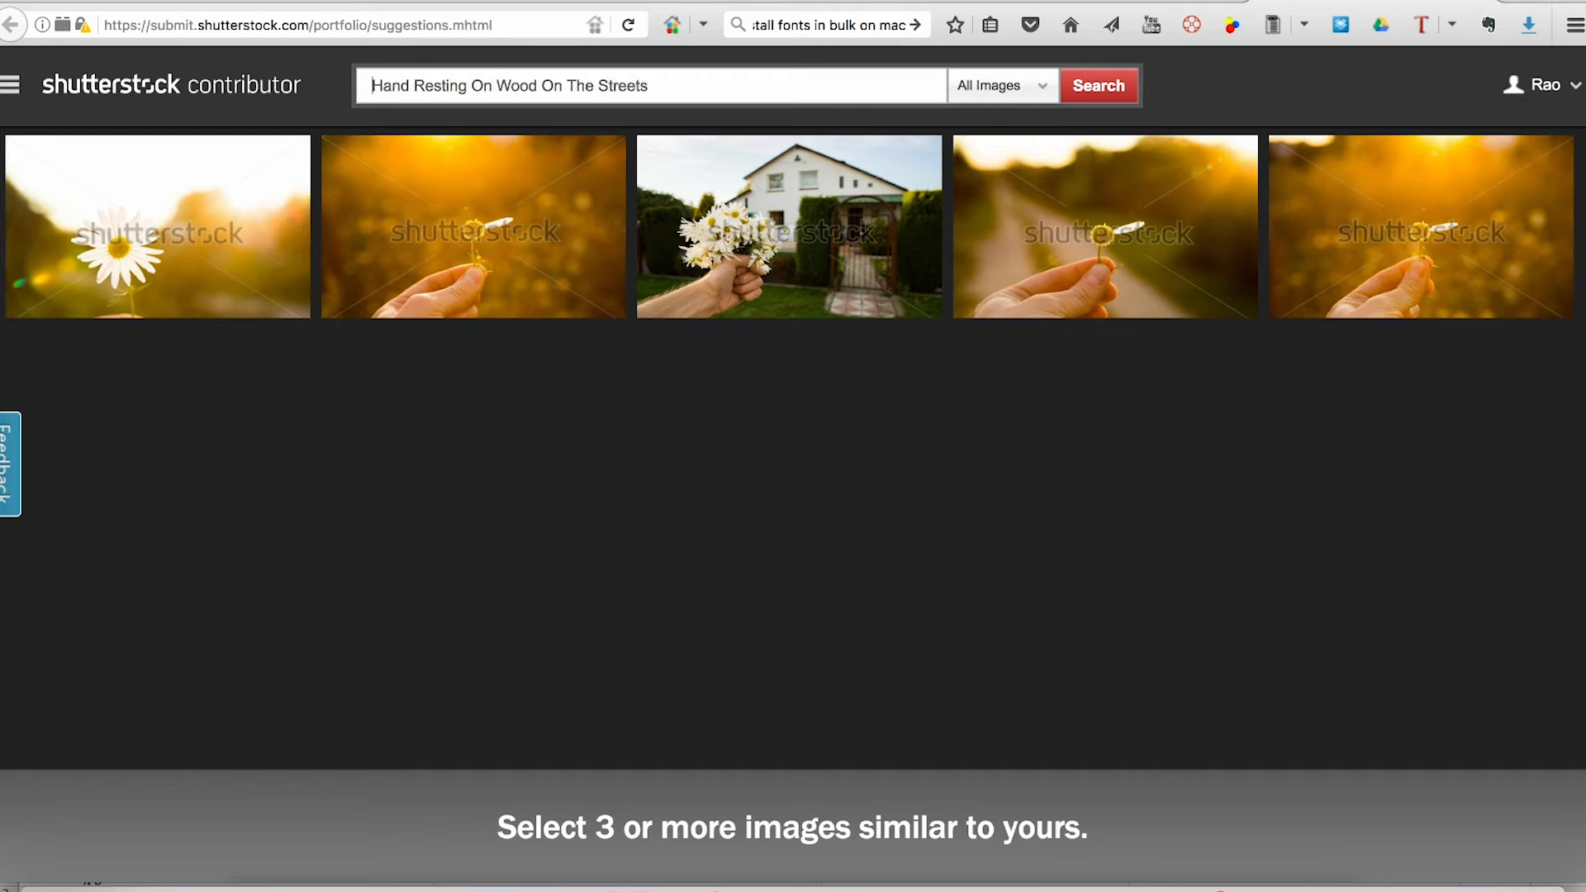
{"action": "key", "text": "Return"}
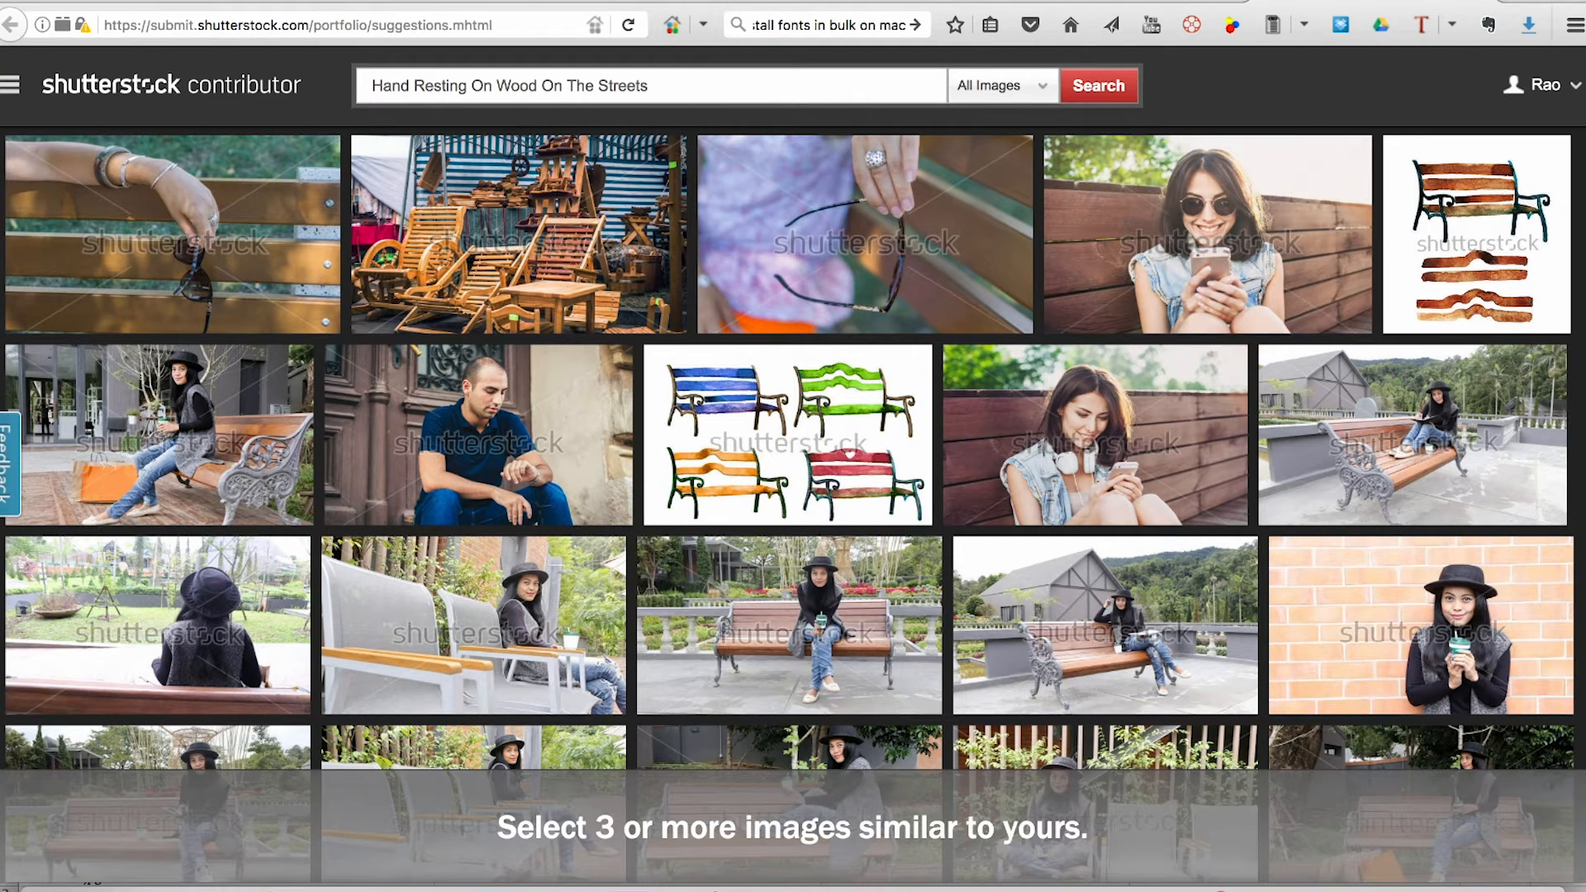
- Select the hand-on-bench image and the seated man in the dark shirt as similar images, and get their keywords
{"action": "left_click", "coordinate": [173, 234]}
{"action": "scroll", "coordinate": [788, 504], "scroll_direction": "down", "scroll_amount": 5}
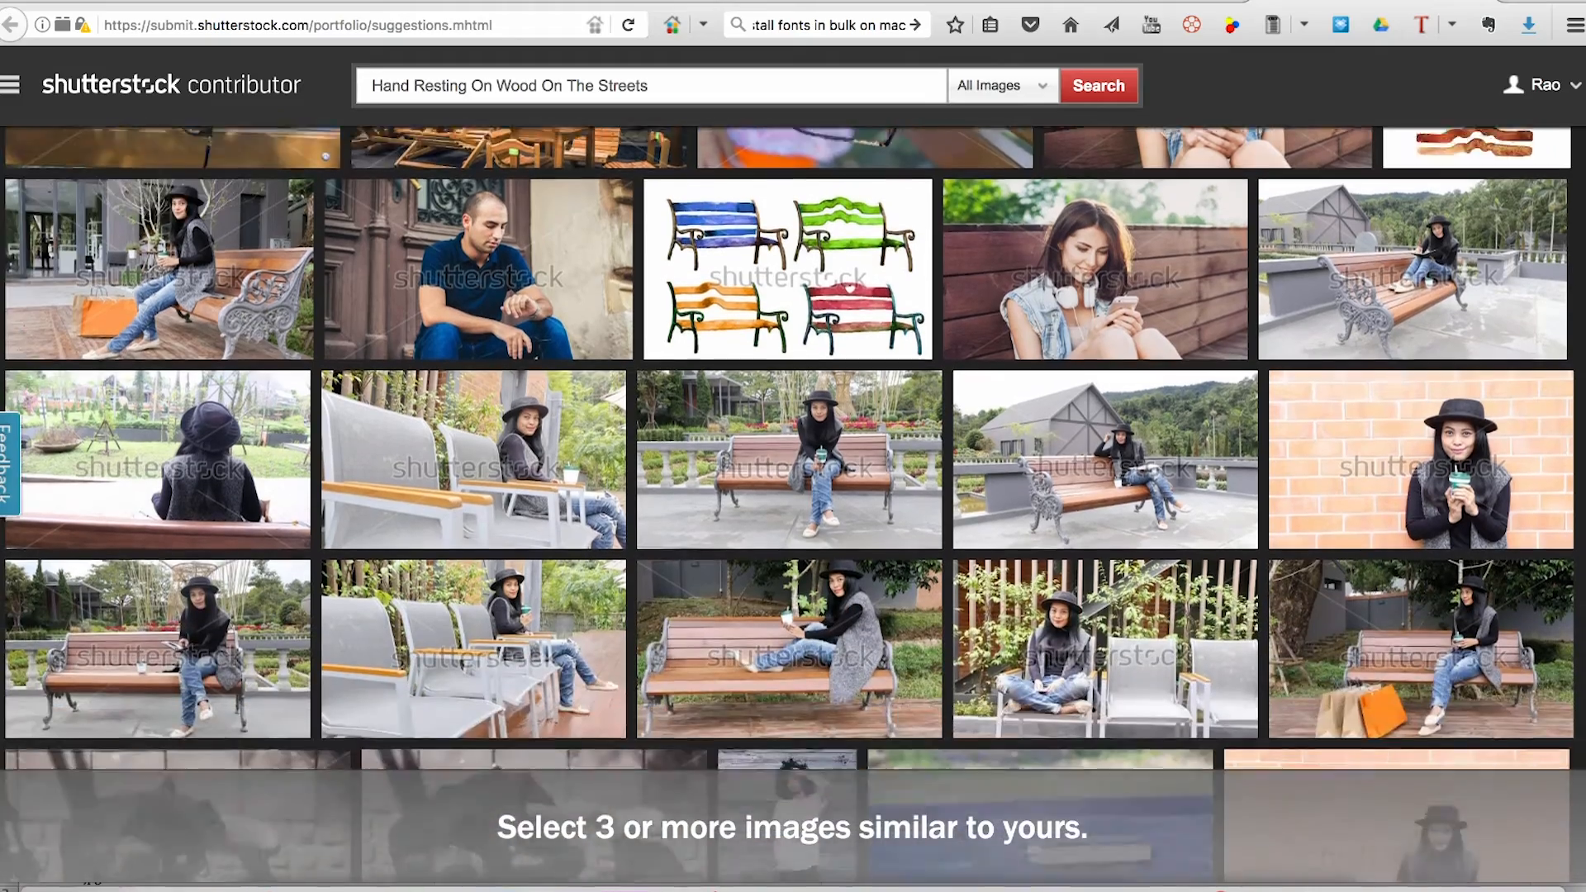
{"action": "scroll", "coordinate": [788, 504], "scroll_direction": "down", "scroll_amount": 3}
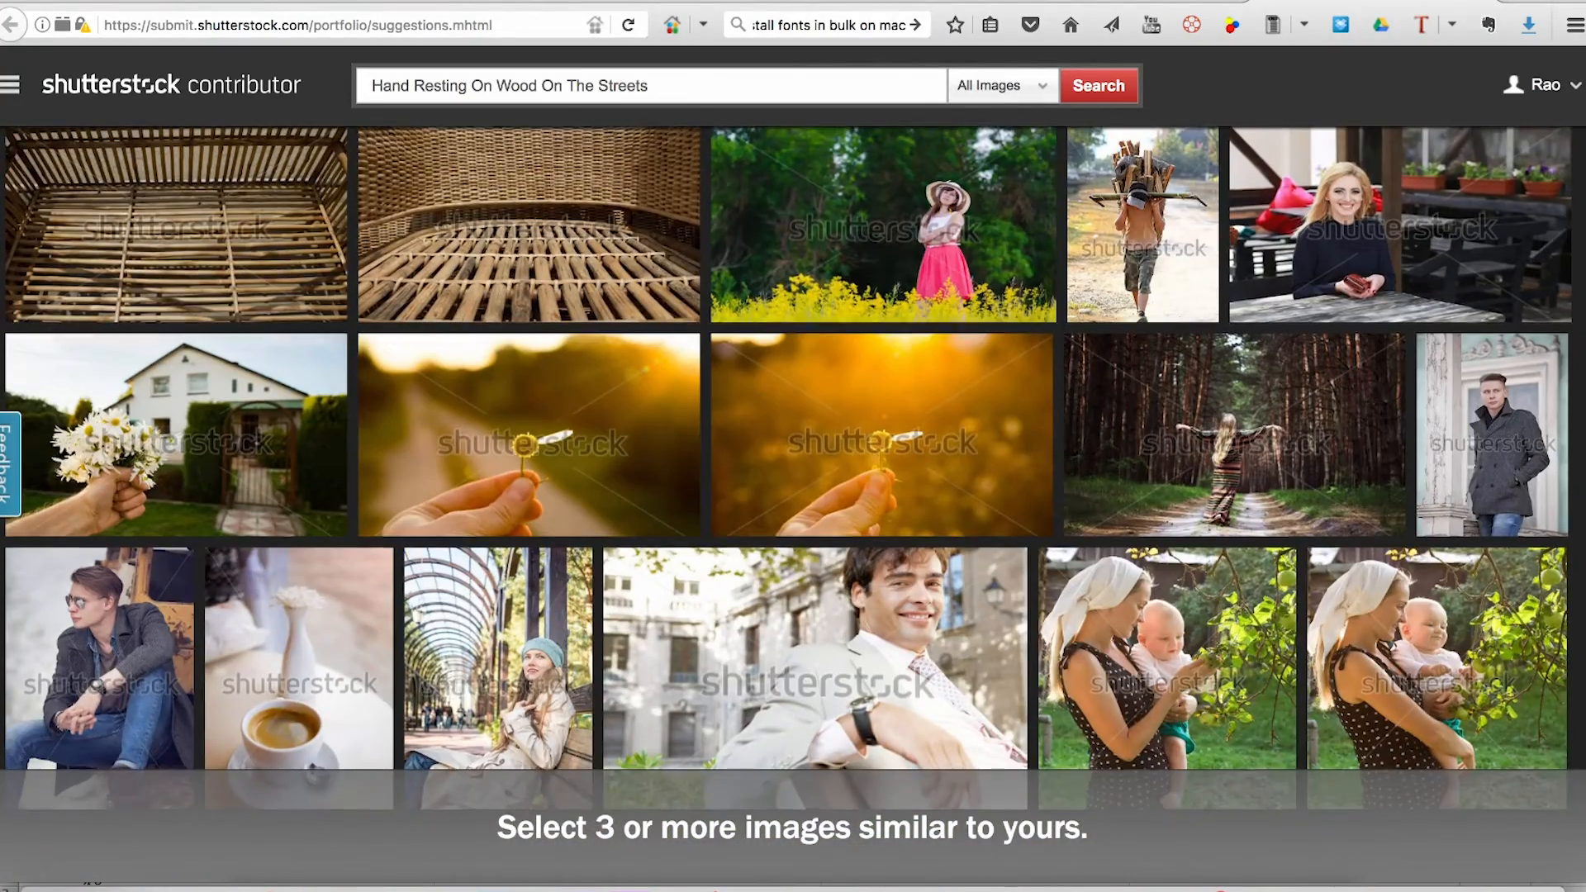
{"action": "scroll", "coordinate": [789, 446], "scroll_direction": "up", "scroll_amount": 15}
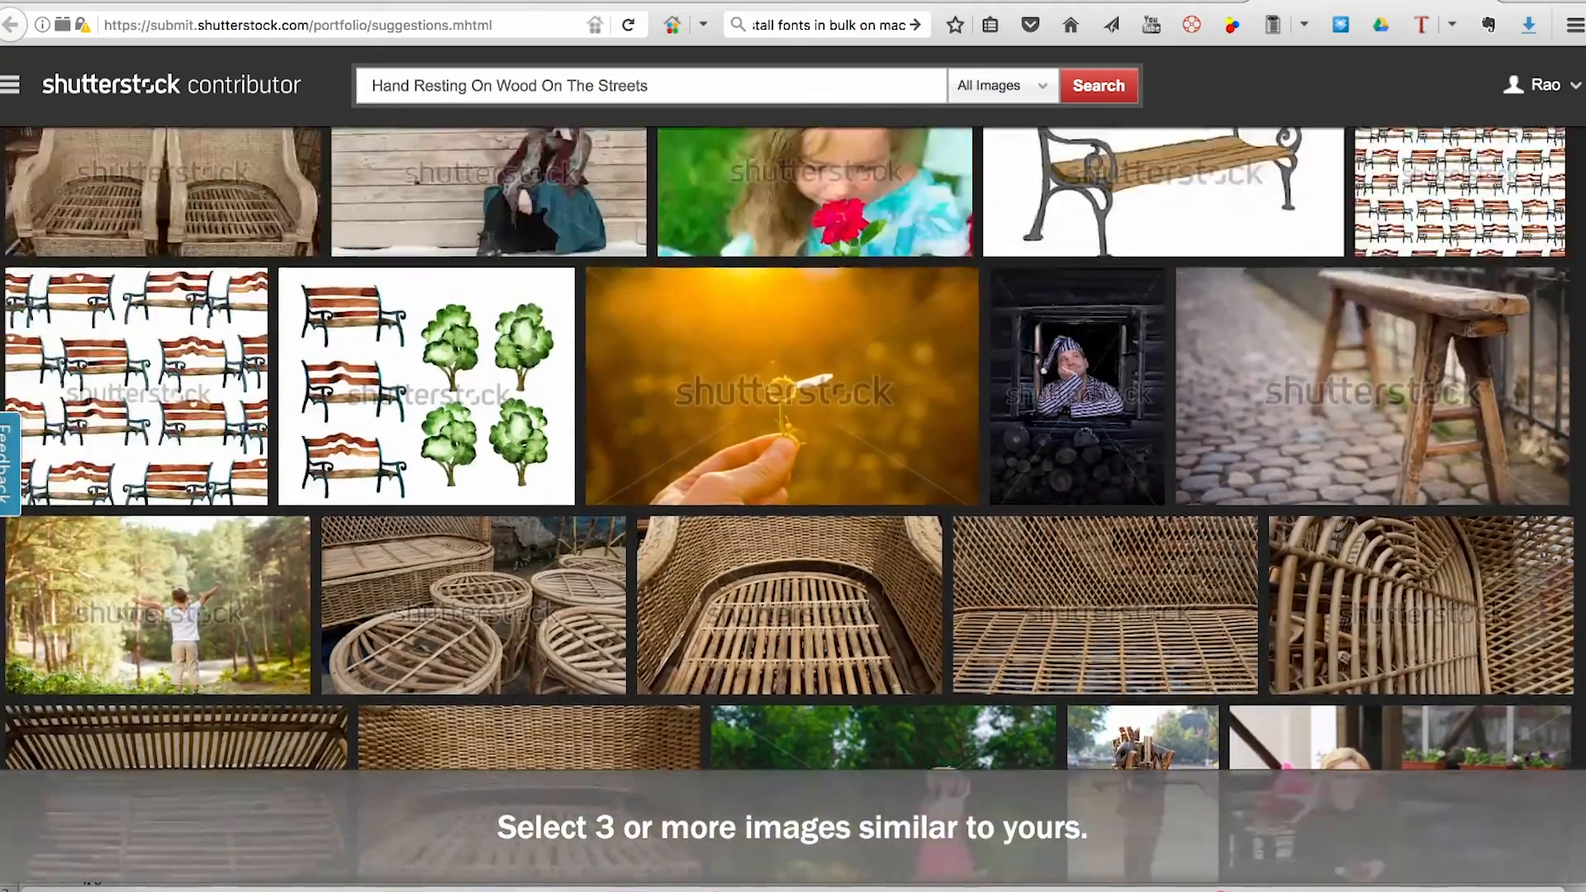
{"action": "scroll", "coordinate": [789, 446], "scroll_direction": "up", "scroll_amount": 15}
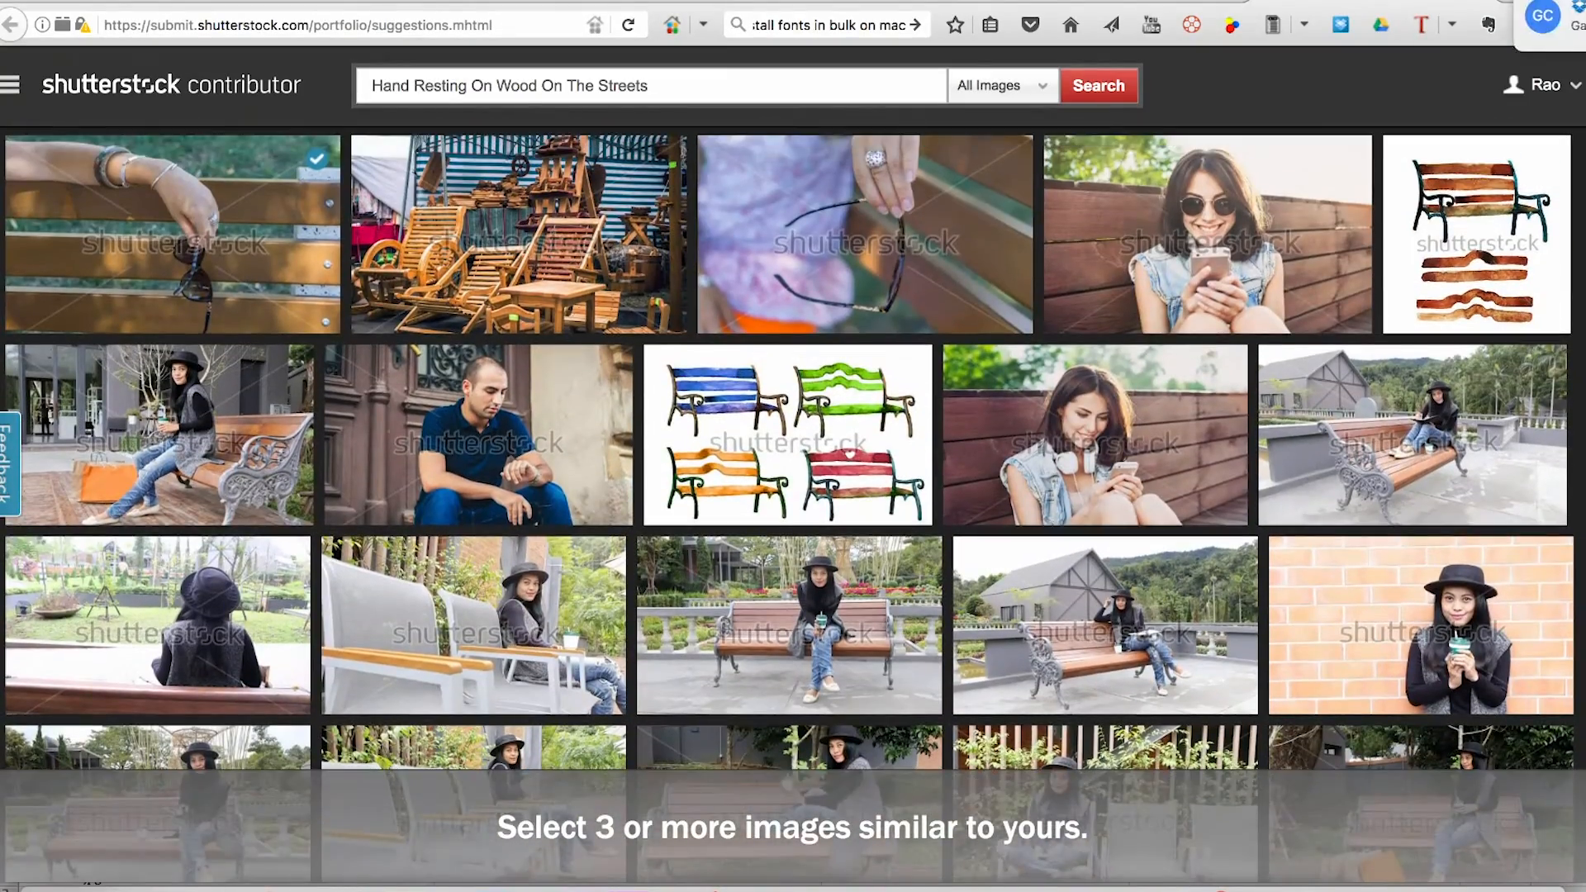
{"action": "left_click", "coordinate": [479, 436]}
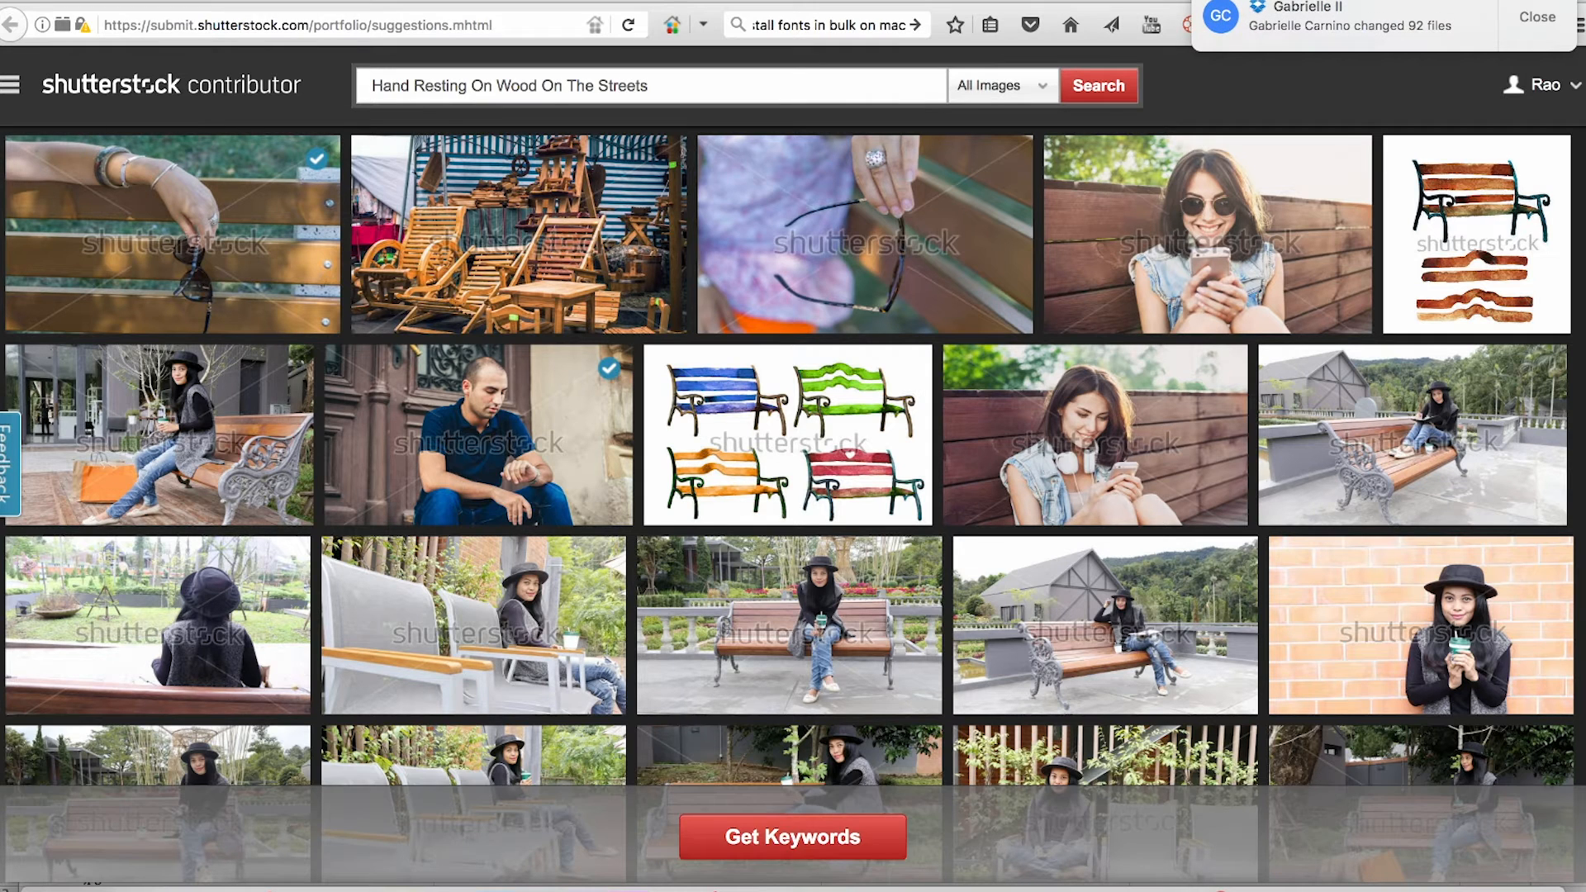
{"action": "left_click", "coordinate": [793, 839]}
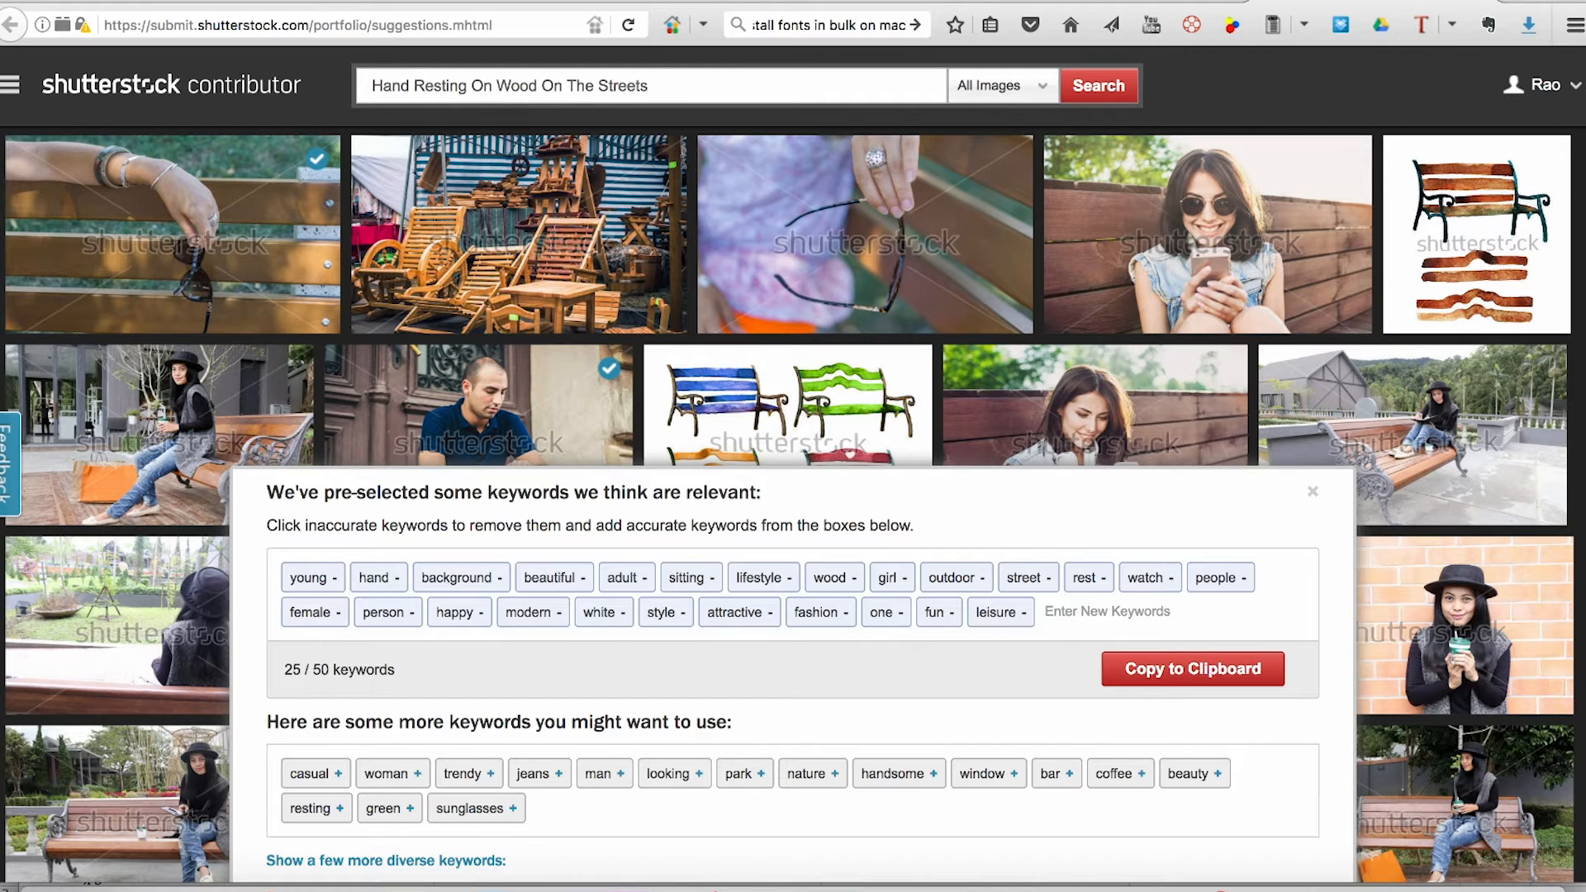
- Add the suggested keyword casual and the custom keywords sao paulo and brazil to the selected keywords
{"action": "left_click", "coordinate": [316, 773]}
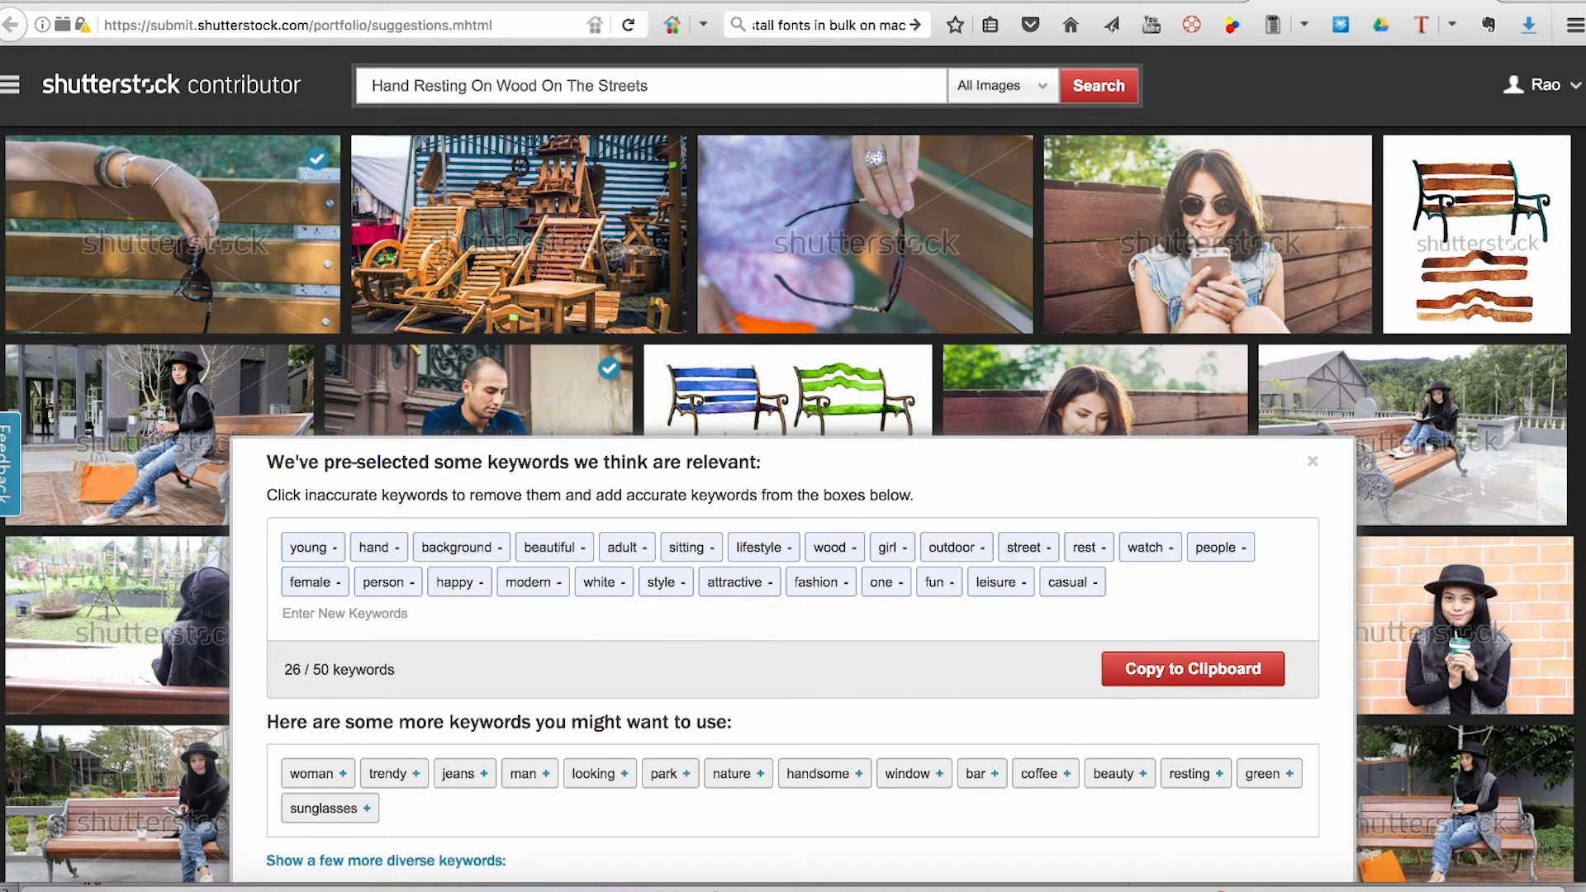
{"action": "left_click", "coordinate": [345, 614]}
{"action": "type", "text": "sao paulo"}
{"action": "key", "text": "Return"}
{"action": "type", "text": "brazil"}
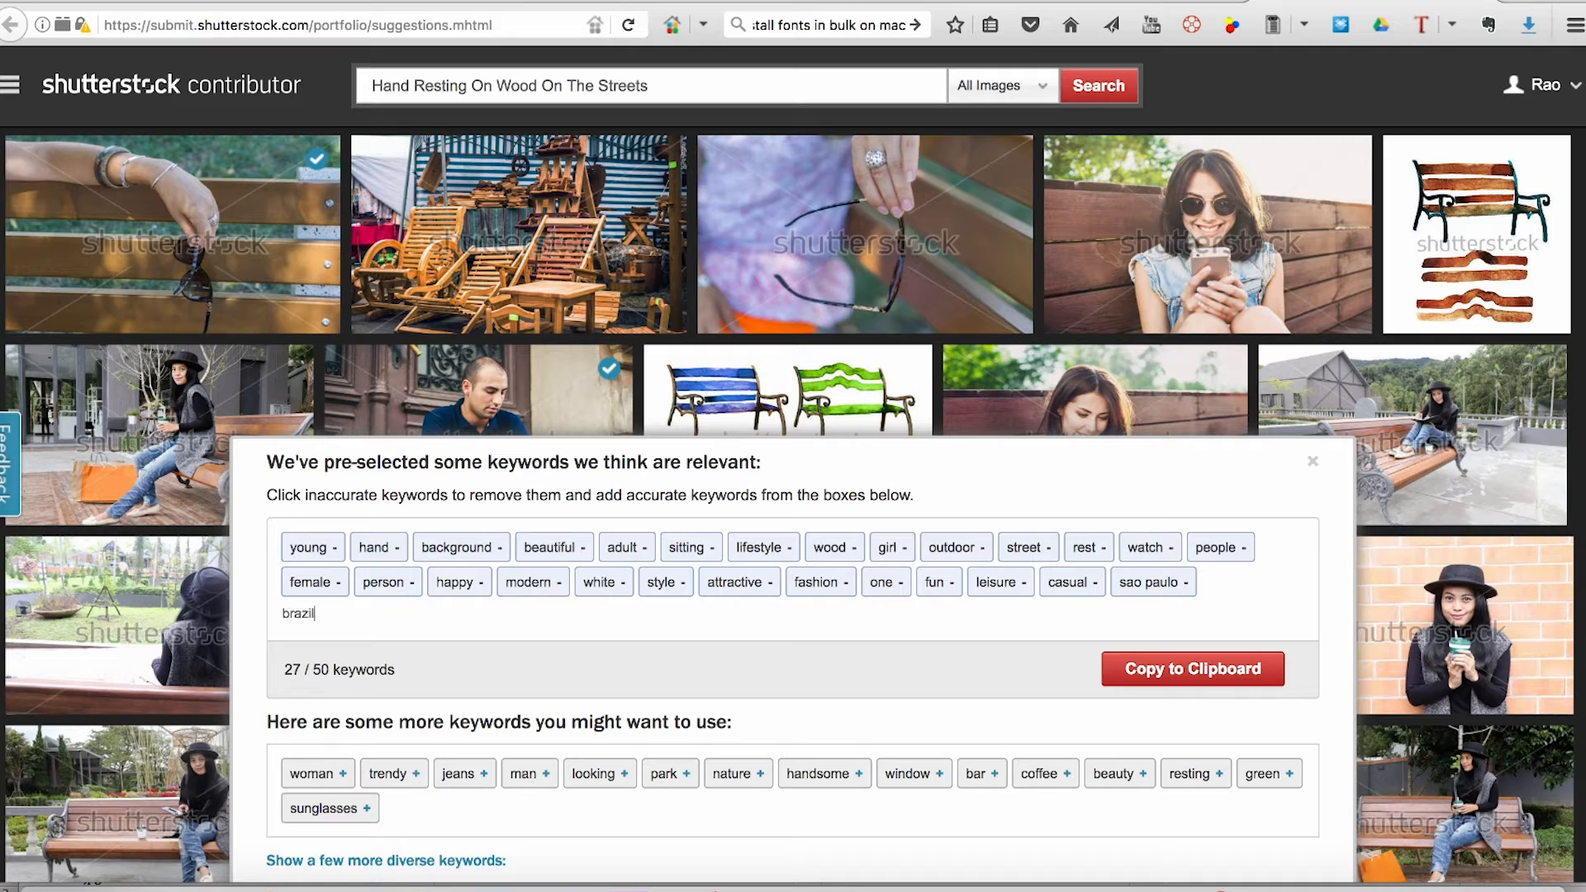
{"action": "key", "text": "Return"}
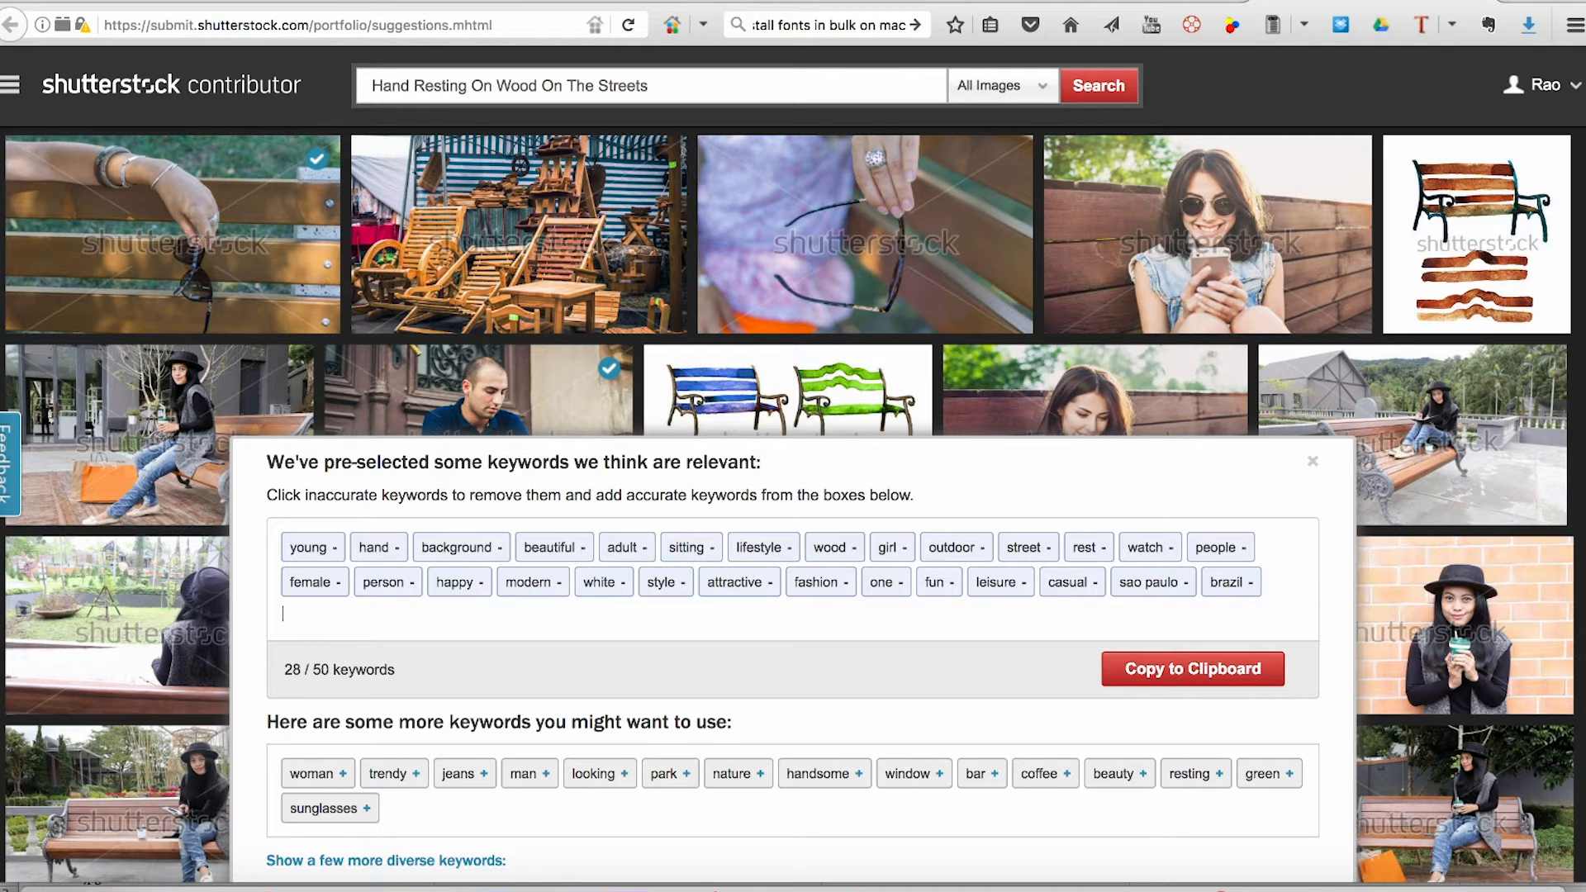
- Add the custom keywords south american, man and male
{"action": "type", "text": "south american"}
{"action": "key", "text": "Return"}
{"action": "type", "text": "man"}
{"action": "key", "text": "Return"}
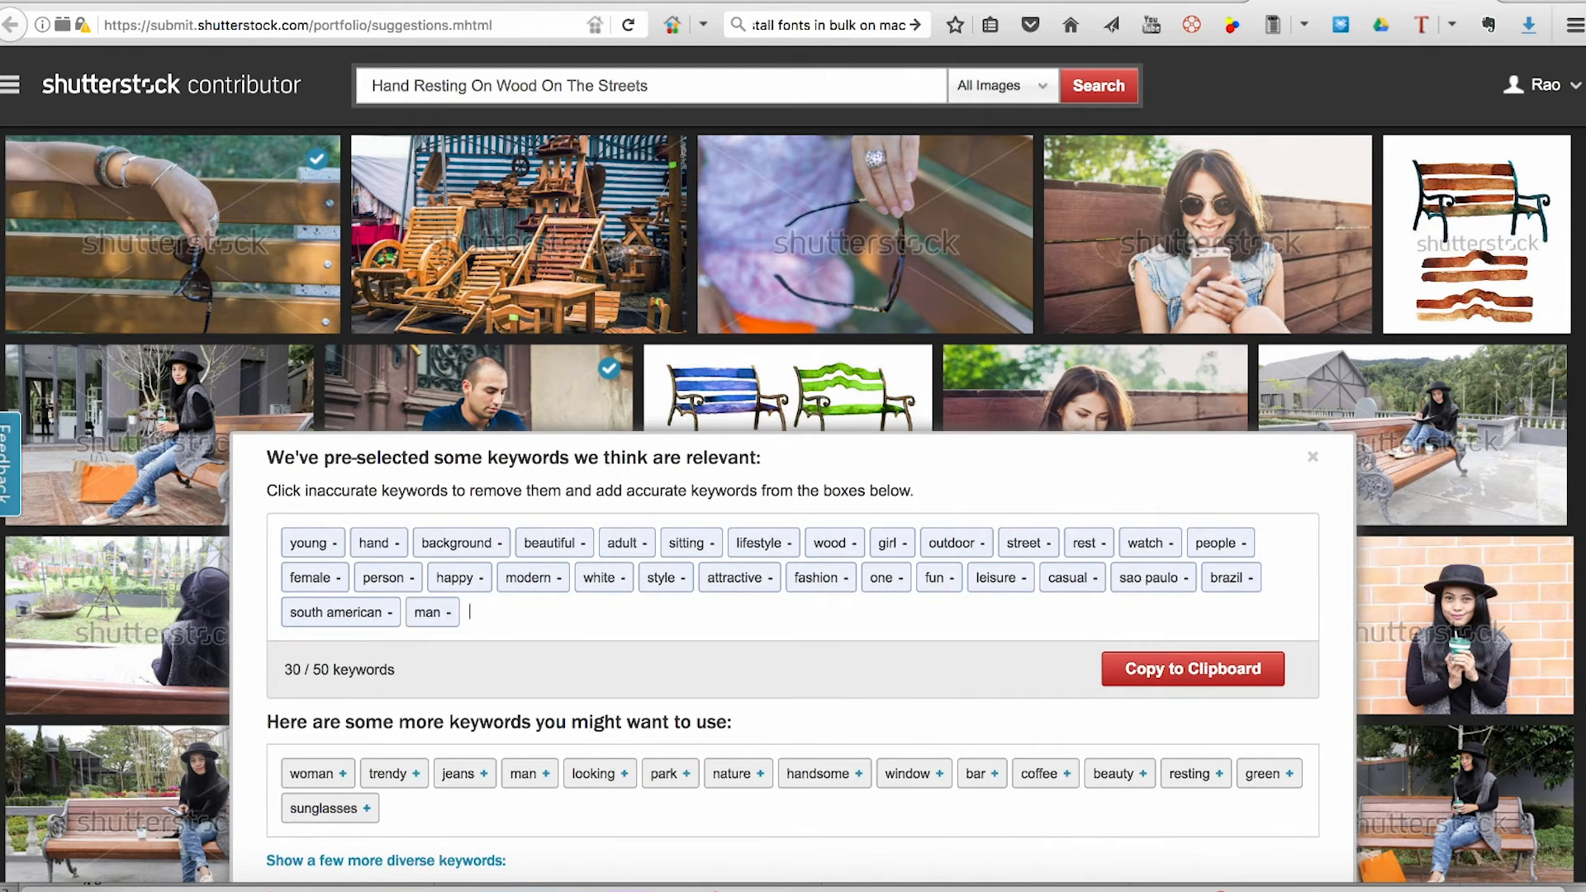
{"action": "type", "text": "male"}
{"action": "key", "text": "Return"}
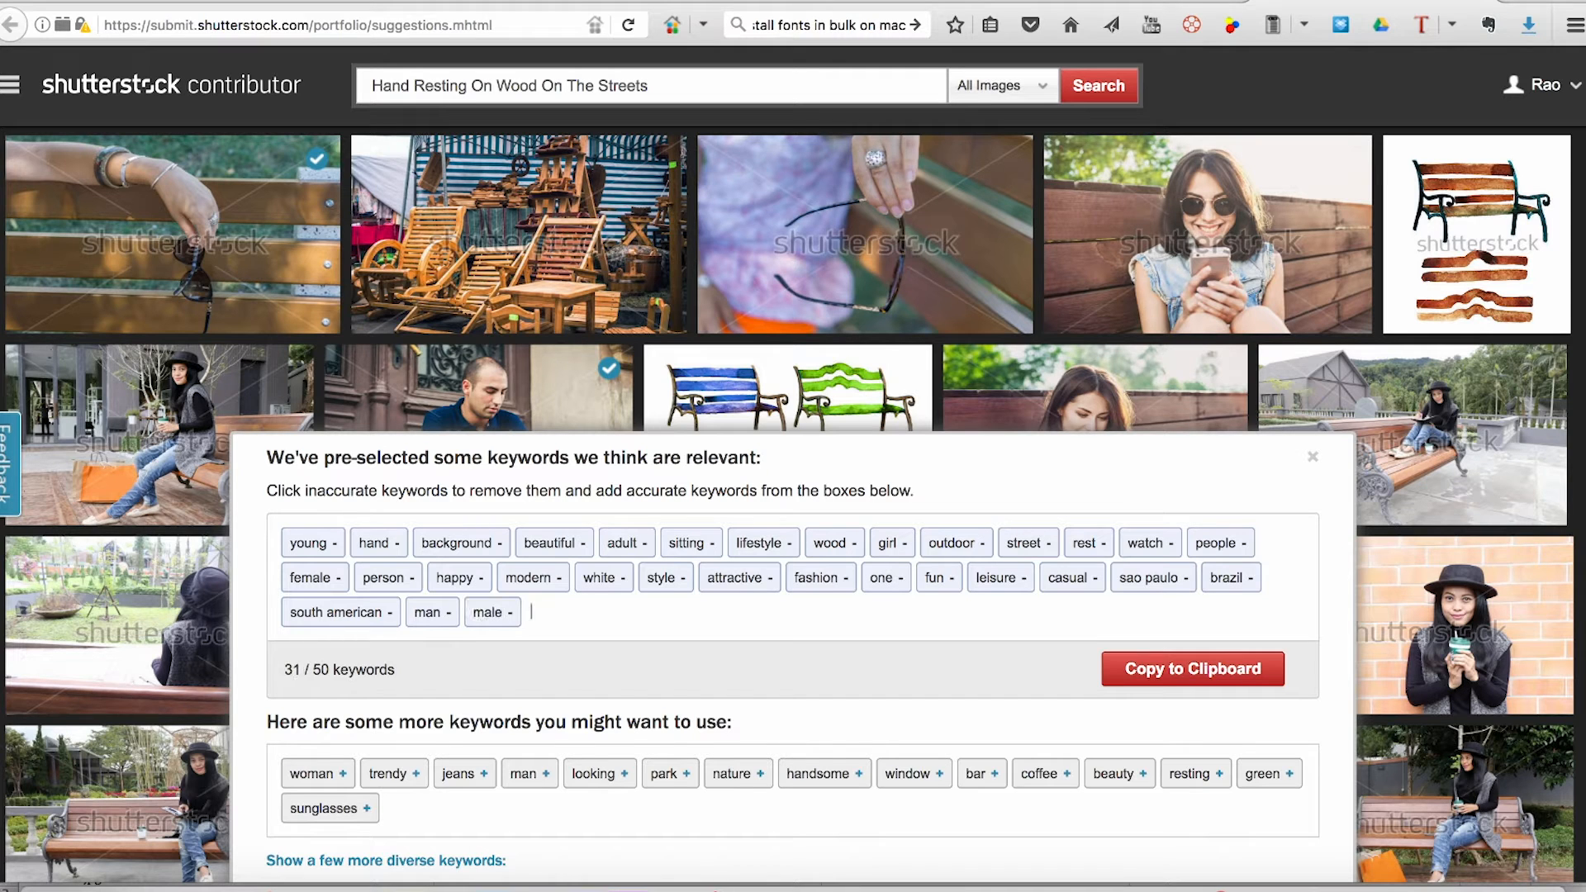
- Add the custom keywords dark, skin, vintage and grungy as separate entries
{"action": "type", "text": "dark"}
{"action": "key", "text": "Return"}
{"action": "type", "text": "skin"}
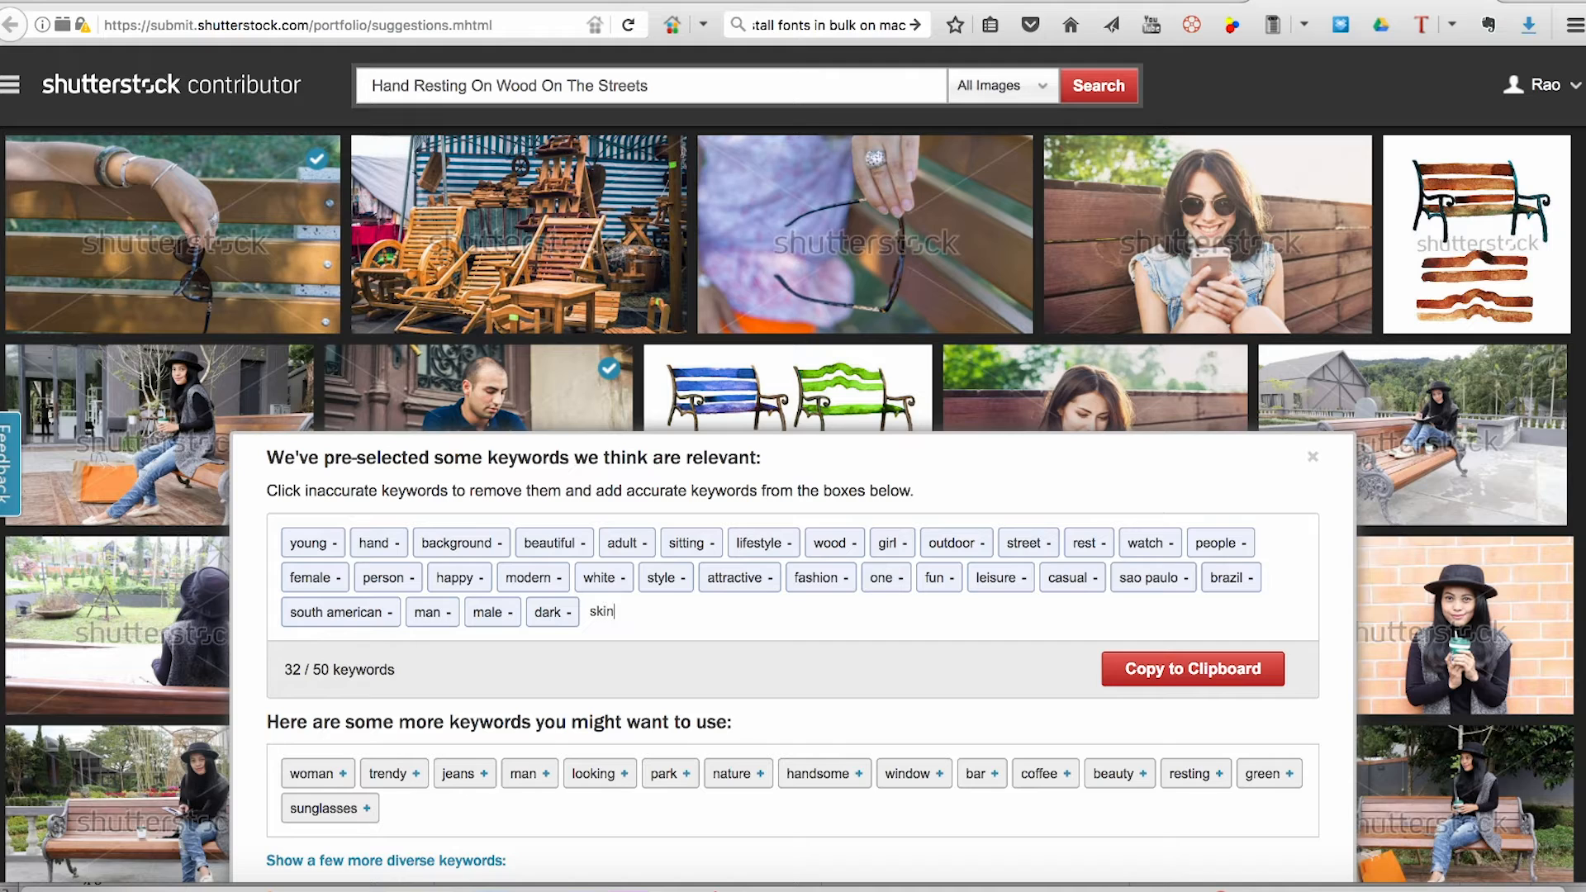
{"action": "key", "text": "Return"}
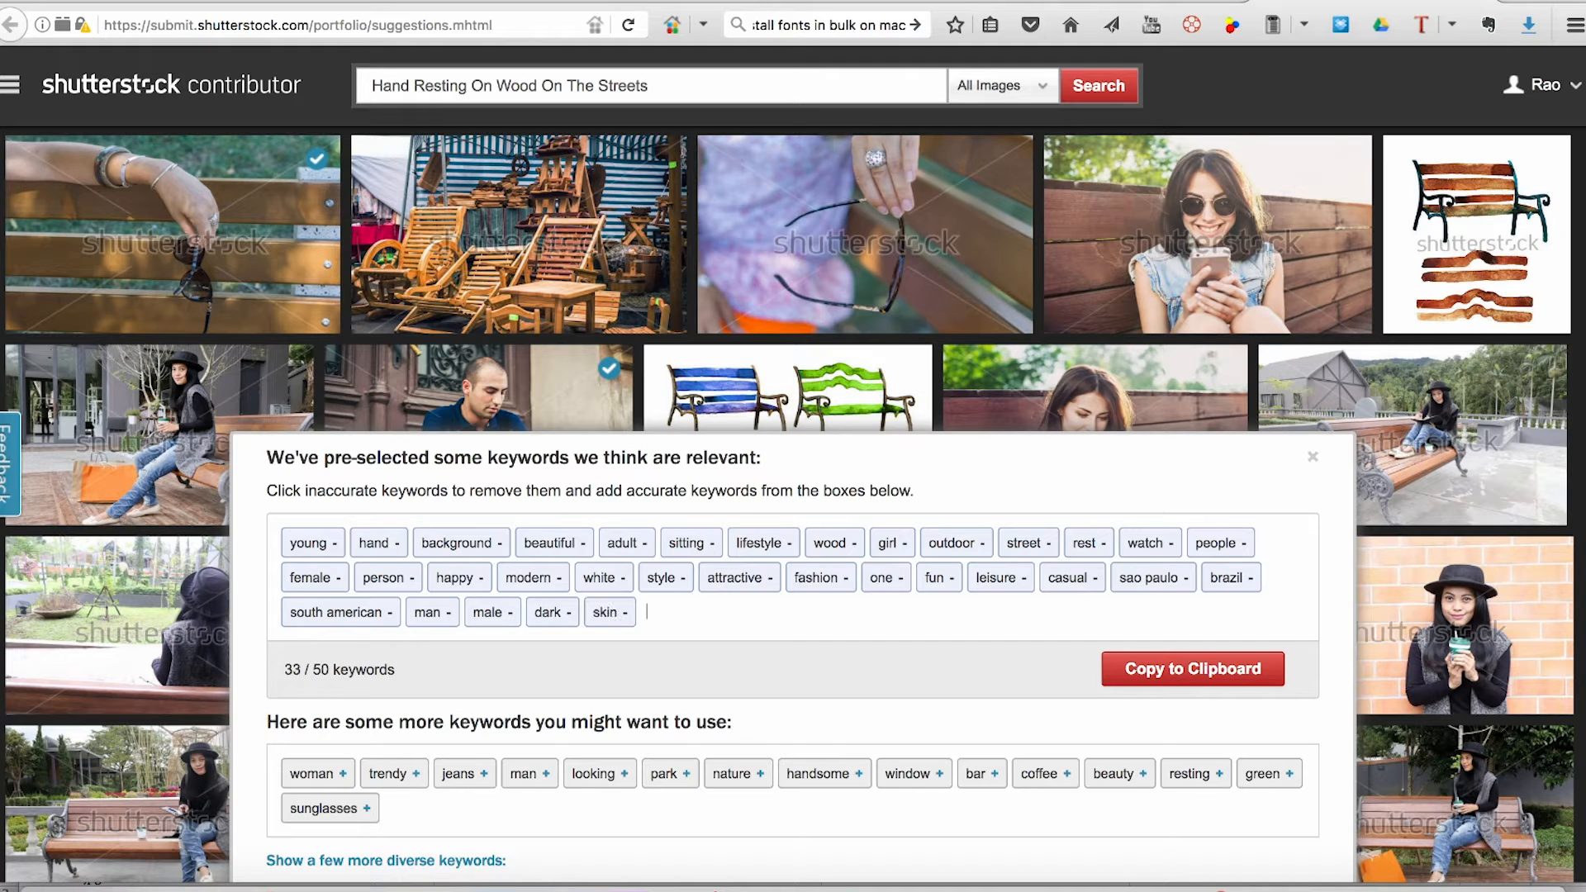
{"action": "type", "text": "vintage"}
{"action": "key", "text": "Return"}
{"action": "type", "text": "grungy"}
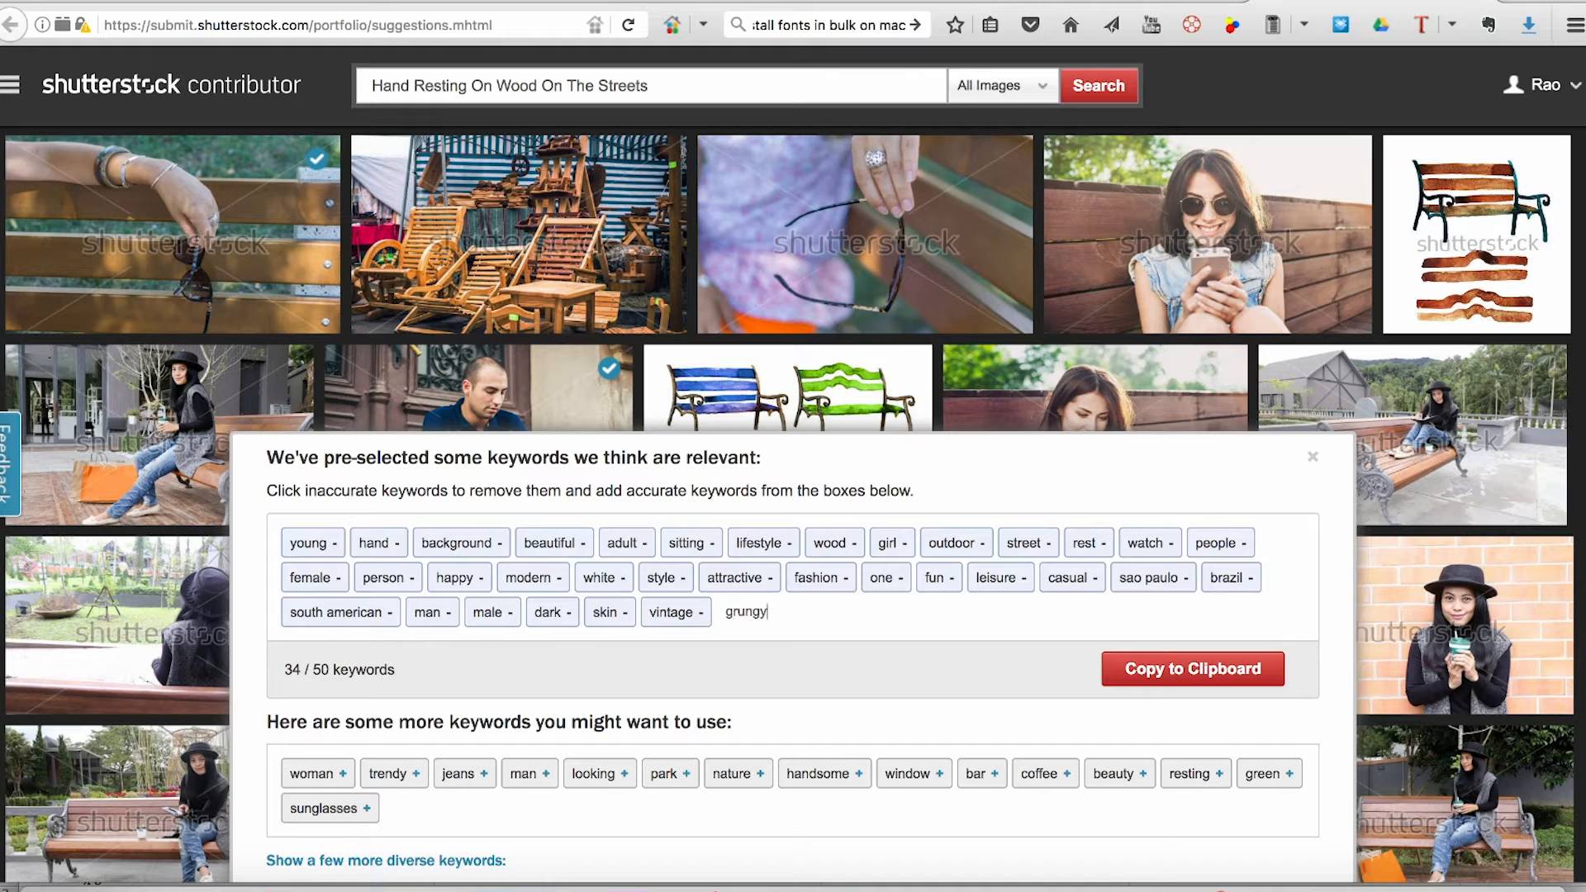
{"action": "key", "text": "Return"}
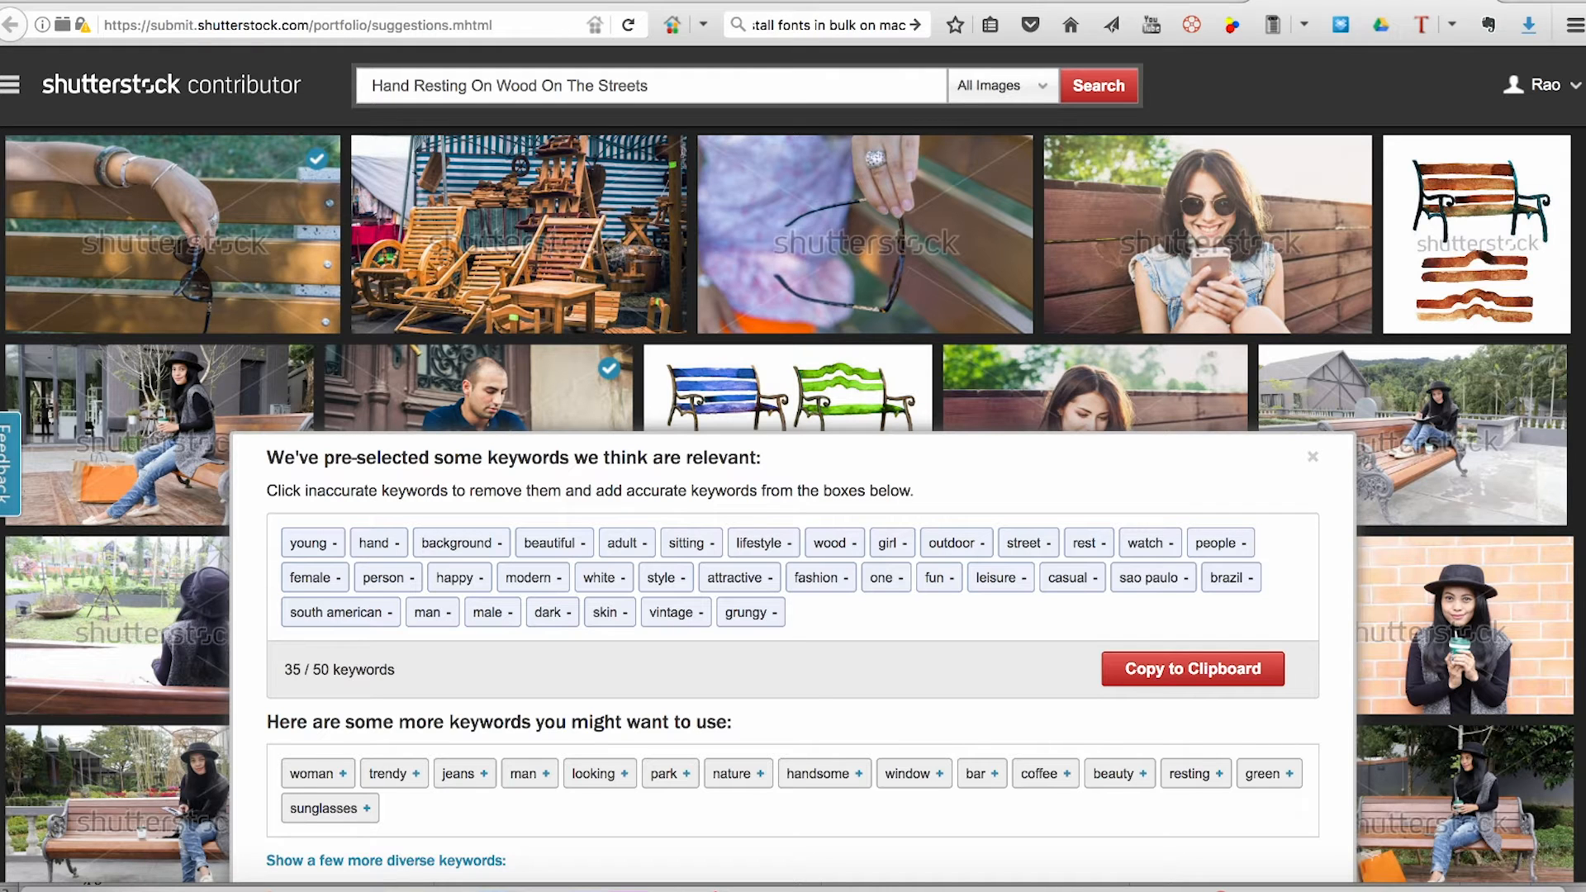
- Add summer and bench from the more diverse keyword suggestions
{"action": "scroll", "coordinate": [789, 505], "scroll_direction": "down", "scroll_amount": 1}
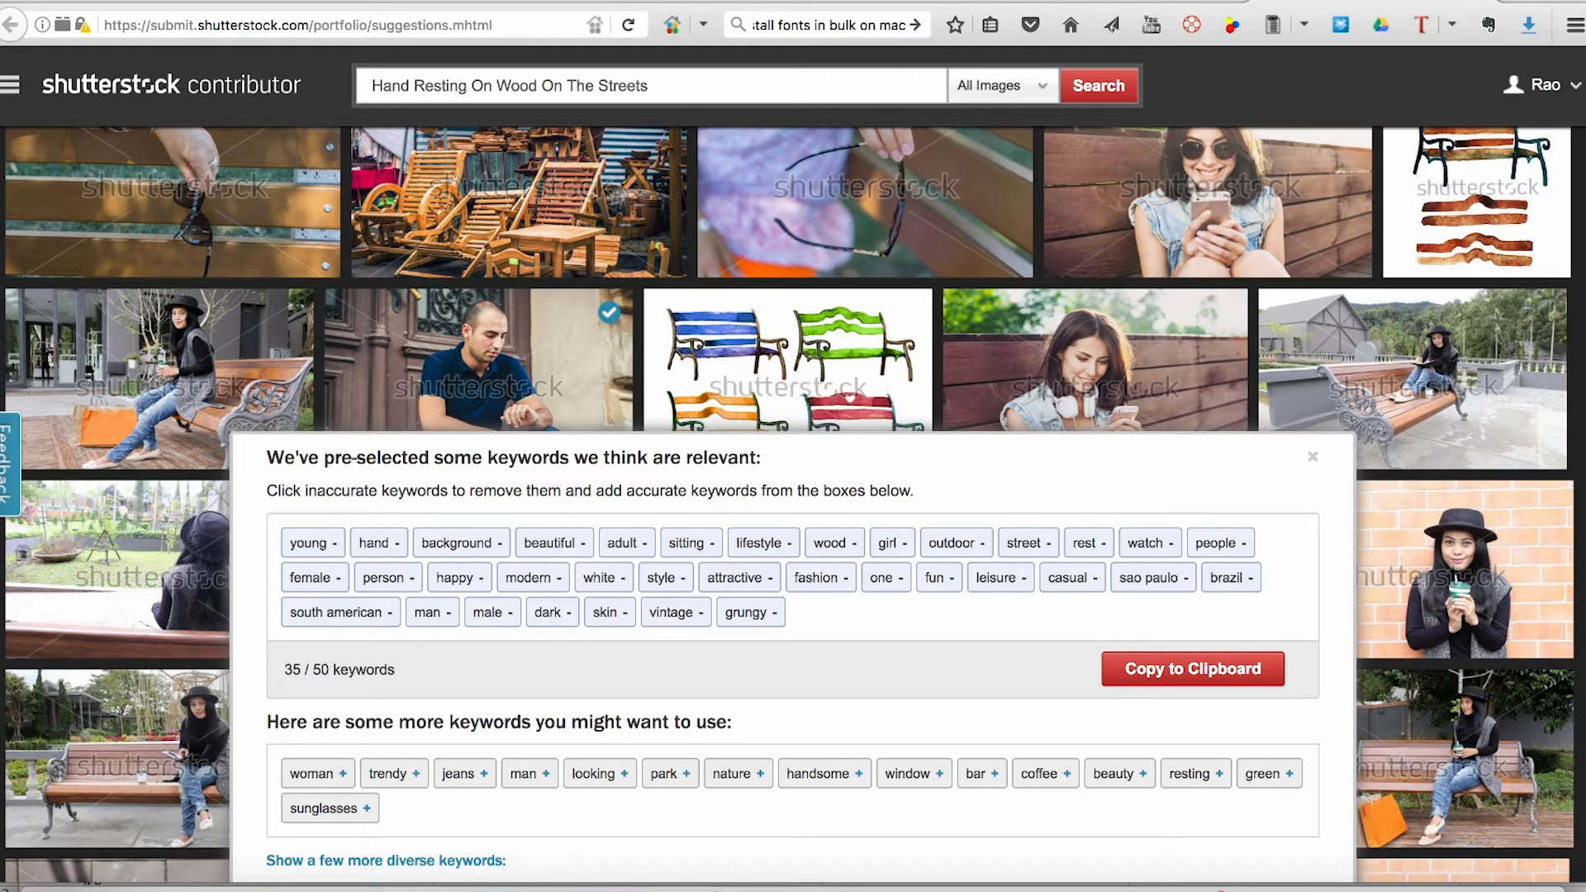
{"action": "scroll", "coordinate": [788, 506], "scroll_direction": "down", "scroll_amount": 3}
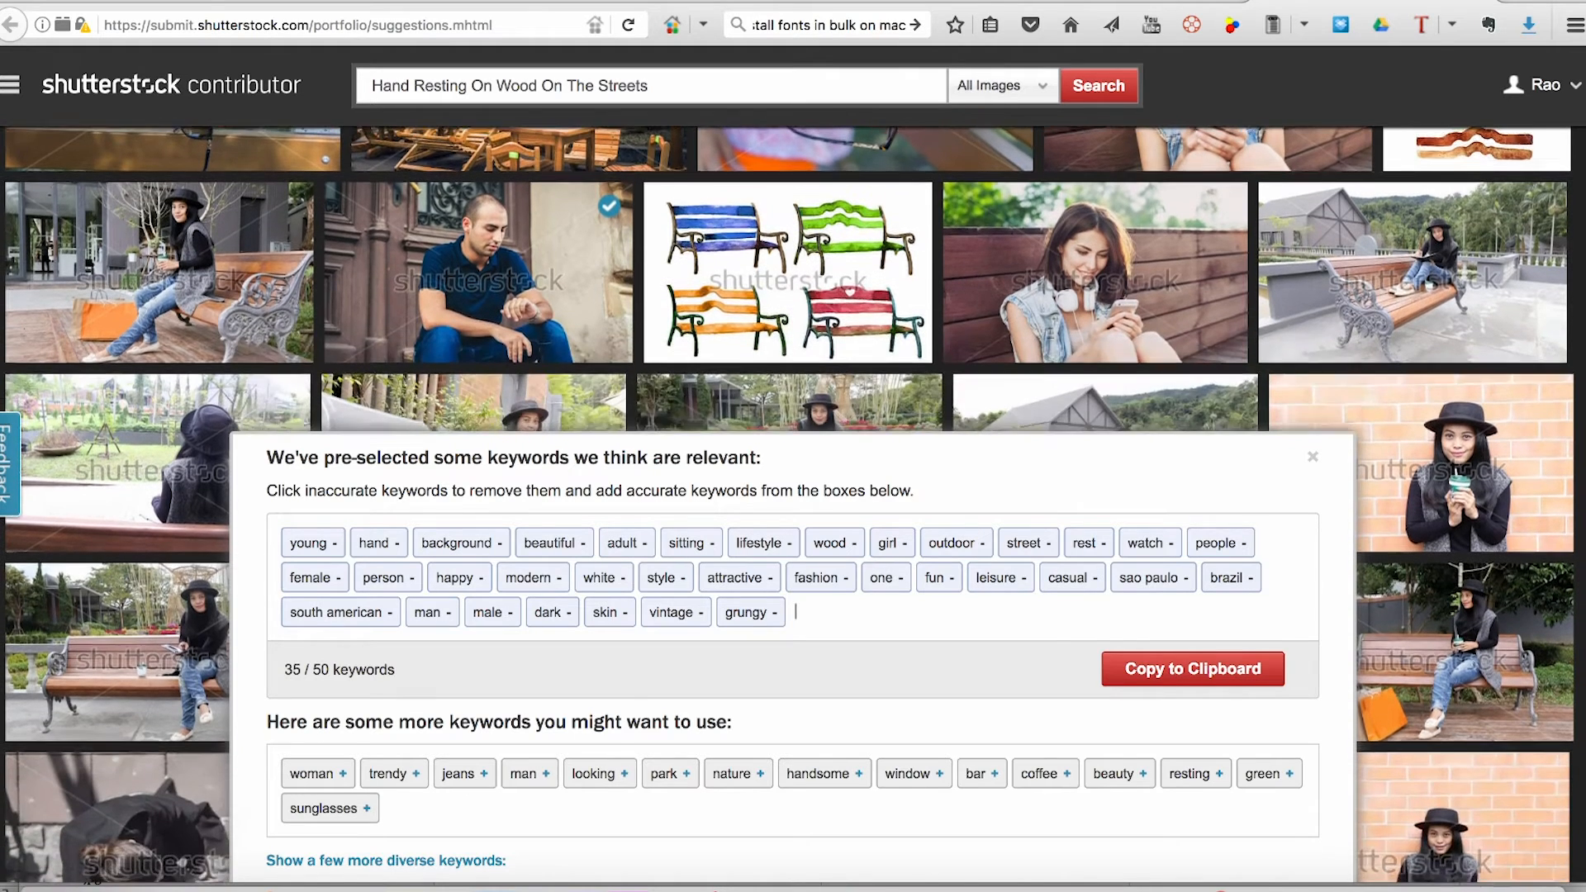
{"action": "scroll", "coordinate": [793, 578], "scroll_direction": "down", "scroll_amount": 4}
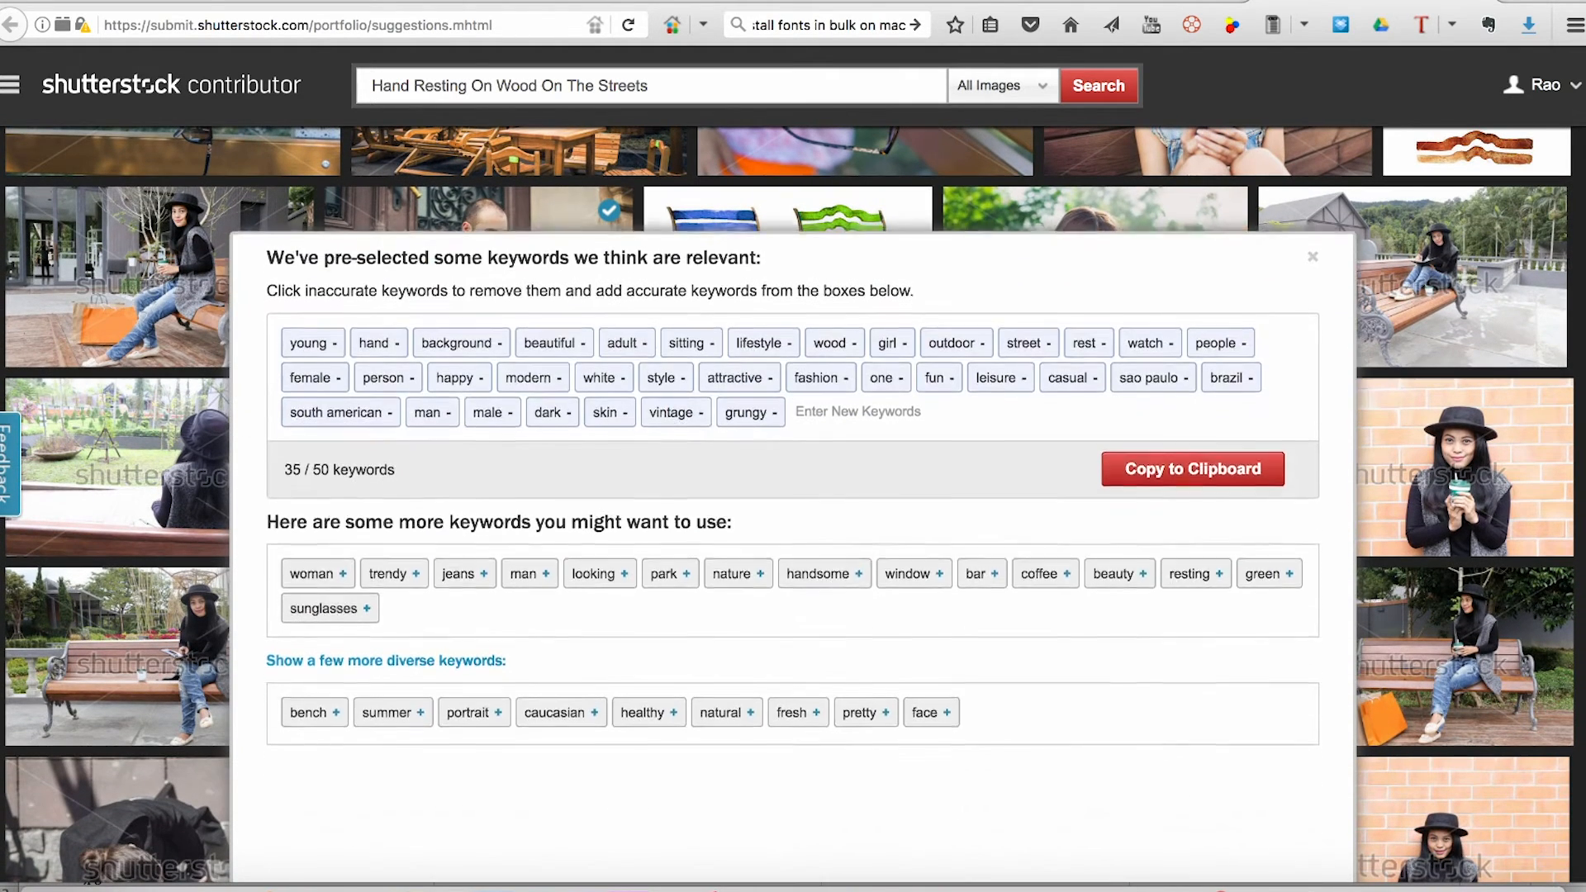
{"action": "left_click", "coordinate": [393, 711]}
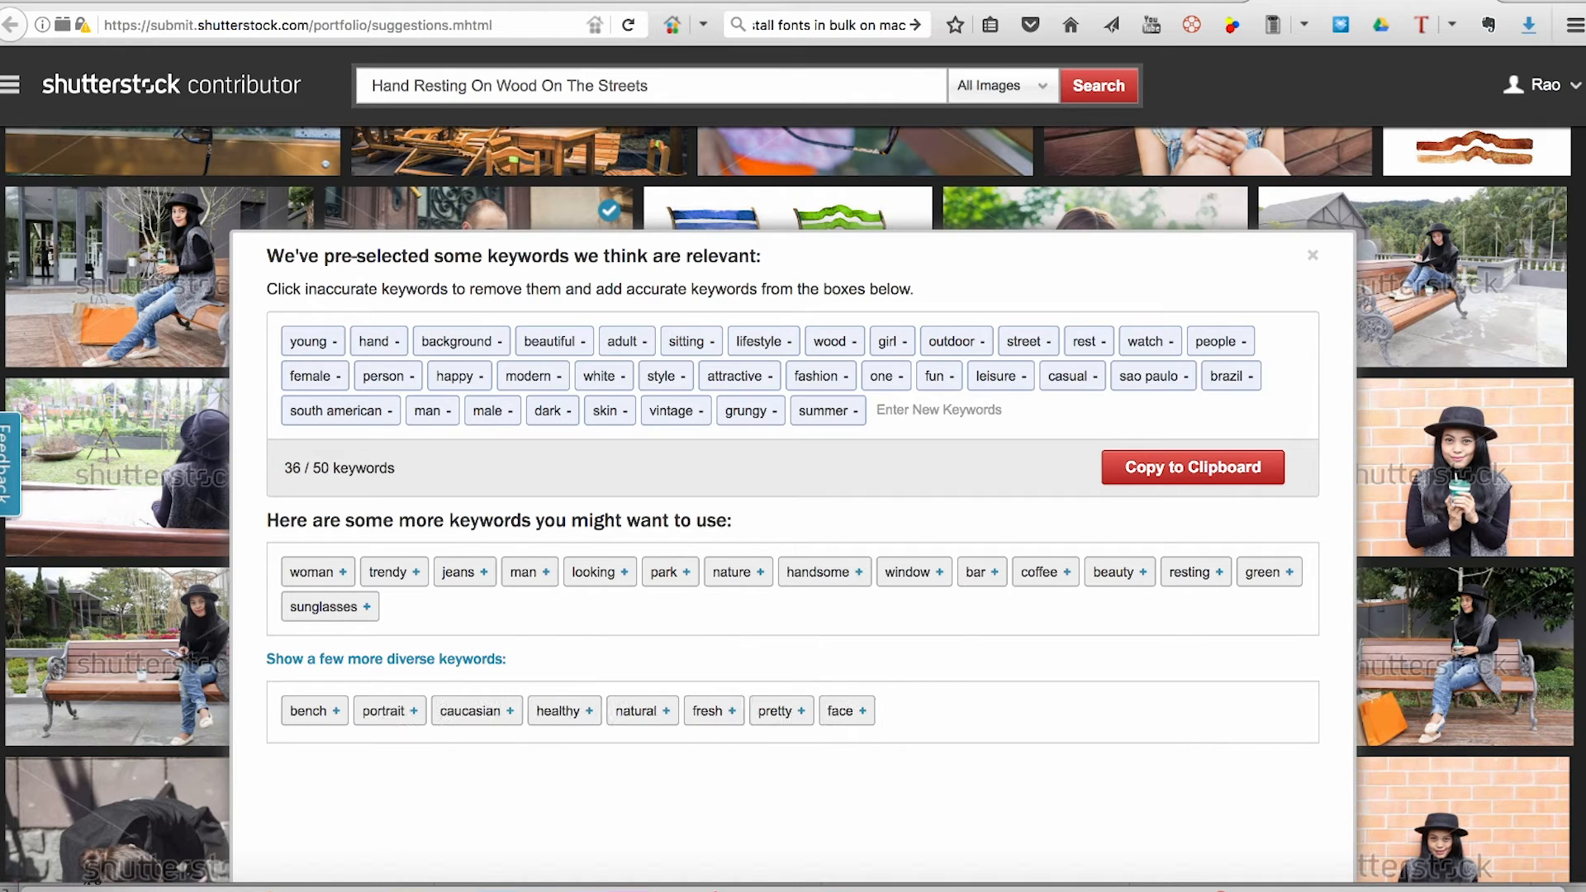
{"action": "left_click", "coordinate": [314, 711]}
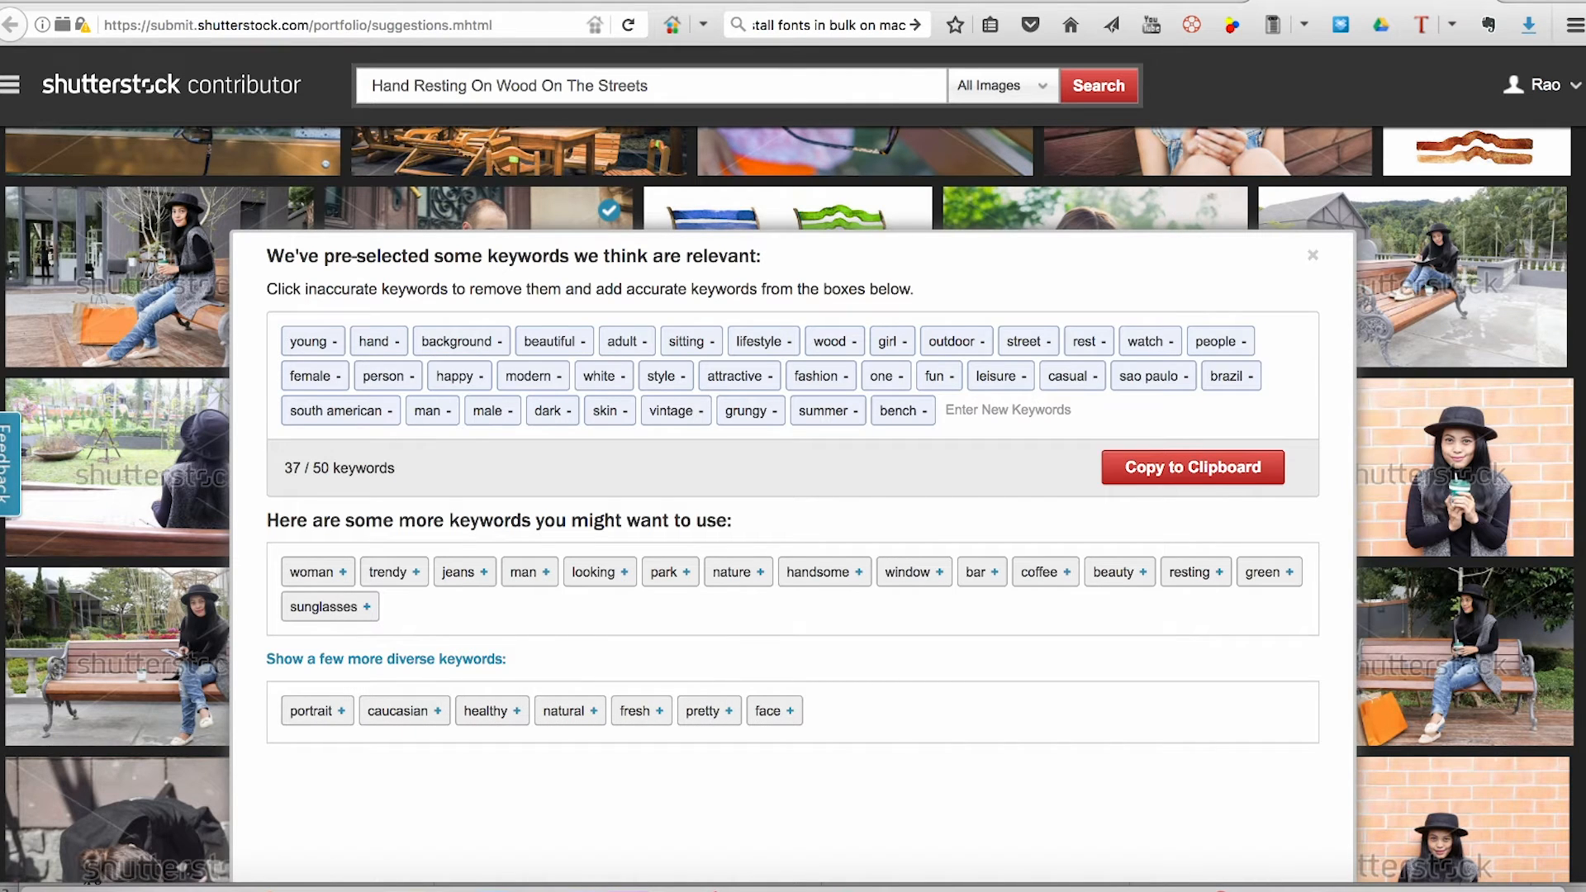
- Enter wood and streets as further custom keywords
{"action": "left_click", "coordinate": [1008, 410]}
{"action": "type", "text": "wood"}
{"action": "key", "text": "Return"}
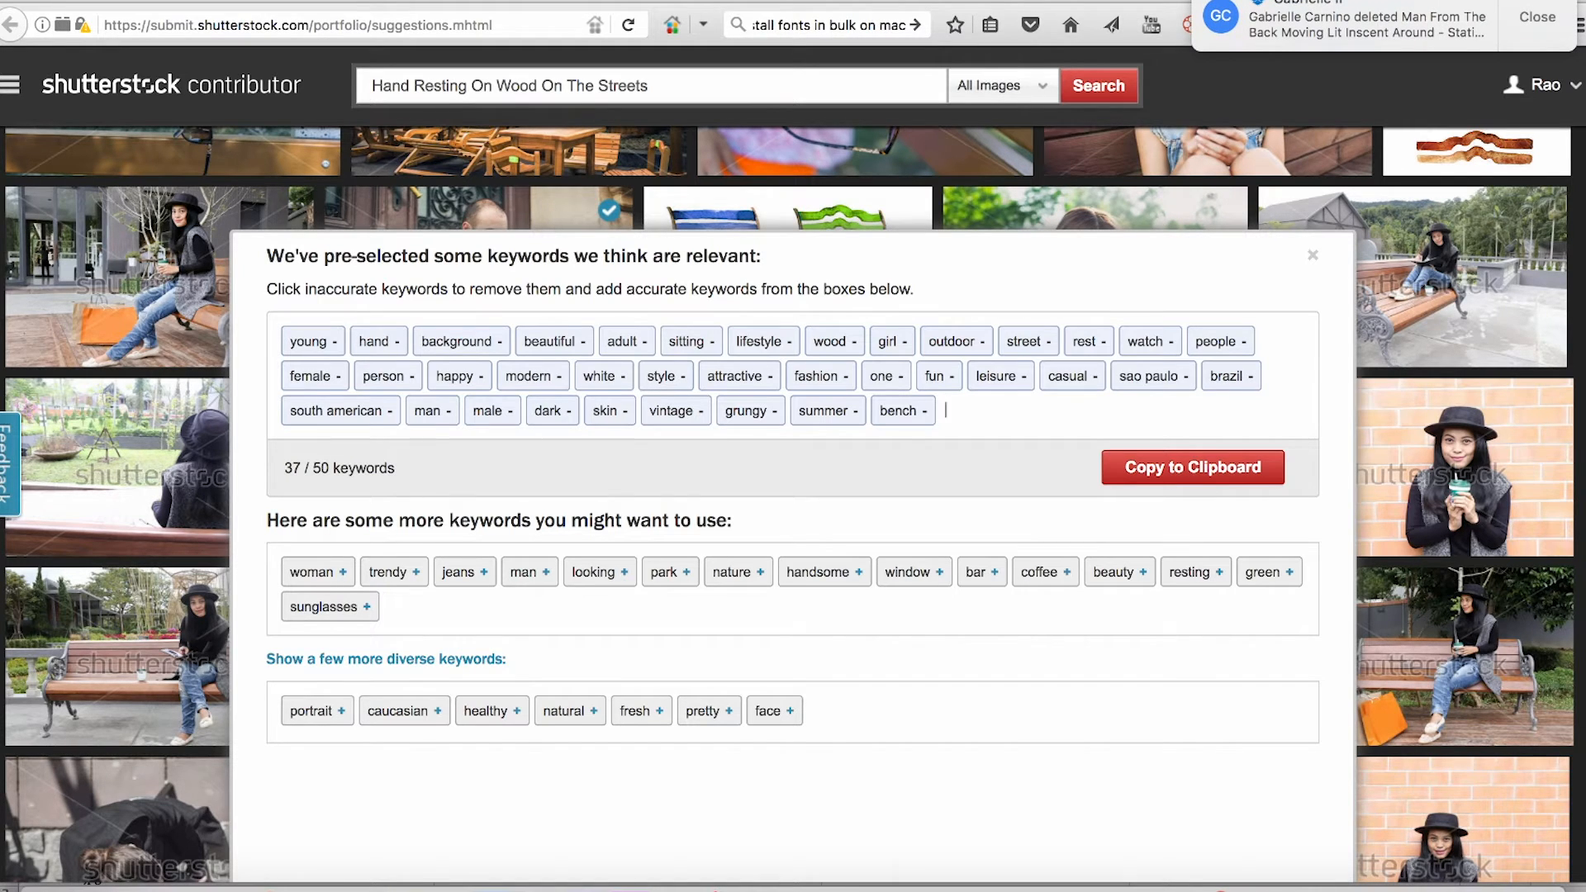
{"action": "type", "text": "streets"}
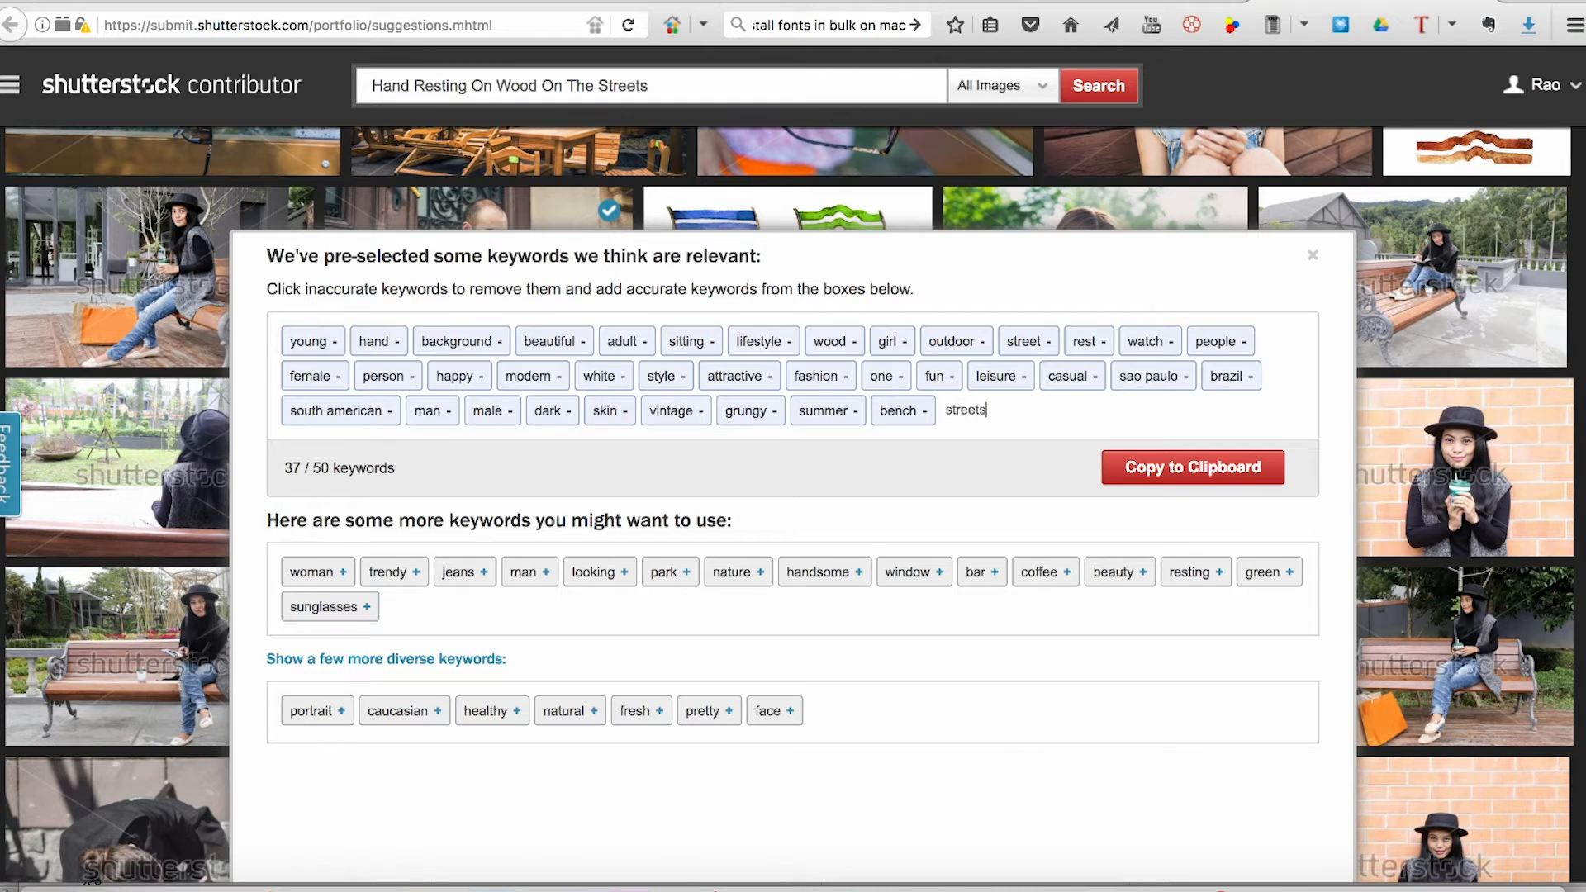
{"action": "key", "text": "Return"}
- Add the custom keywords documentary, poor and poverty, discarding the partly entered repeat of streets
{"action": "type", "text": "stre"}
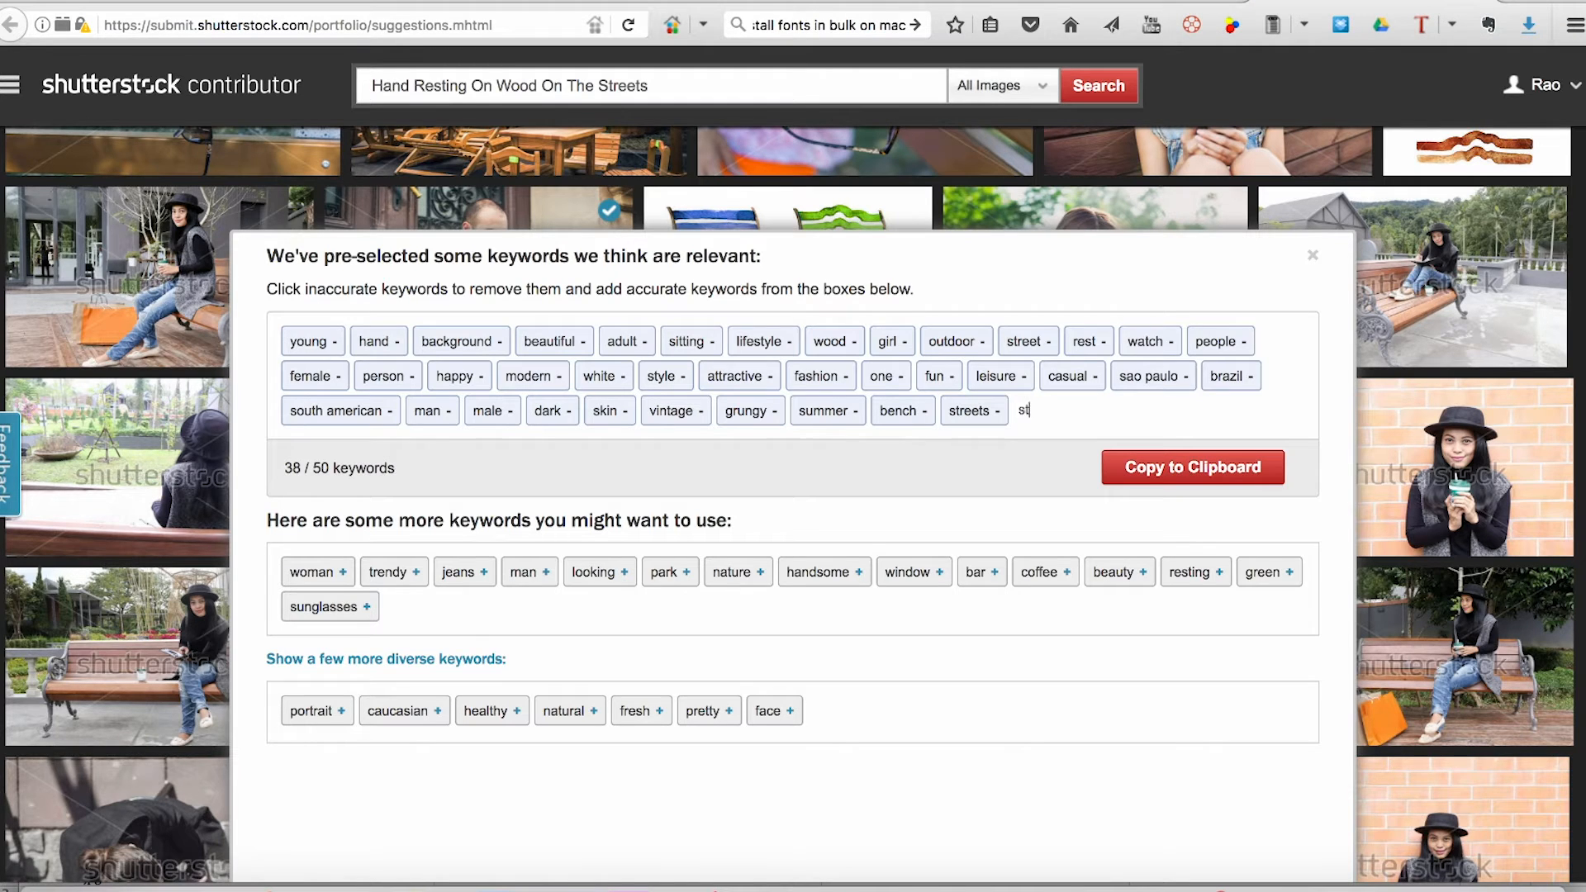
{"action": "key", "text": "BackSpace"}
{"action": "key", "text": "BackSpace"}
{"action": "key", "text": "BackSpace"}
{"action": "key", "text": "BackSpace"}
{"action": "type", "text": "documentary"}
{"action": "key", "text": "Return"}
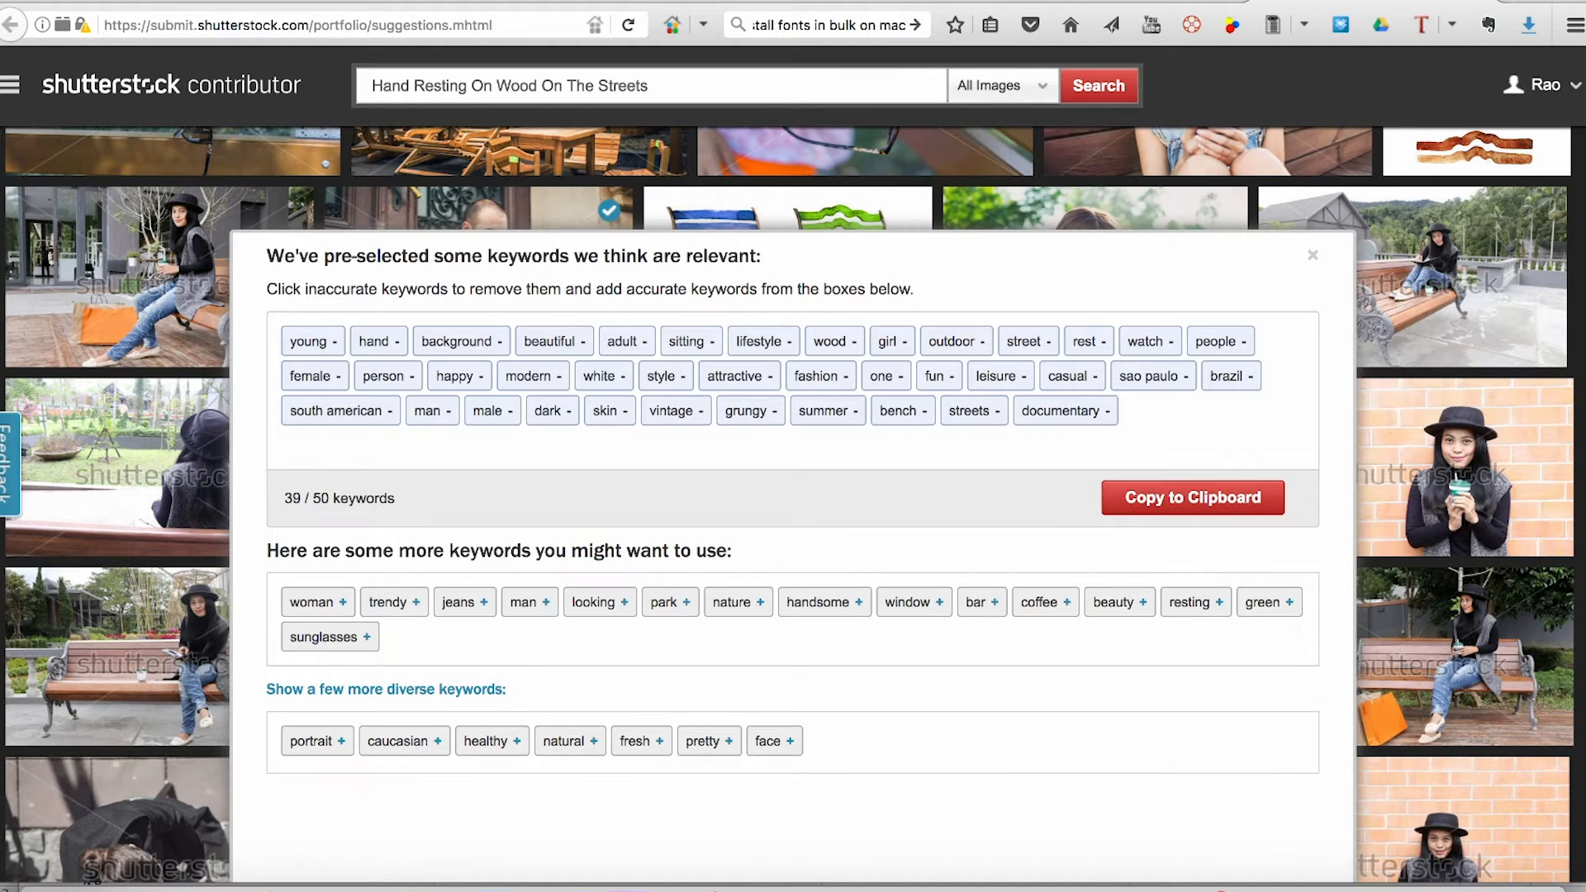
{"action": "type", "text": "poor"}
{"action": "key", "text": "Return"}
{"action": "type", "text": "p"}
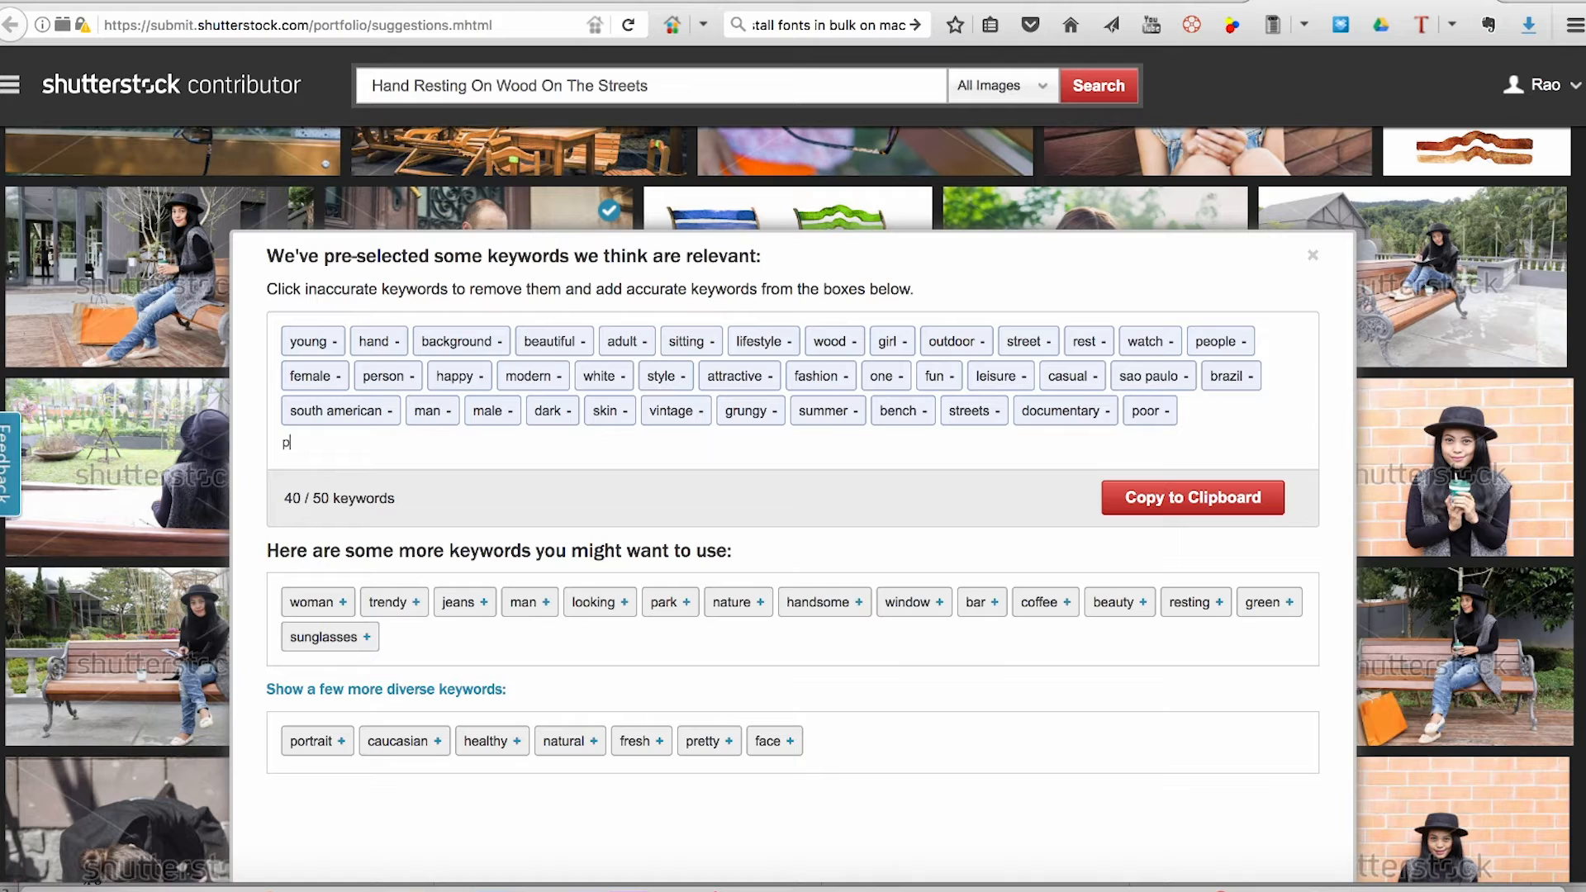
{"action": "type", "text": "overty"}
{"action": "key", "text": "Return"}
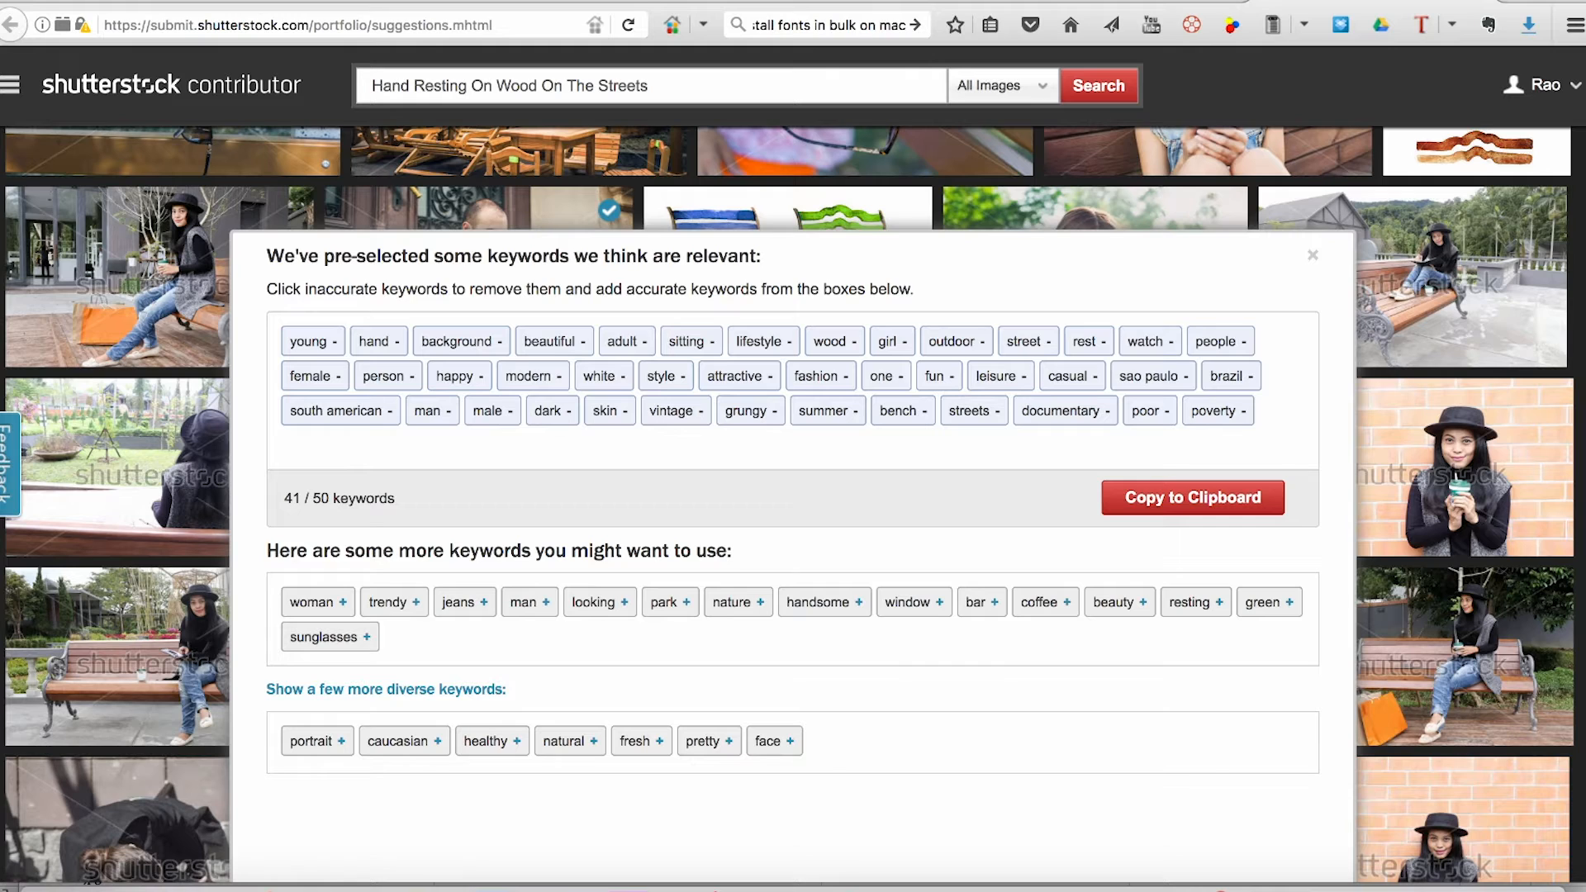
- Add the custom keywords hands, bucket, black and walls as separate entries
{"action": "type", "text": "hands"}
{"action": "key", "text": "Return"}
{"action": "type", "text": "bucket"}
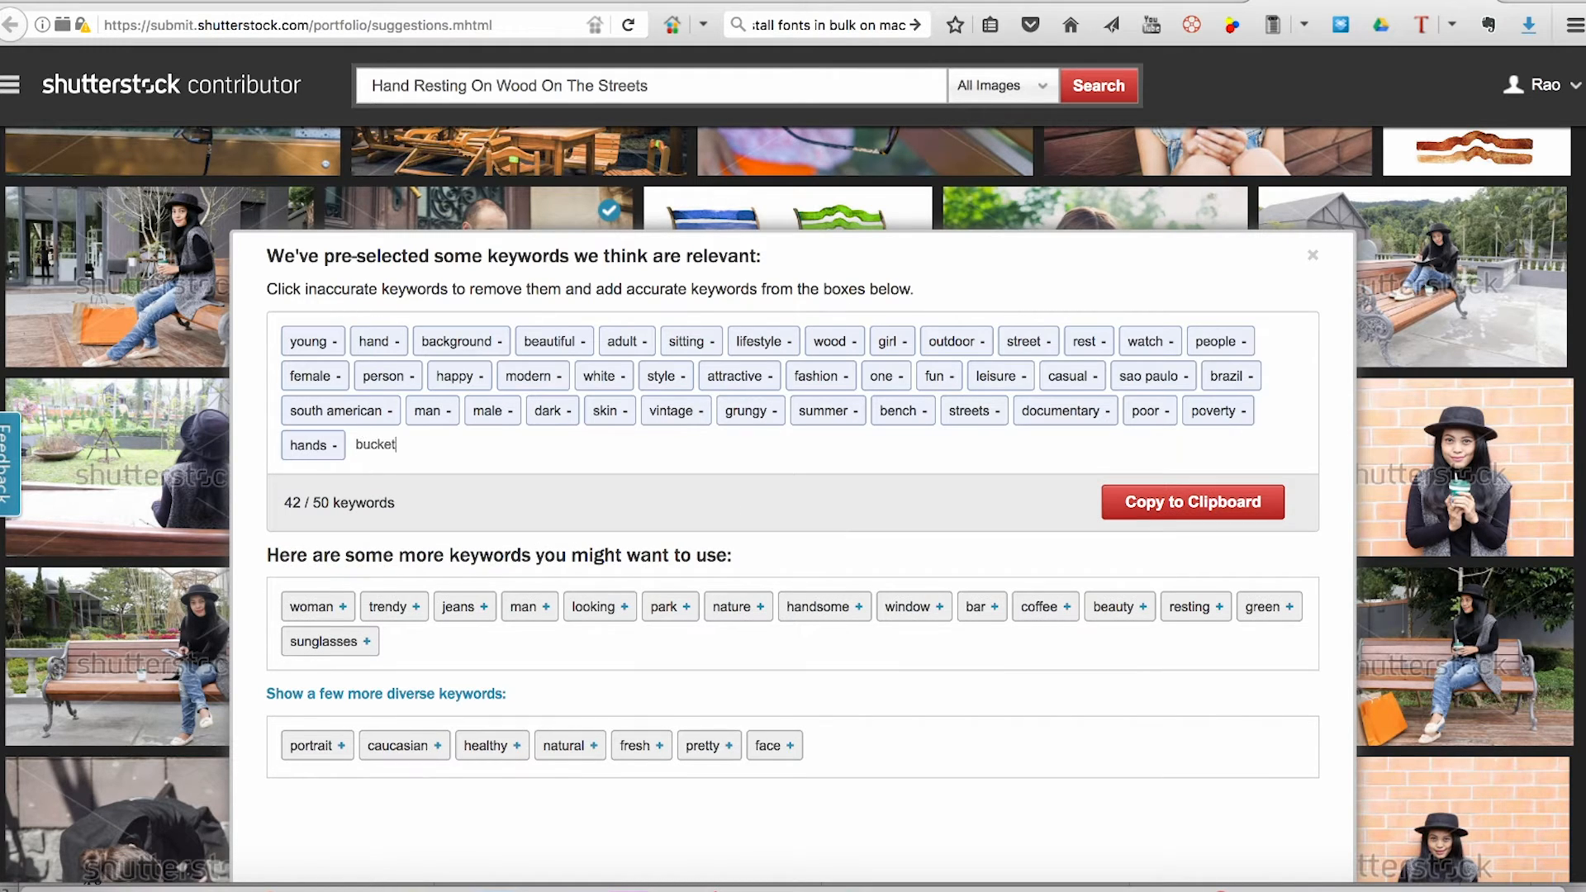
{"action": "key", "text": "Return"}
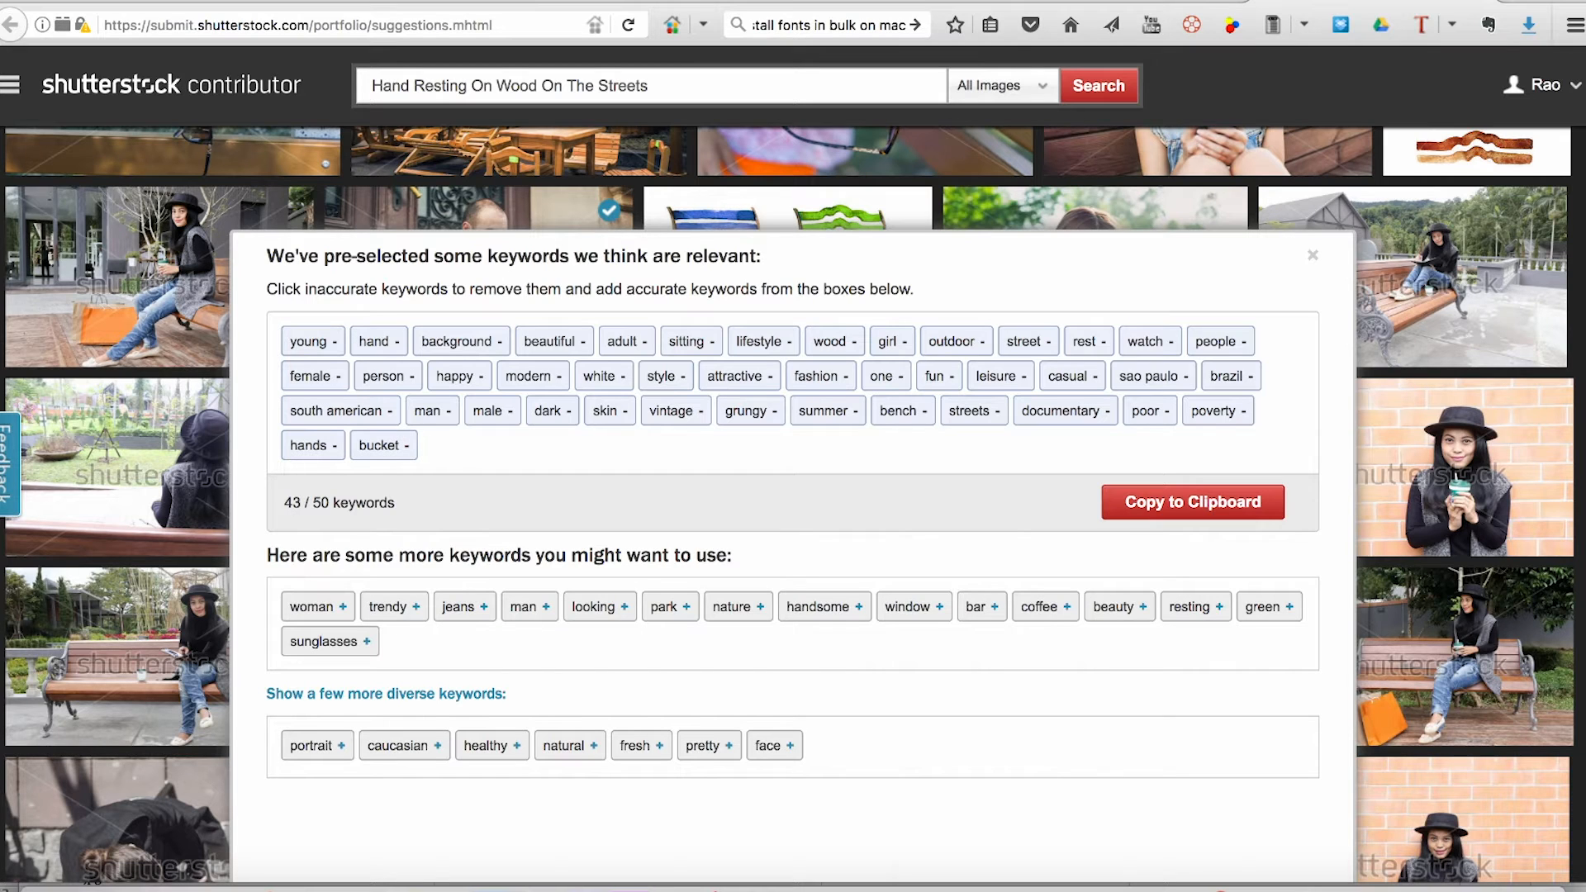
{"action": "type", "text": "black"}
{"action": "key", "text": "Return"}
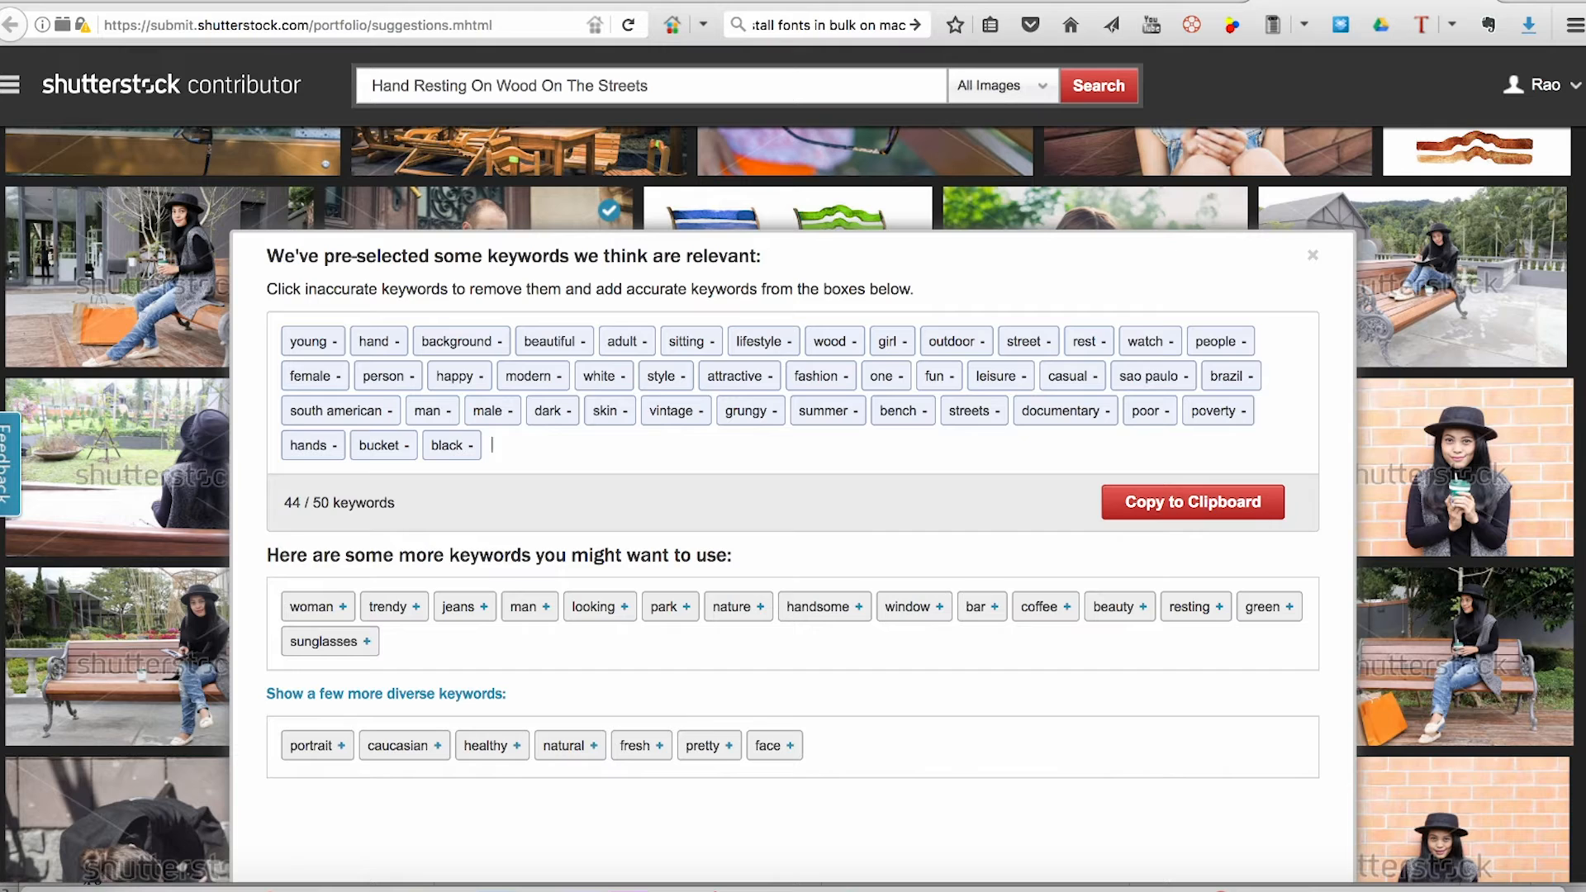
{"action": "type", "text": "walls"}
{"action": "key", "text": "Return"}
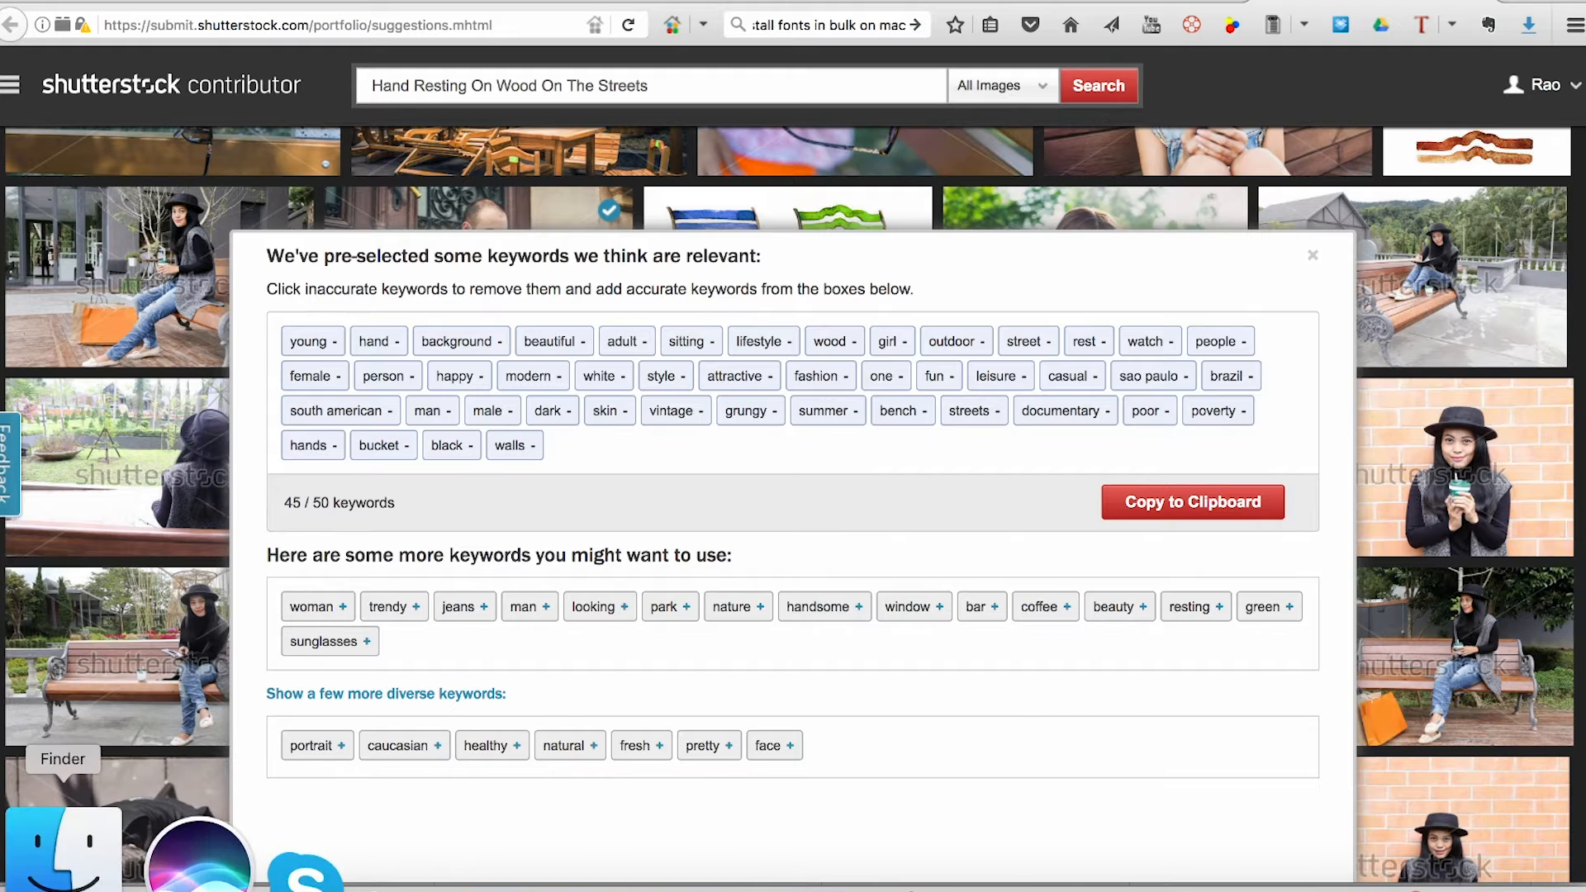
- Check the first image's preview in Finder and enter watch and cloth as custom keywords back in the keyword tool
{"action": "left_click", "coordinate": [64, 851]}
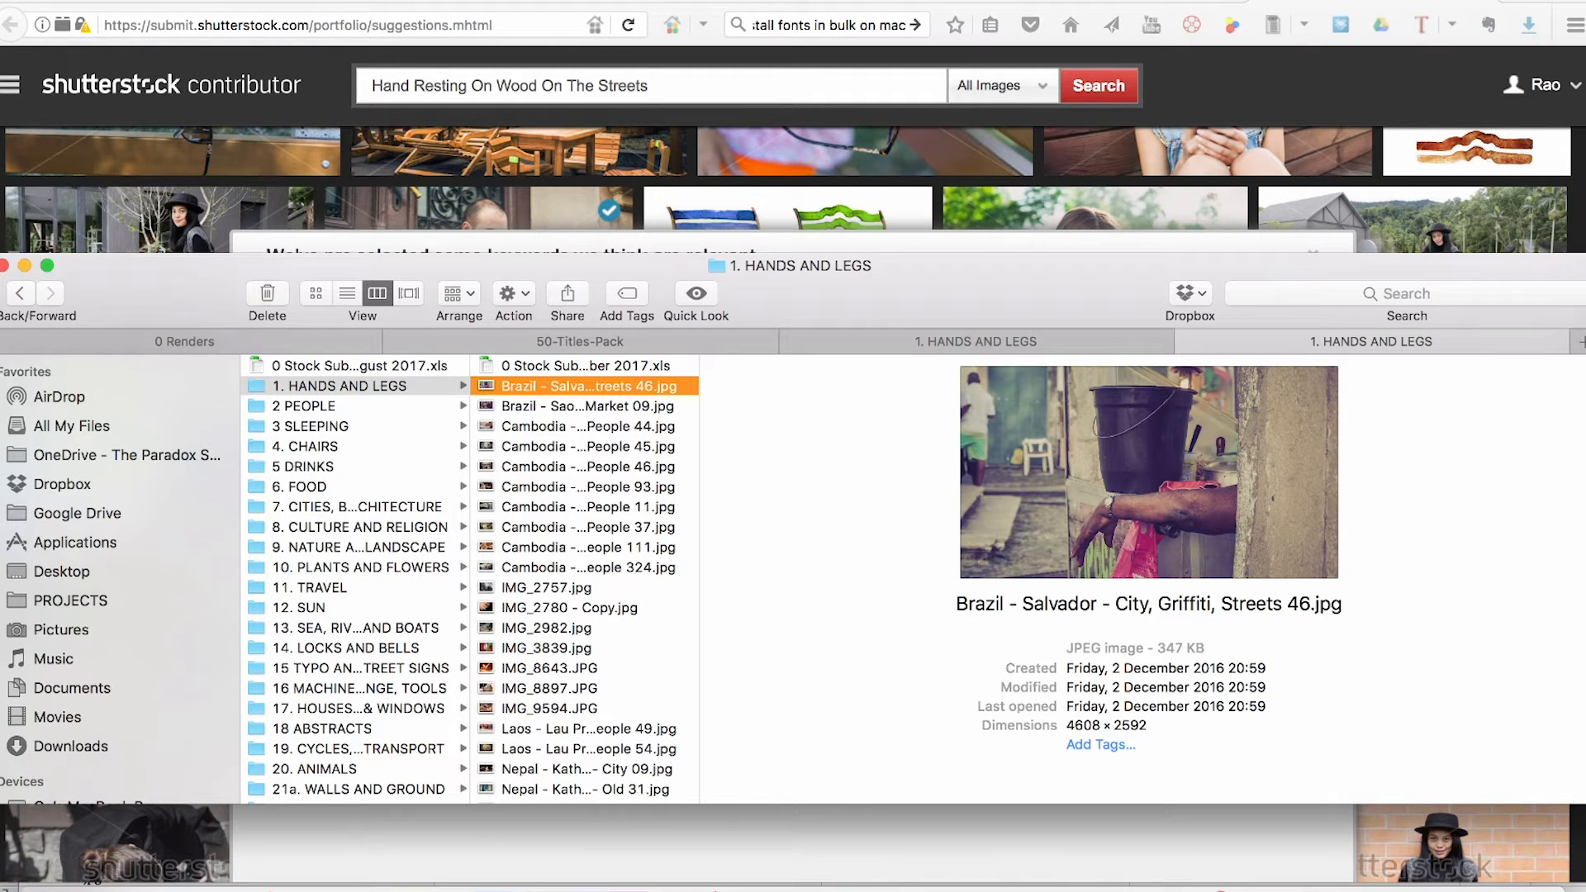
{"action": "key", "text": "super+Tab"}
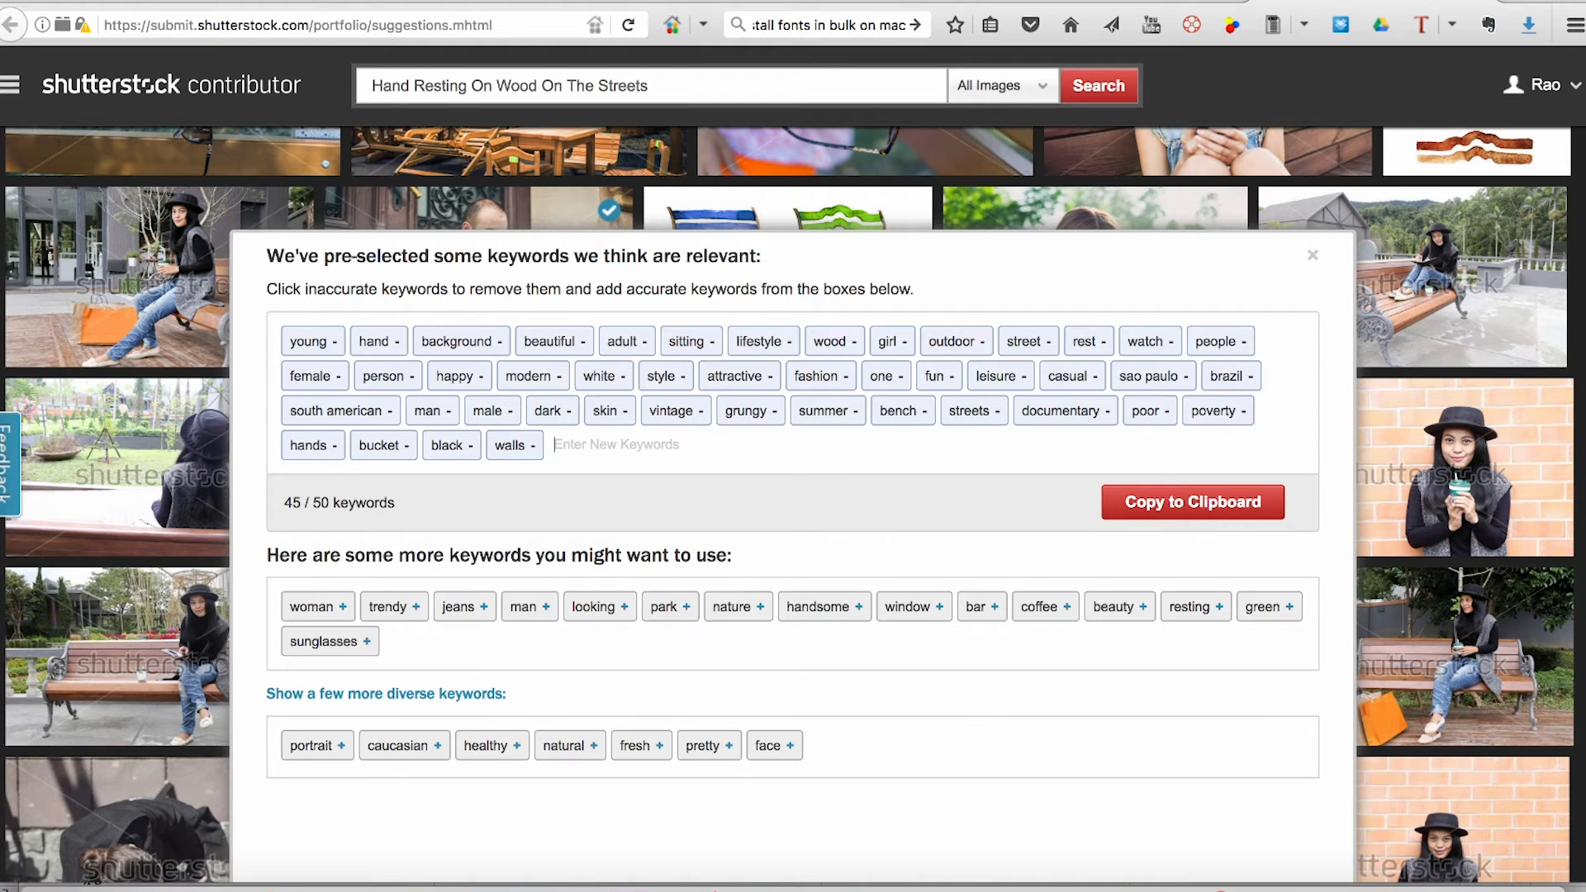
{"action": "type", "text": "watch"}
{"action": "key", "text": "Return"}
{"action": "type", "text": "cloth"}
{"action": "key", "text": "Return"}
- Copy the keyword list to the clipboard and paste it into the first image's Keywords cell in Excel
{"action": "key", "text": "Tab"}
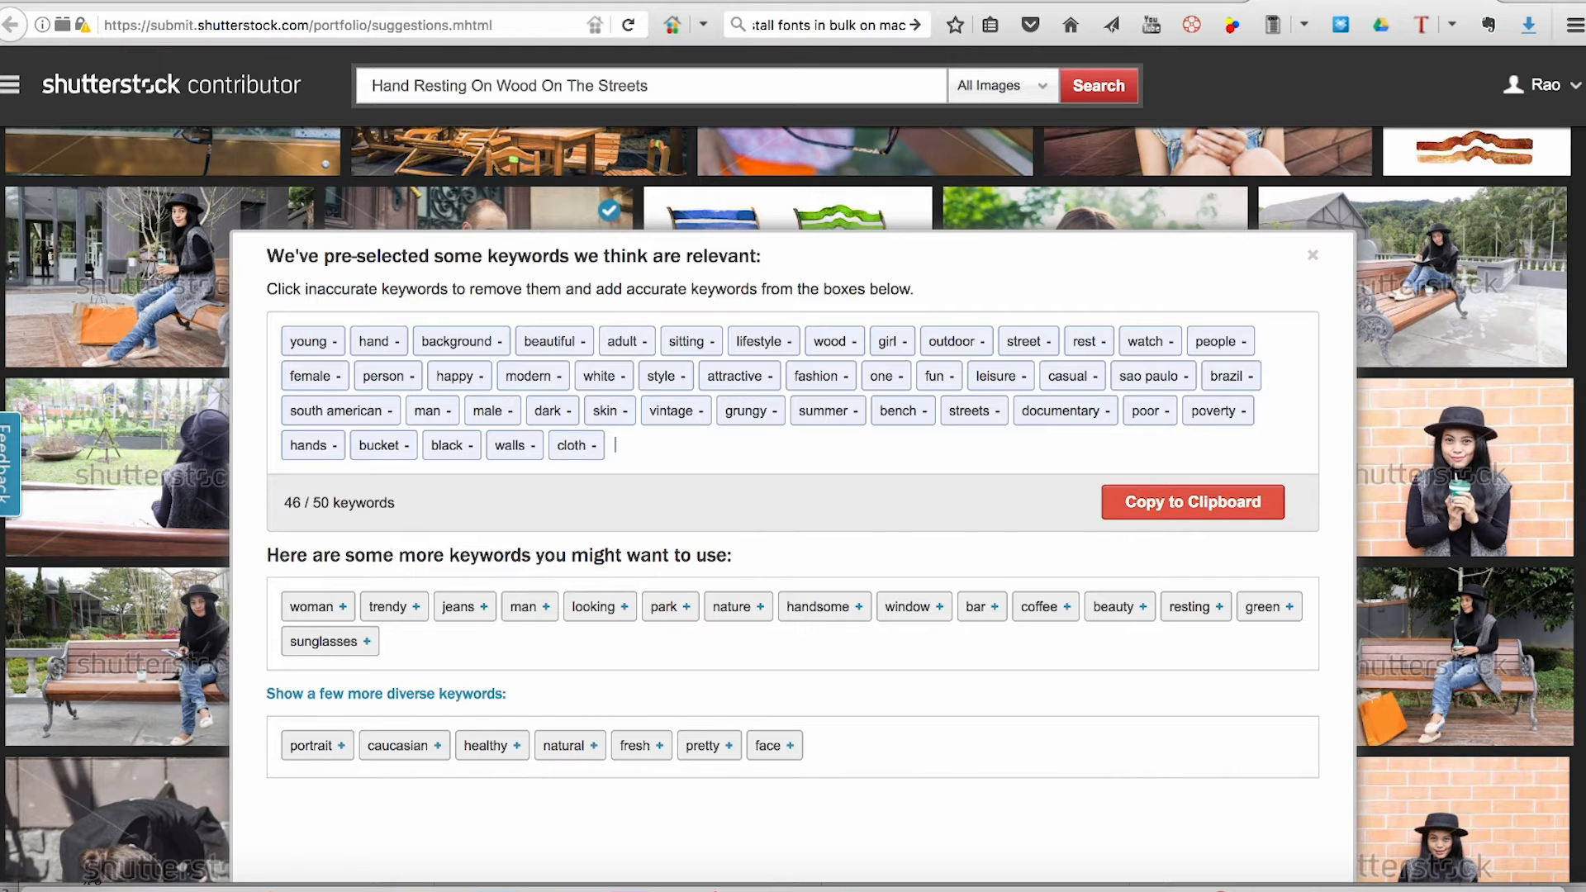
{"action": "key", "text": "Return"}
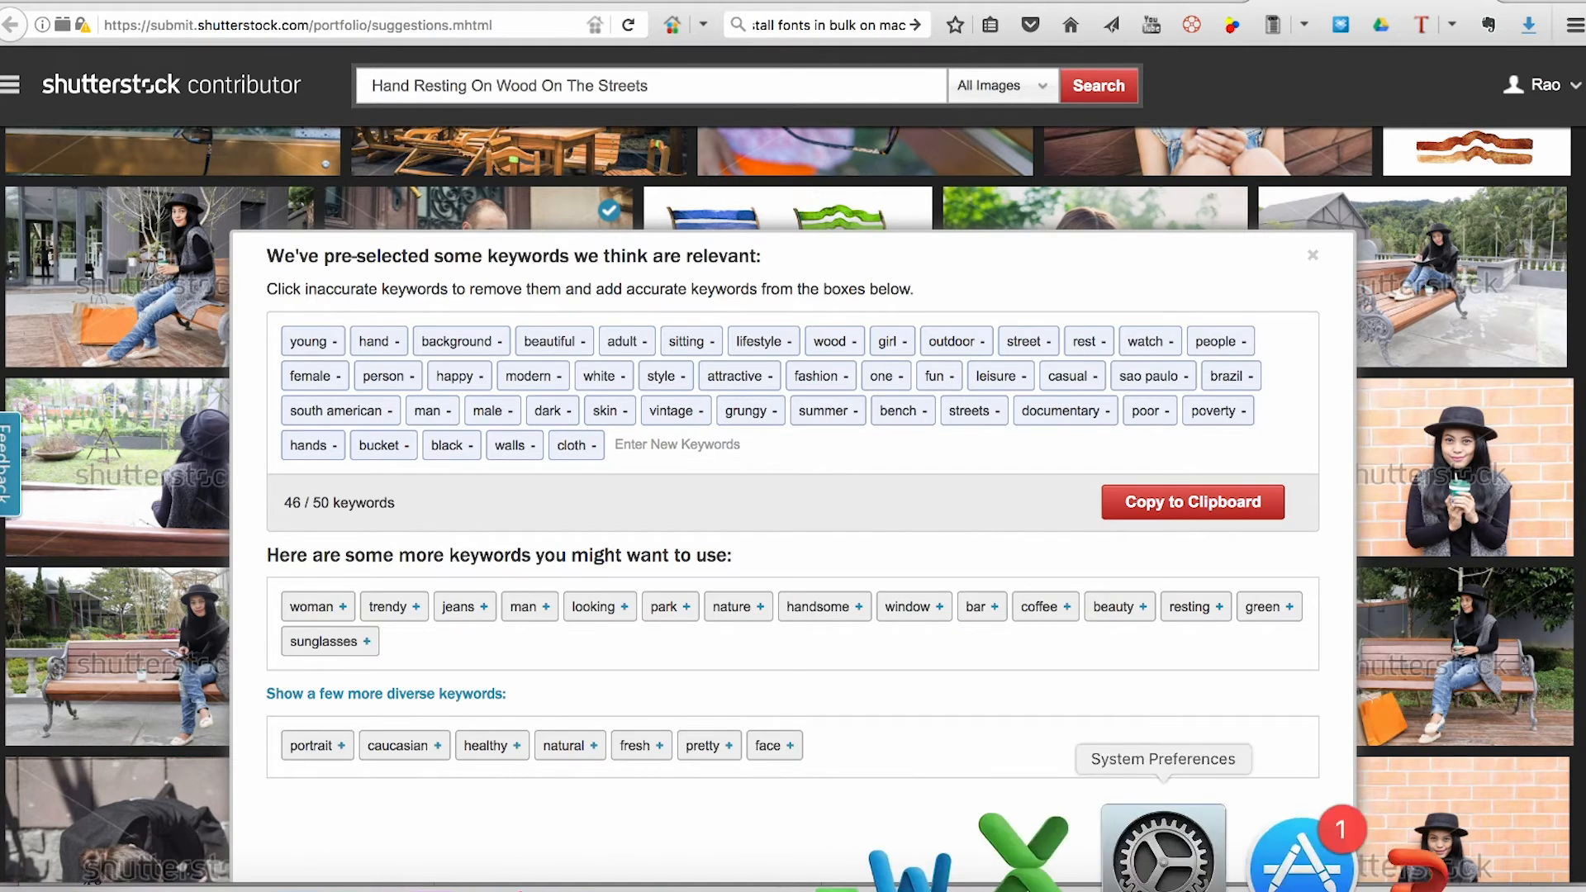
{"action": "left_click", "coordinate": [1103, 855]}
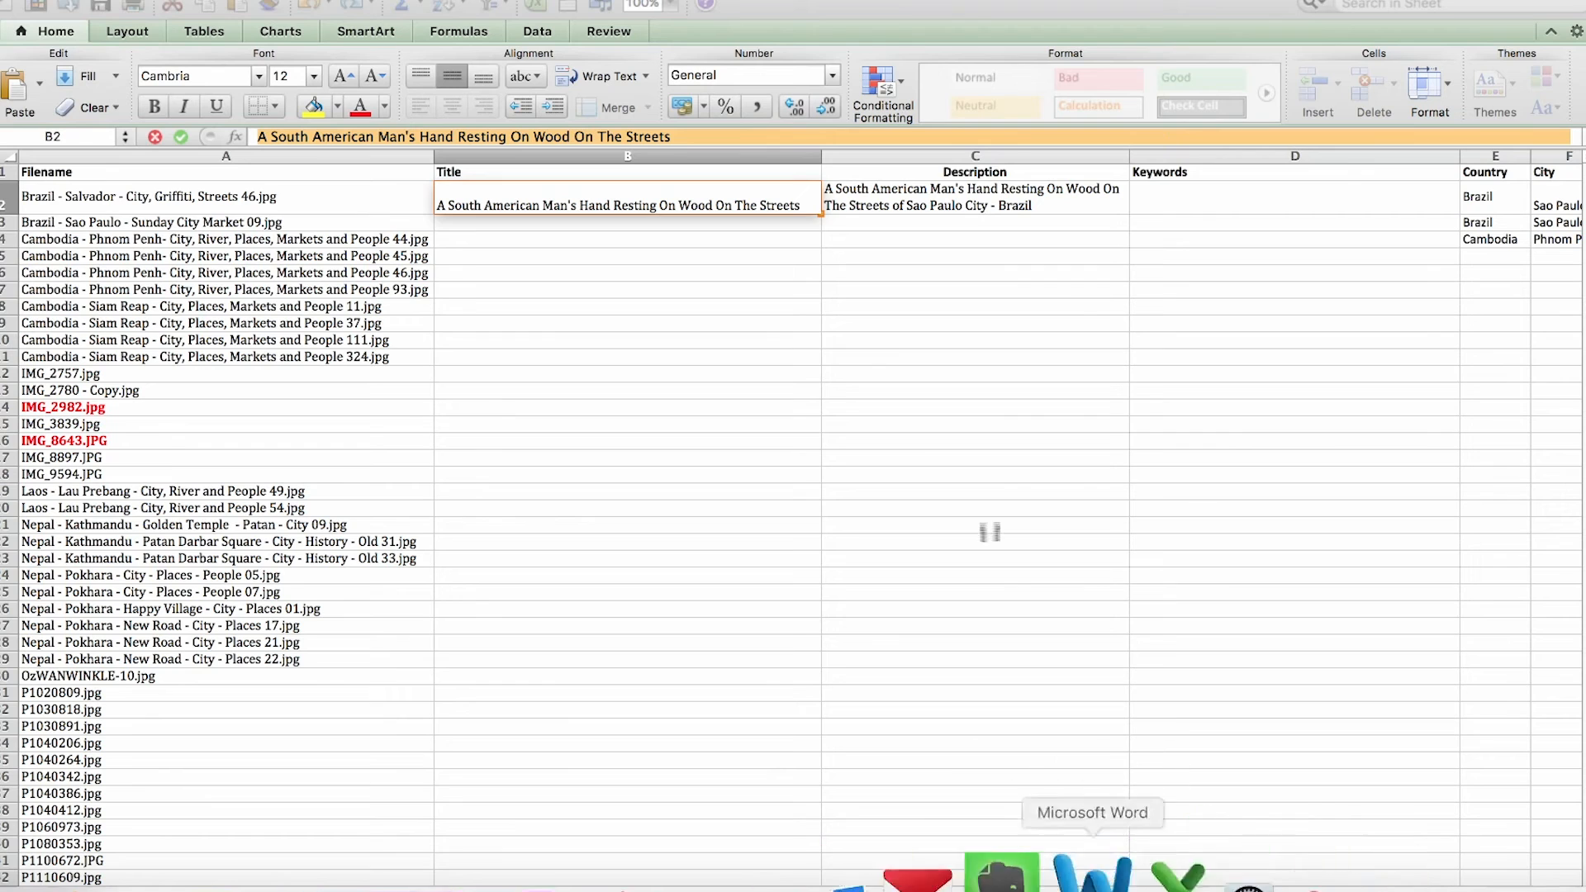
{"action": "left_click", "coordinate": [1165, 206]}
{"action": "key", "text": "super+v"}
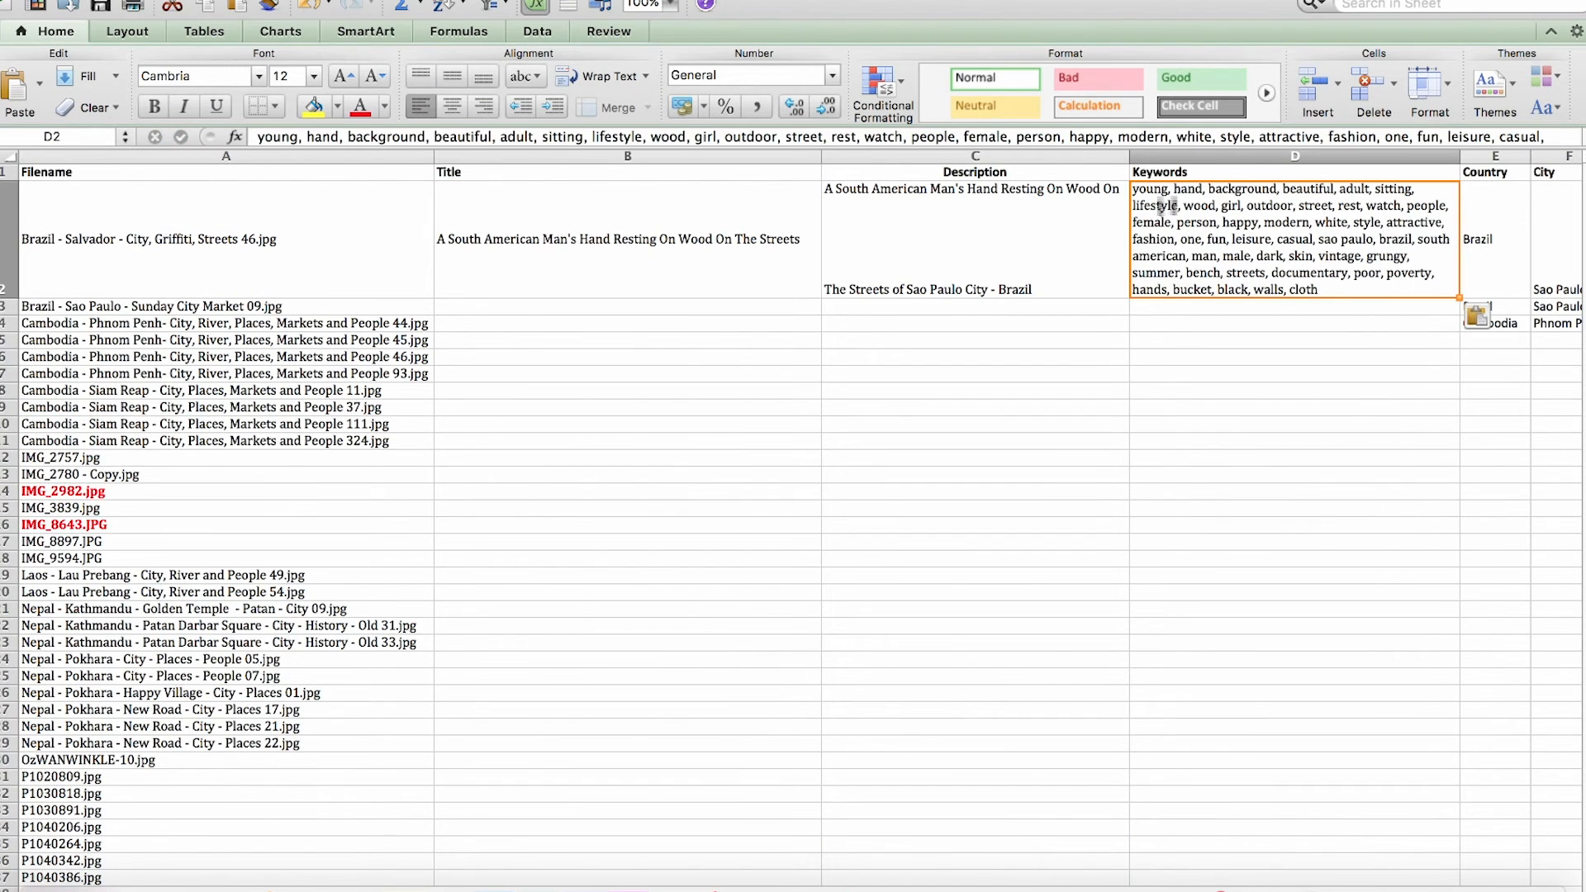
{"action": "left_click", "coordinate": [1201, 310]}
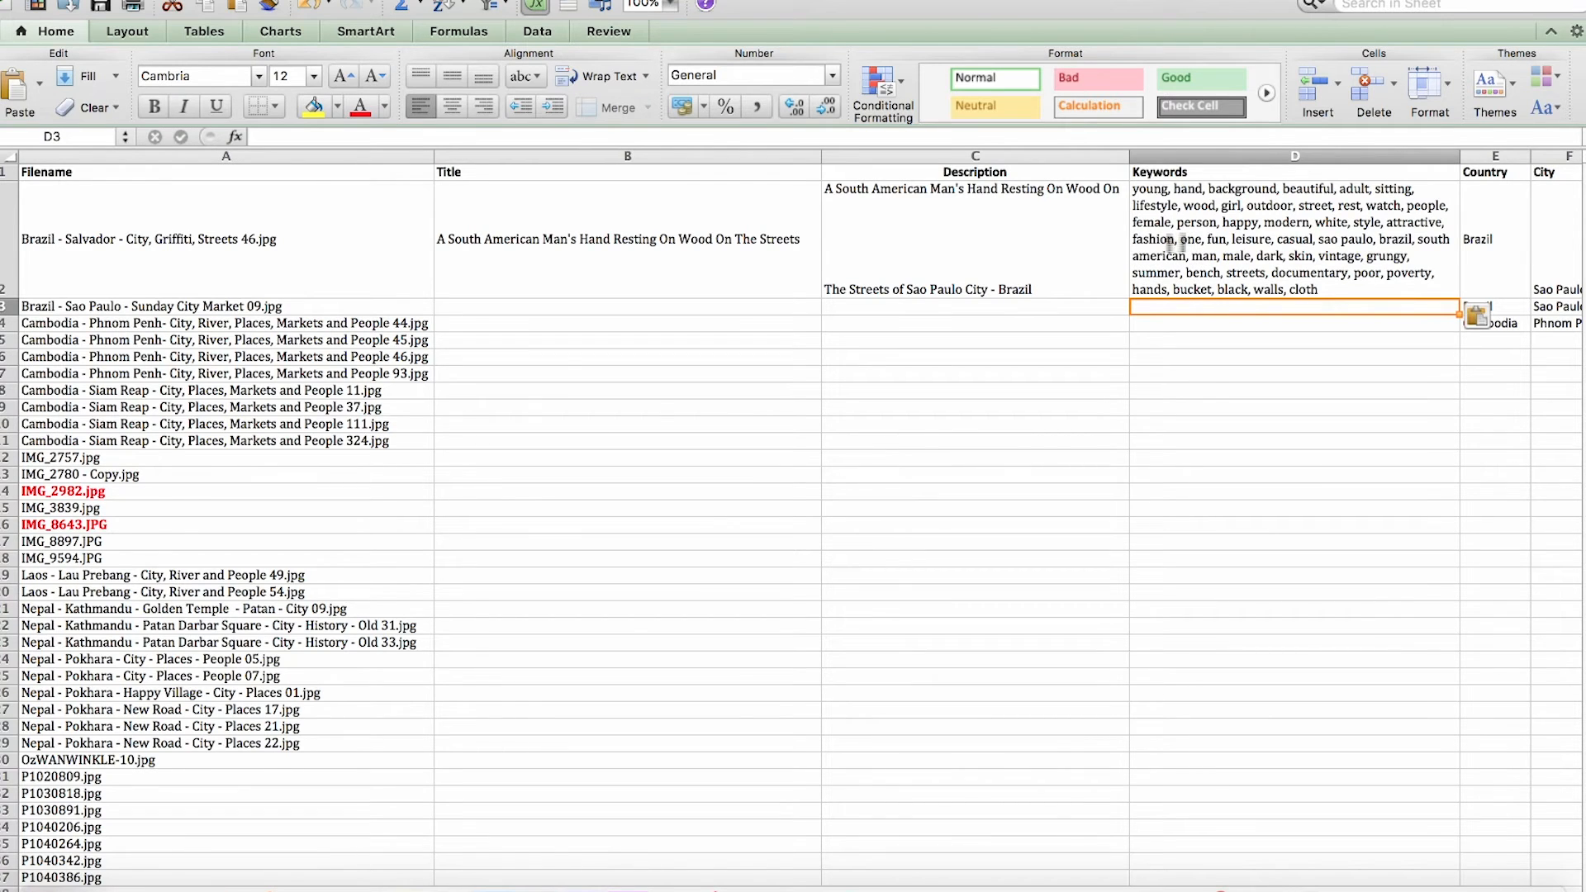
{"action": "key", "text": "Left"}
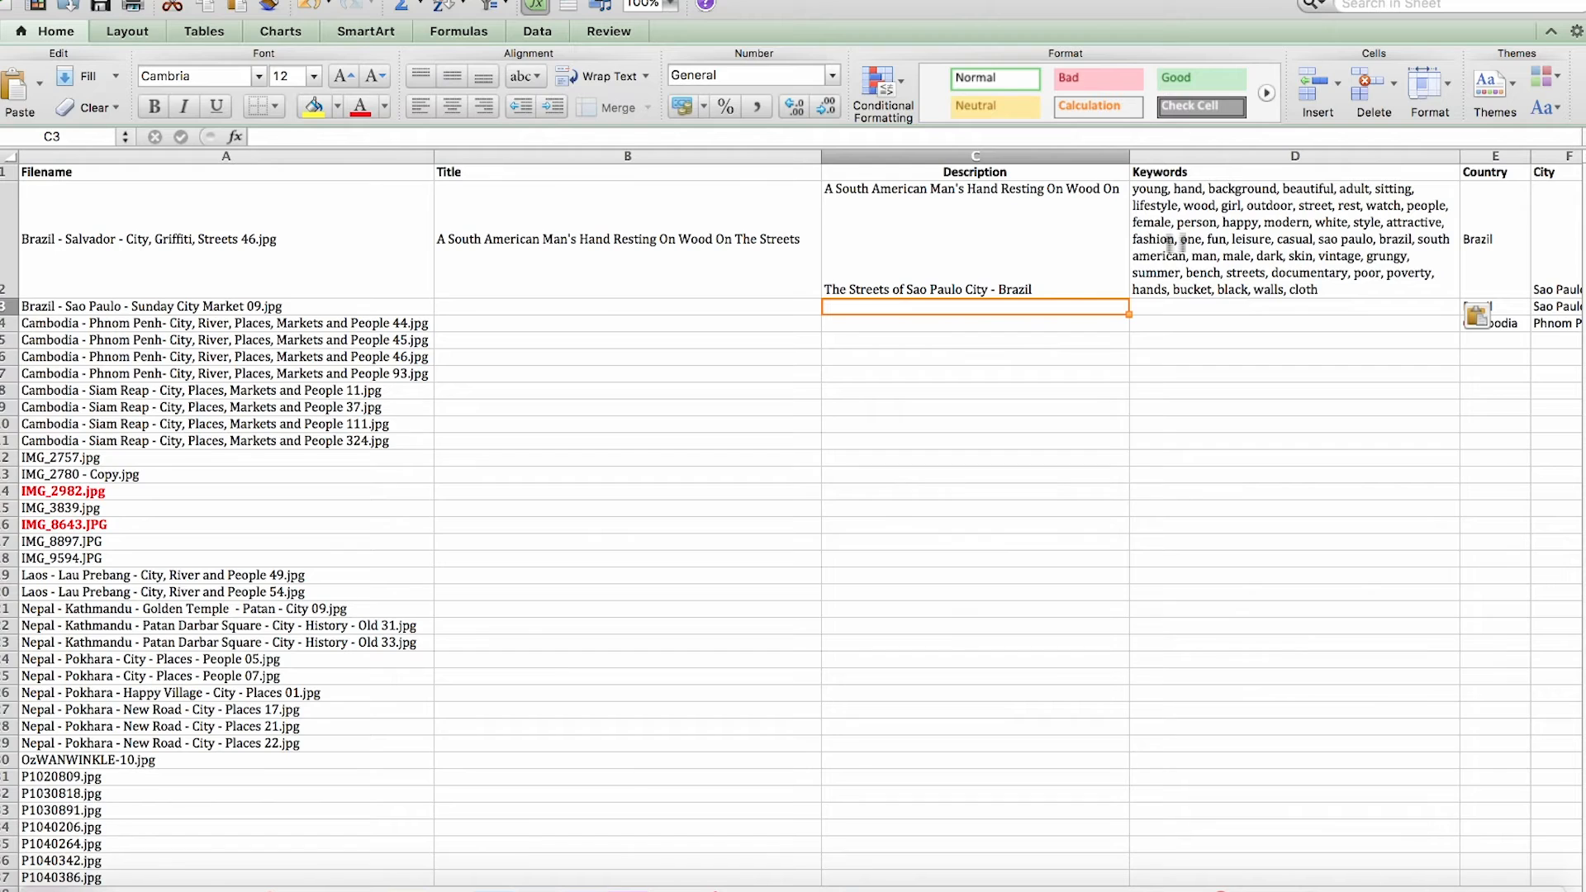
{"action": "key", "text": "Left"}
{"action": "key", "text": "Left"}
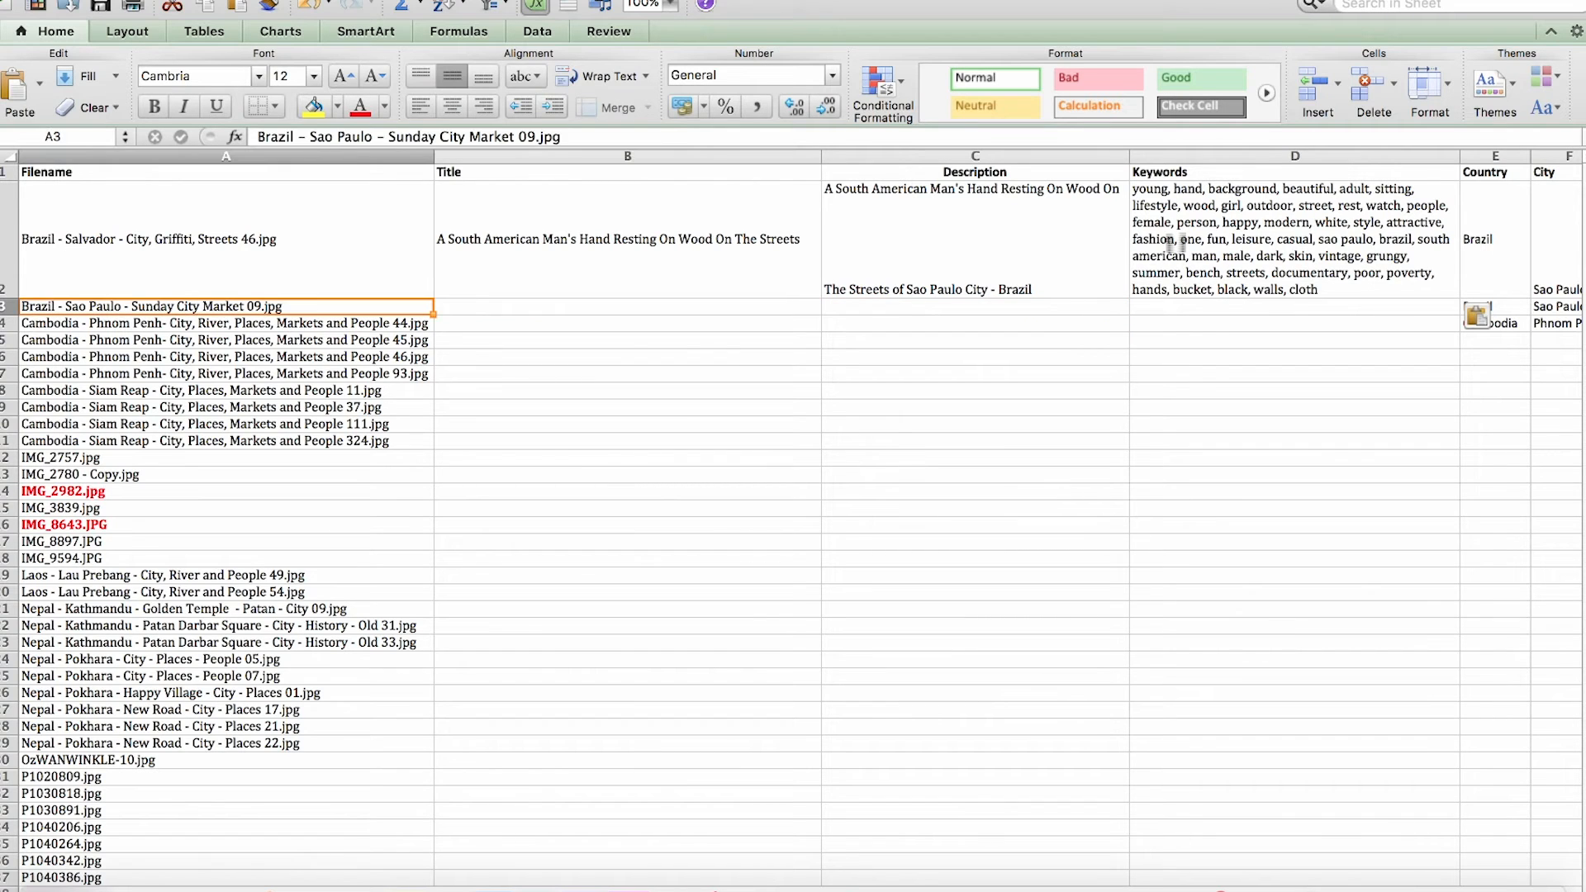
{"action": "key", "text": "Right"}
{"action": "key", "text": "Right"}
{"action": "key", "text": "Right"}
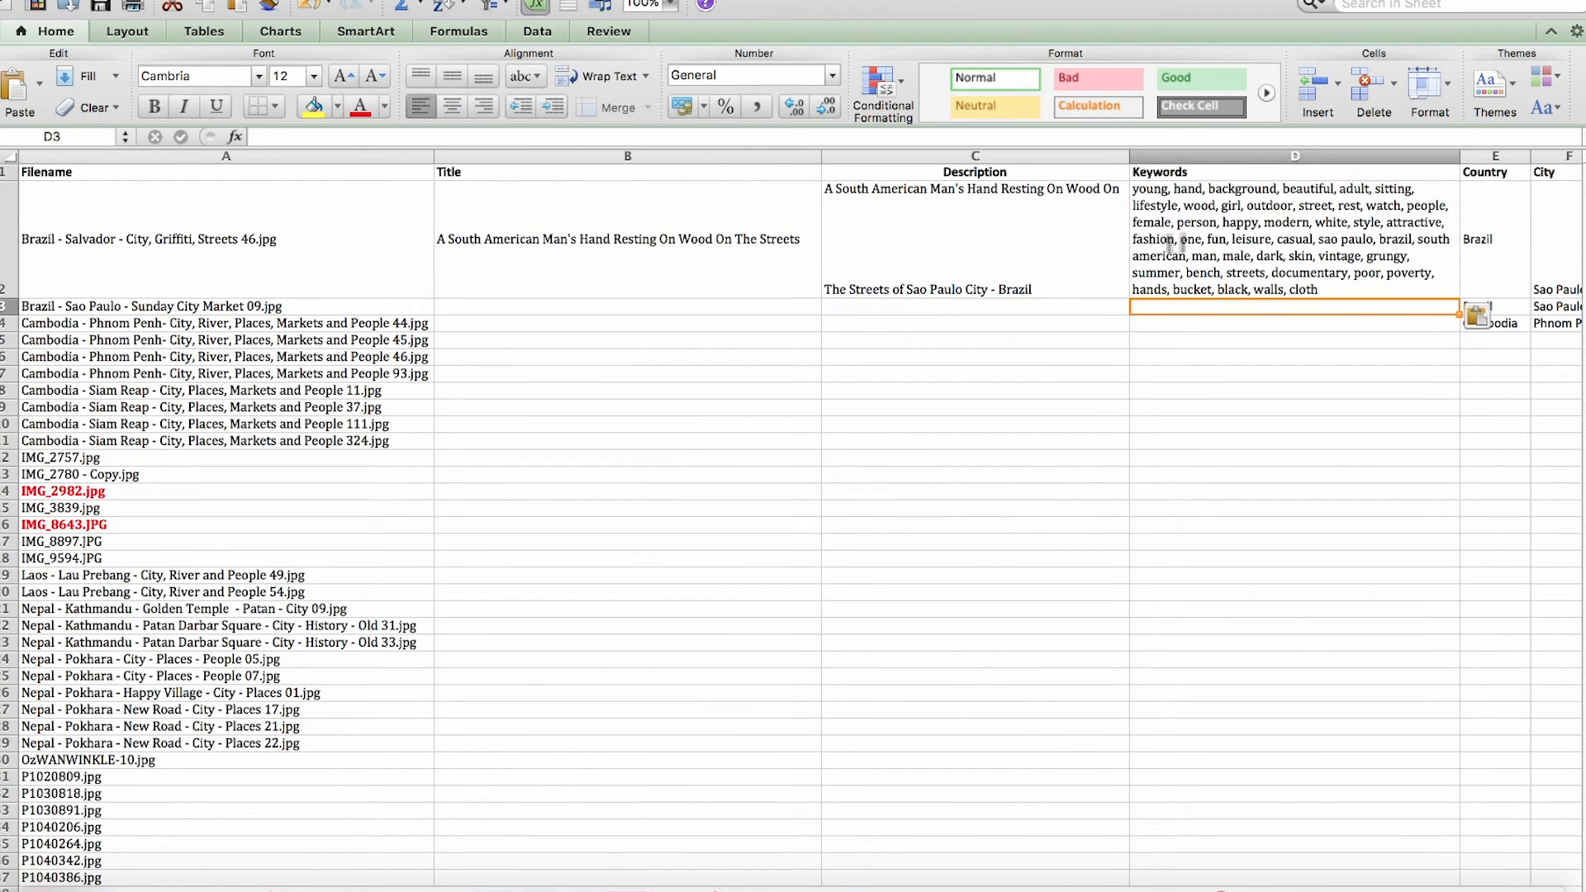
{"action": "key", "text": "Up"}
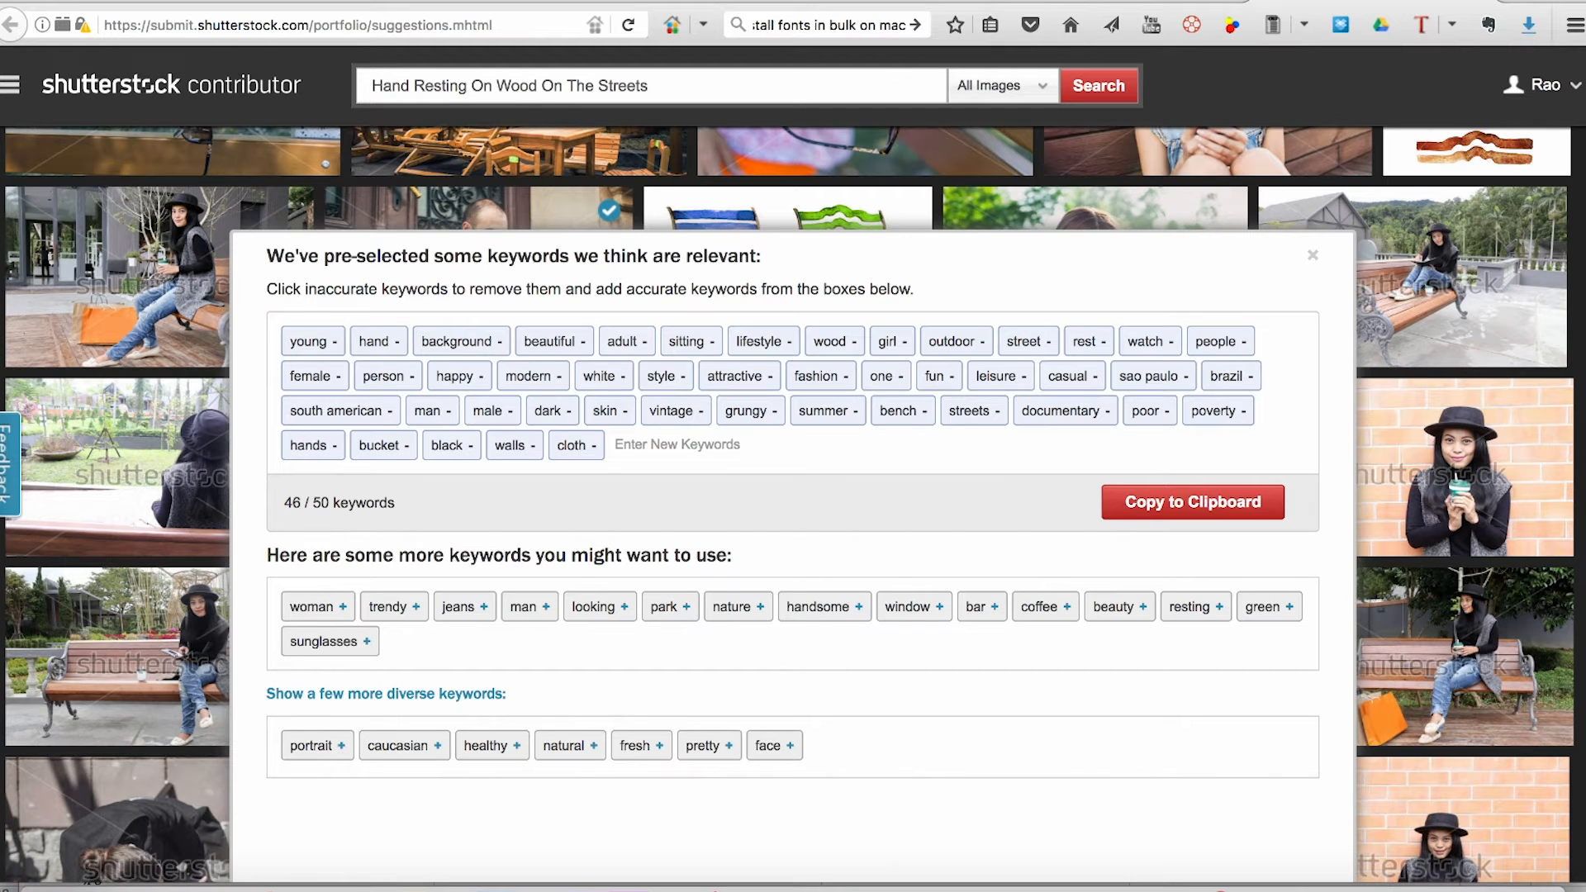
- Return to the Shutterstock keyword tool and enter people, portrait, hand, legs and feet as custom keywords
{"action": "left_click", "coordinate": [660, 444]}
{"action": "type", "text": "people"}
{"action": "key", "text": "Return"}
{"action": "type", "text": "portrait"}
{"action": "key", "text": "Return"}
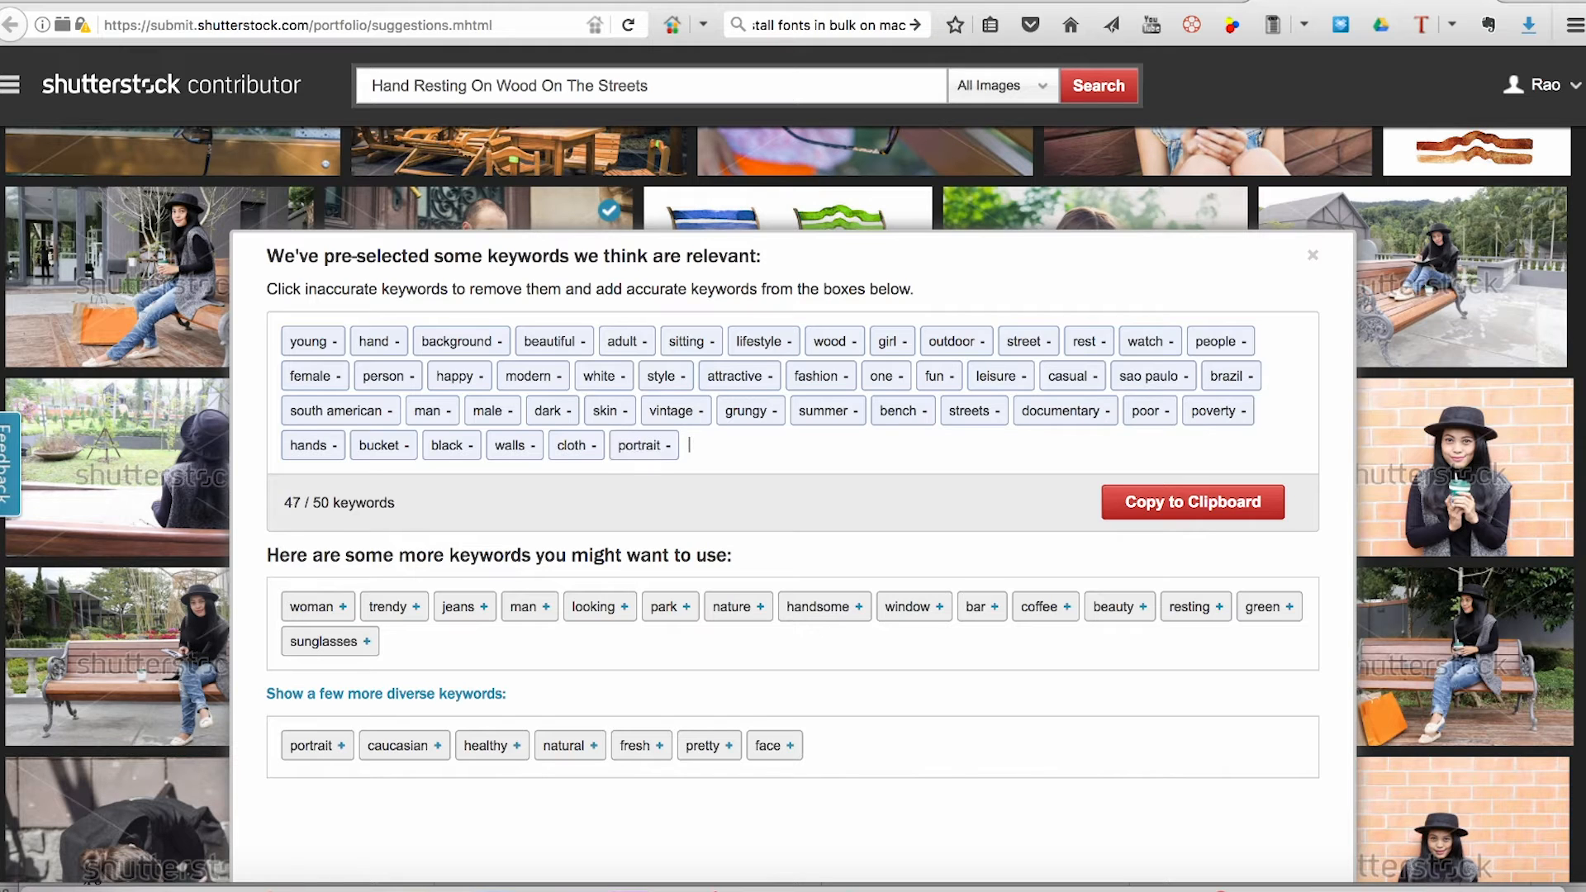
{"action": "type", "text": "hand"}
{"action": "key", "text": "Return"}
{"action": "type", "text": "legs"}
{"action": "key", "text": "Return"}
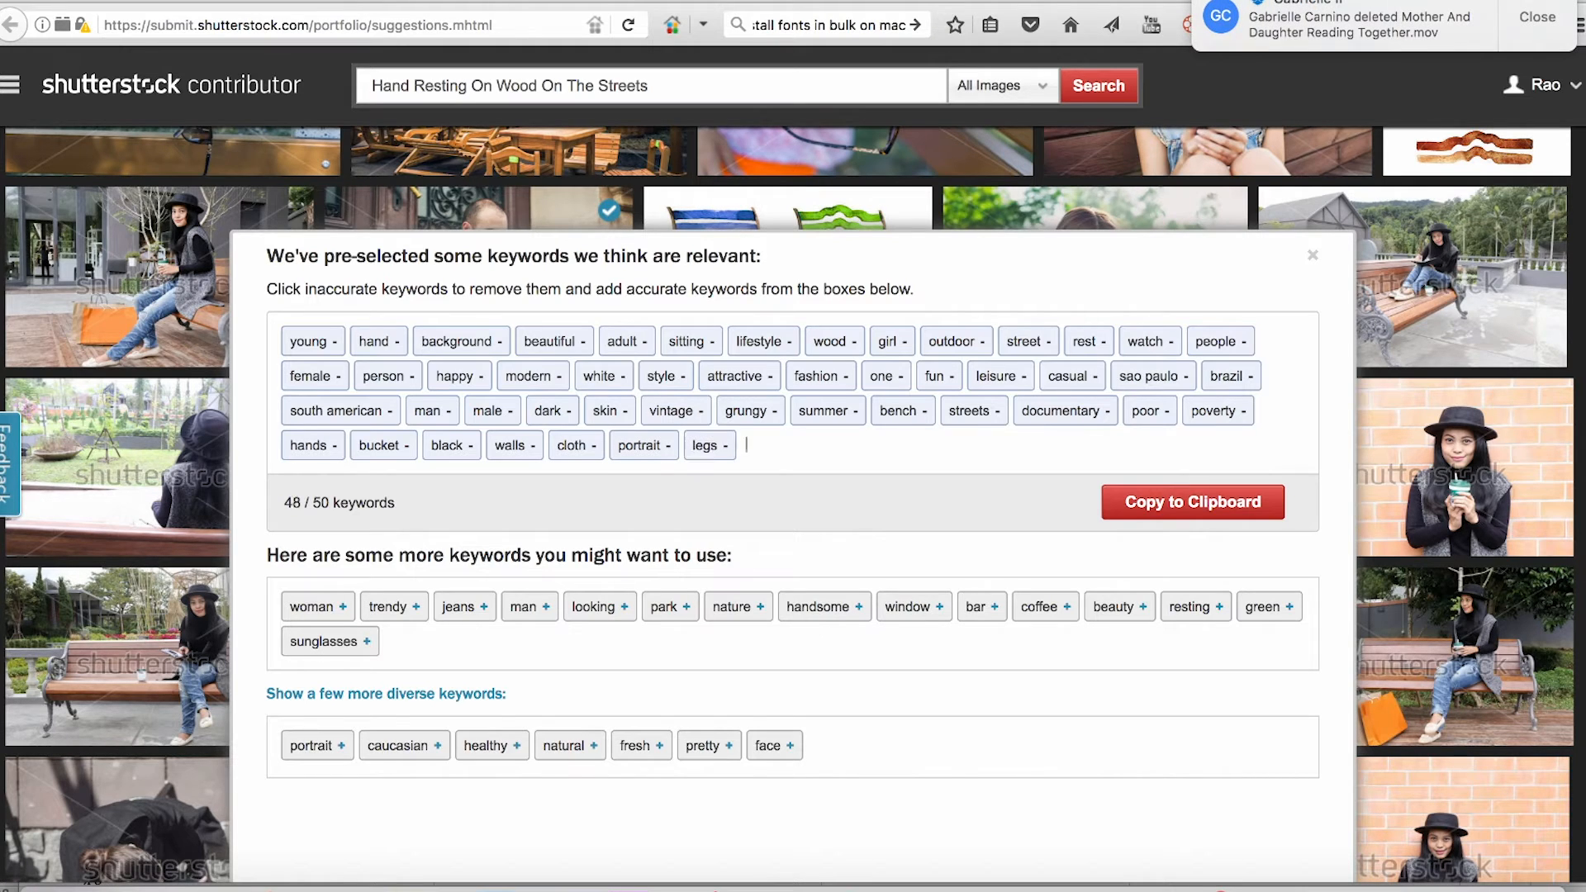
{"action": "type", "text": "feet"}
{"action": "key", "text": "Return"}
- Add the custom keywords asian and malaysia to the keyword list
{"action": "type", "text": "cl"}
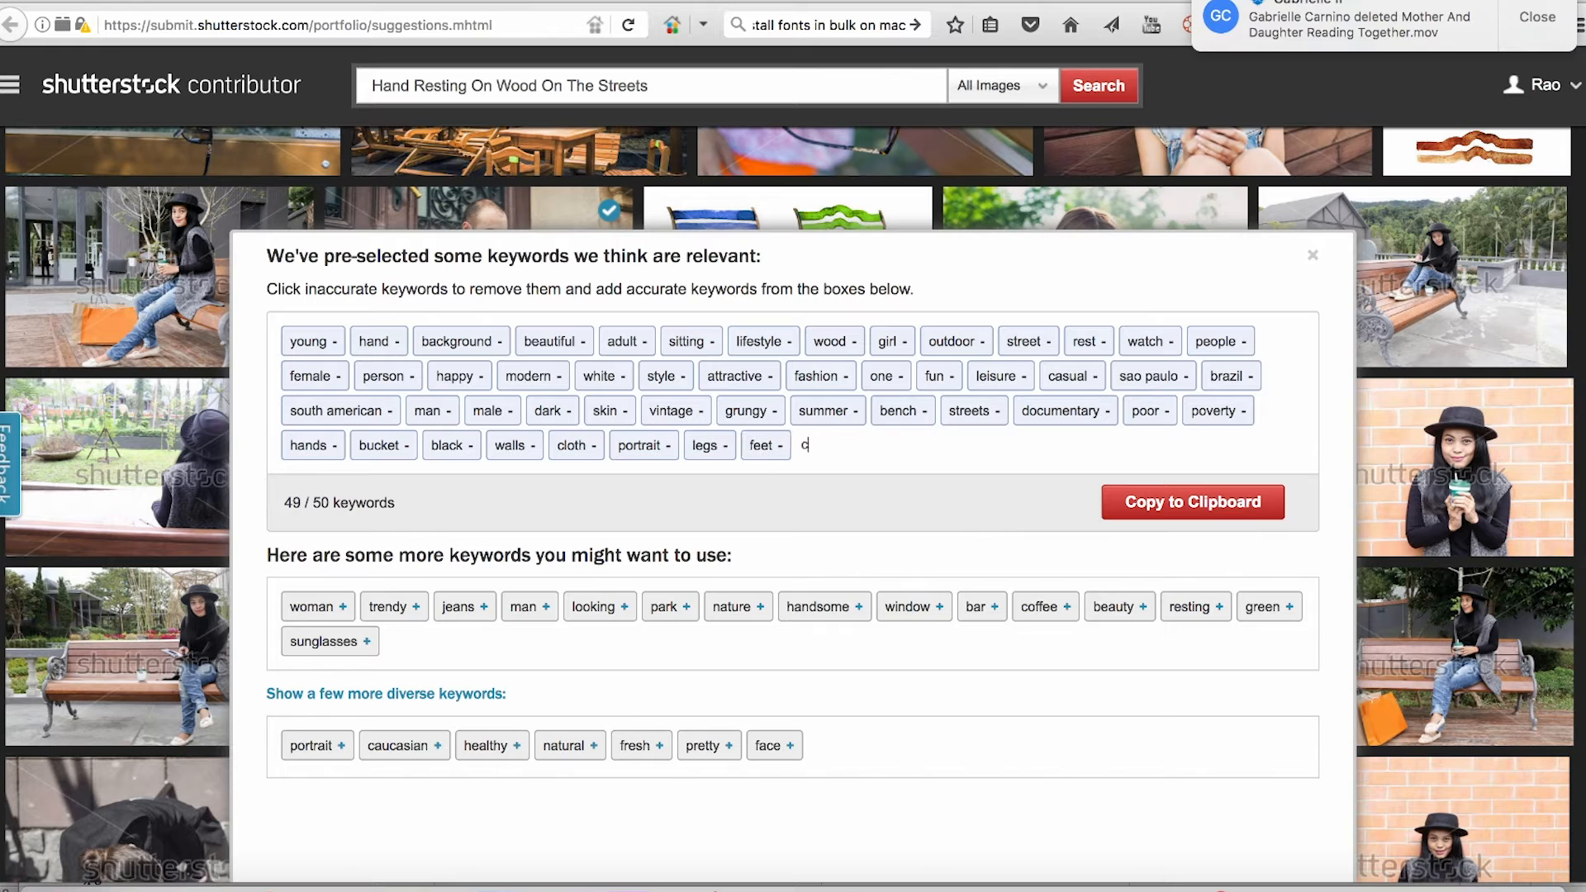
{"action": "type", "text": "asian"}
{"action": "key", "text": "Return"}
{"action": "type", "text": "mal"}
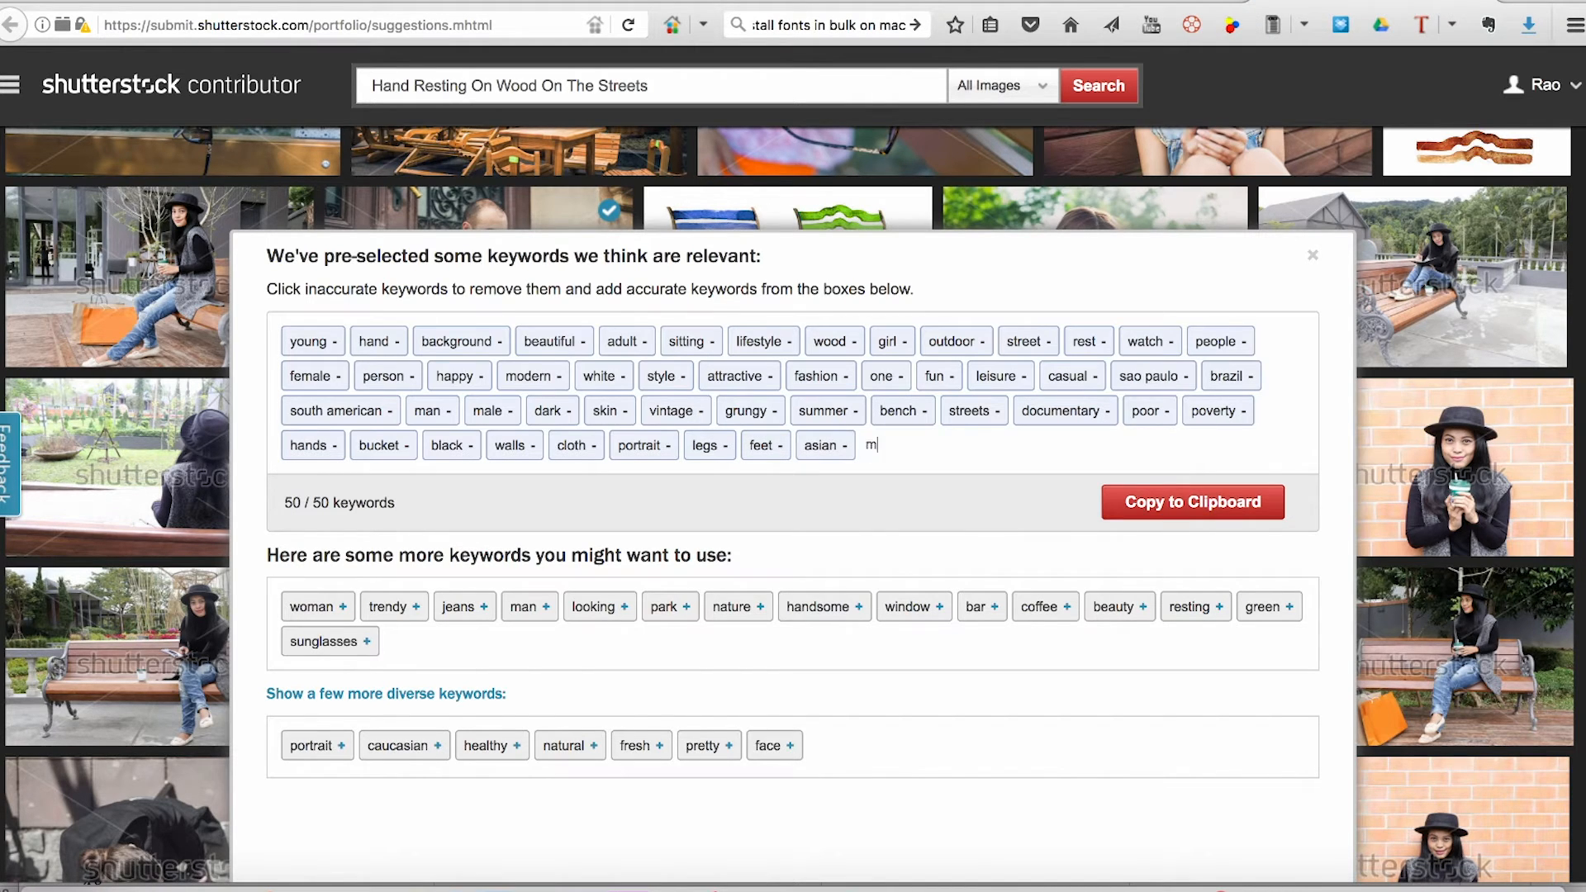
{"action": "key", "text": "BackSpace"}
{"action": "key", "text": "BackSpace"}
{"action": "key", "text": "BackSpace"}
{"action": "type", "text": "malaysia"}
{"action": "key", "text": "Return"}
- Add the country names thailand, cambodia and laos as custom keywords
{"action": "type", "text": "thailand"}
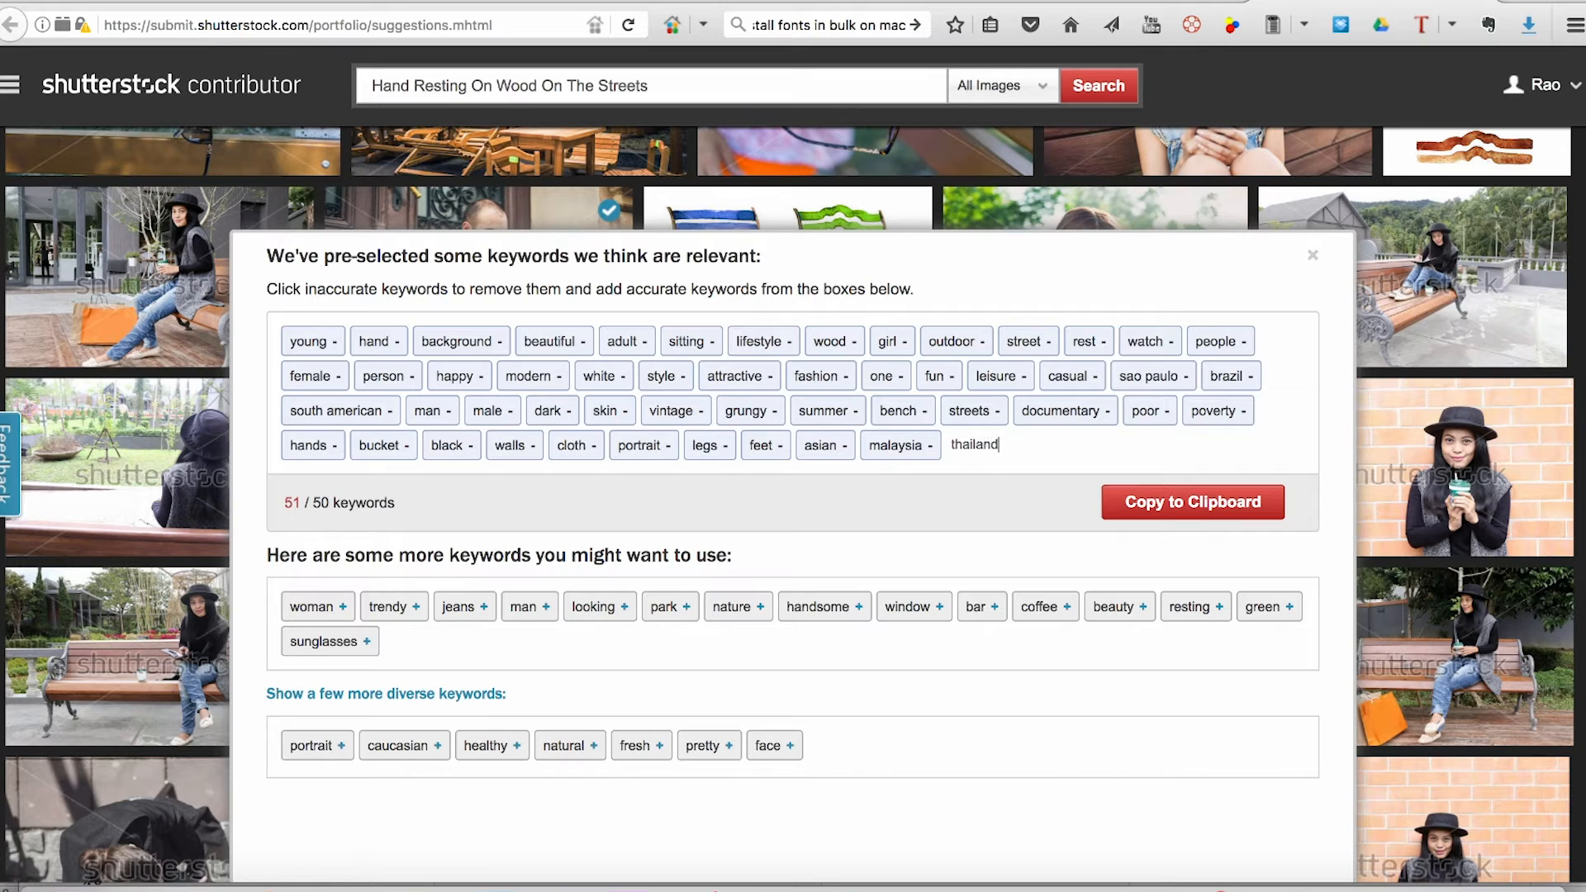
{"action": "key", "text": "Return"}
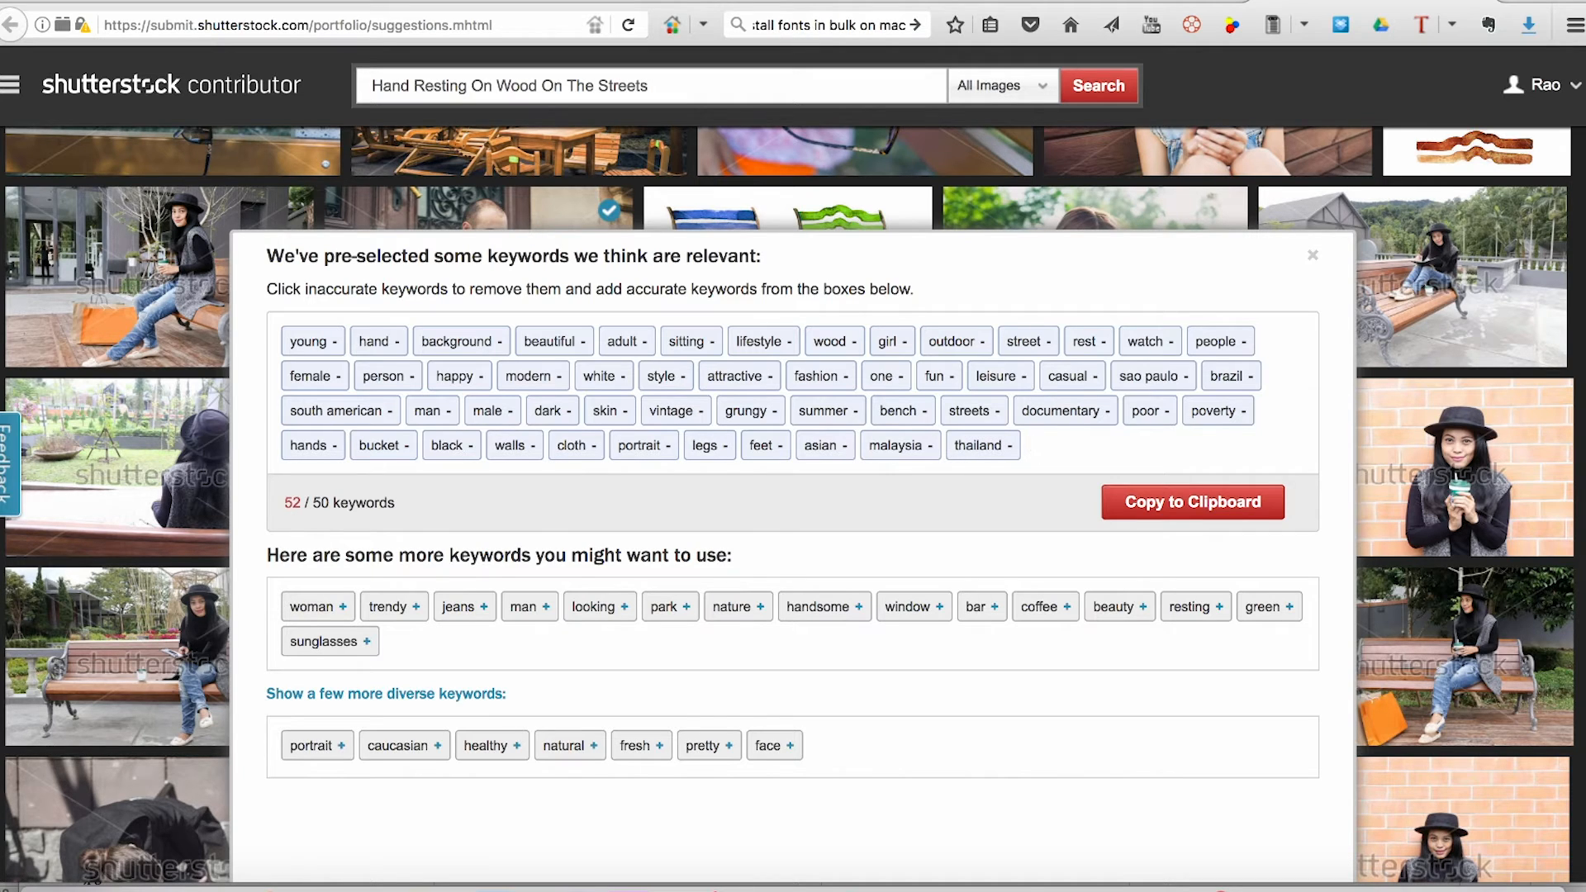
{"action": "type", "text": "cambodia"}
{"action": "key", "text": "Return"}
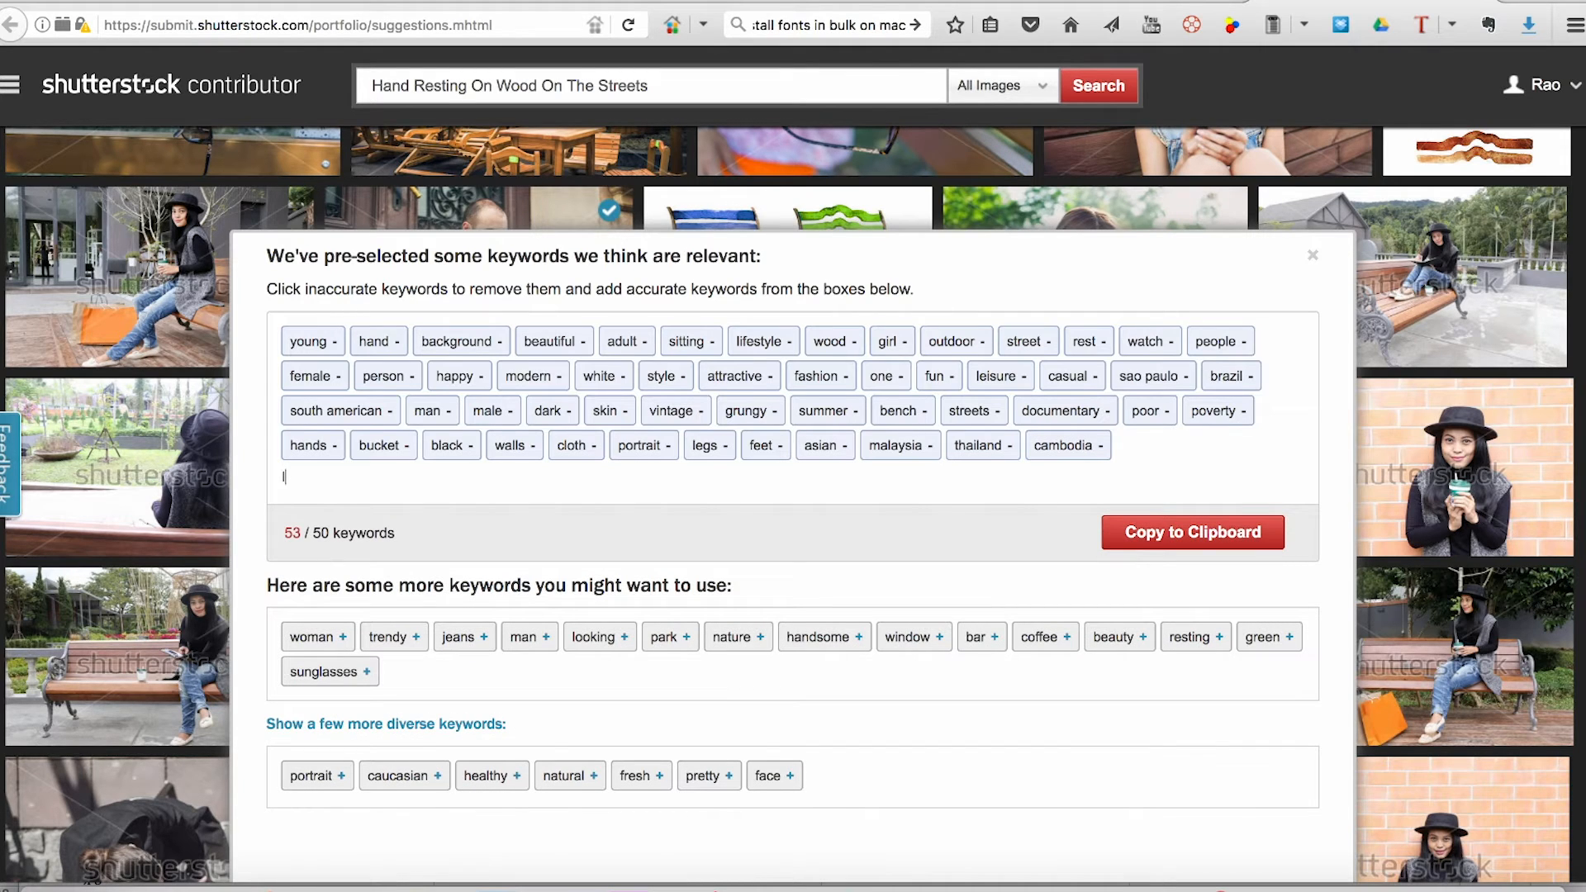
{"action": "type", "text": "laos"}
{"action": "key", "text": "Return"}
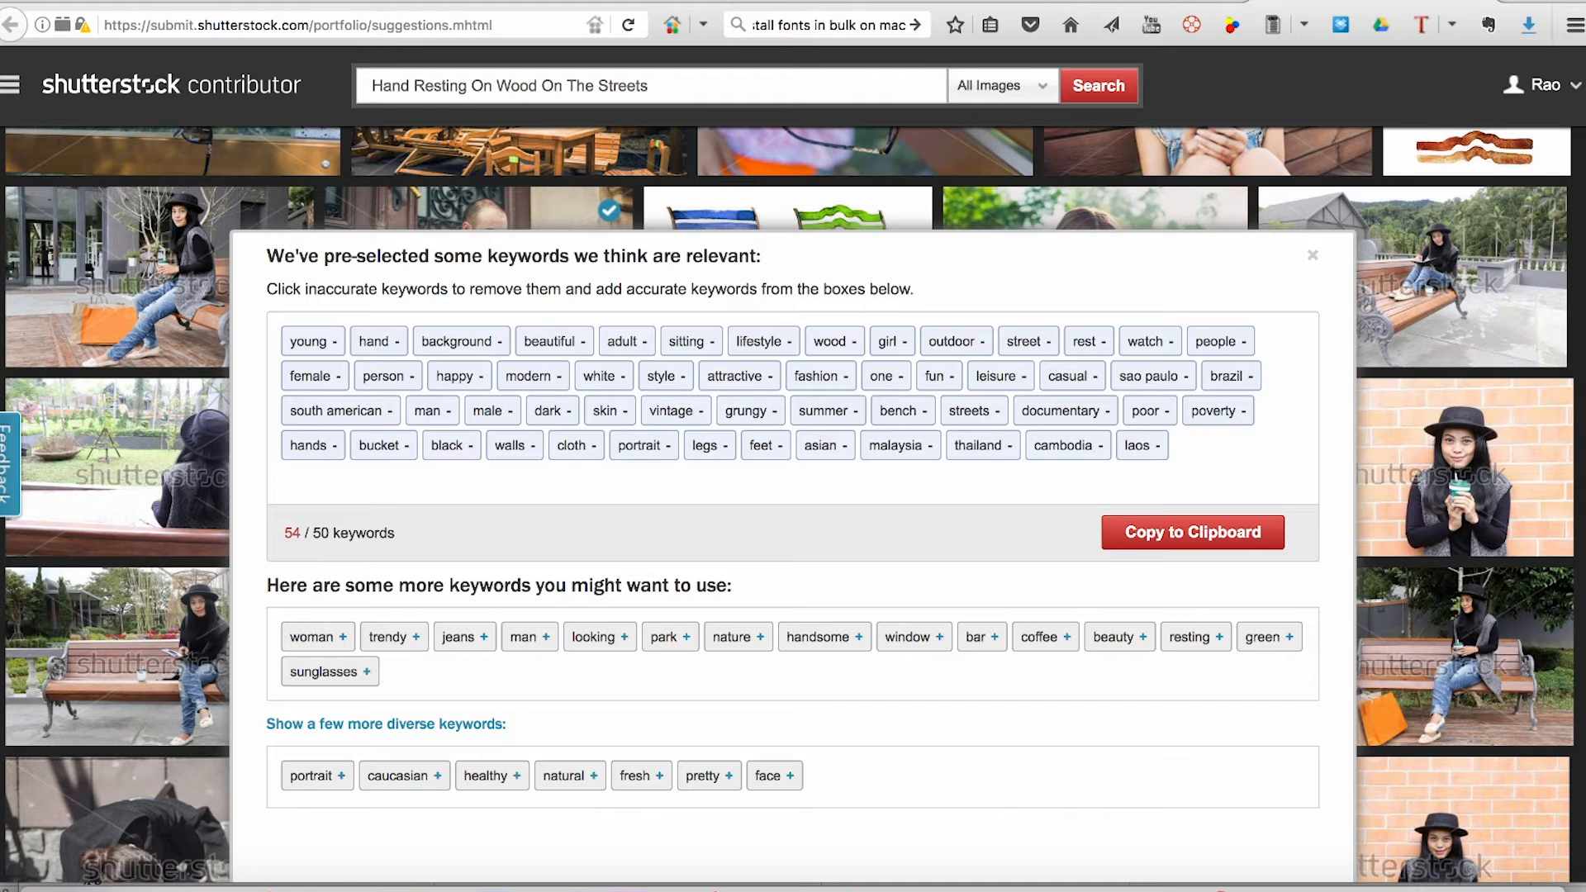
- Remove the keywords modern, white, one and bench to bring the list within the 50-keyword limit
{"action": "left_click", "coordinate": [533, 377]}
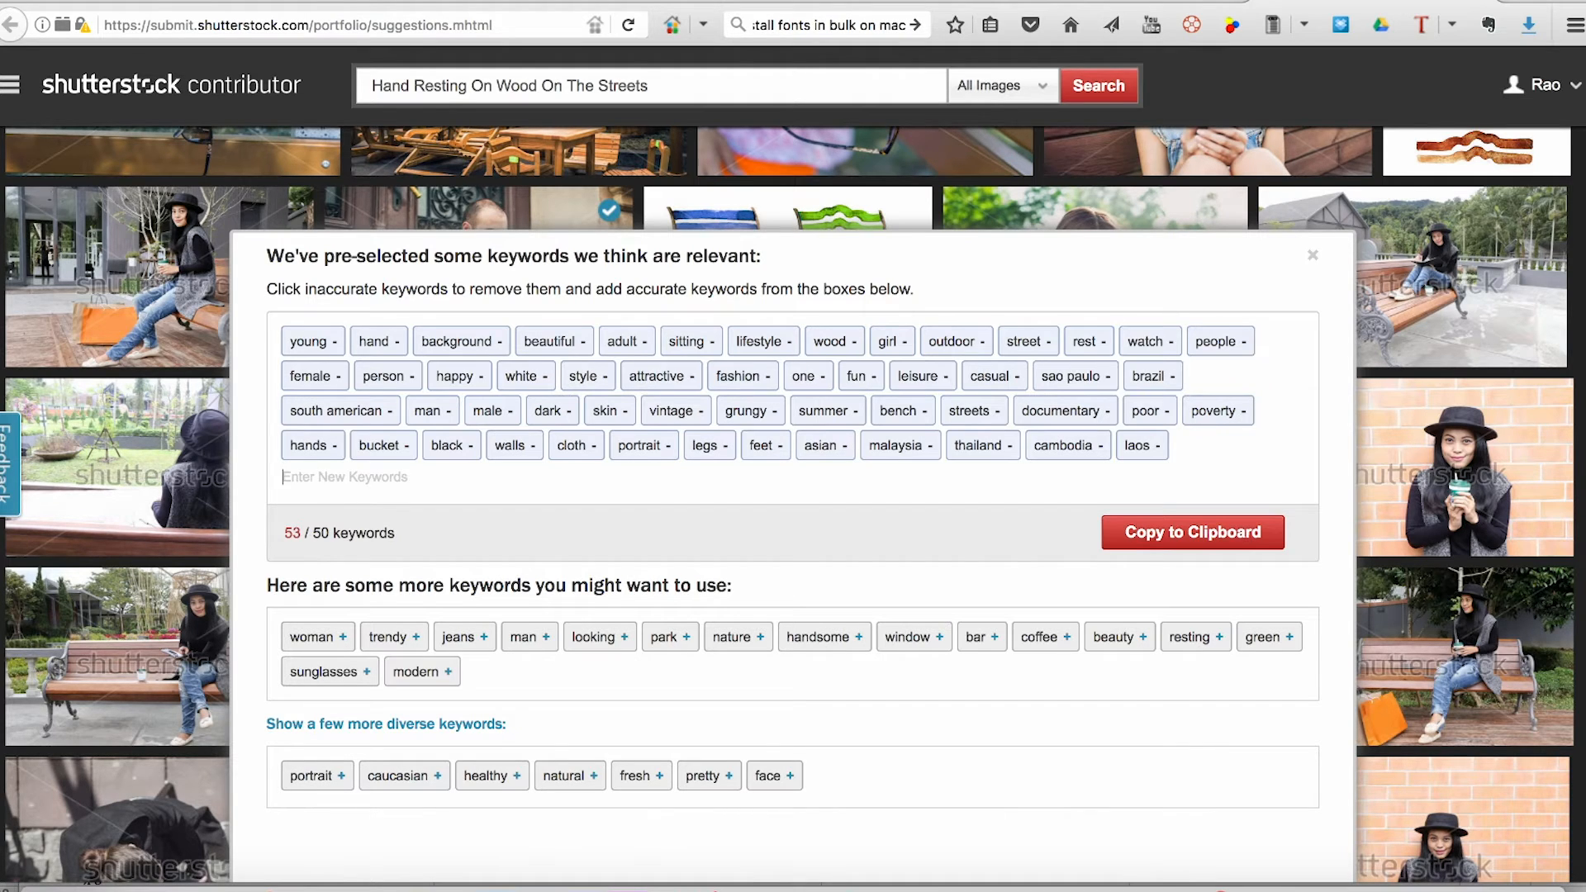
{"action": "left_click", "coordinate": [530, 377]}
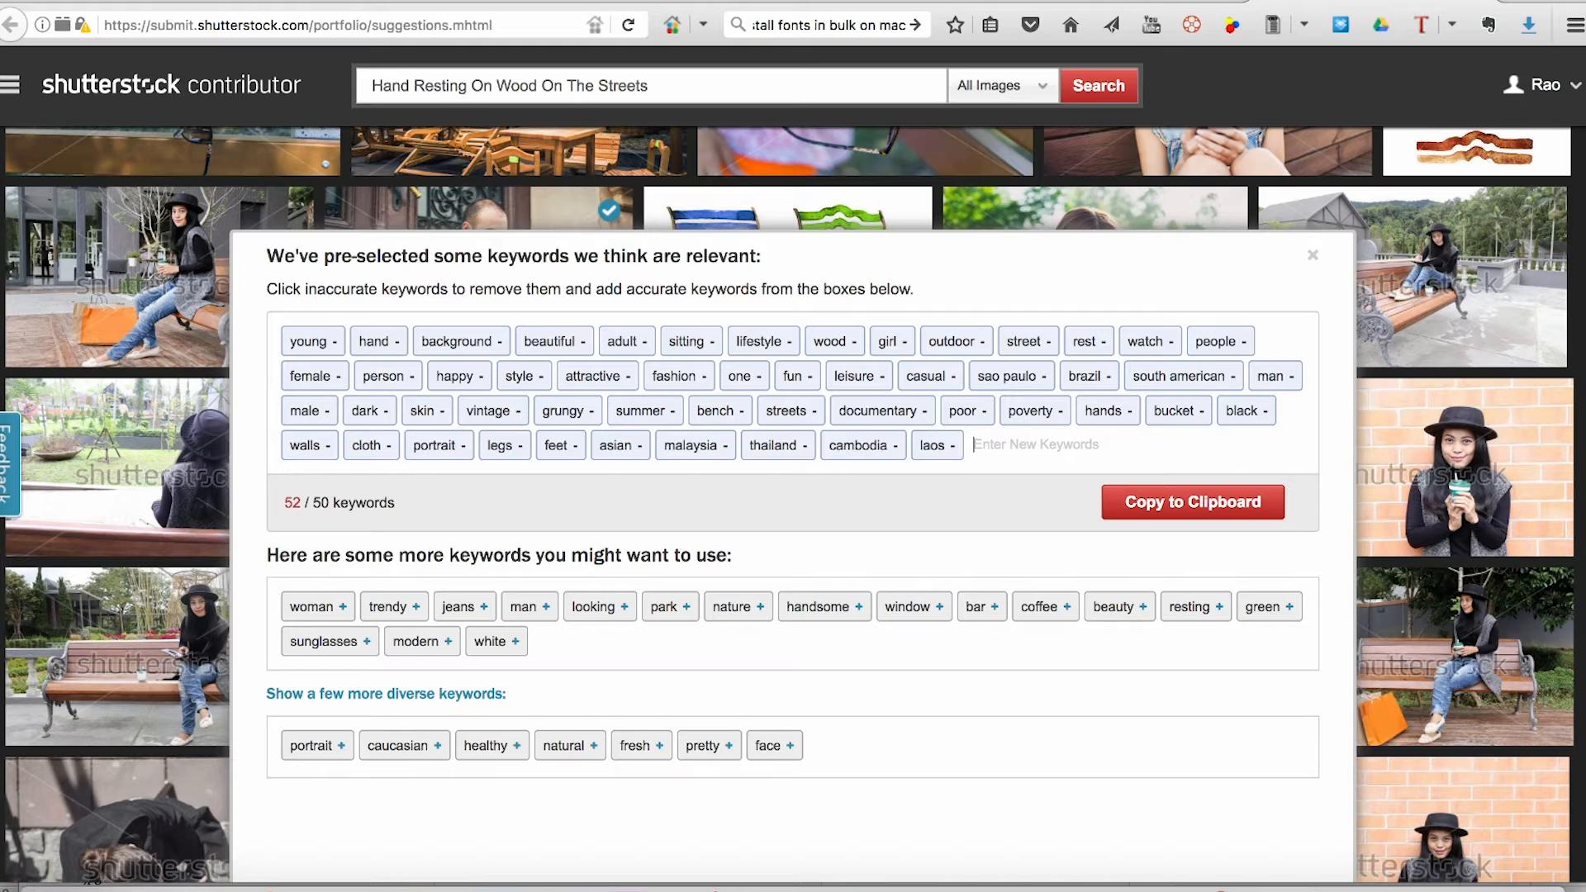
{"action": "left_click", "coordinate": [745, 377]}
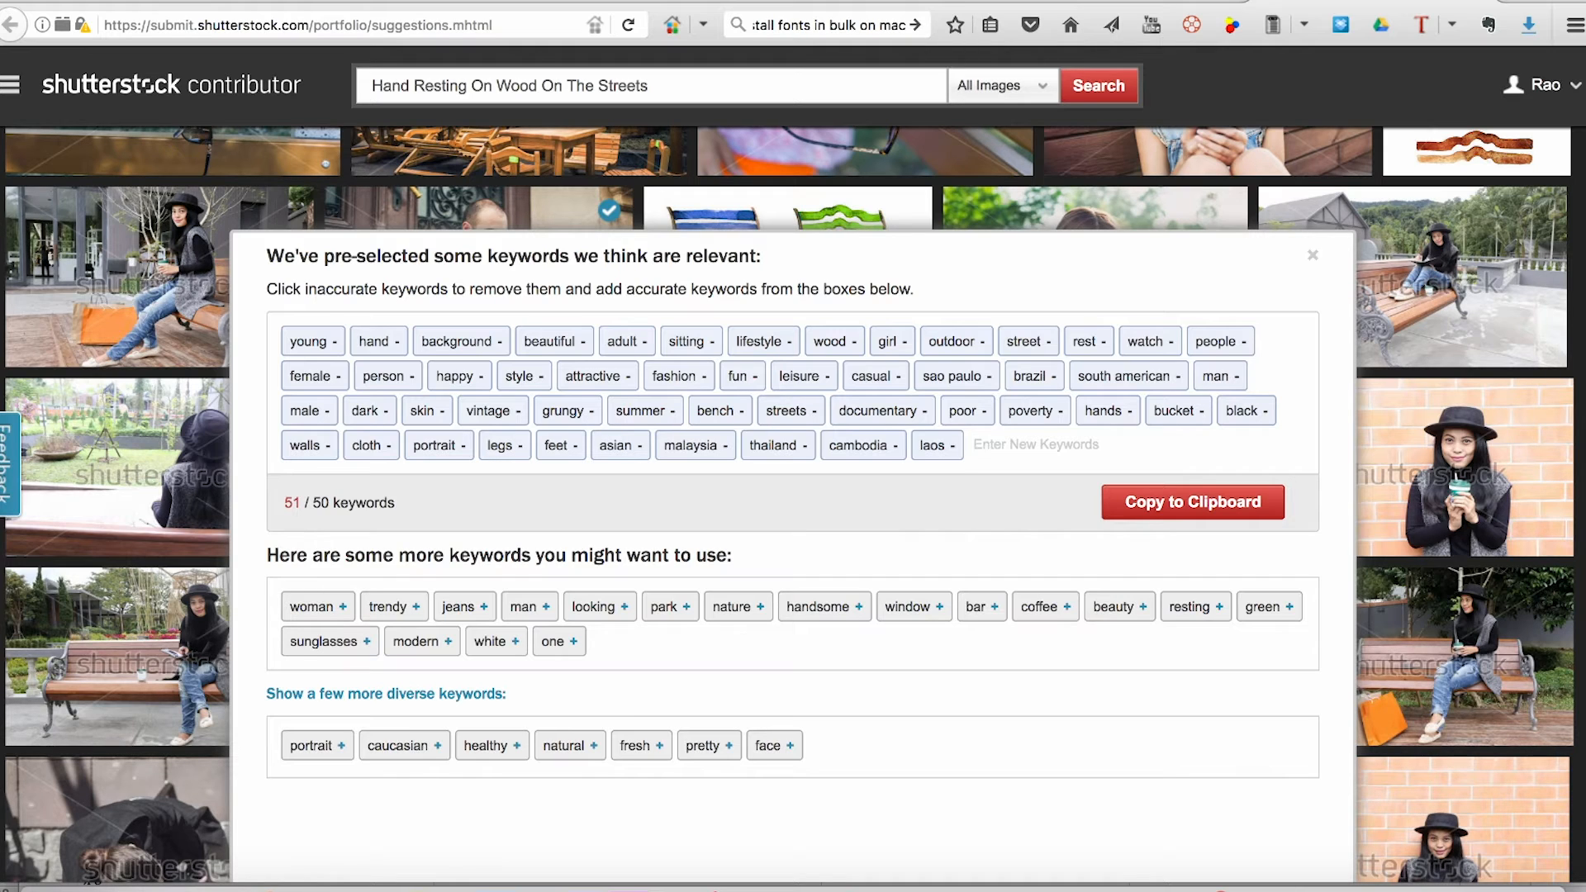
{"action": "left_click", "coordinate": [719, 410]}
- Copy the trimmed keyword list and replace the contents of the first image's Keywords cell in Excel with it
{"action": "left_click", "coordinate": [1193, 502]}
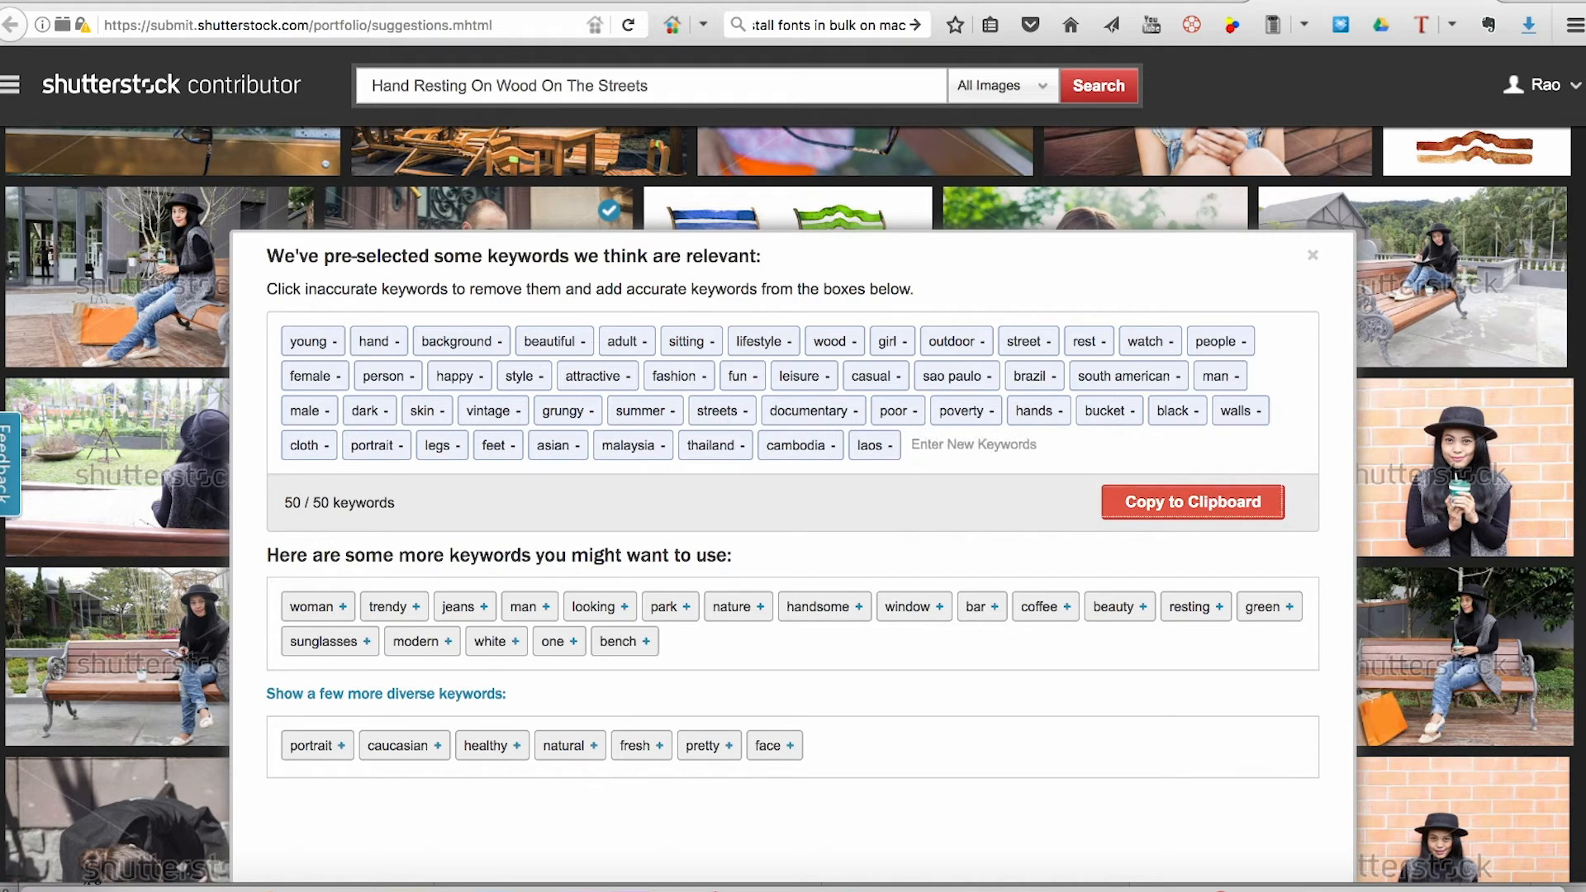
{"action": "left_click", "coordinate": [1119, 863]}
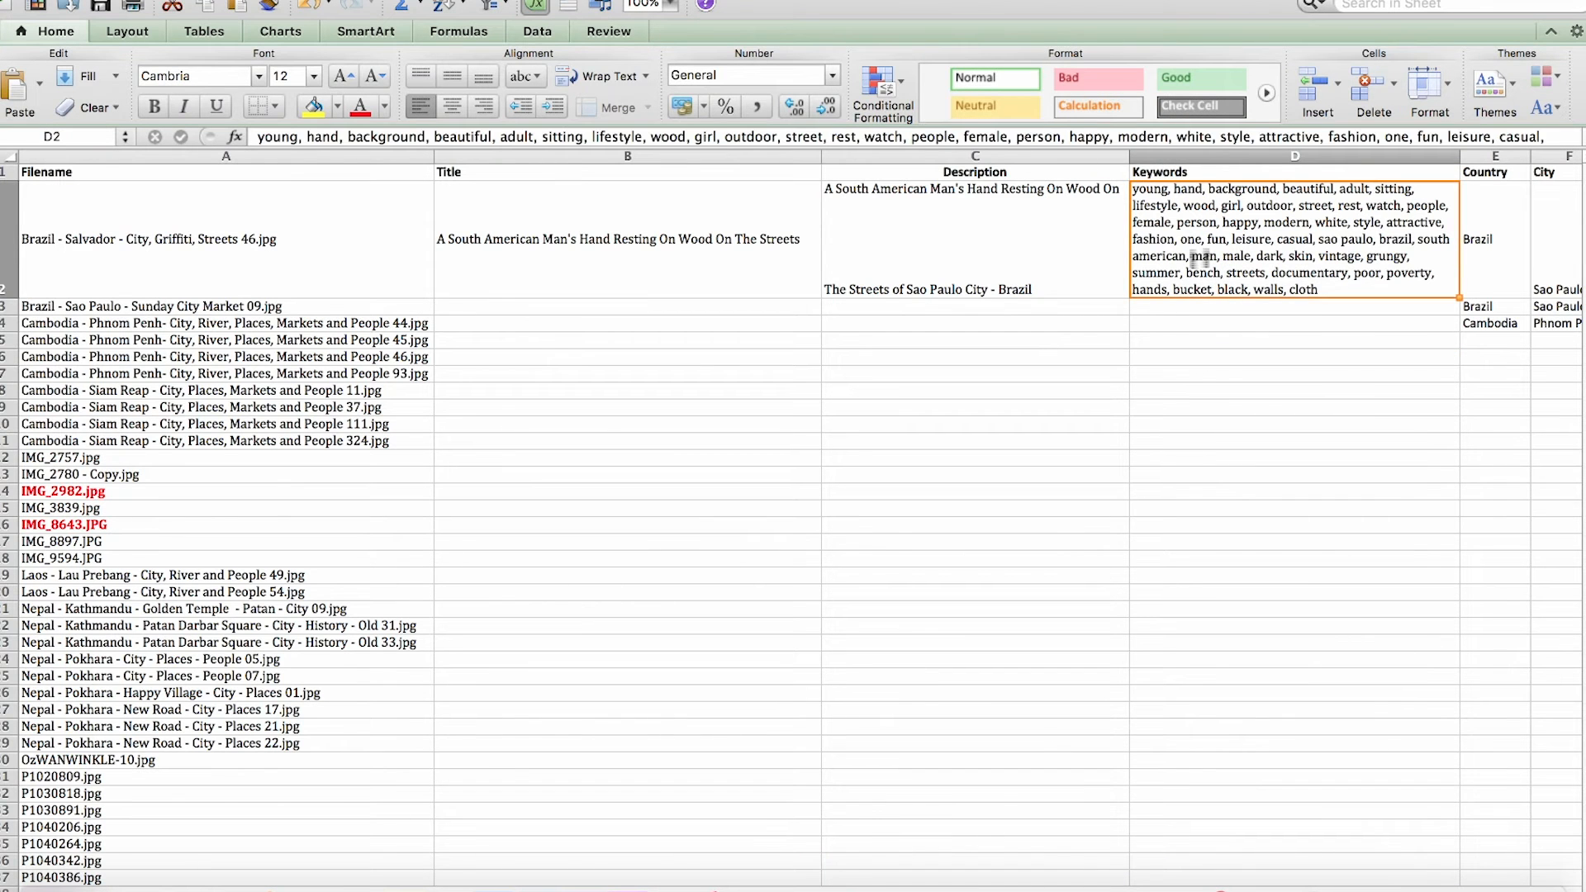
{"action": "key", "text": "BackSpace"}
{"action": "key", "text": "super+v"}
{"action": "left_click", "coordinate": [1206, 393]}
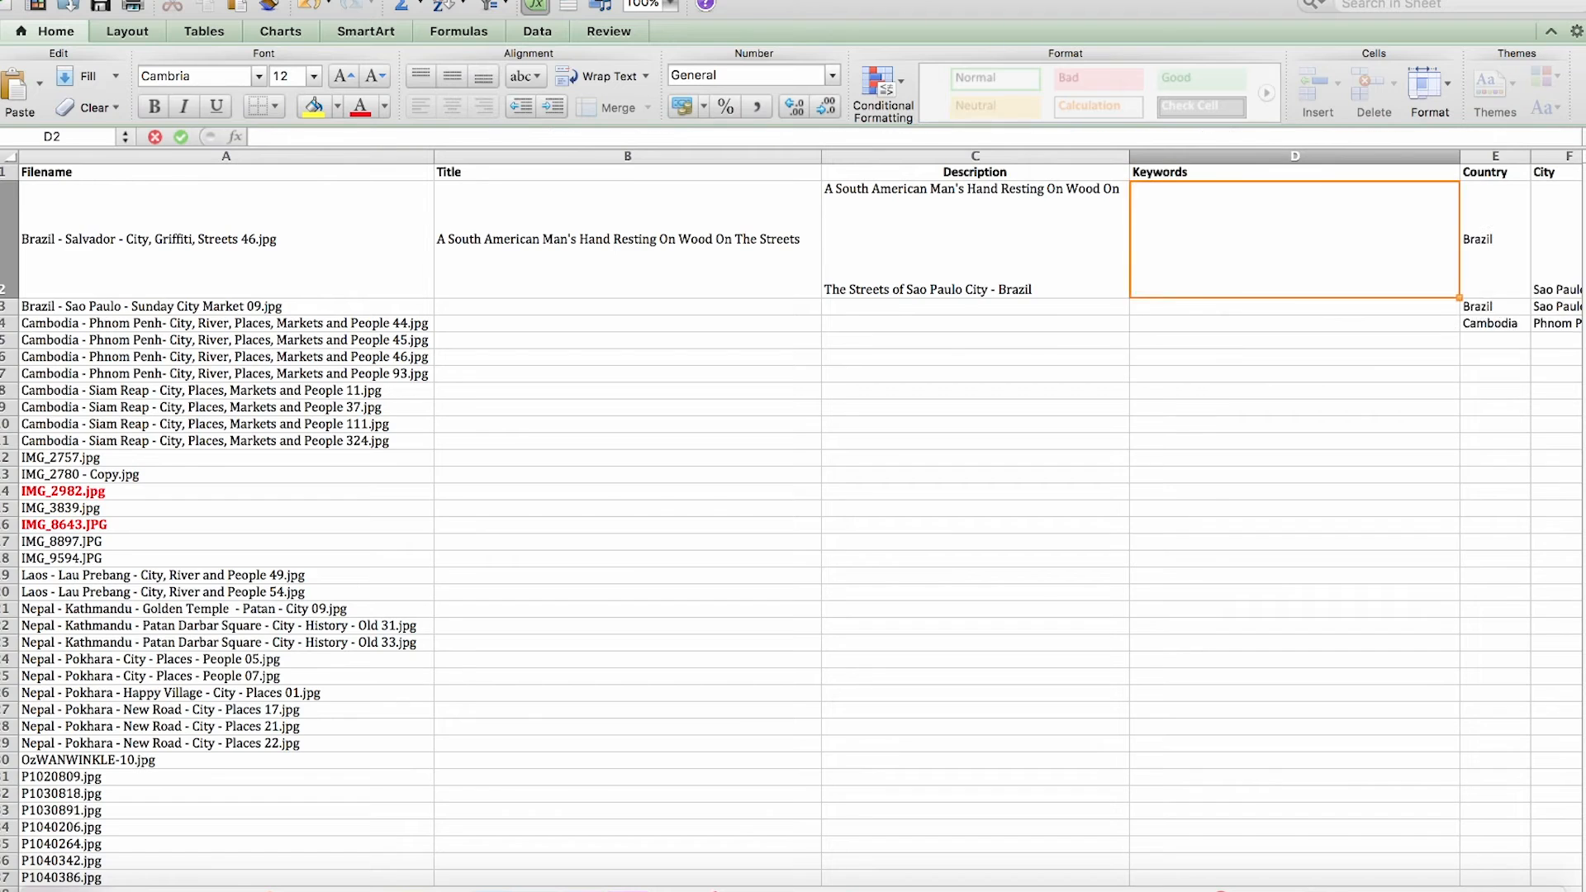
{"action": "left_click", "coordinate": [1183, 246]}
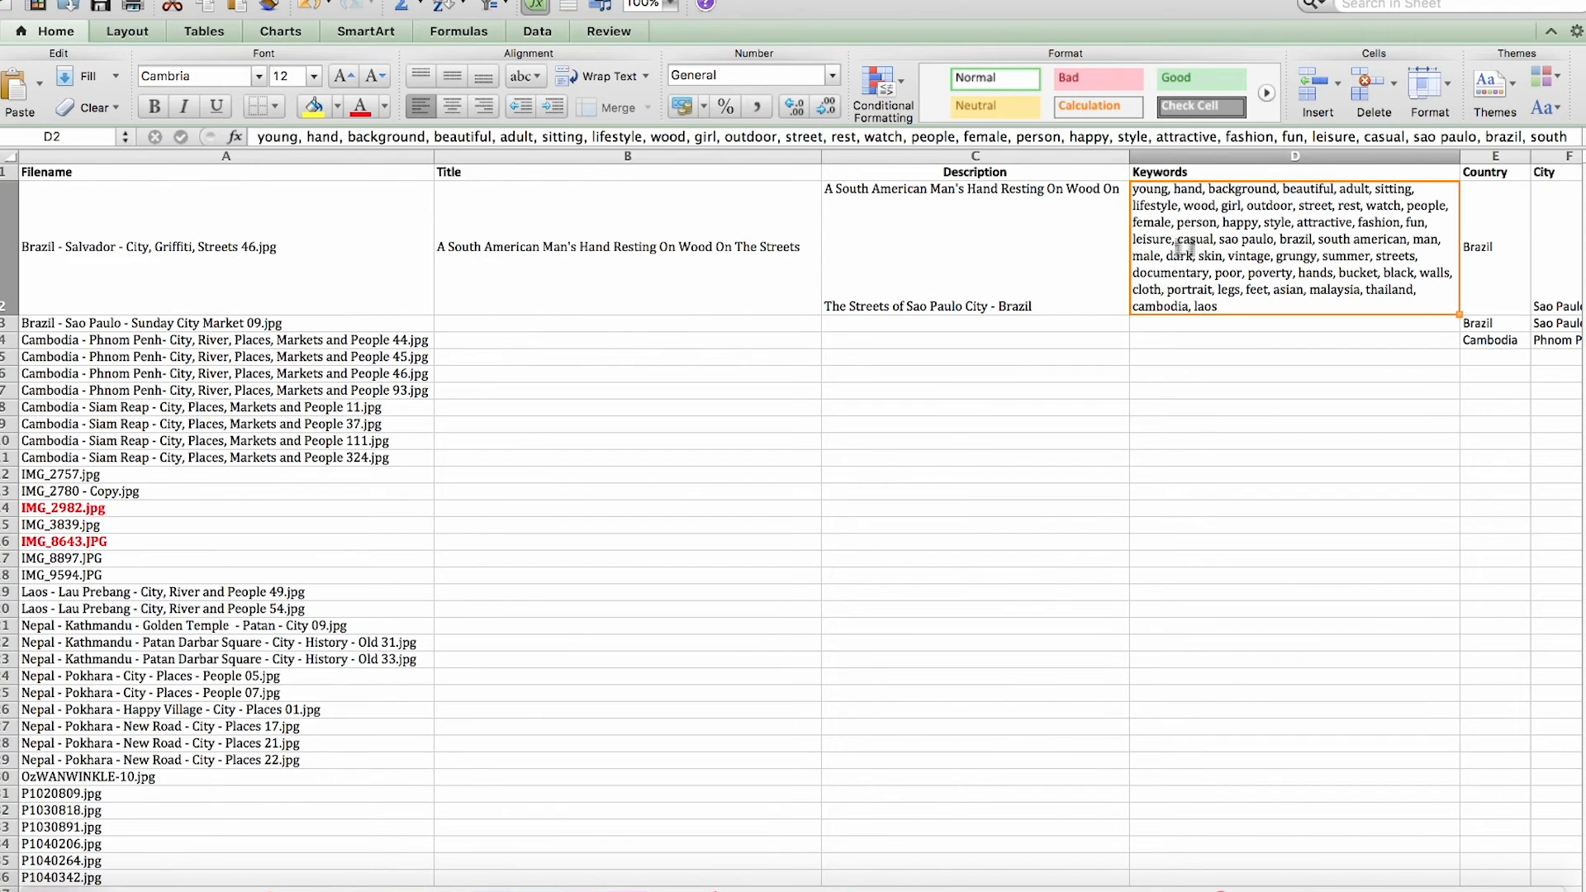
{"action": "scroll", "coordinate": [798, 261], "scroll_direction": "right", "scroll_amount": 10}
{"action": "scroll", "coordinate": [790, 262], "scroll_direction": "left", "scroll_amount": 5}
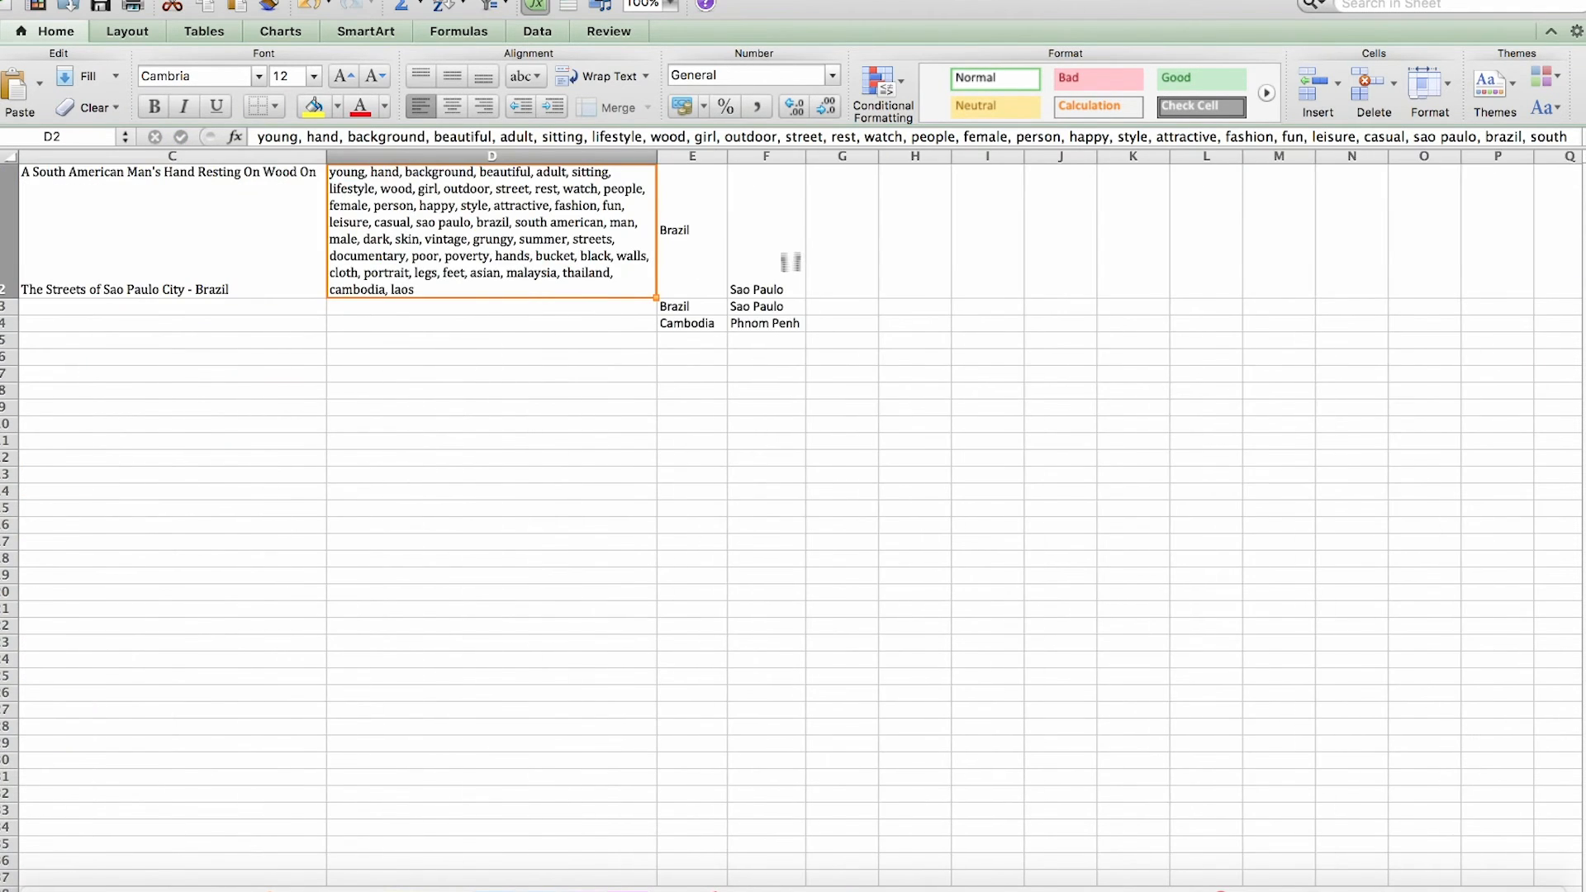
- Look over the sheet's columns and the filename list down to the last image, then return to the Keywords column's empty cells
{"action": "scroll", "coordinate": [790, 262], "scroll_direction": "left", "scroll_amount": 5}
{"action": "scroll", "coordinate": [790, 262], "scroll_direction": "right", "scroll_amount": 2}
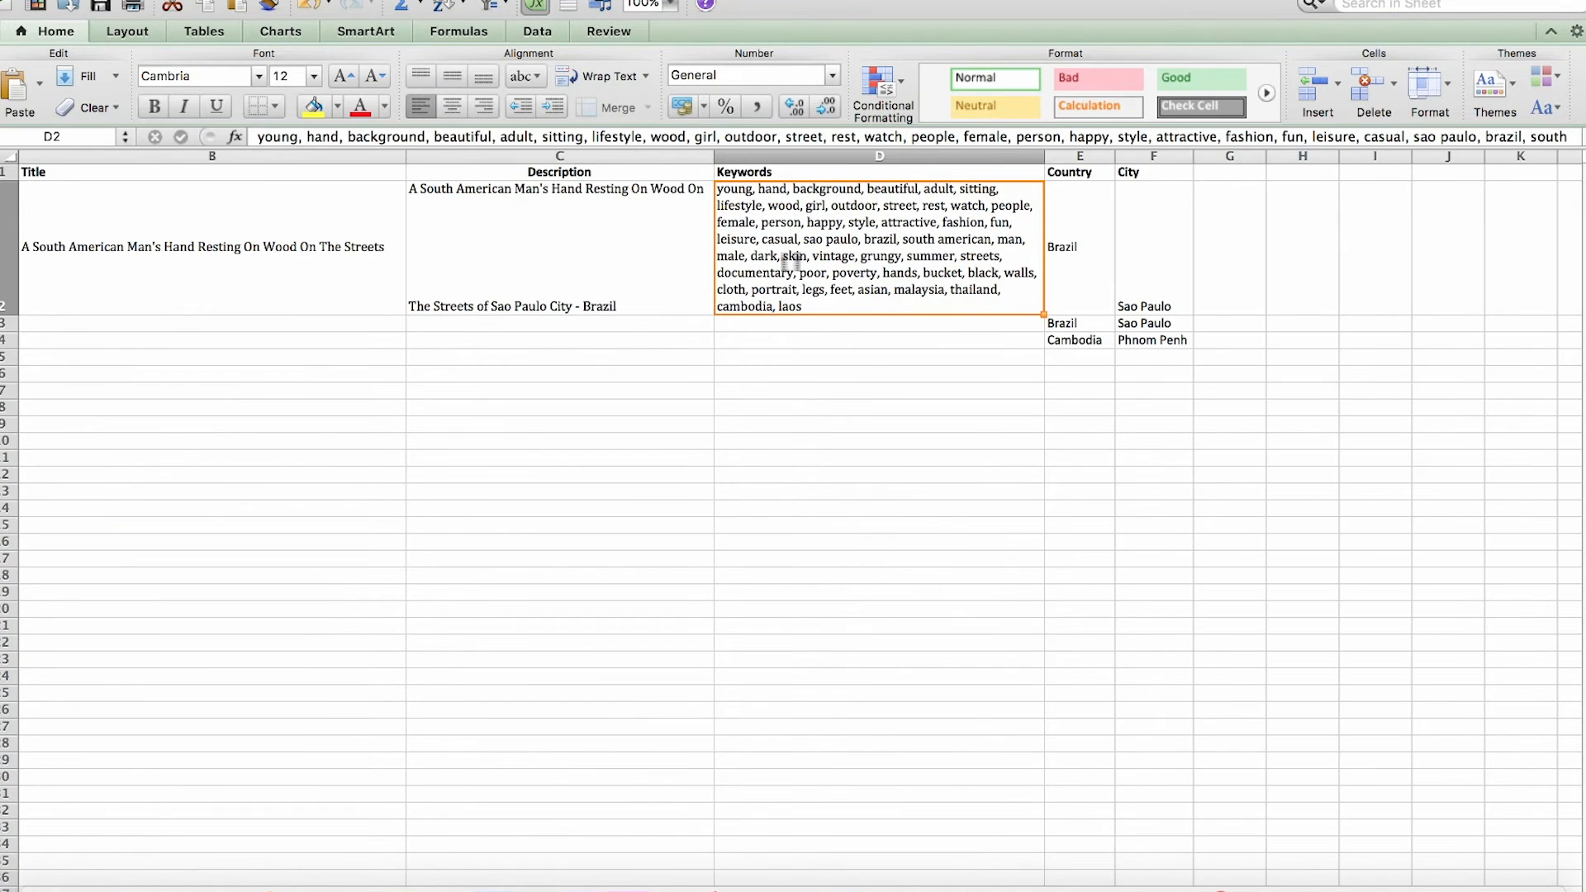
{"action": "scroll", "coordinate": [790, 261], "scroll_direction": "left", "scroll_amount": 2}
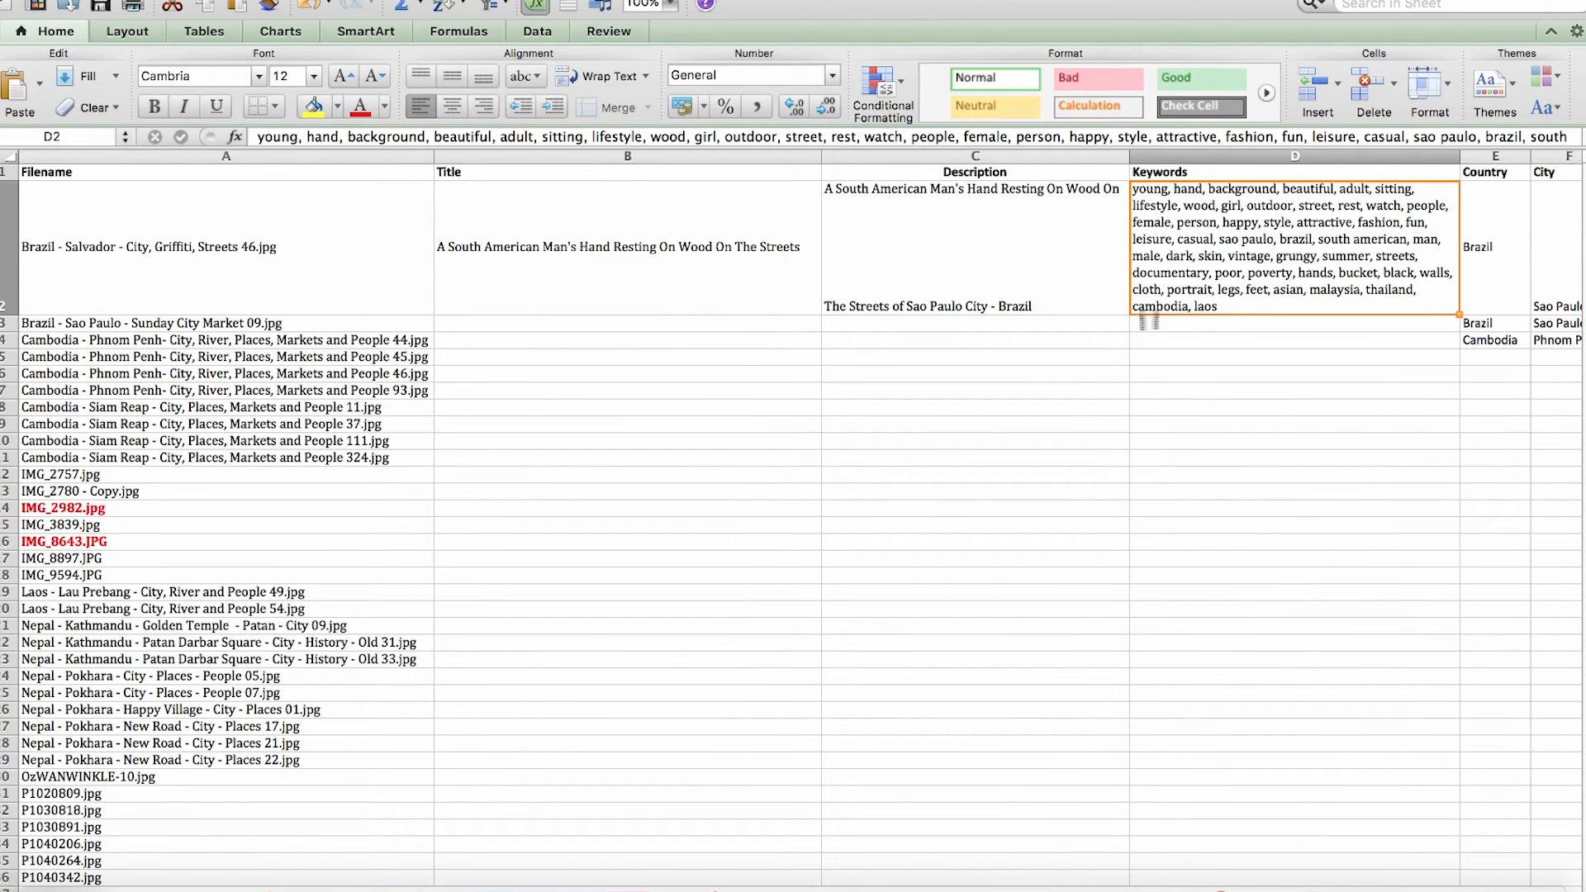
{"action": "scroll", "coordinate": [650, 479], "scroll_direction": "down", "scroll_amount": 5}
{"action": "scroll", "coordinate": [651, 479], "scroll_direction": "down", "scroll_amount": 15}
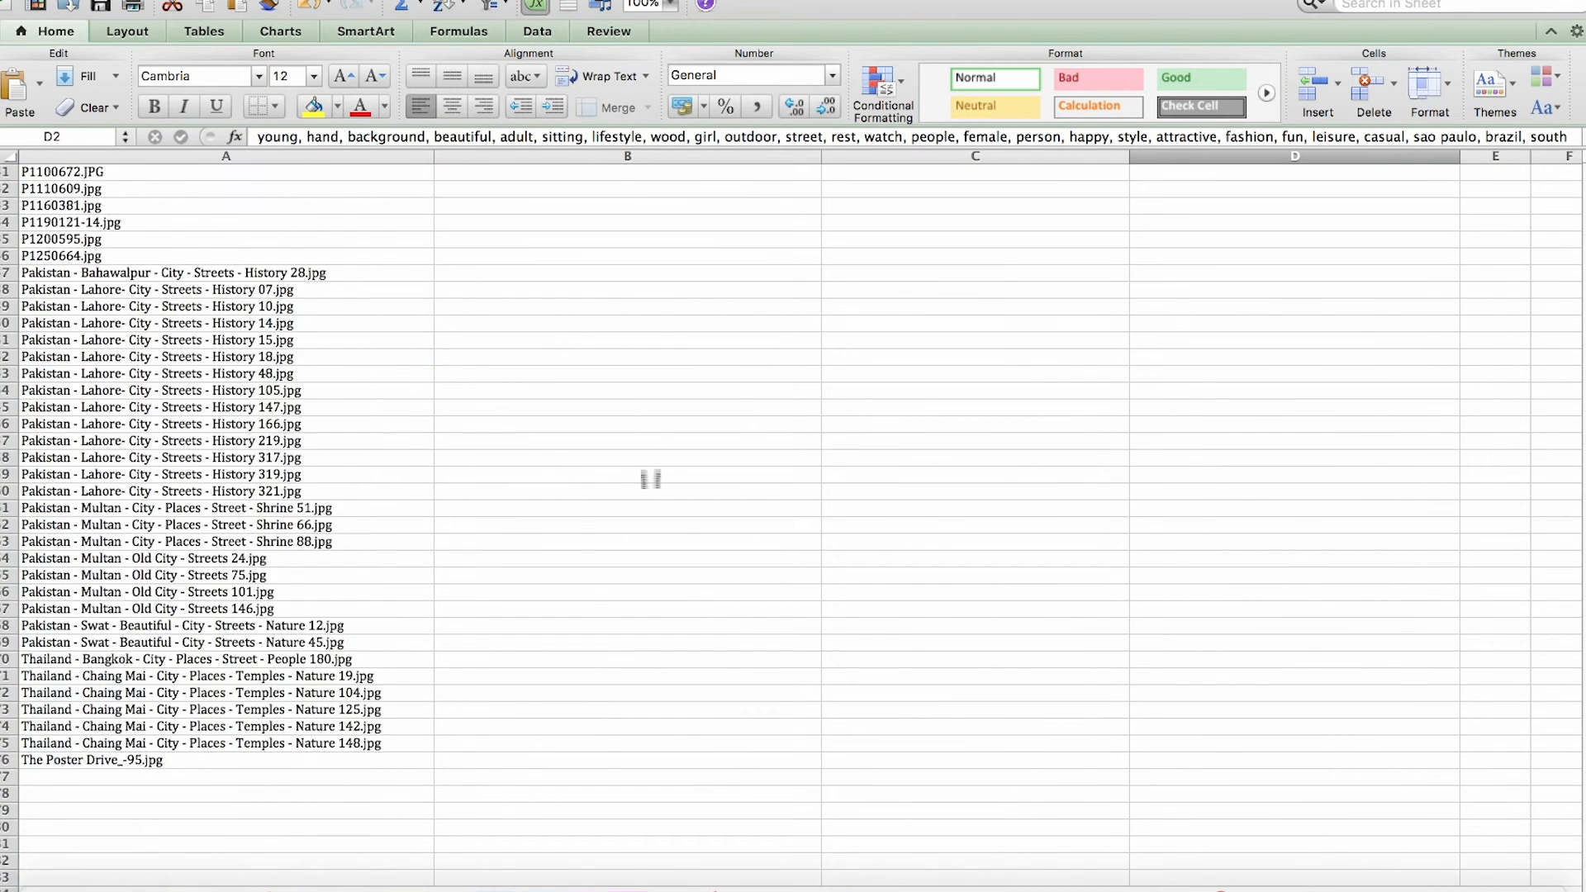
{"action": "scroll", "coordinate": [650, 479], "scroll_direction": "up", "scroll_amount": 4}
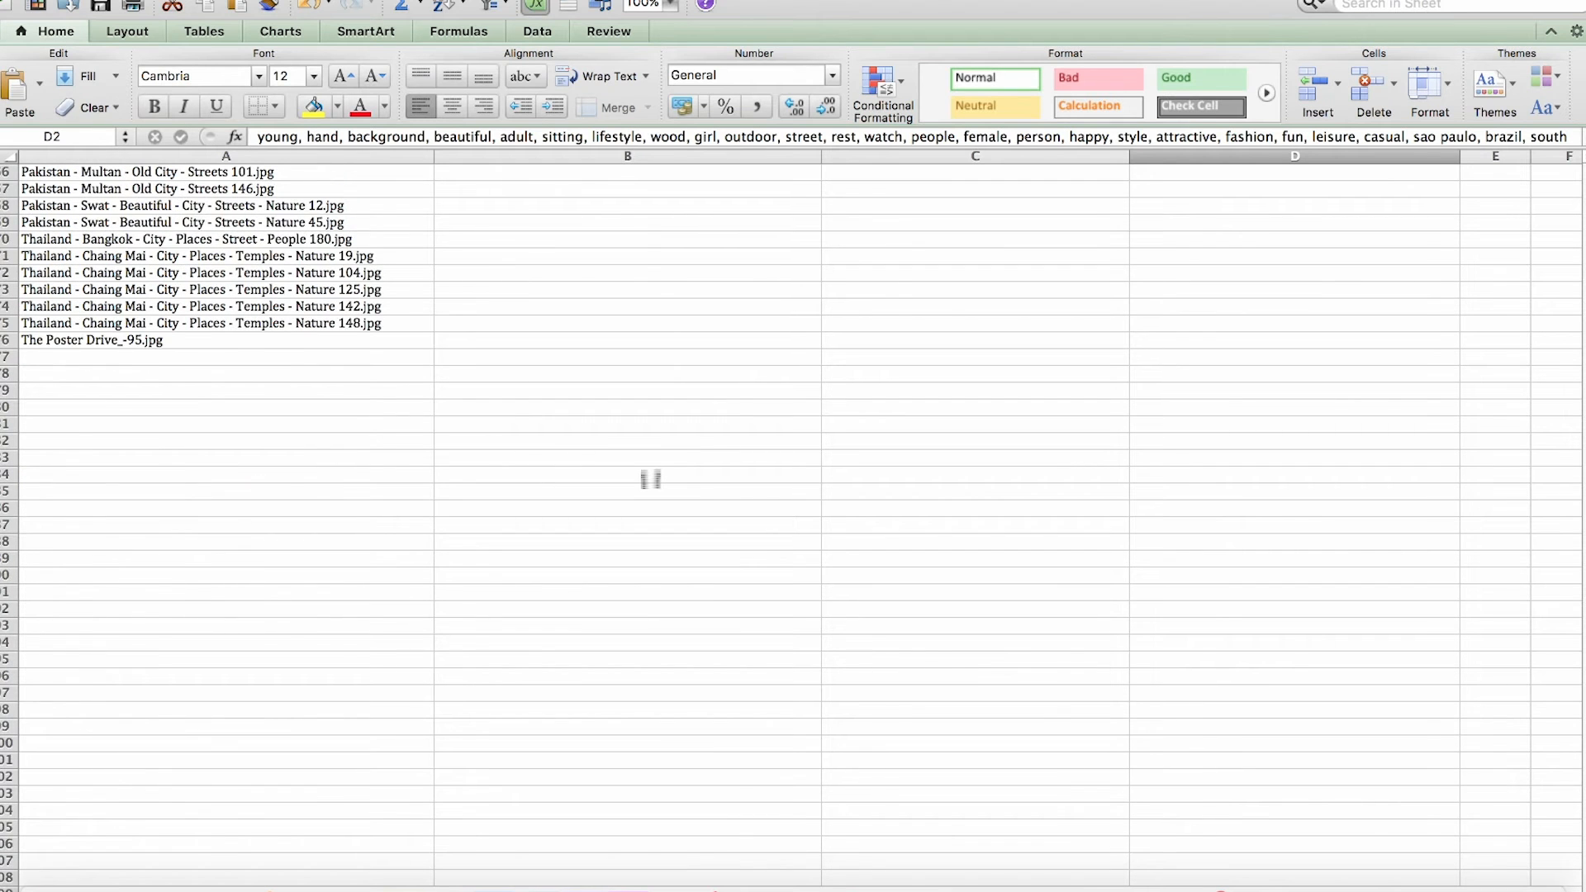
{"action": "scroll", "coordinate": [650, 479], "scroll_direction": "up", "scroll_amount": 20}
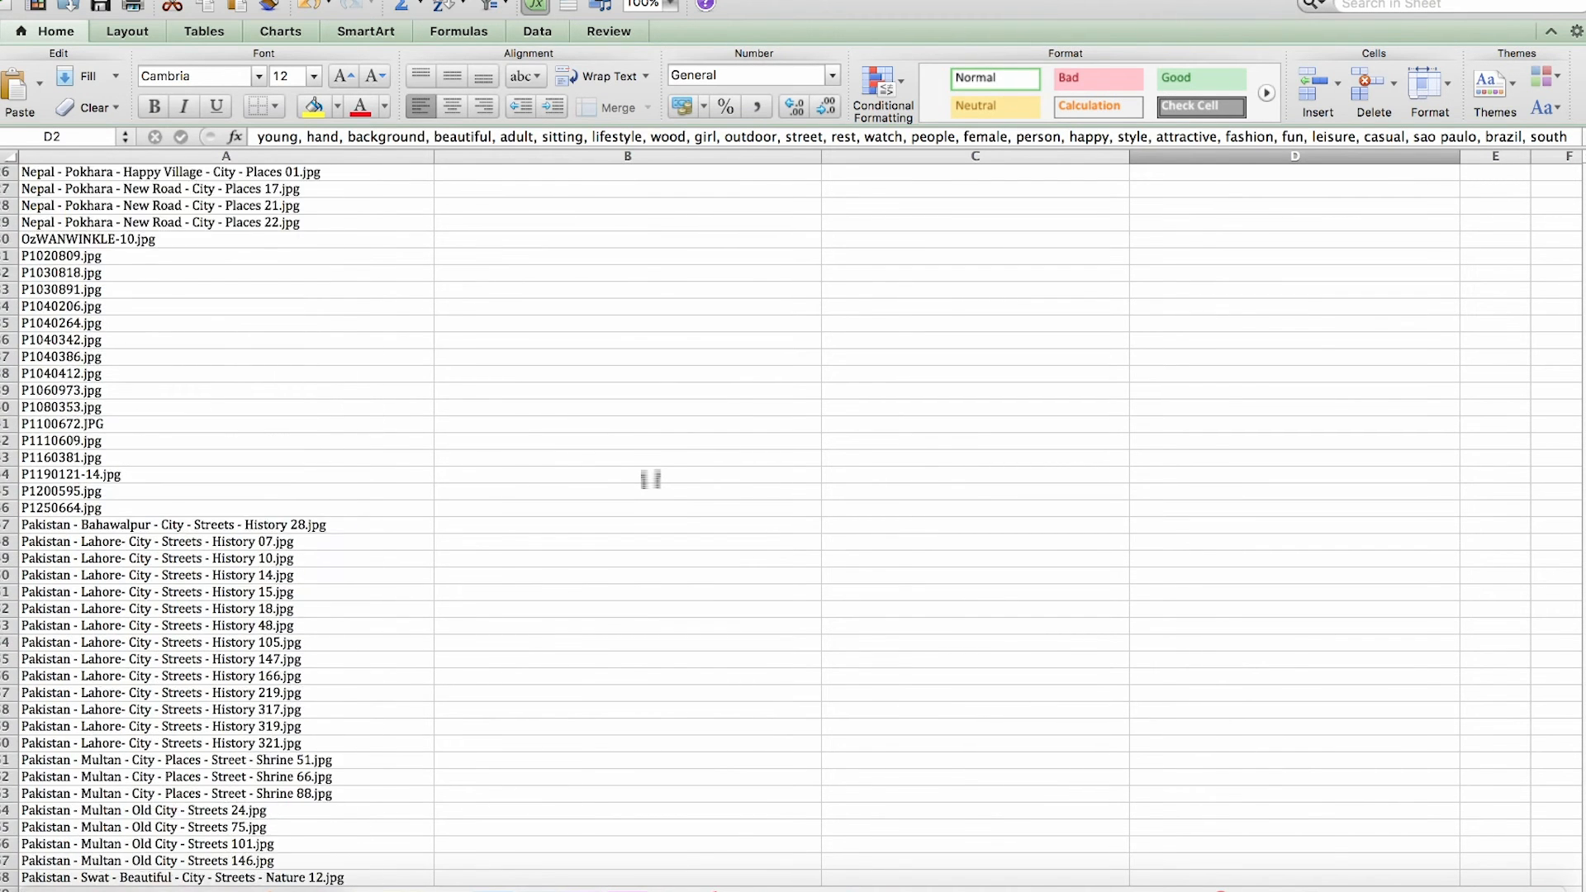
{"action": "left_click", "coordinate": [1219, 343]}
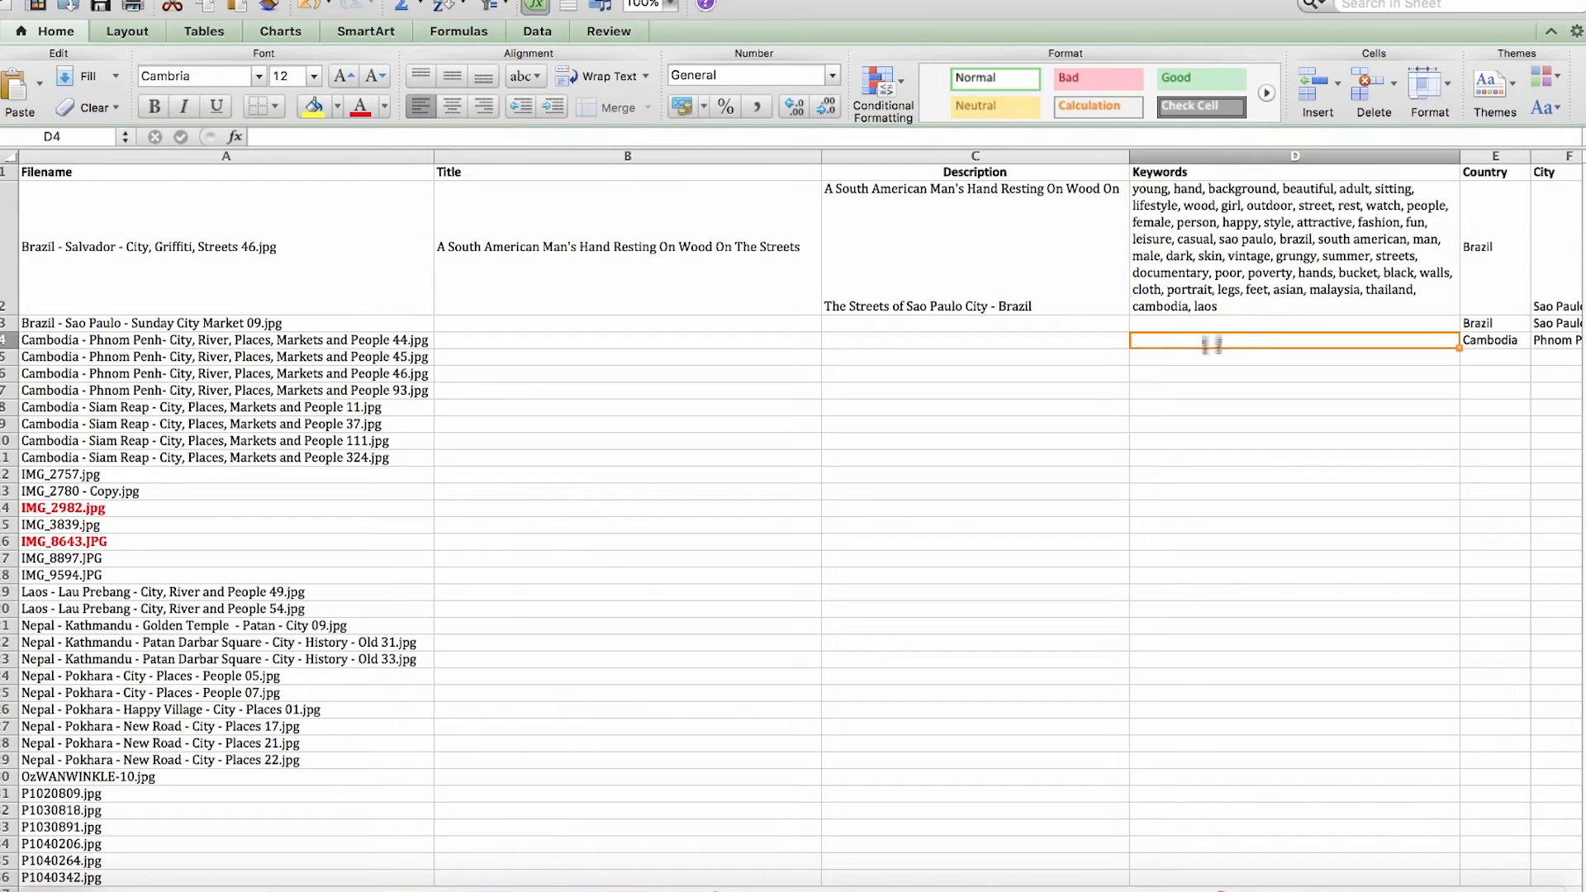
- Copy the first image's keywords into the Keywords cells of all remaining images, D3 through D76
{"action": "left_click", "coordinate": [1203, 281]}
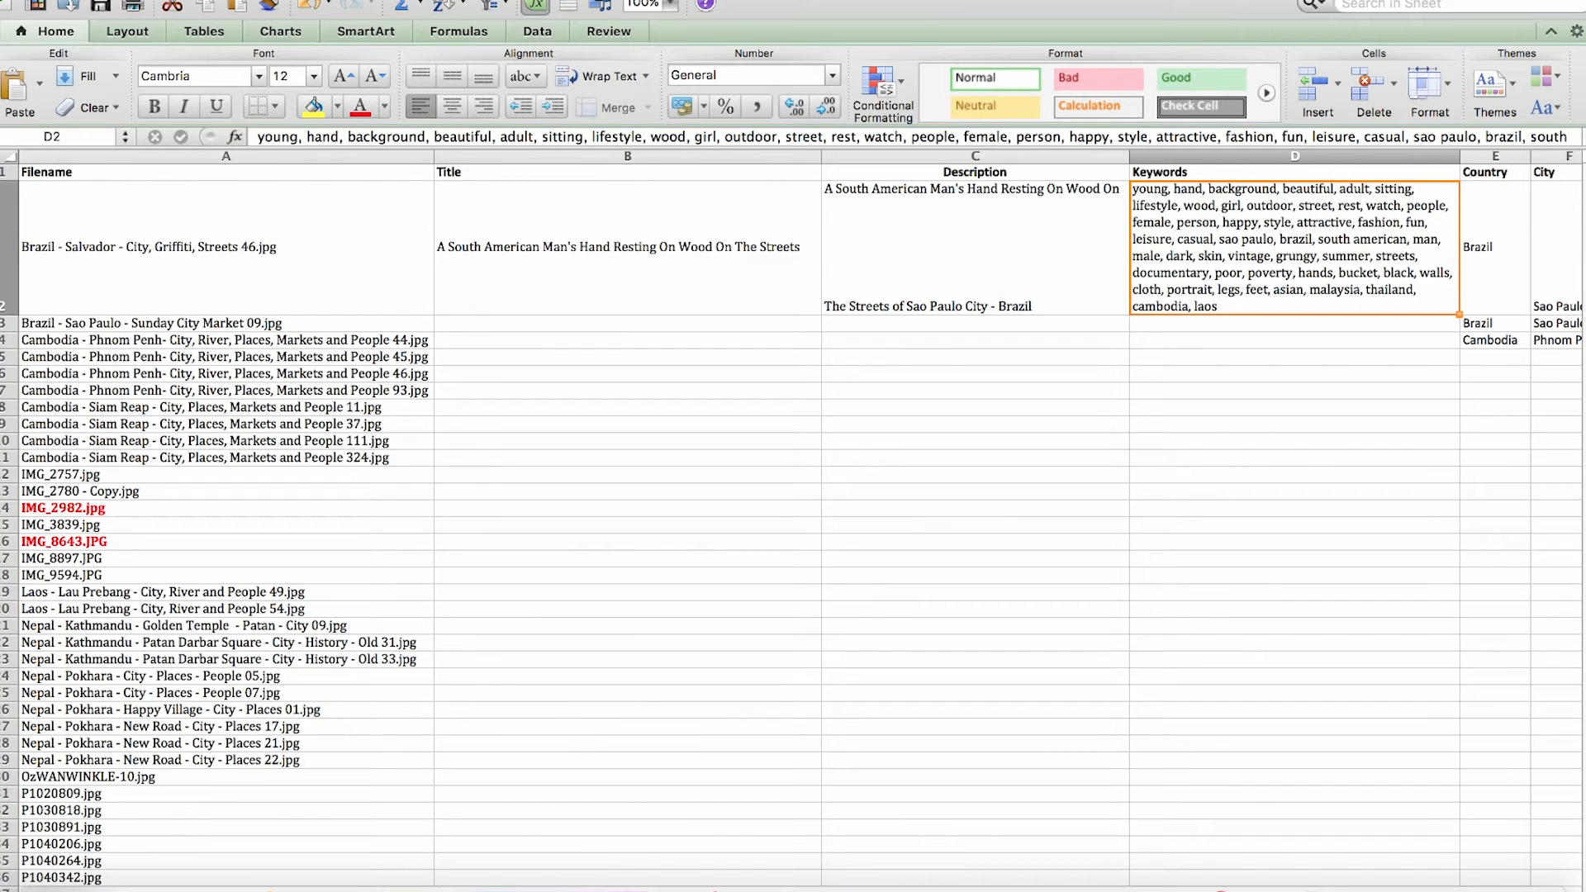
{"action": "key", "text": "cmd+c"}
{"action": "left_click", "coordinate": [1173, 326]}
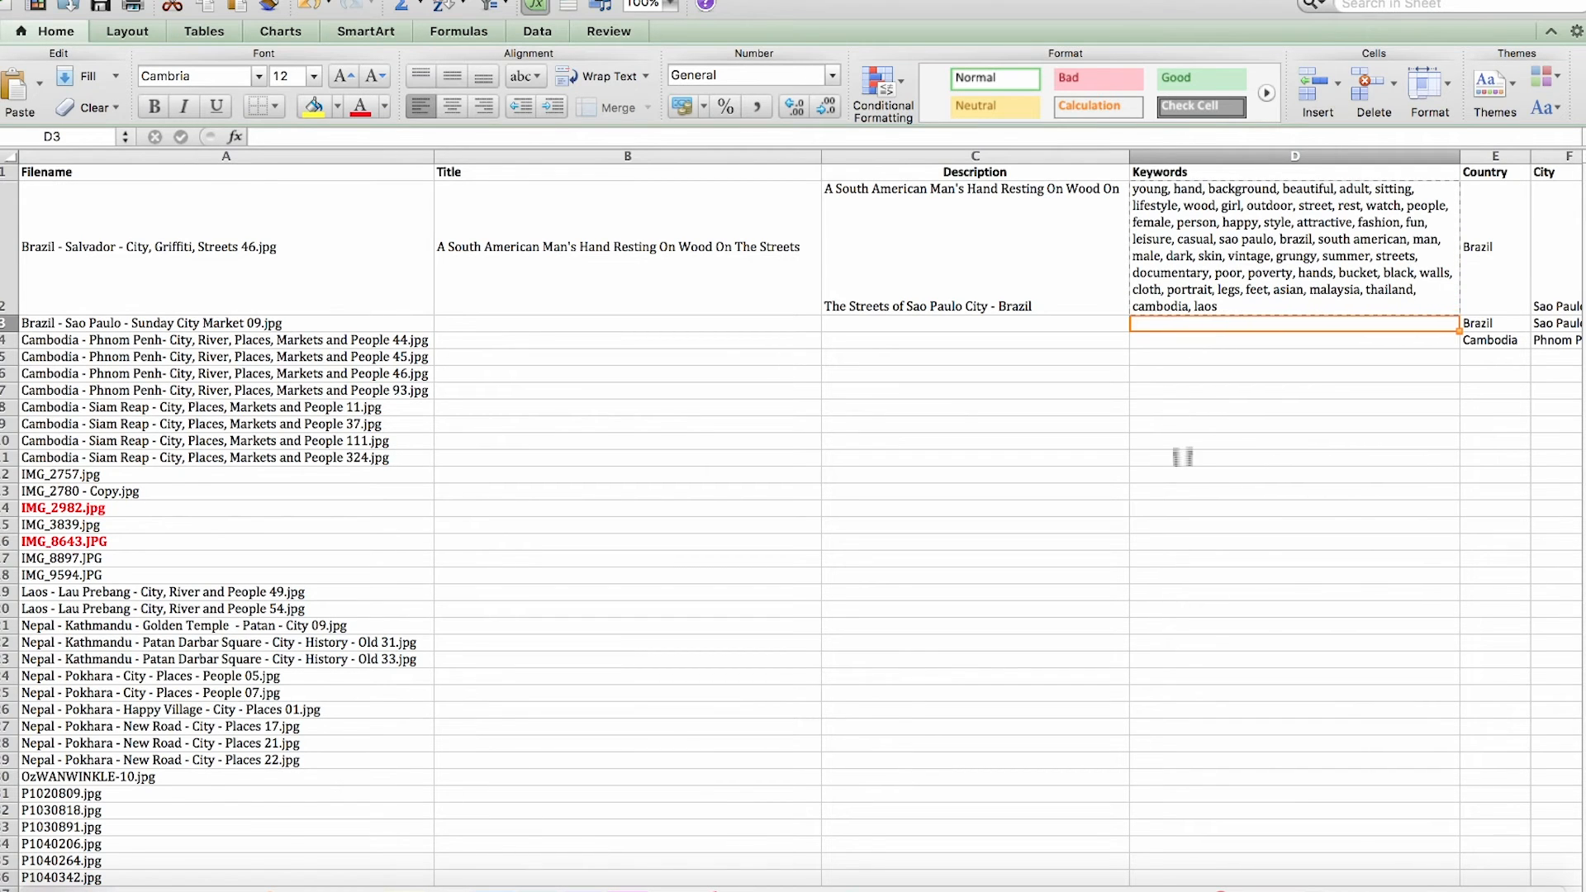
{"action": "scroll", "coordinate": [1183, 457], "scroll_direction": "down", "scroll_amount": 10}
{"action": "scroll", "coordinate": [1183, 457], "scroll_direction": "down", "scroll_amount": 6}
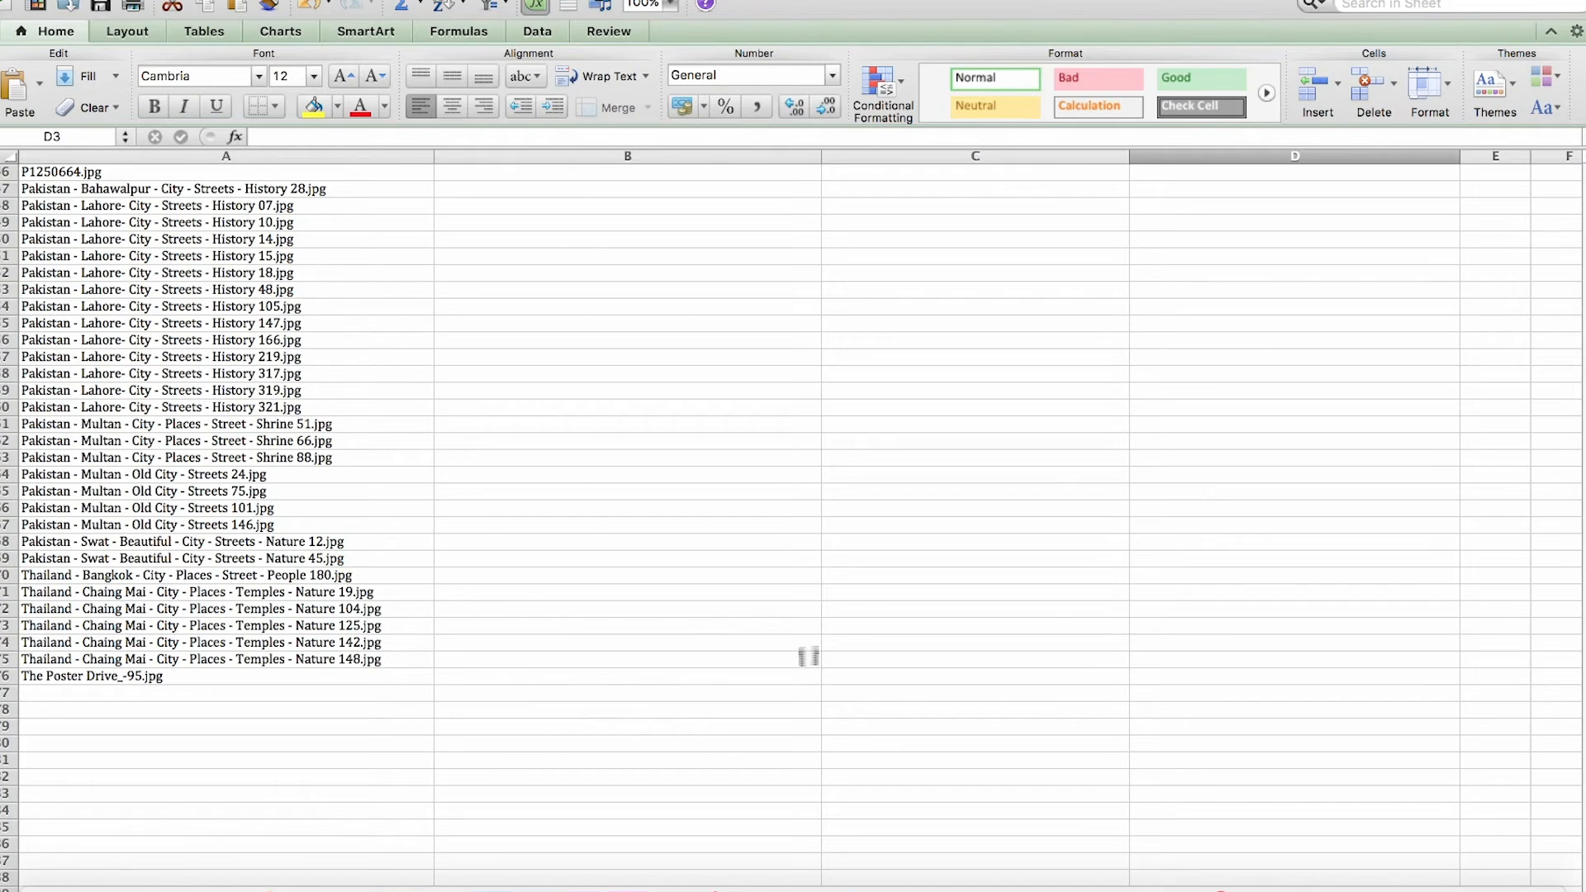
{"action": "left_click", "coordinate": [1183, 670]}
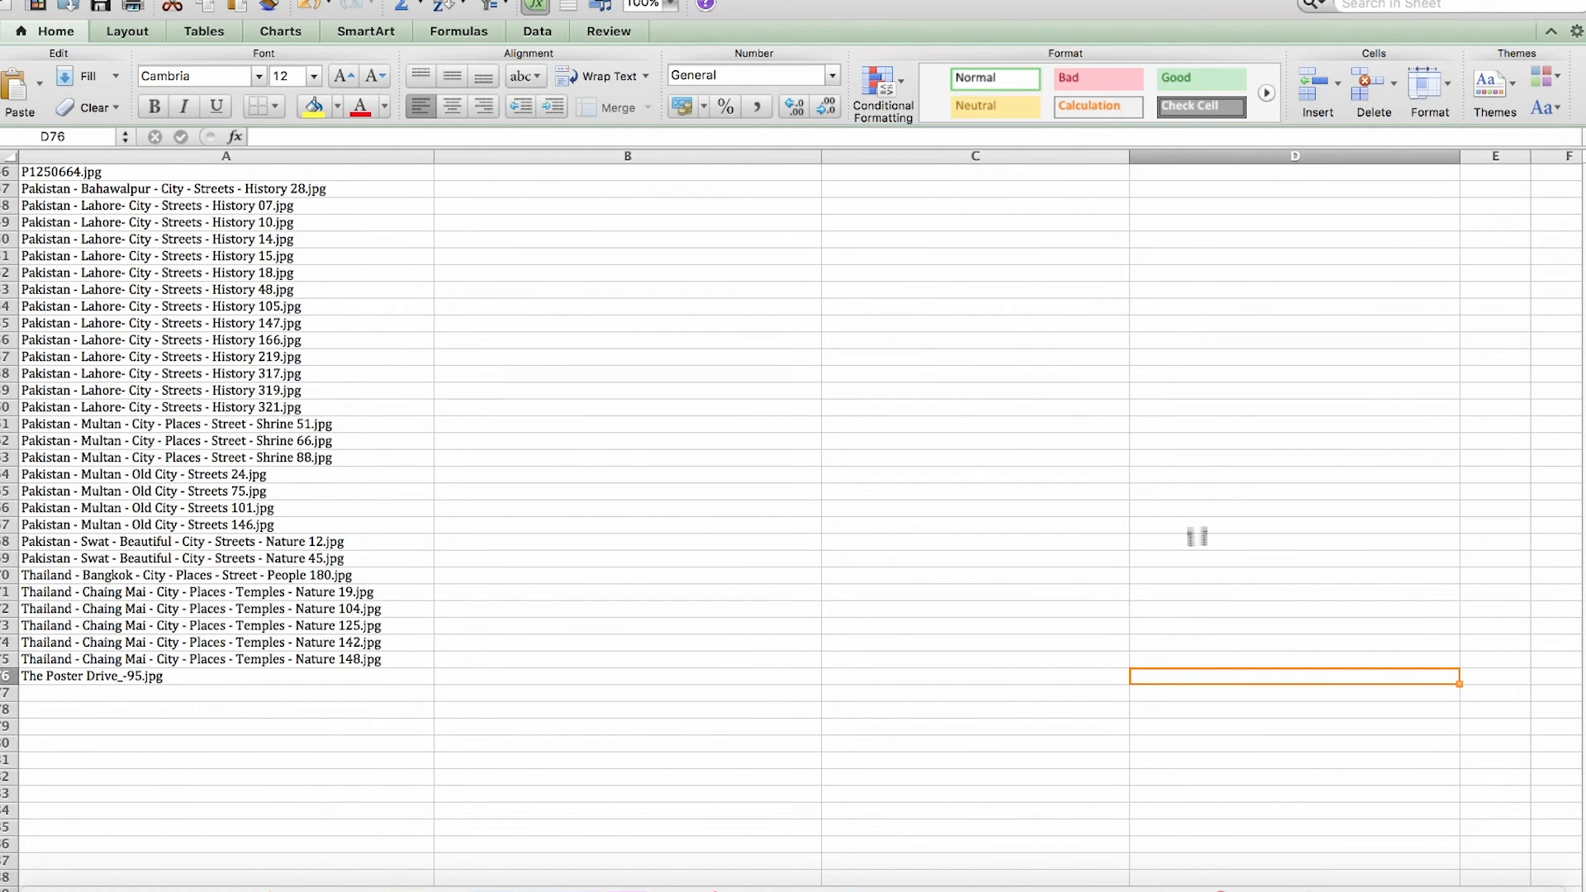
{"action": "scroll", "coordinate": [1197, 537], "scroll_direction": "up", "scroll_amount": 3}
{"action": "scroll", "coordinate": [1197, 537], "scroll_direction": "up", "scroll_amount": 20}
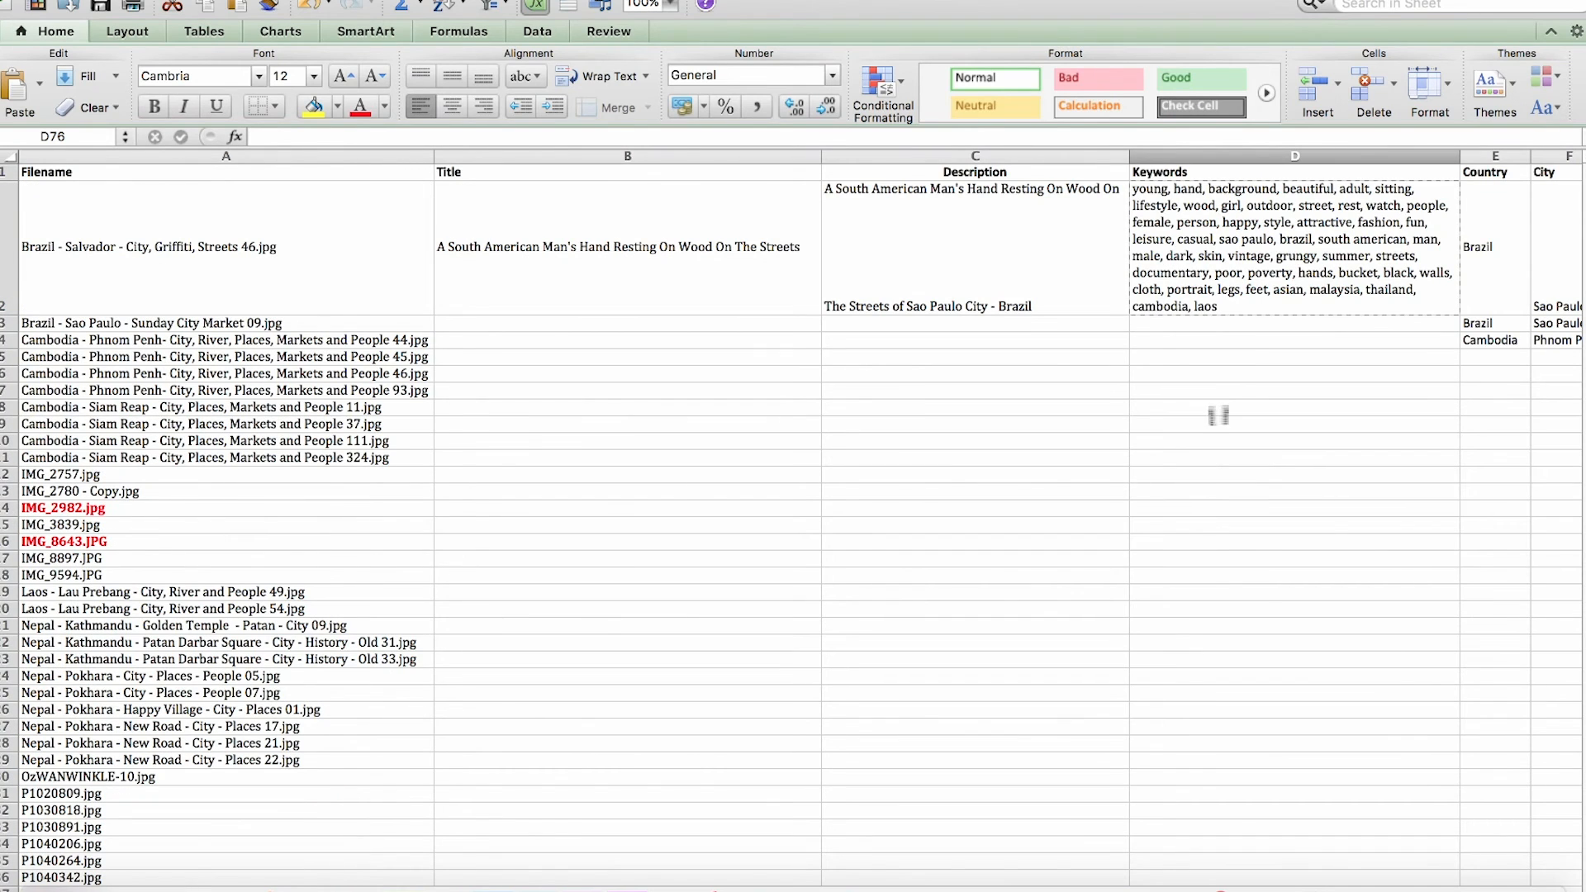
{"action": "left_click", "coordinate": [1198, 327], "text": "shift"}
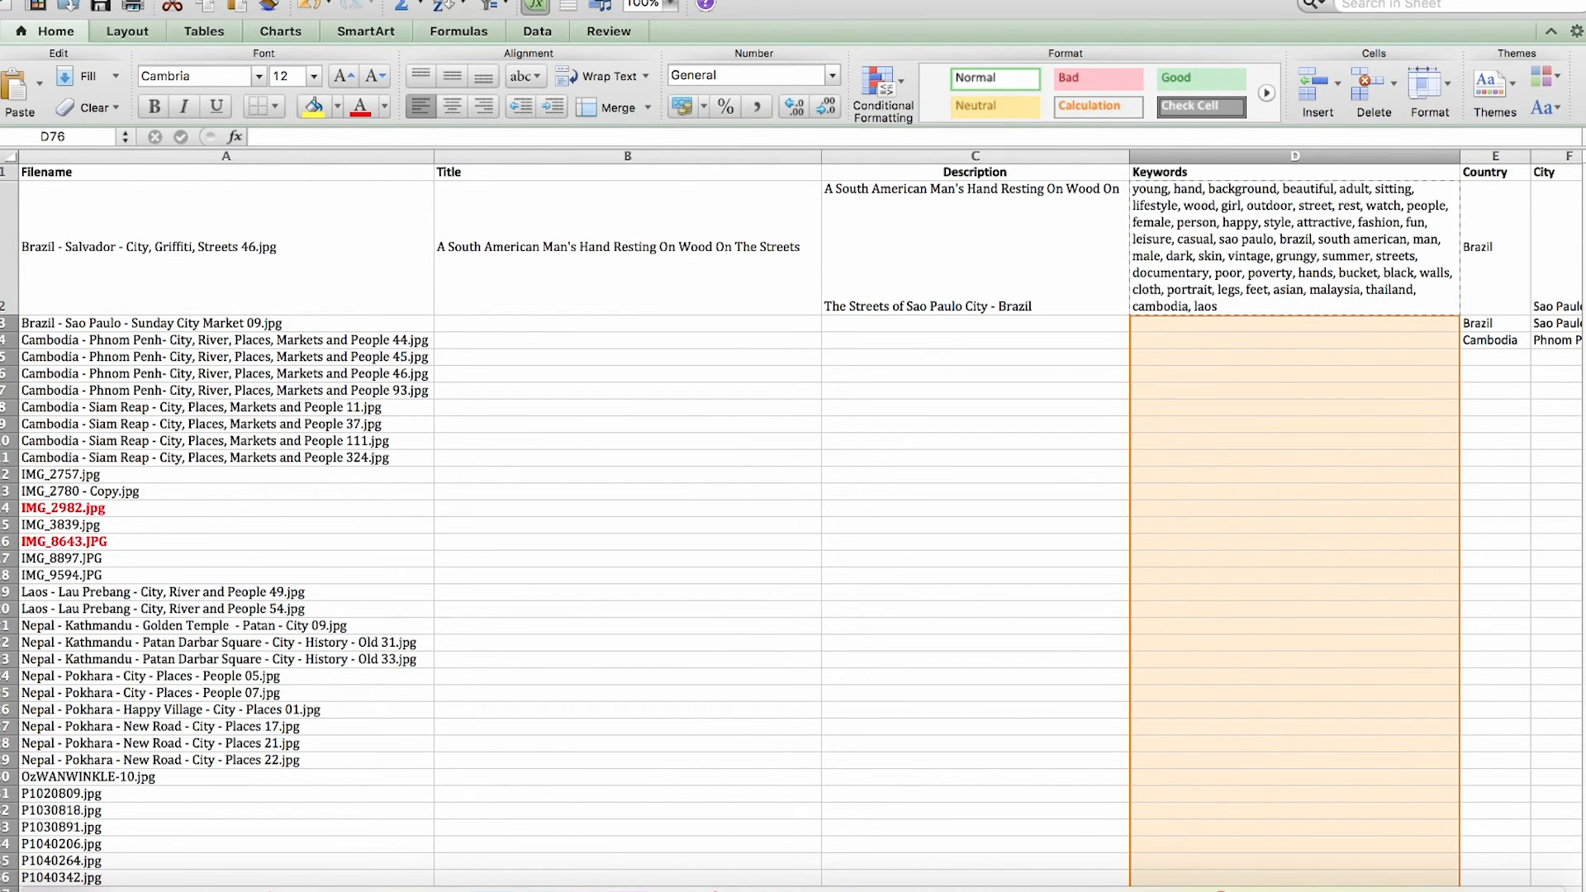
{"action": "key", "text": "super+v"}
{"action": "scroll", "coordinate": [1215, 496], "scroll_direction": "up", "scroll_amount": 20}
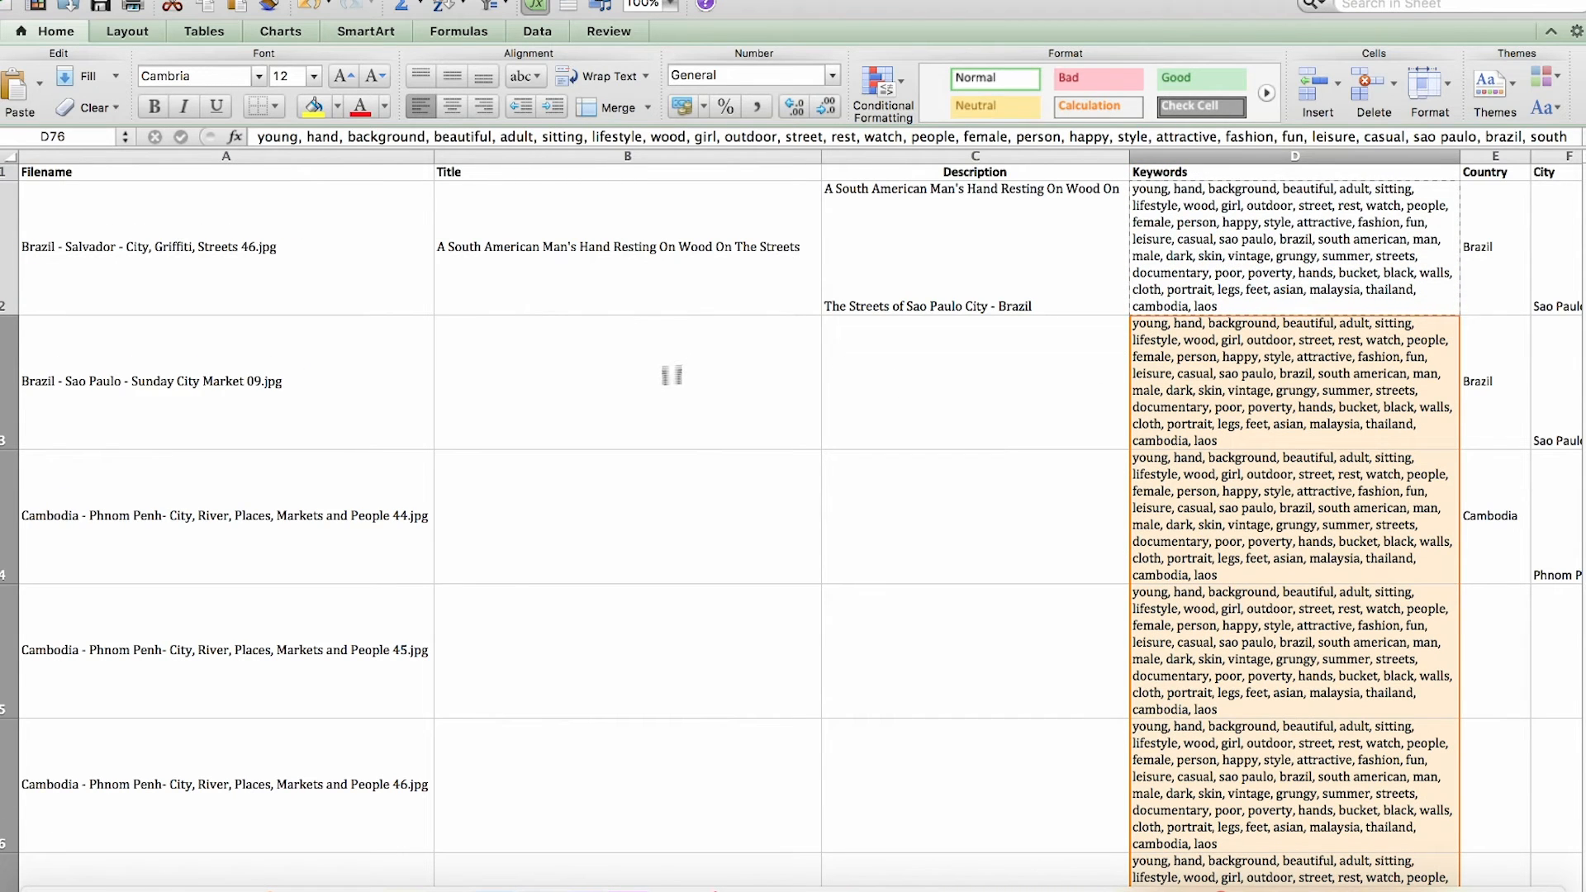
- Select the second image's Title cell, preview Brazil - Sao Paulo - Sunday City Market 09.jpg in Finder, and switch back to Excel
{"action": "left_click", "coordinate": [475, 370]}
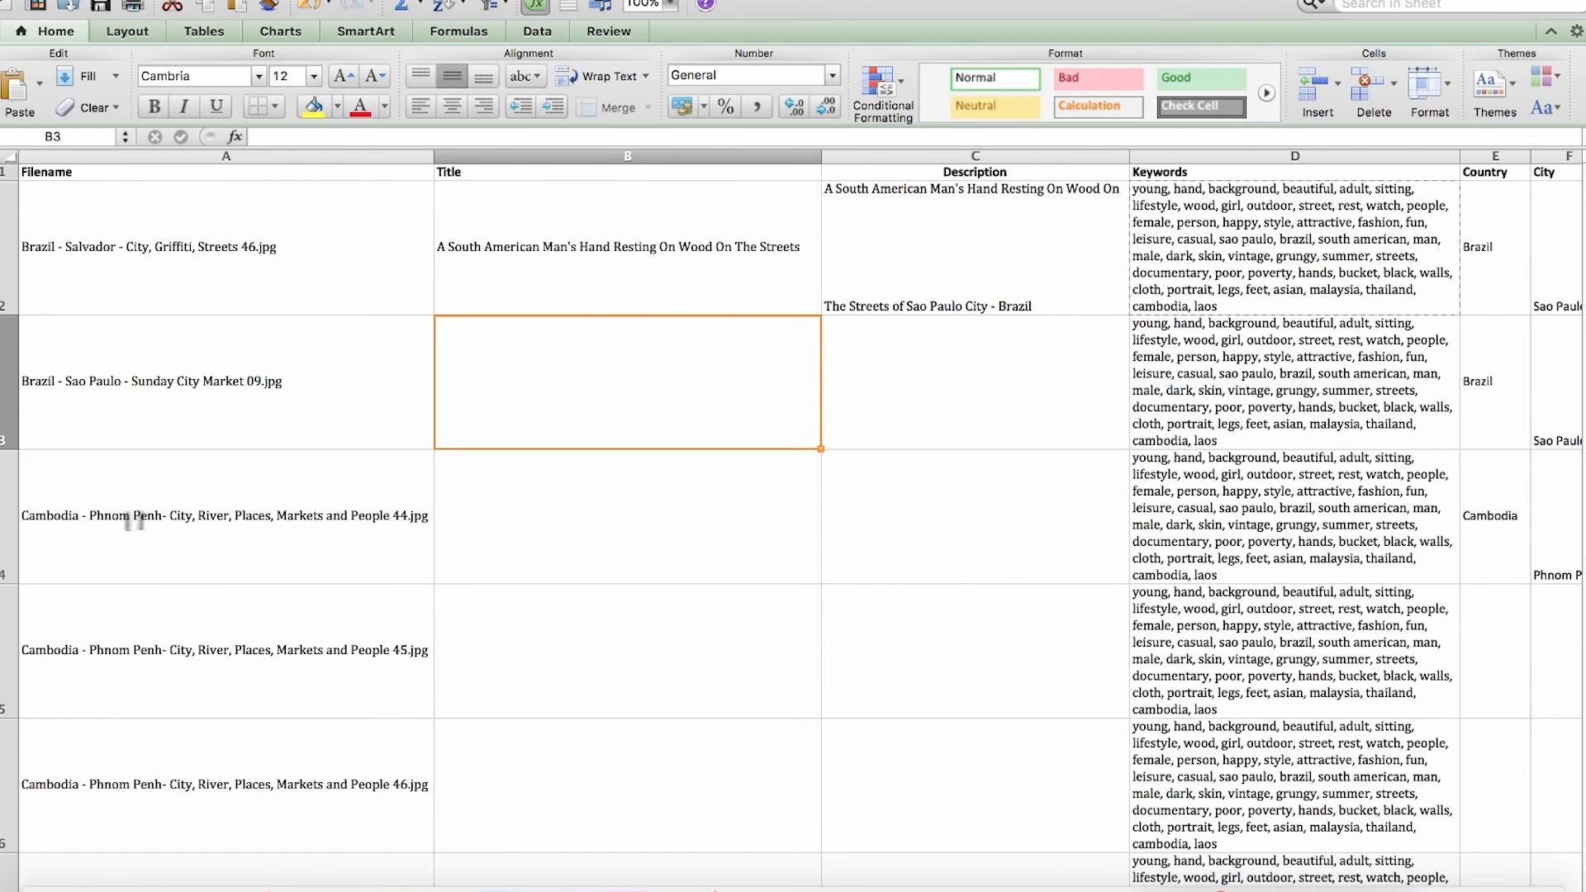
{"action": "left_click", "coordinate": [25, 855]}
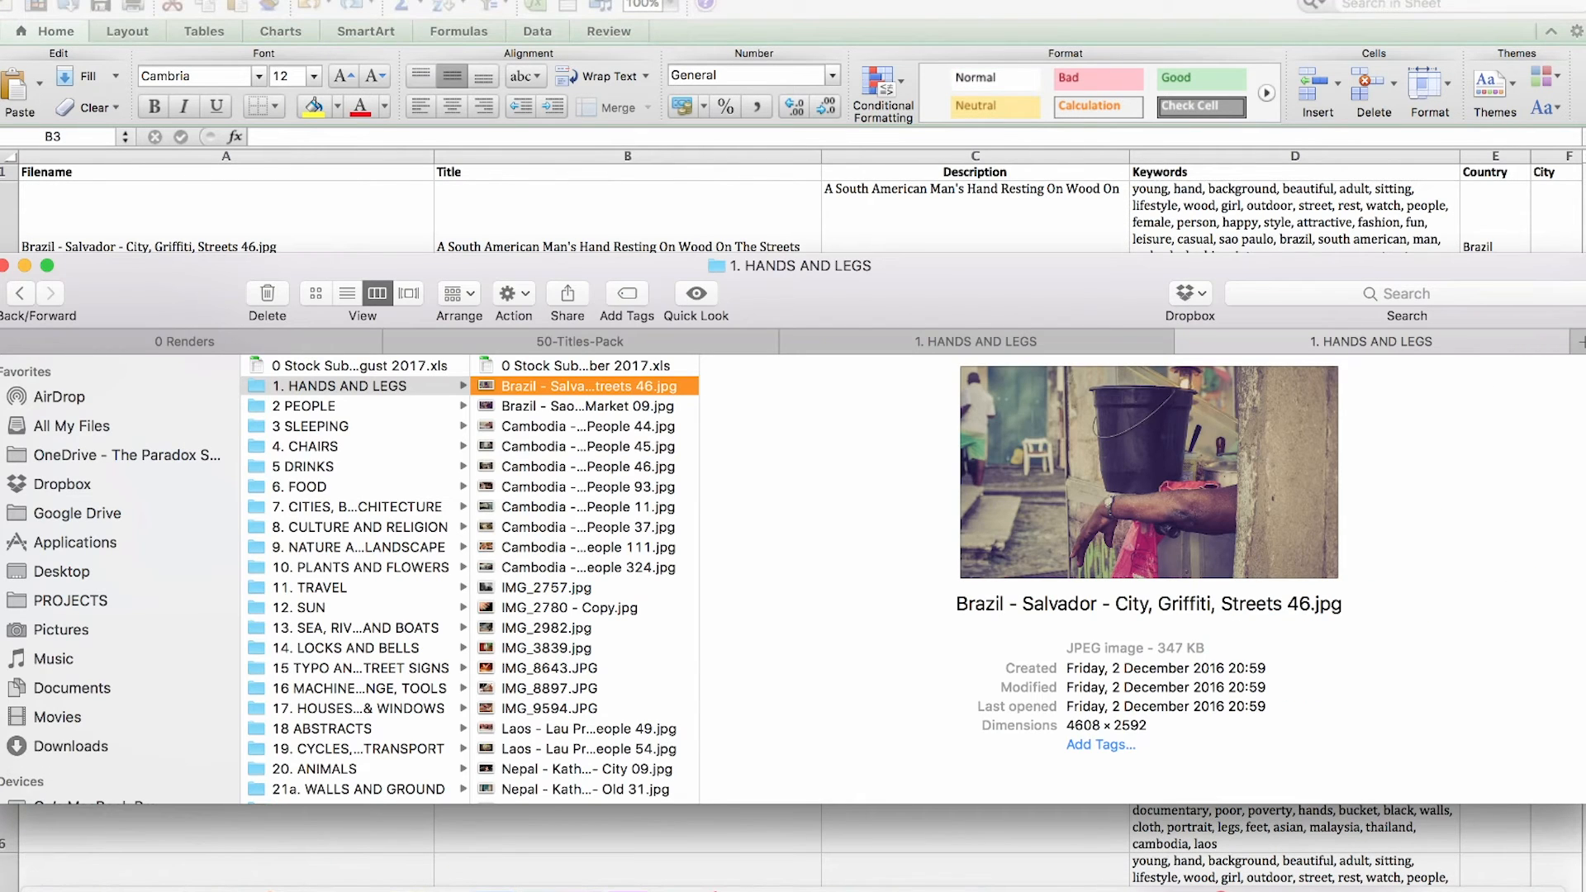
{"action": "key", "text": "Down"}
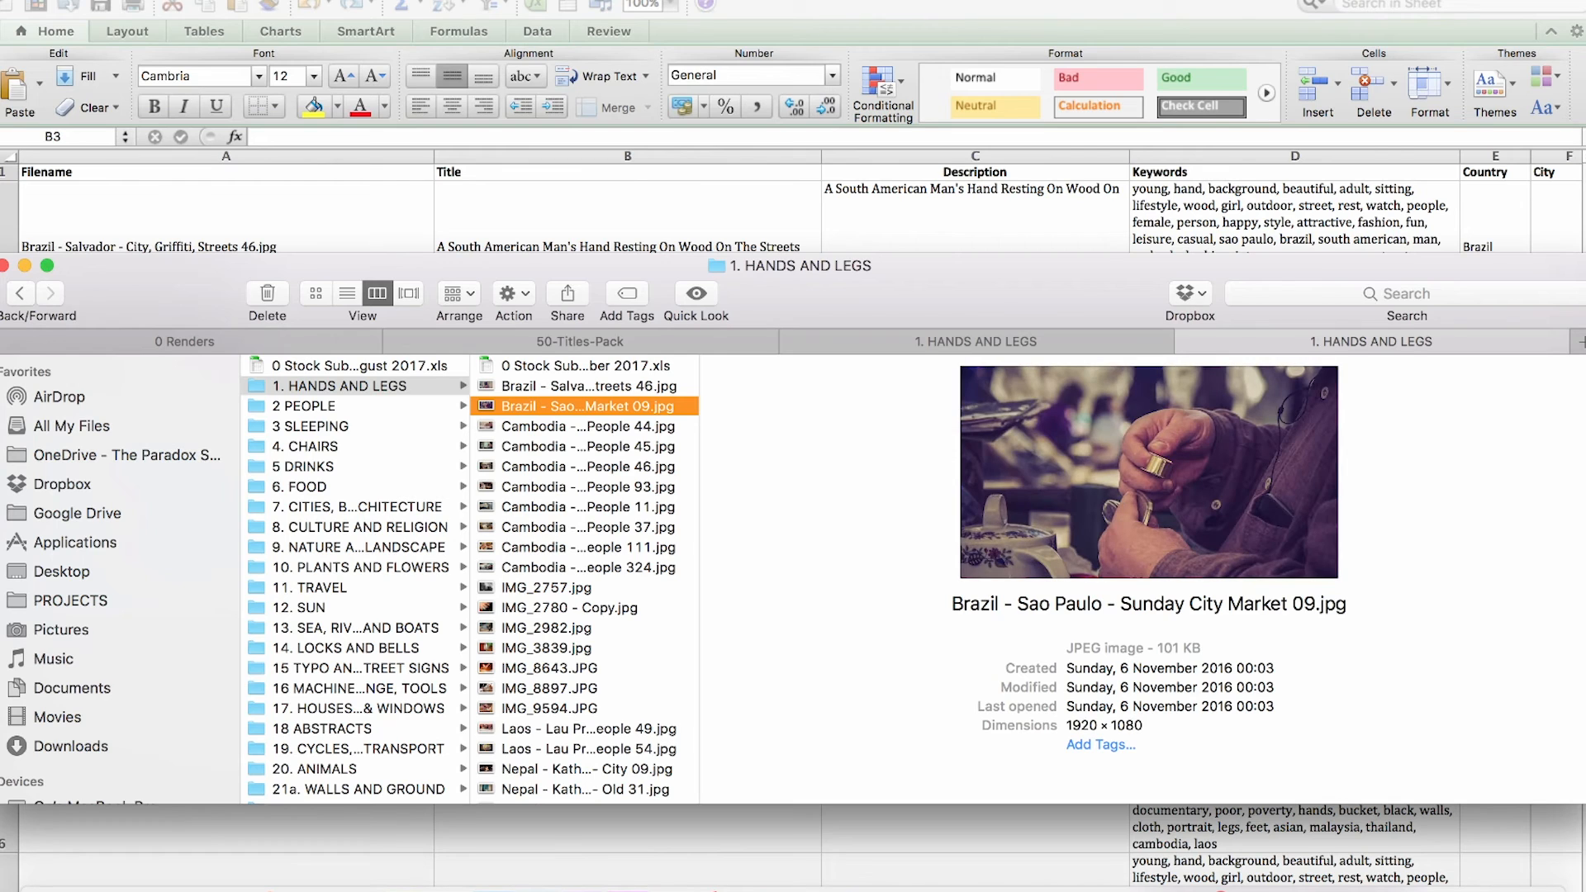
{"action": "key", "text": "Return"}
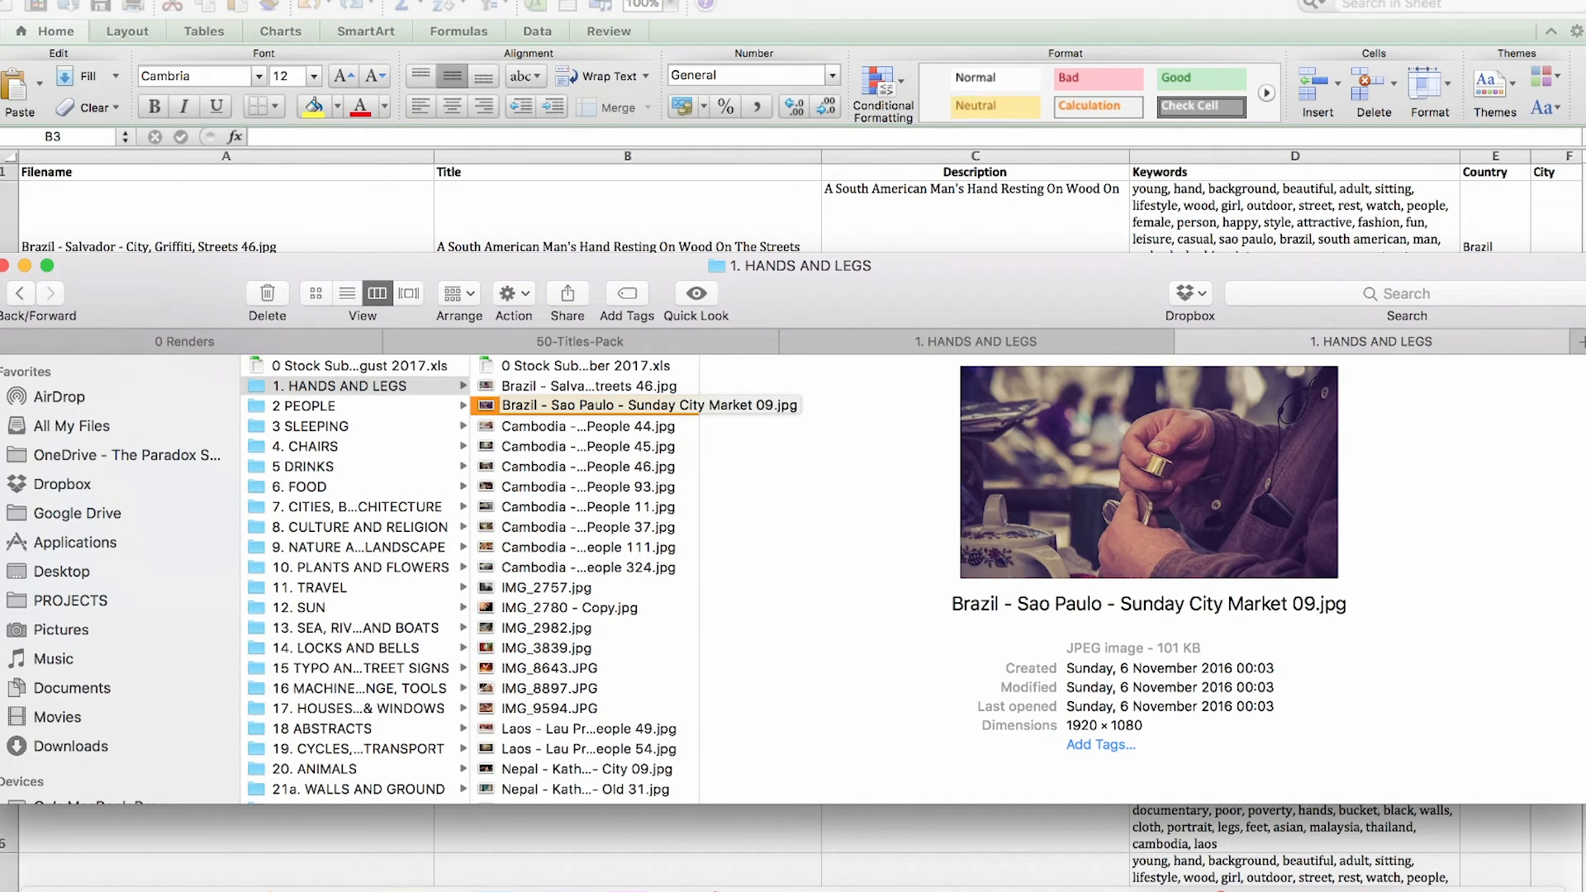
{"action": "key", "text": "Return"}
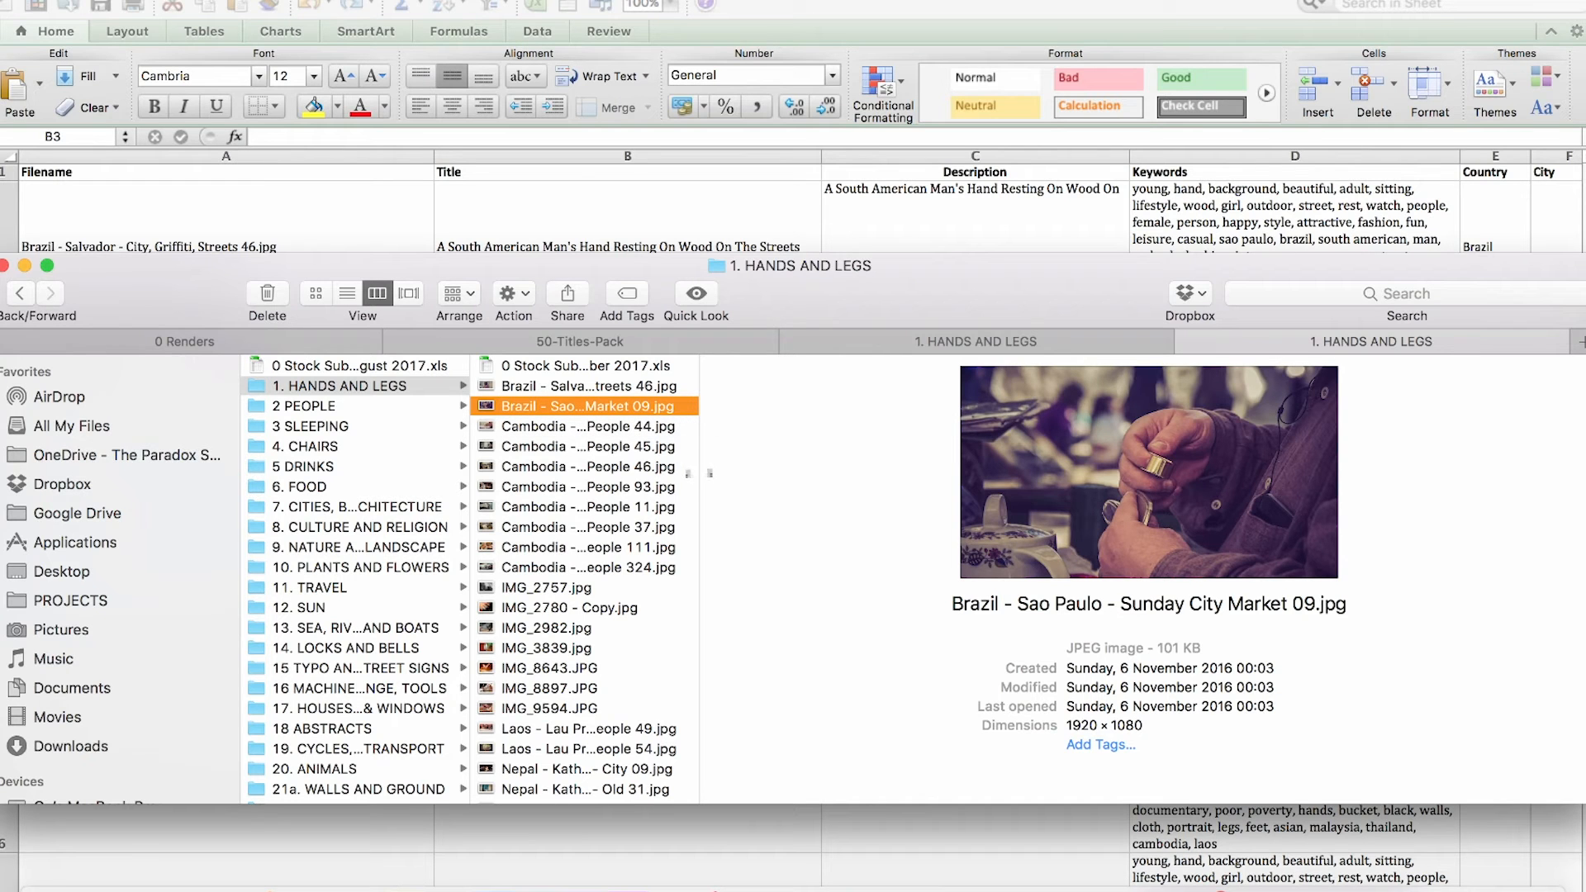
{"action": "mouse_move", "coordinate": [709, 474]}
{"action": "left_mouse_down"}
{"action": "mouse_move", "coordinate": [653, 470]}
{"action": "mouse_move", "coordinate": [719, 470]}
{"action": "left_mouse_up"}
{"action": "key", "text": "super+Tab"}
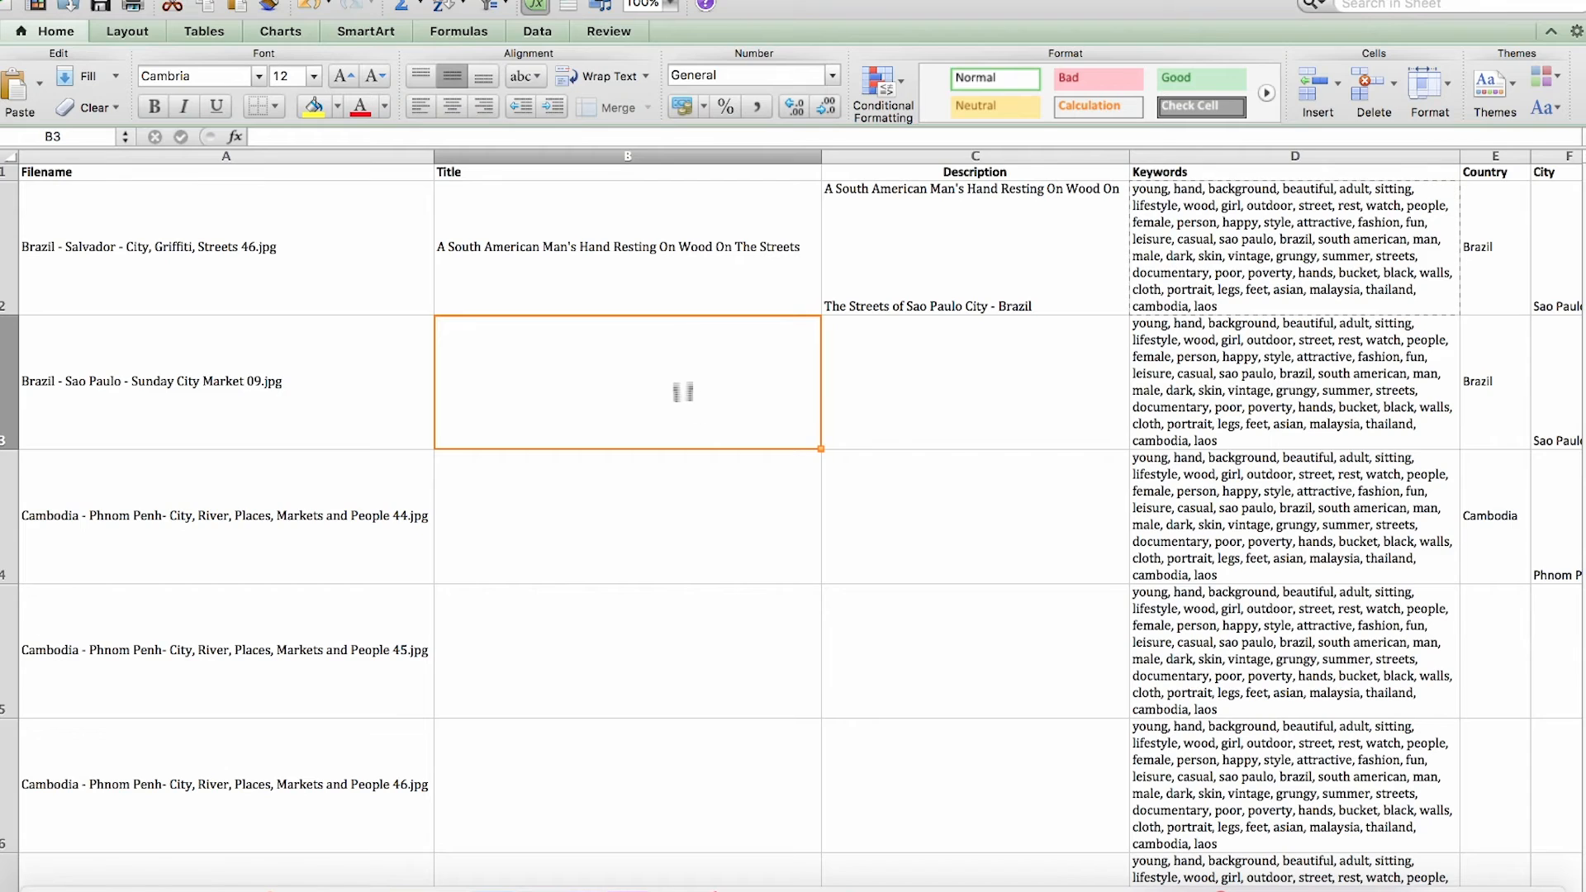
- Enter "A Guy In A Market On A Stall Selling Golden Ring" as the title of the second image, Sunday City Market 09
{"action": "type", "text": "A G"}
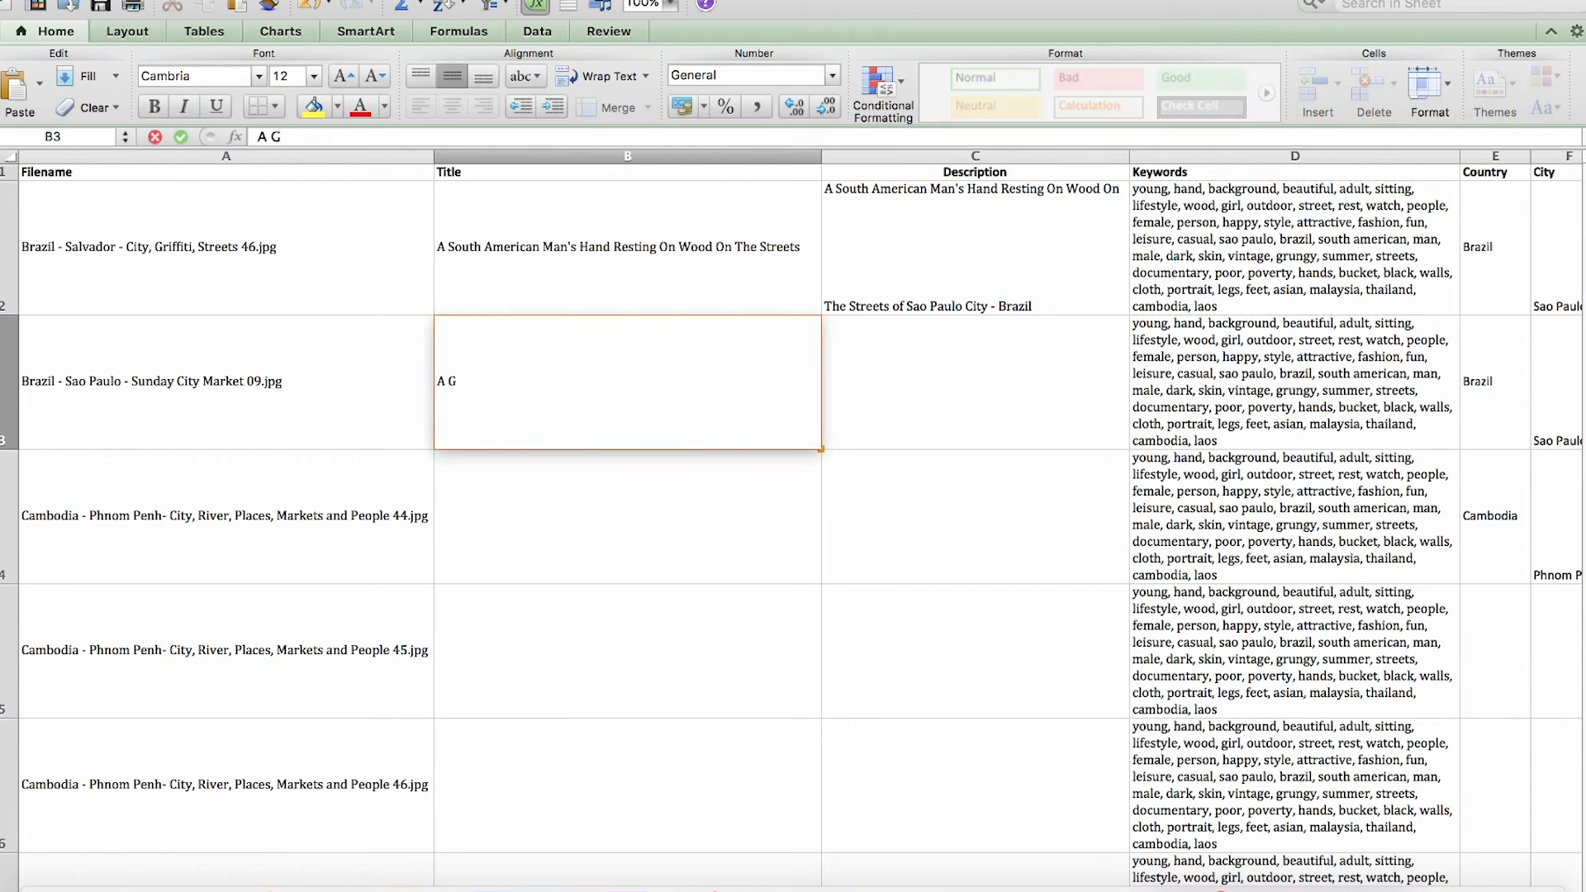
{"action": "type", "text": "uy"}
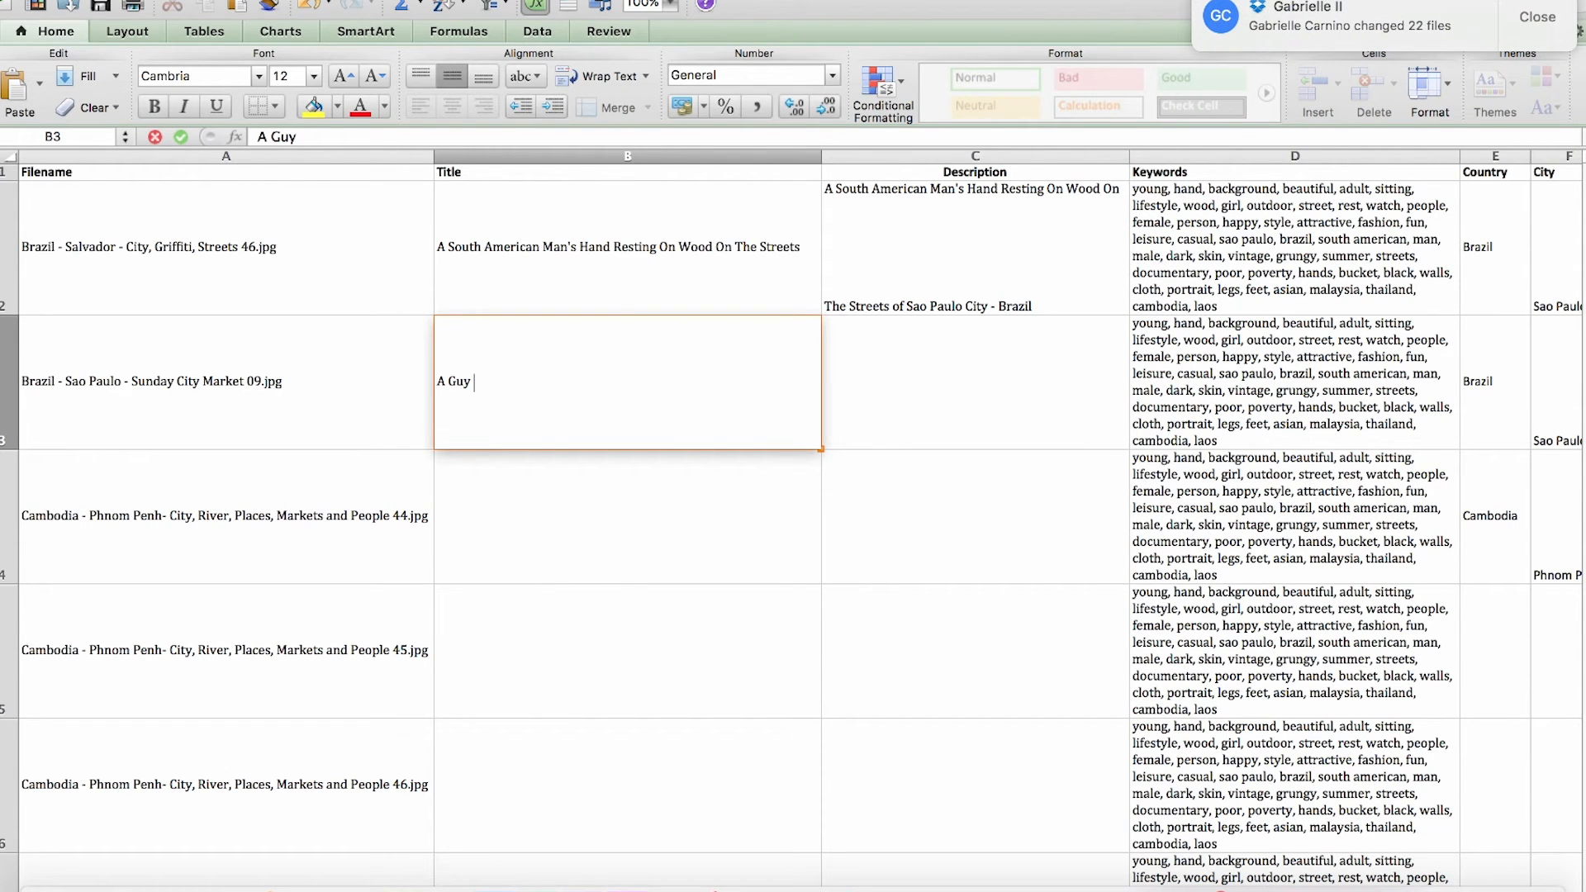
{"action": "type", "text": " In A Market Sell"}
{"action": "key", "text": "BackSpace"}
{"action": "key", "text": "BackSpace"}
{"action": "key", "text": "BackSpace"}
{"action": "key", "text": "BackSpace"}
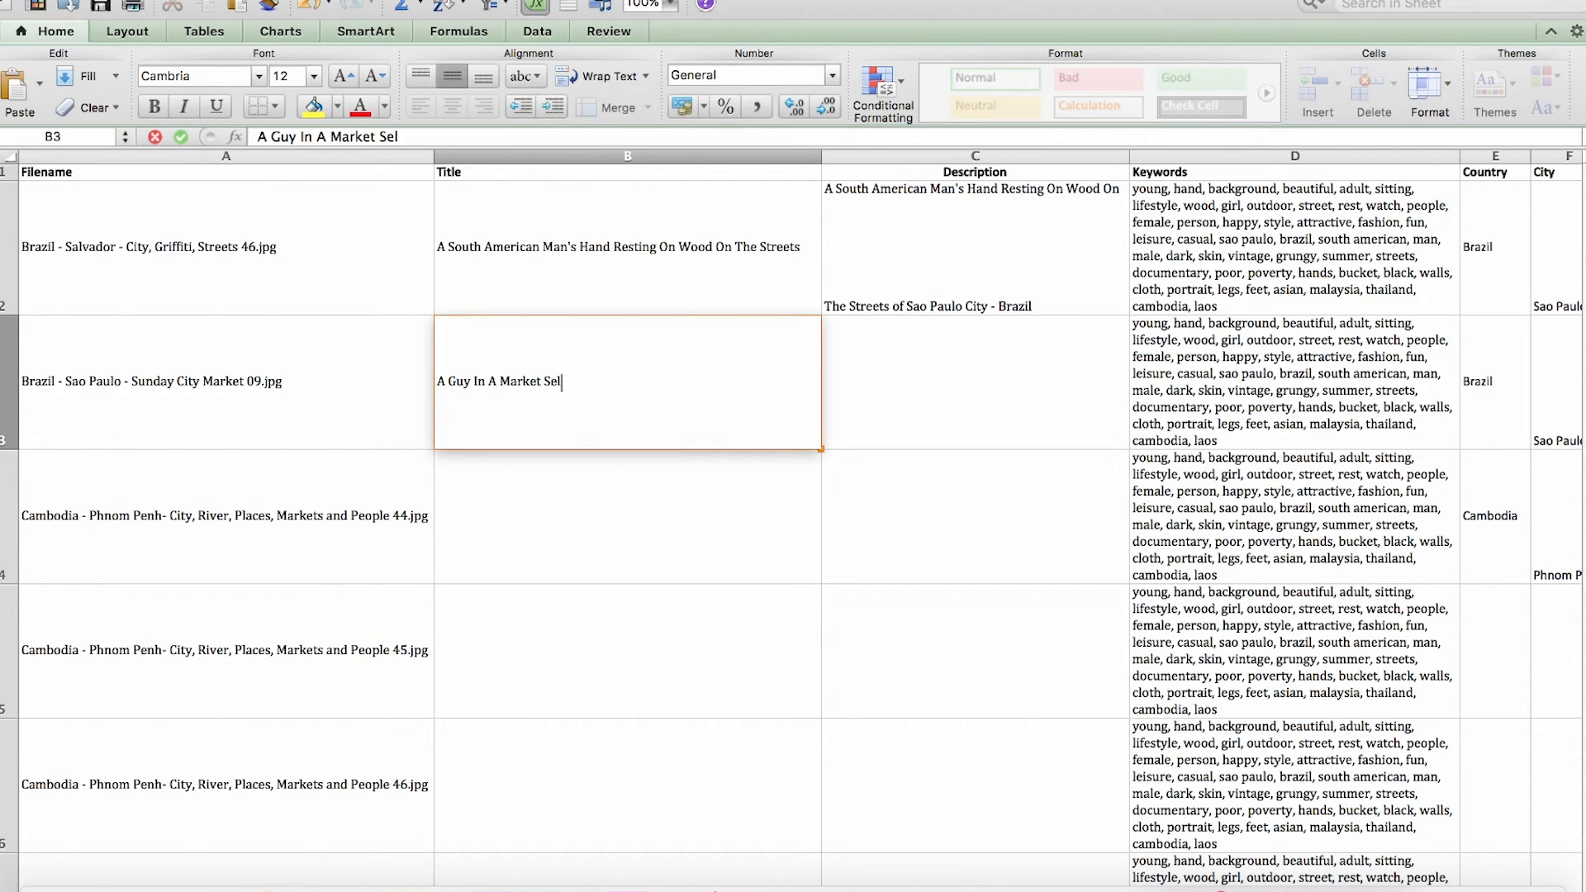
{"action": "type", "text": "On A Stall Sell"}
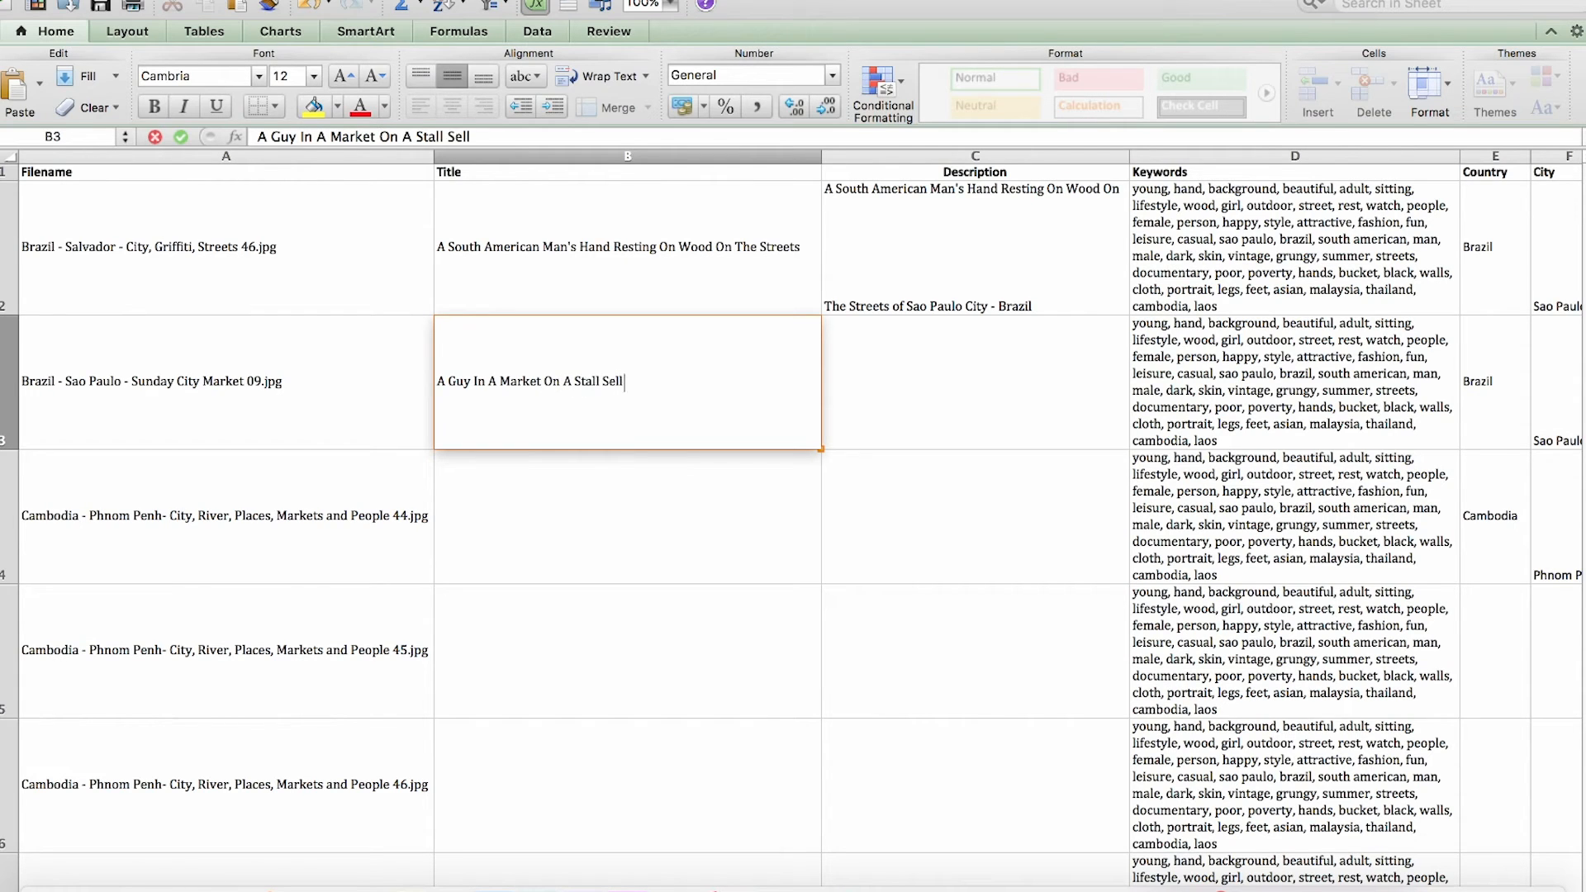
{"action": "type", "text": "ing Rings"}
{"action": "key", "text": "BackSpace"}
{"action": "key", "text": "BackSpace"}
{"action": "key", "text": "BackSpace"}
{"action": "key", "text": "BackSpace"}
{"action": "key", "text": "BackSpace"}
{"action": "key", "text": "BackSpace"}
{"action": "type", "text": "Golden Ring"}
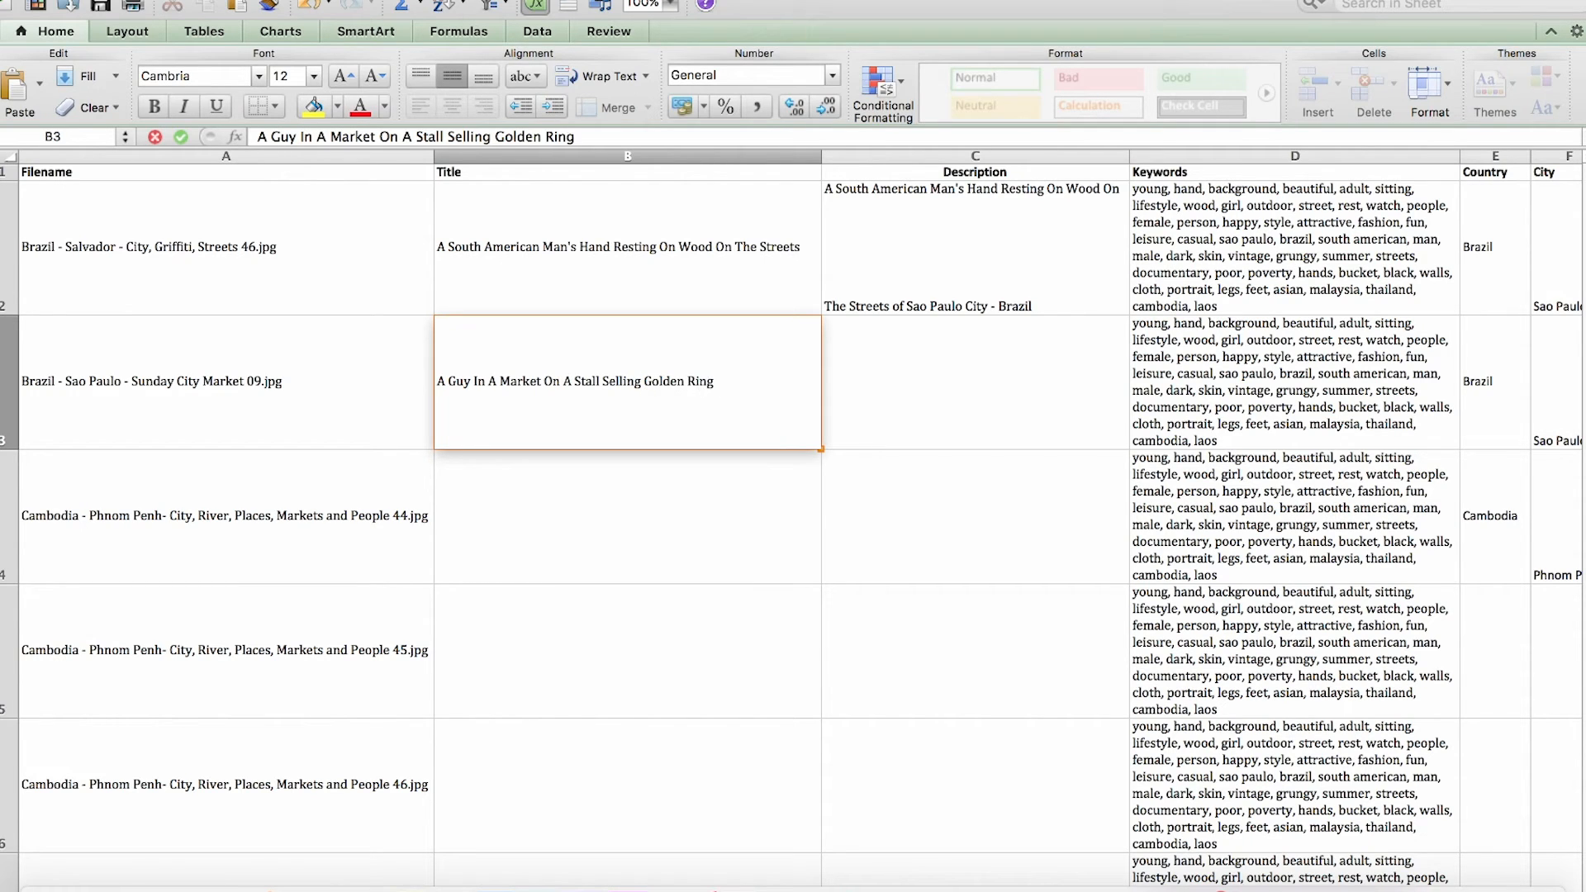
{"action": "key", "text": "Right"}
- Copy the second image's title into its Description cell and append "In Sao Paulo City - Brazil" to it
{"action": "key", "text": "Left"}
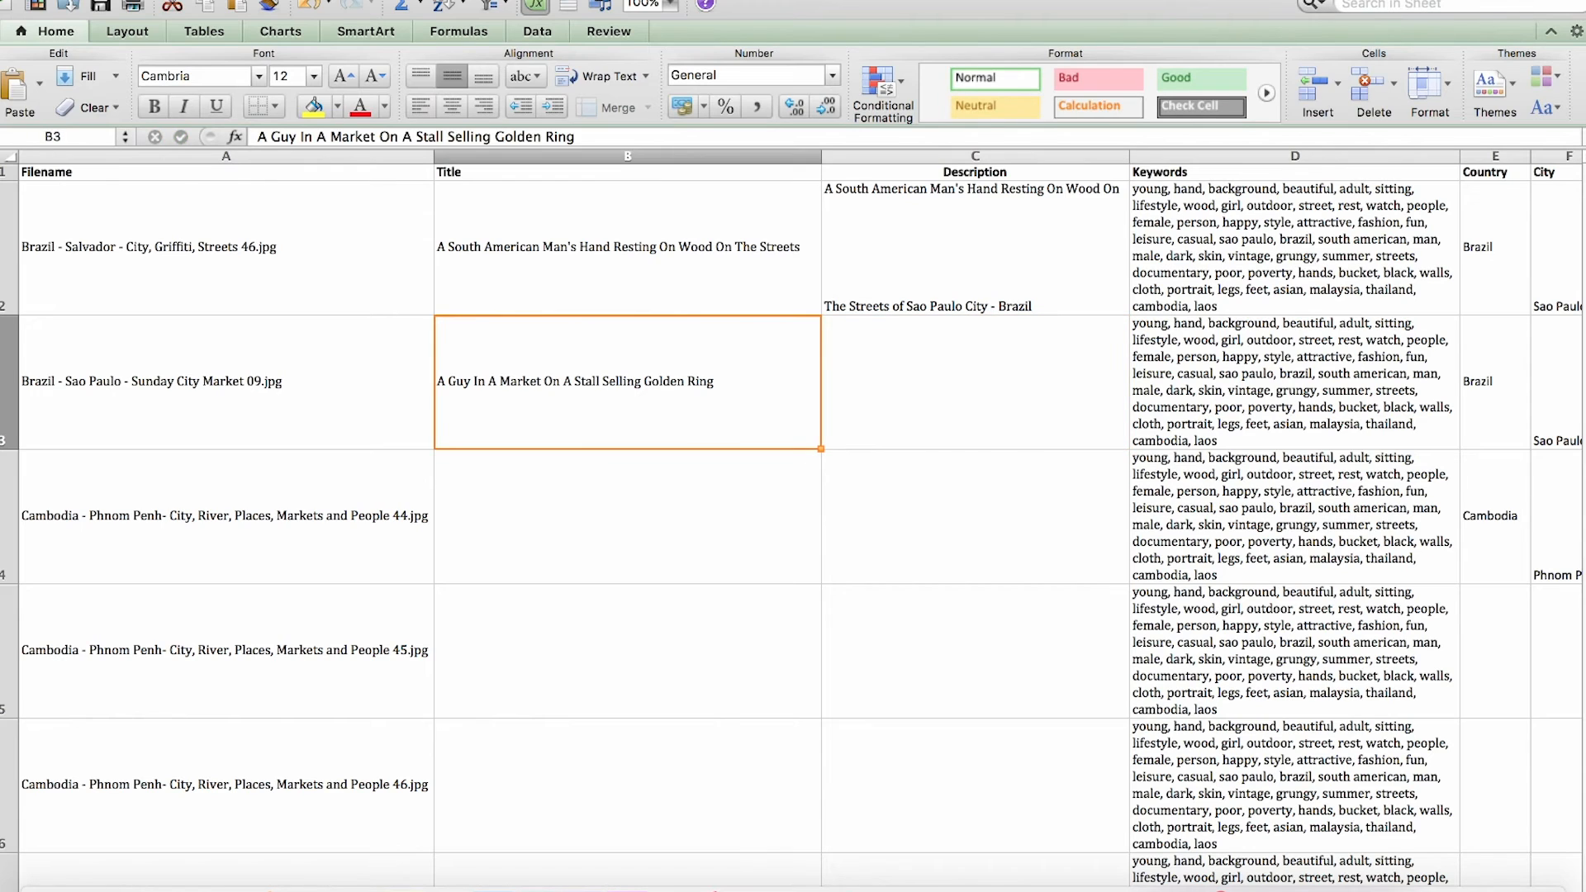
{"action": "key", "text": "super+c"}
{"action": "key", "text": "Right"}
{"action": "key", "text": "super+v"}
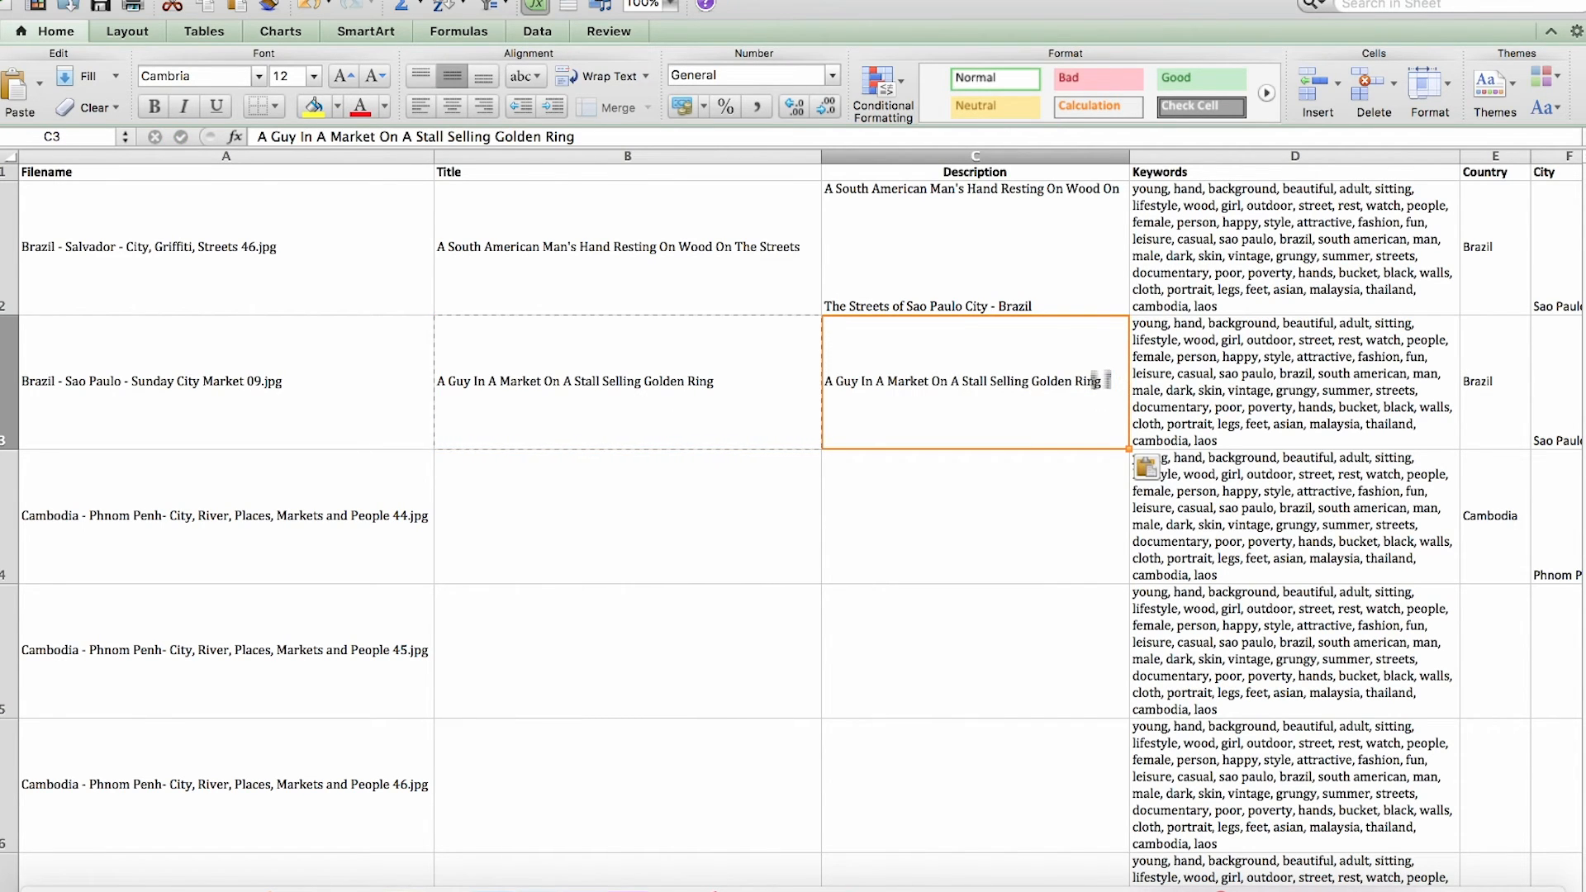
{"action": "left_click", "coordinate": [576, 137]}
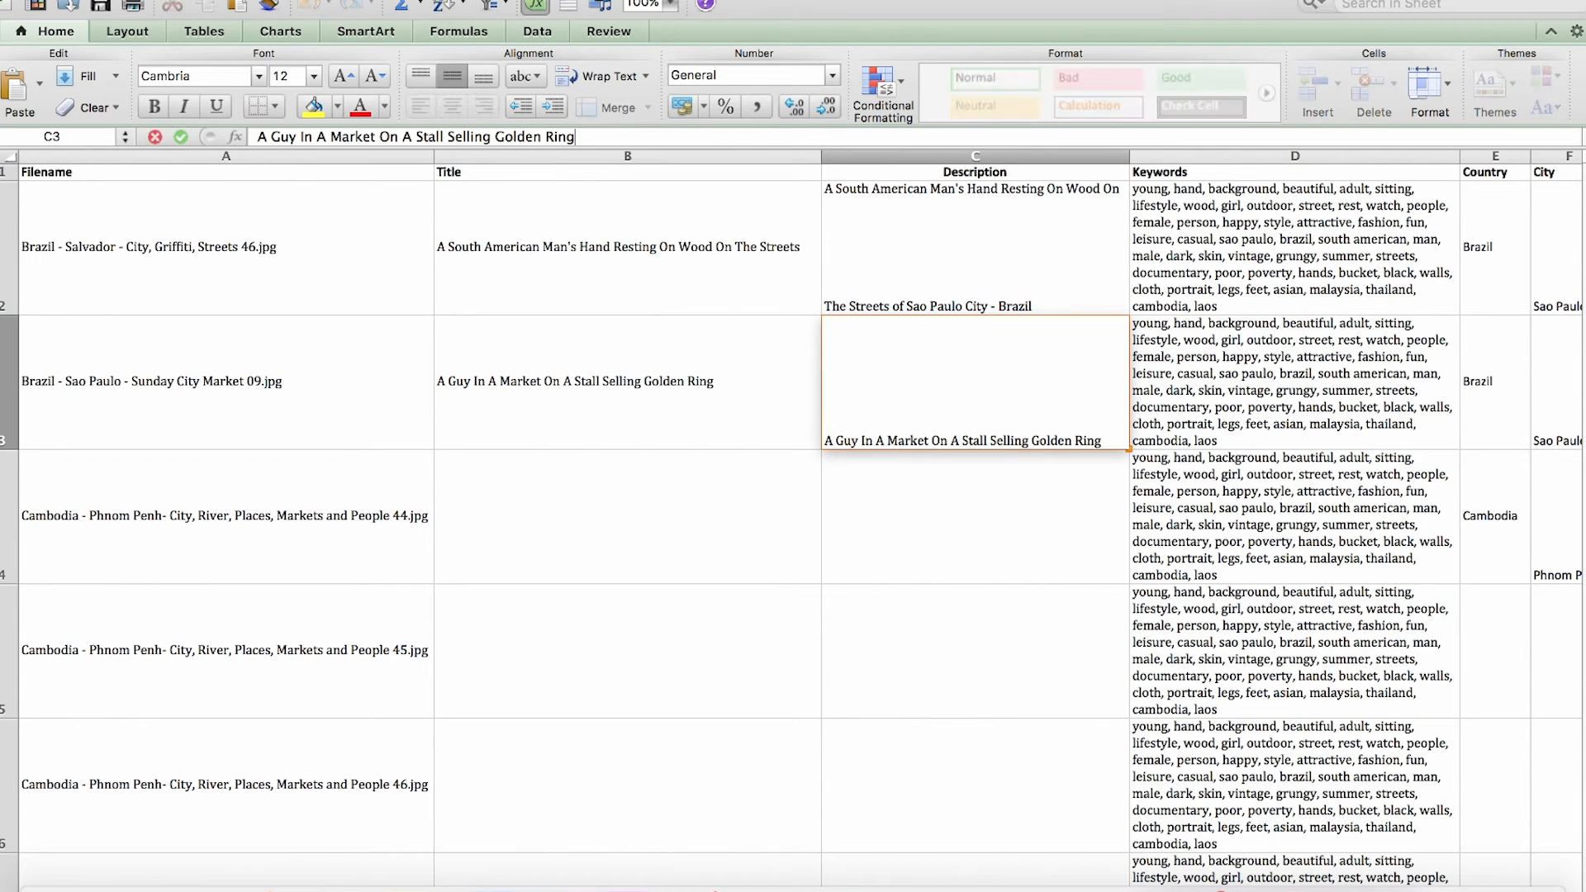
{"action": "type", "text": "In "}
{"action": "type", "text": "Sao Pa"}
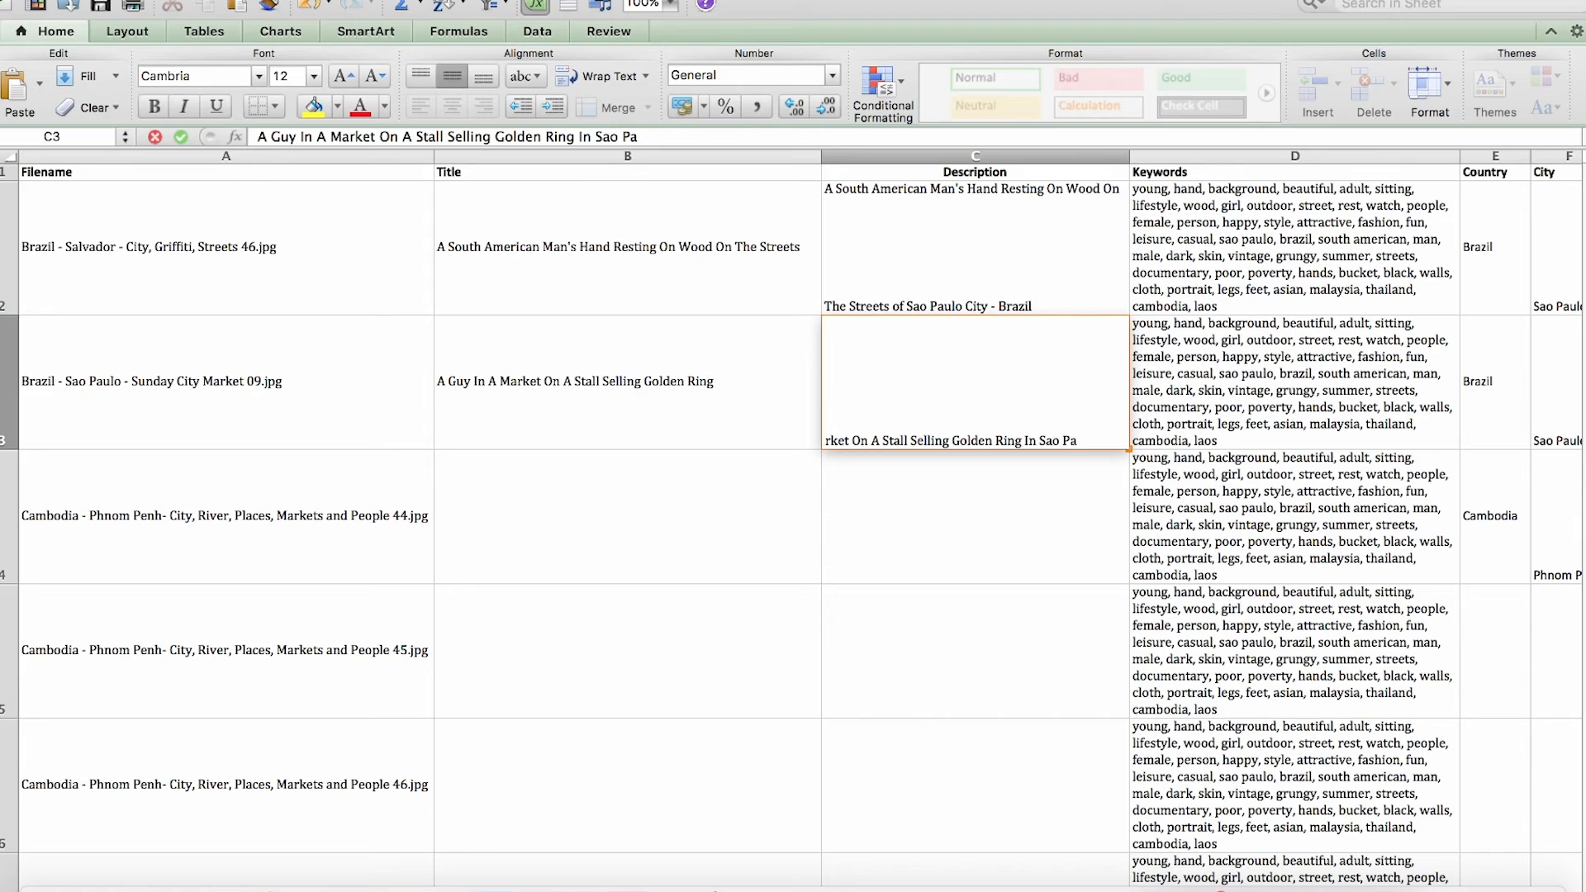
{"action": "type", "text": "ulo City - Brazil"}
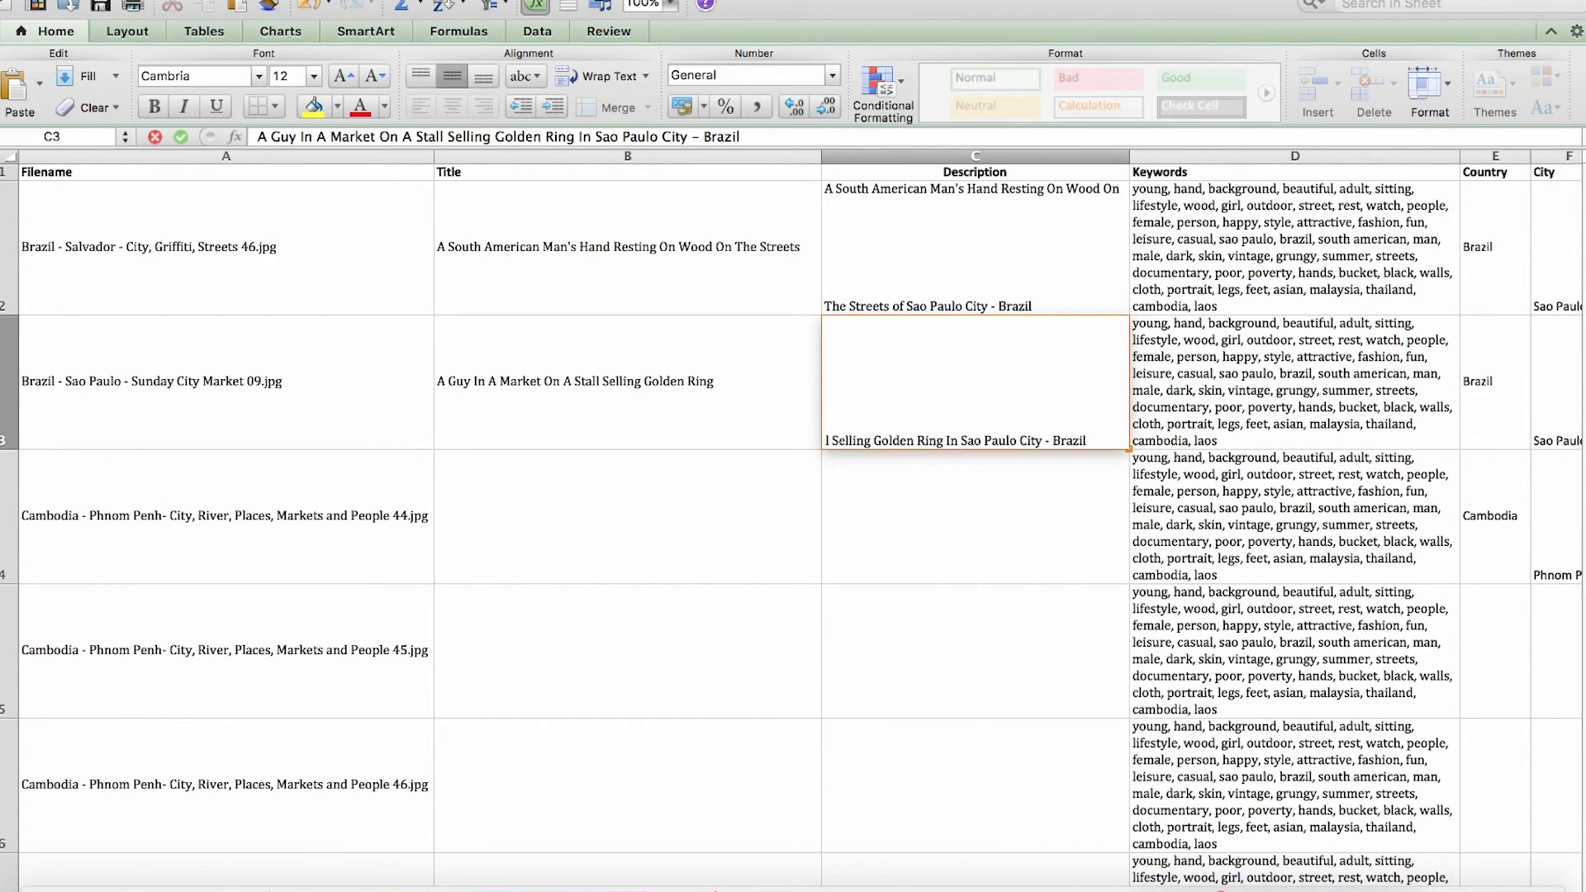
{"action": "key", "text": "Return"}
{"action": "key", "text": "Up"}
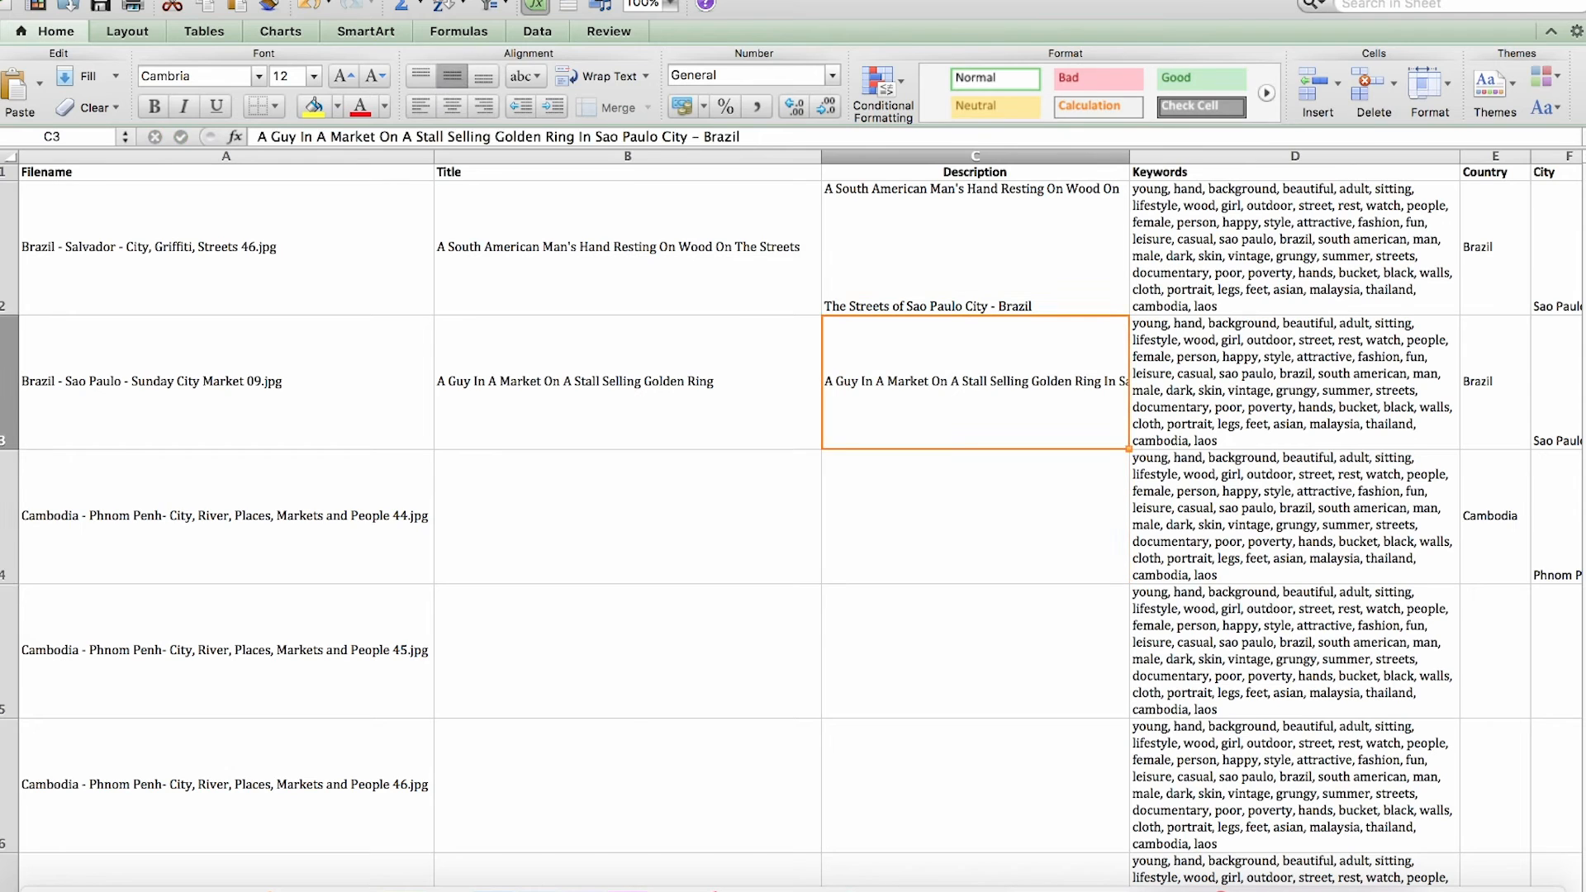
- Check the copied keywords down the Keywords column to the last image, The Poster Drive_-95.jpg
{"action": "key", "text": "Right"}
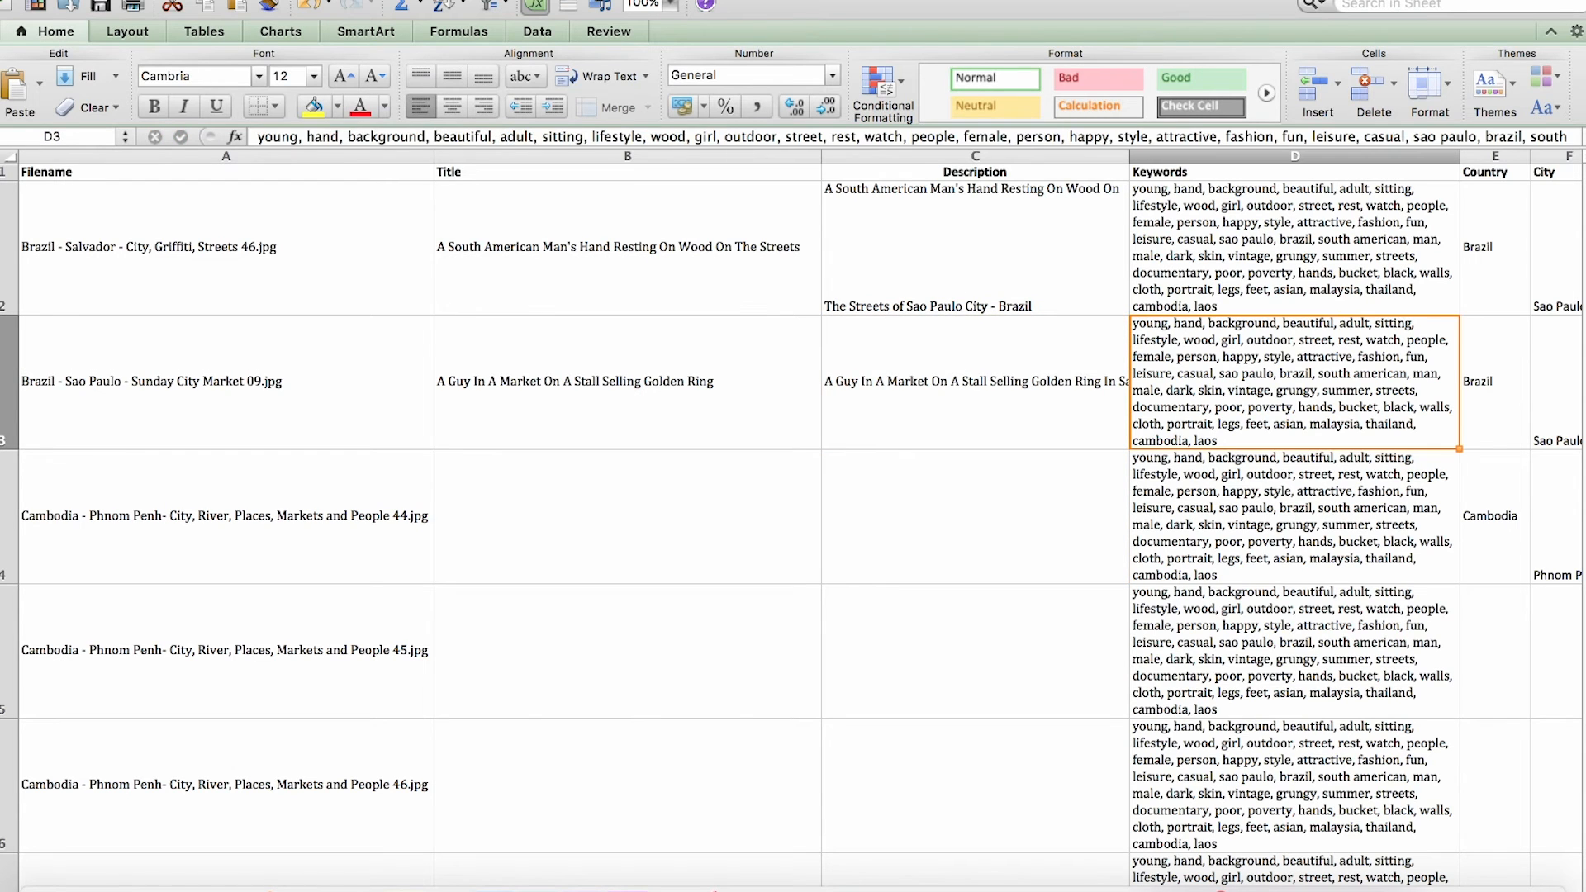
{"action": "left_click", "coordinate": [1214, 475]}
{"action": "scroll", "coordinate": [1213, 512], "scroll_direction": "down", "scroll_amount": 15}
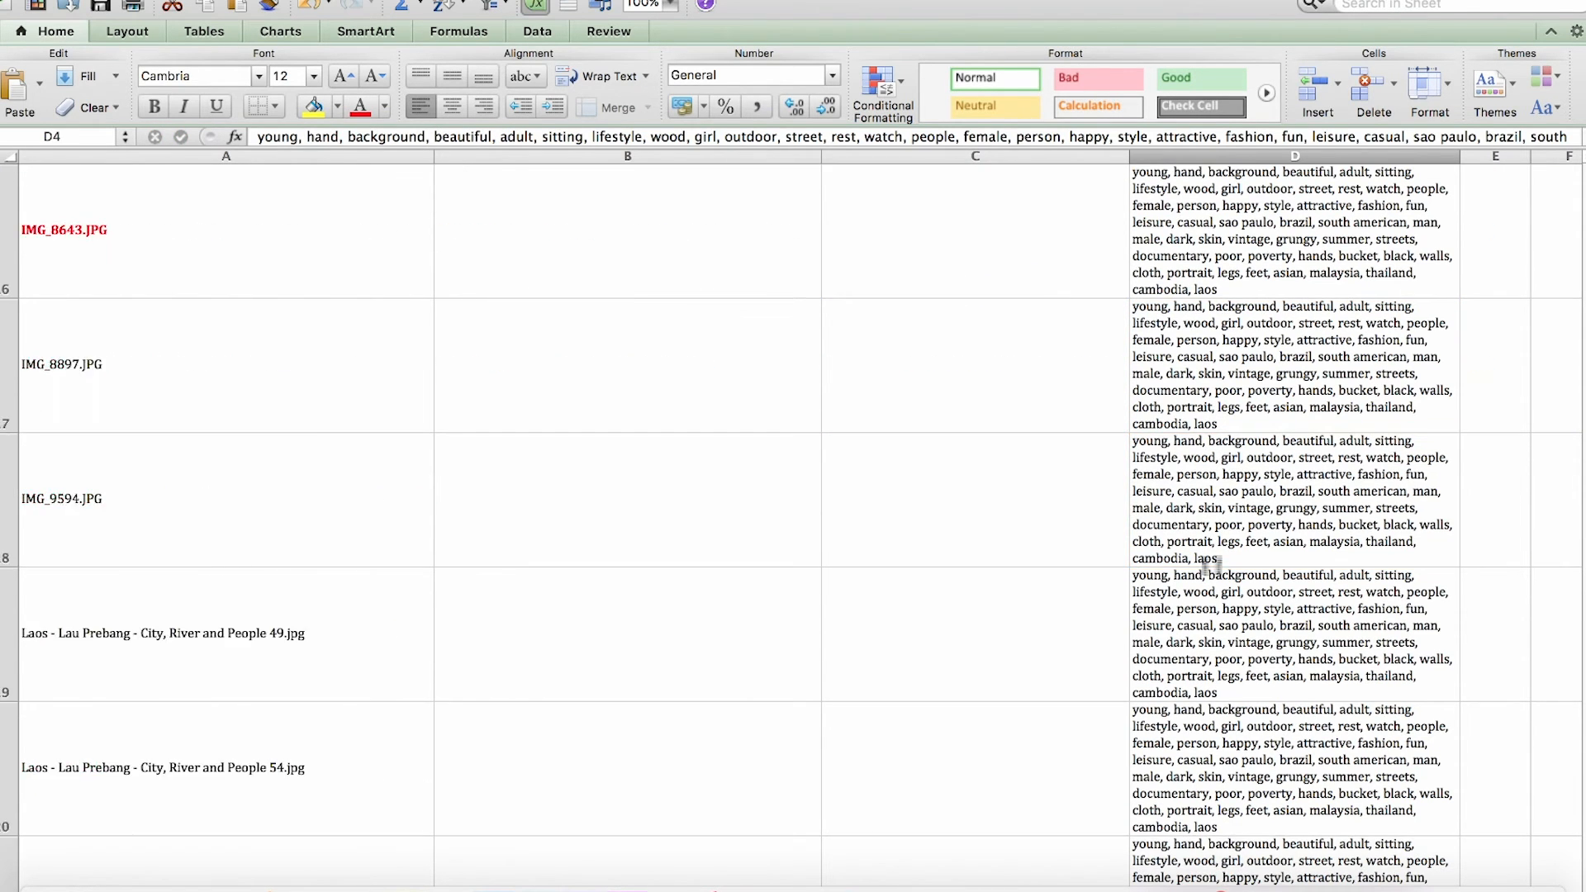
{"action": "scroll", "coordinate": [1211, 566], "scroll_direction": "up", "scroll_amount": 15}
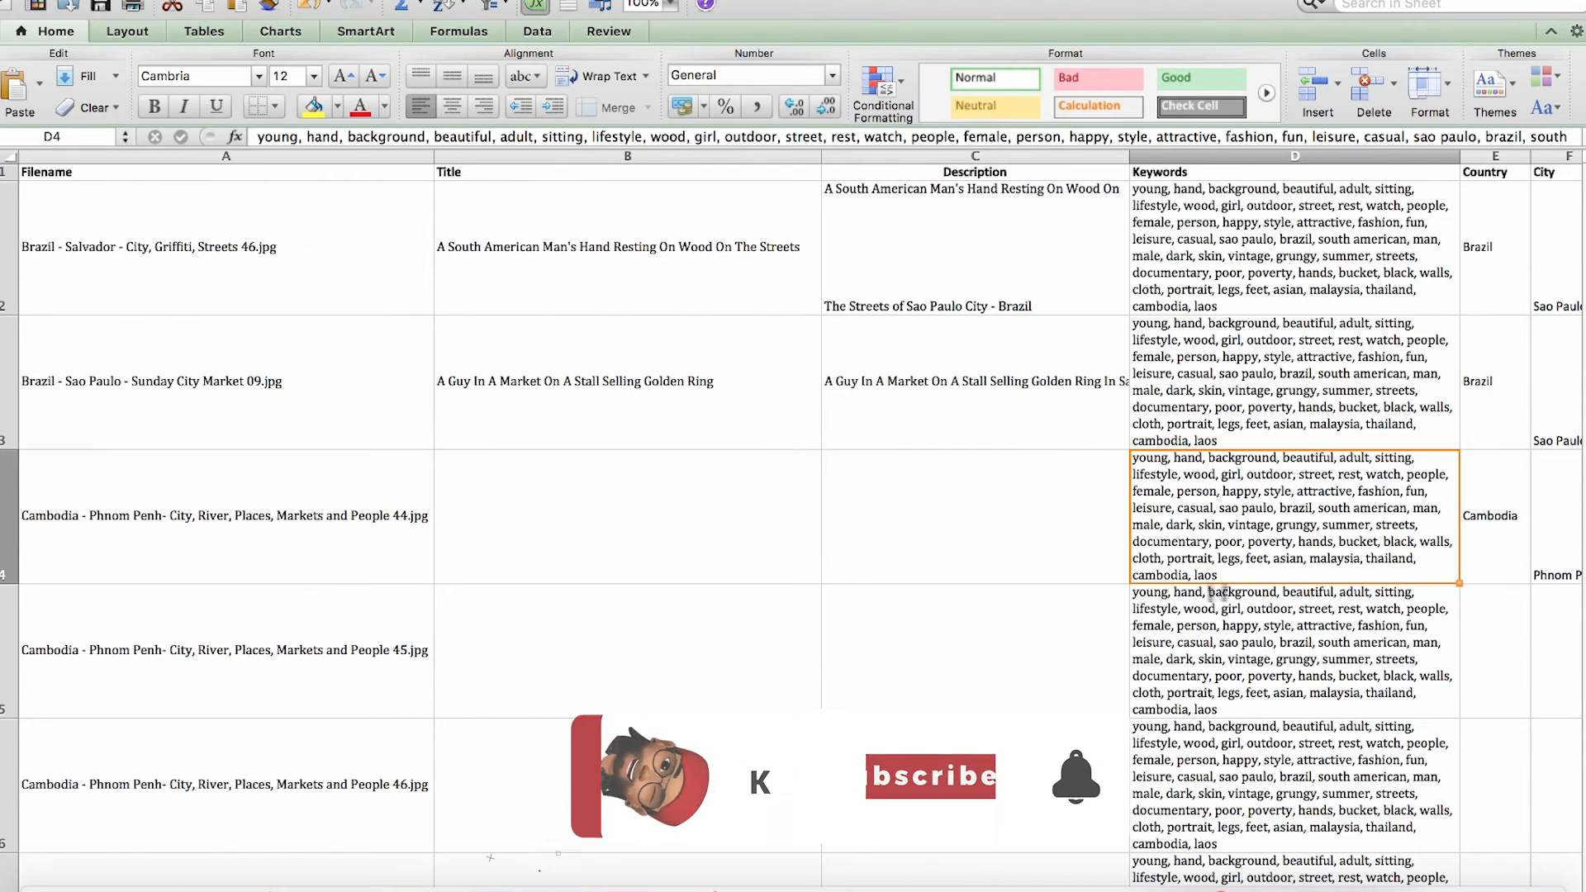
{"action": "left_click", "coordinate": [1220, 640]}
{"action": "scroll", "coordinate": [1220, 640], "scroll_direction": "down", "scroll_amount": 15}
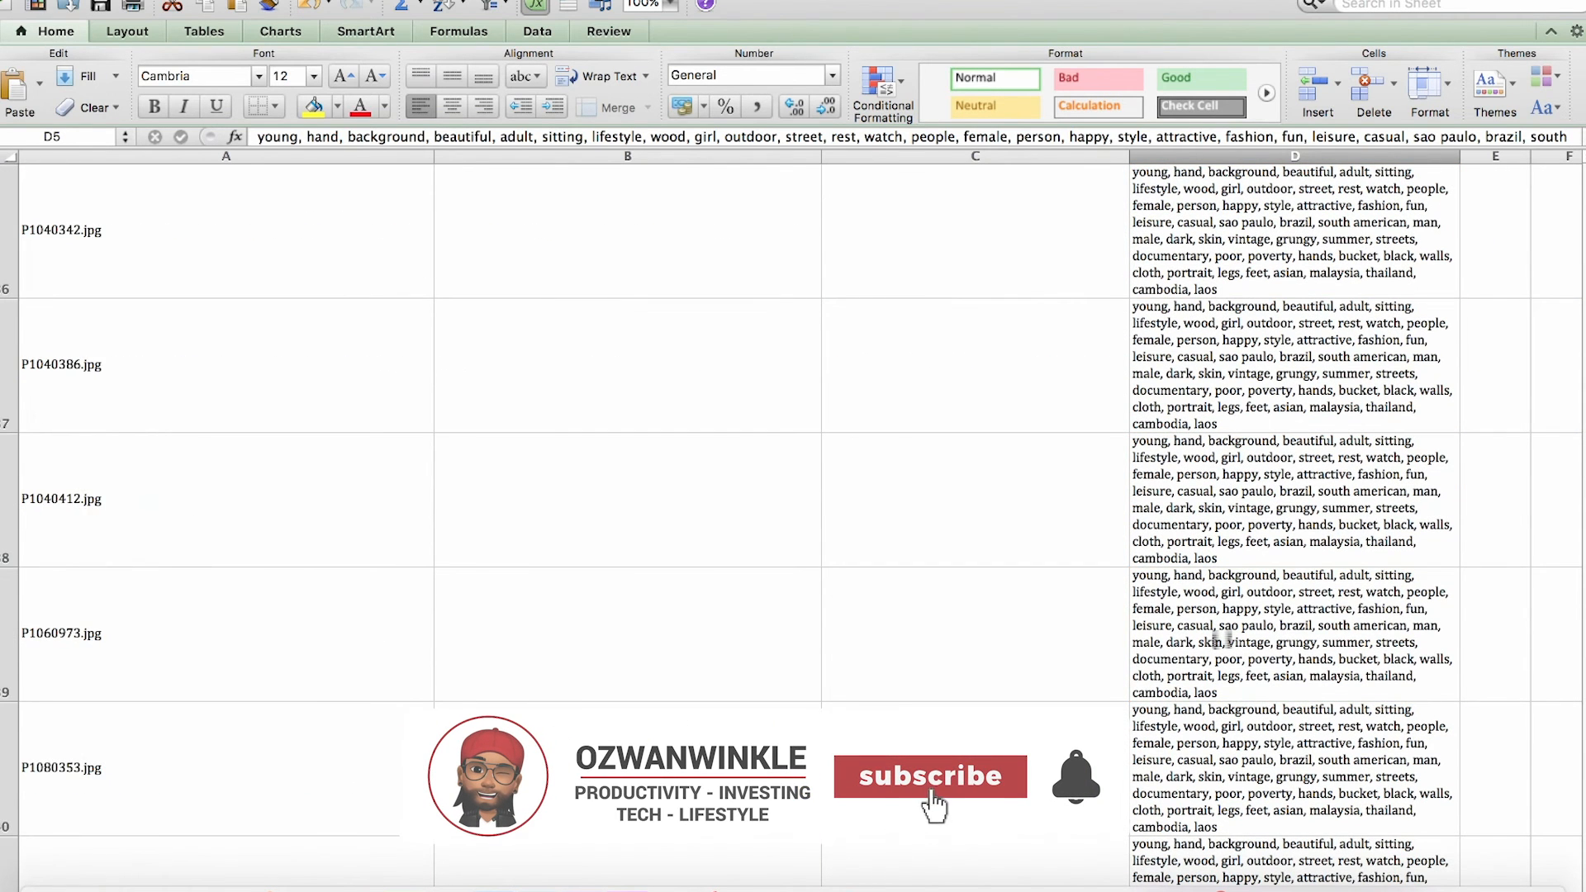
{"action": "scroll", "coordinate": [1221, 640], "scroll_direction": "down", "scroll_amount": 15}
{"action": "scroll", "coordinate": [1220, 641], "scroll_direction": "up", "scroll_amount": 8}
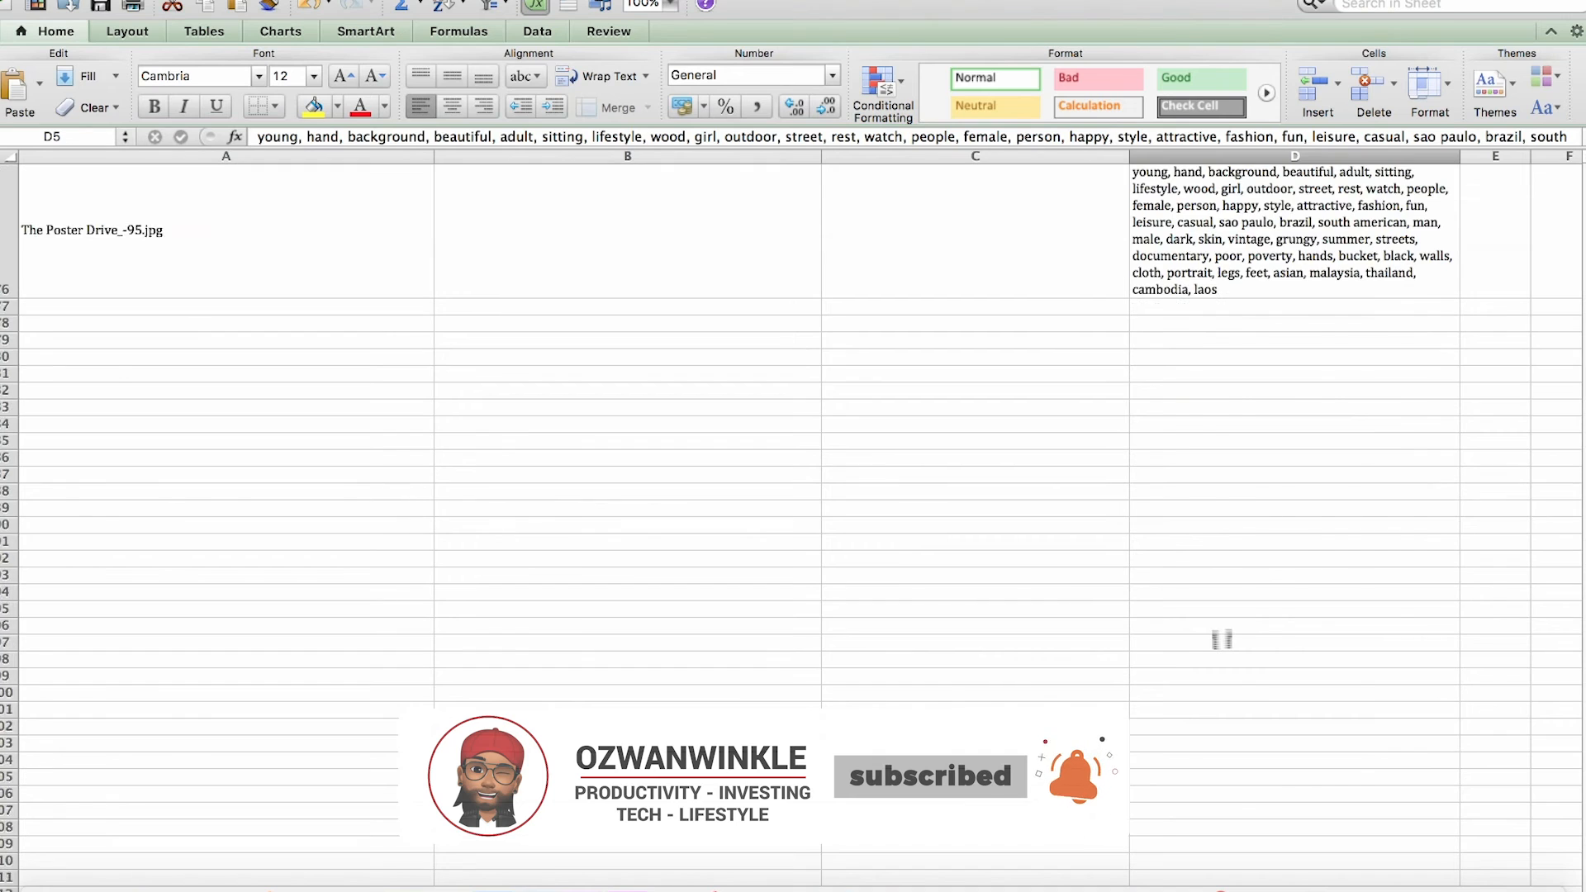
- Clear the copied keywords from the row of Cambodia - Phnom Penh 45.jpg down to The Poster Drive_-95.jpg
{"action": "scroll", "coordinate": [1227, 640], "scroll_direction": "down", "scroll_amount": 1}
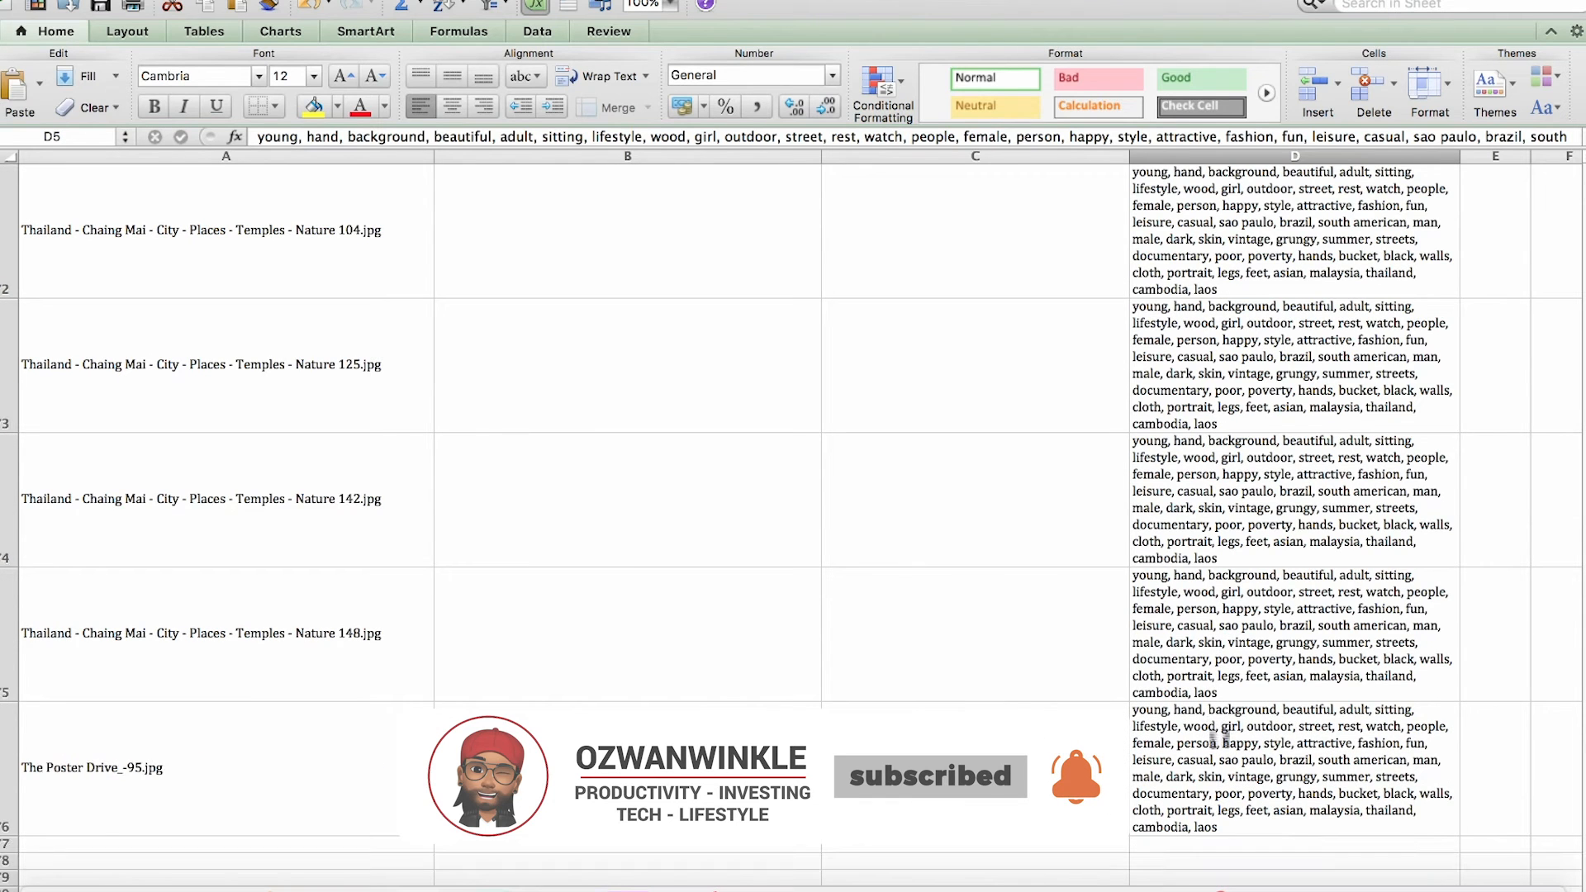
{"action": "left_click", "coordinate": [1225, 737], "text": "shift"}
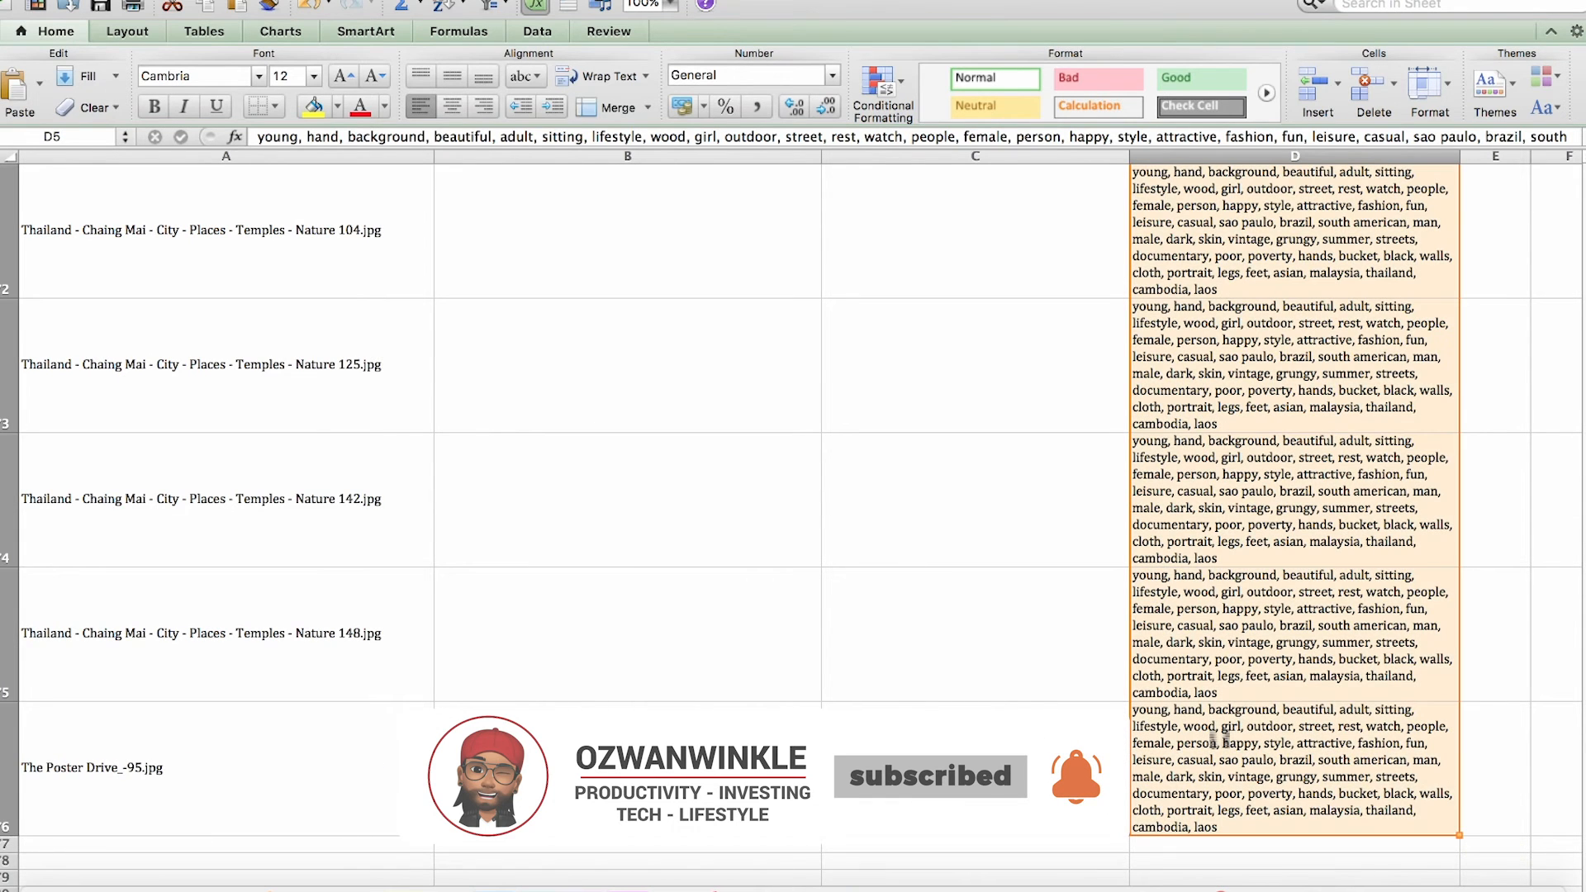
{"action": "right_click", "coordinate": [1192, 535]}
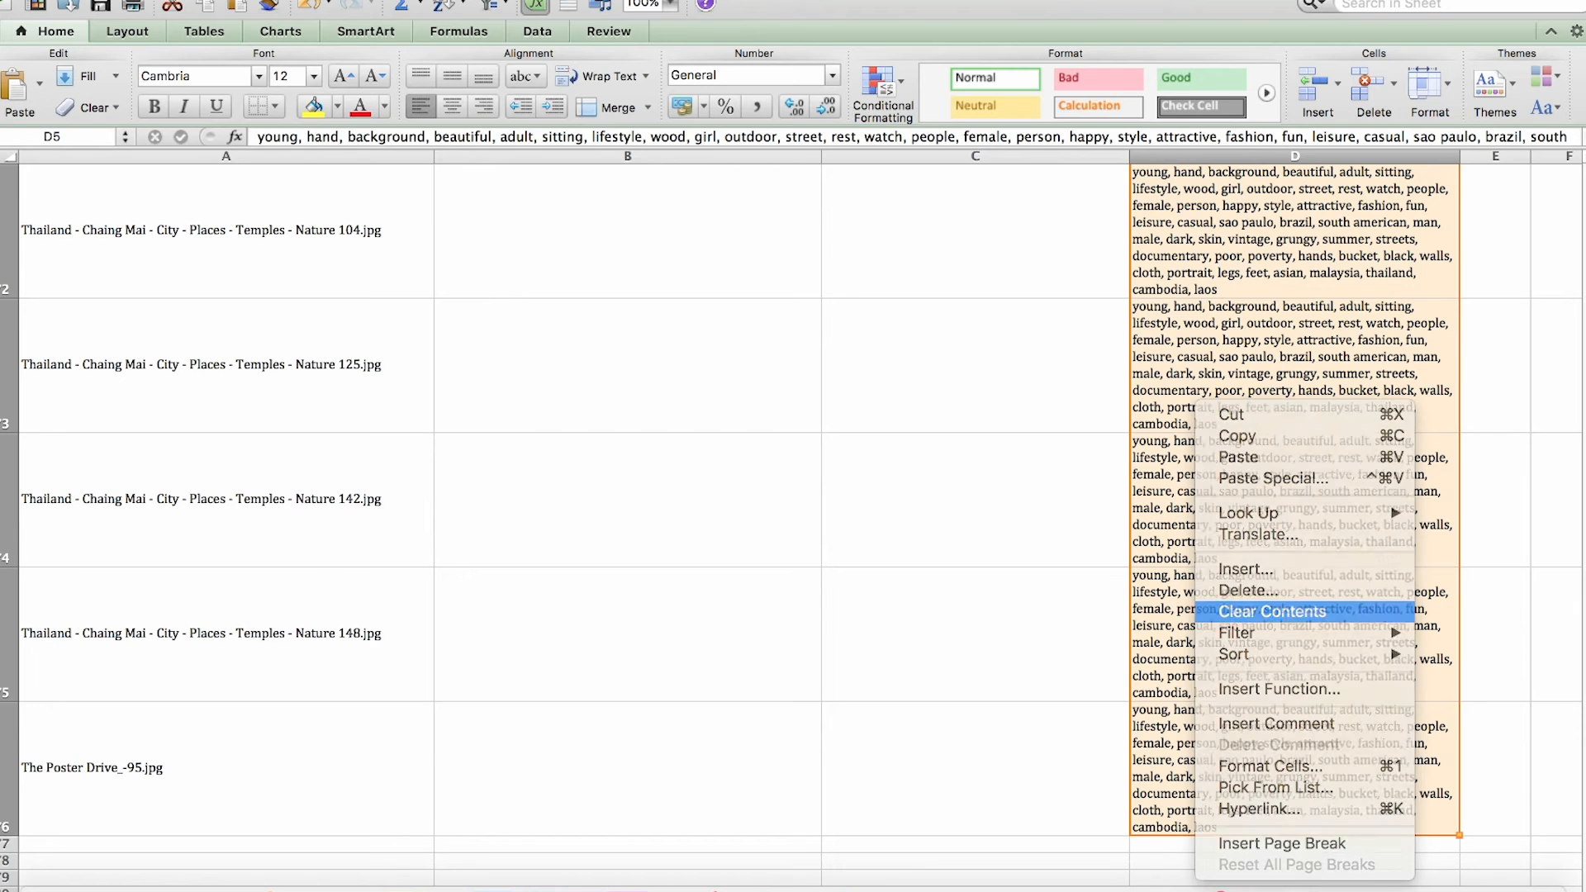
{"action": "left_click", "coordinate": [1256, 608]}
{"action": "scroll", "coordinate": [1229, 503], "scroll_direction": "up", "scroll_amount": 2}
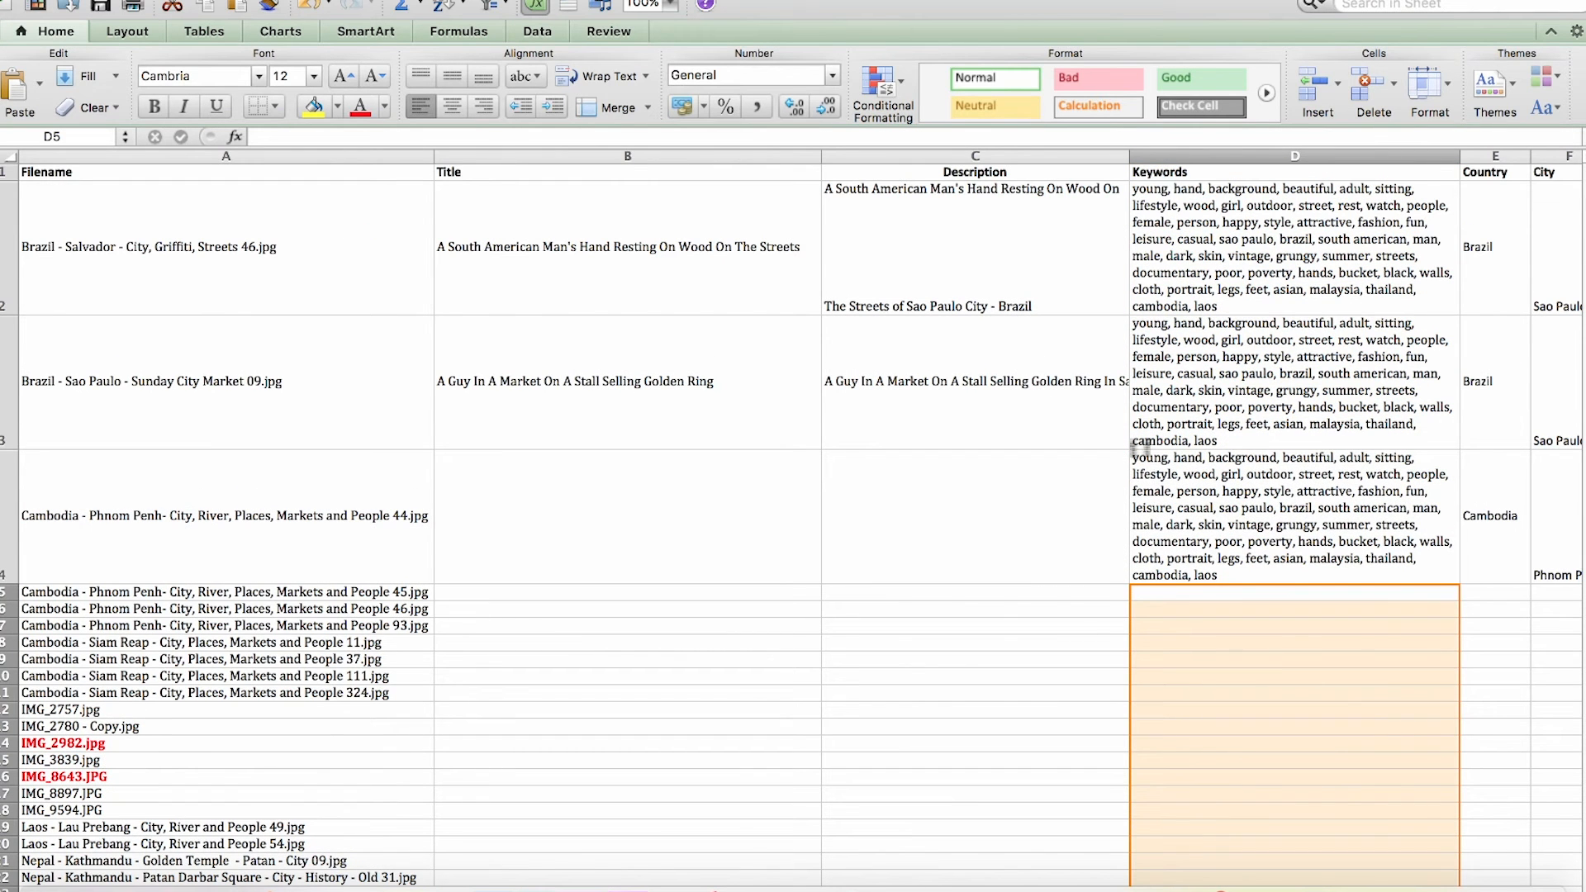
- Set the whole Description column to Distributed horizontal and vertical alignment, and left-align its text
{"action": "left_click", "coordinate": [1096, 401]}
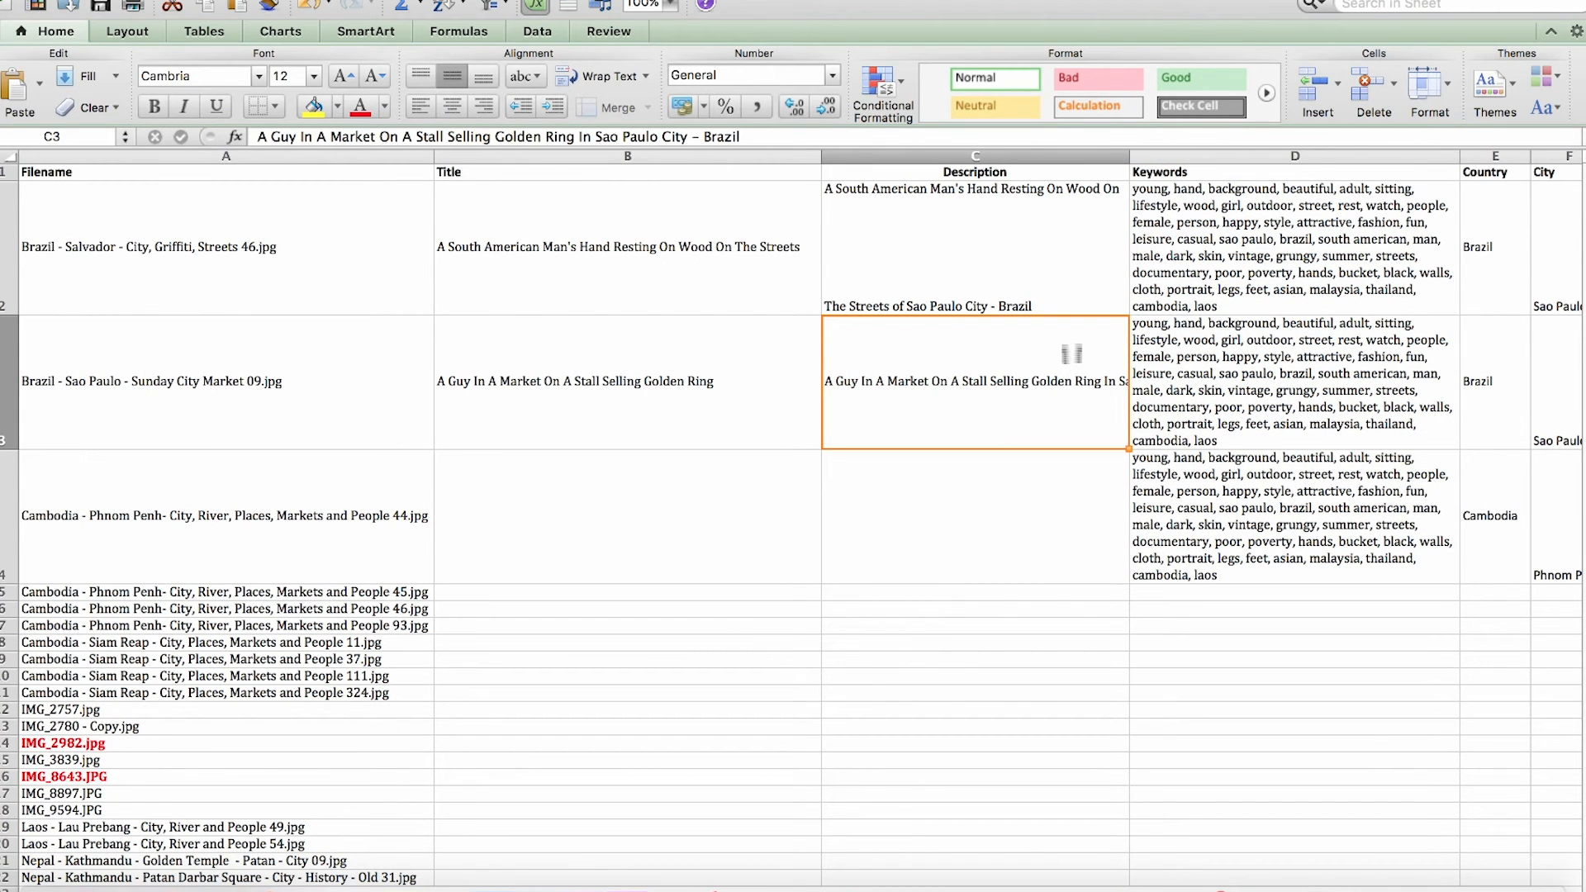
{"action": "left_click", "coordinate": [936, 156]}
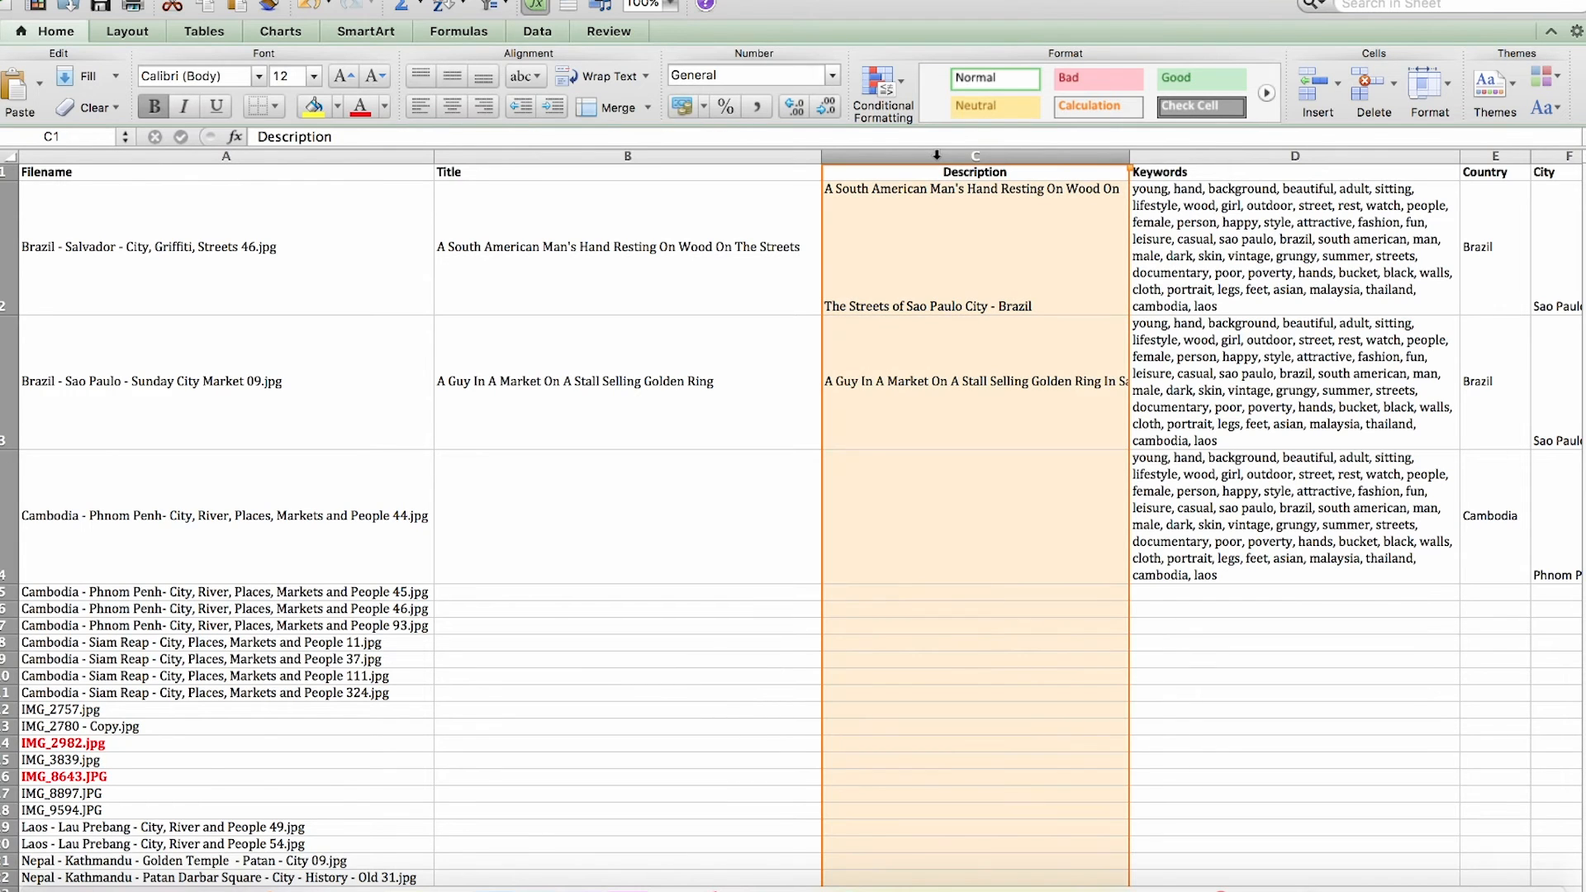
{"action": "key", "text": "super+1"}
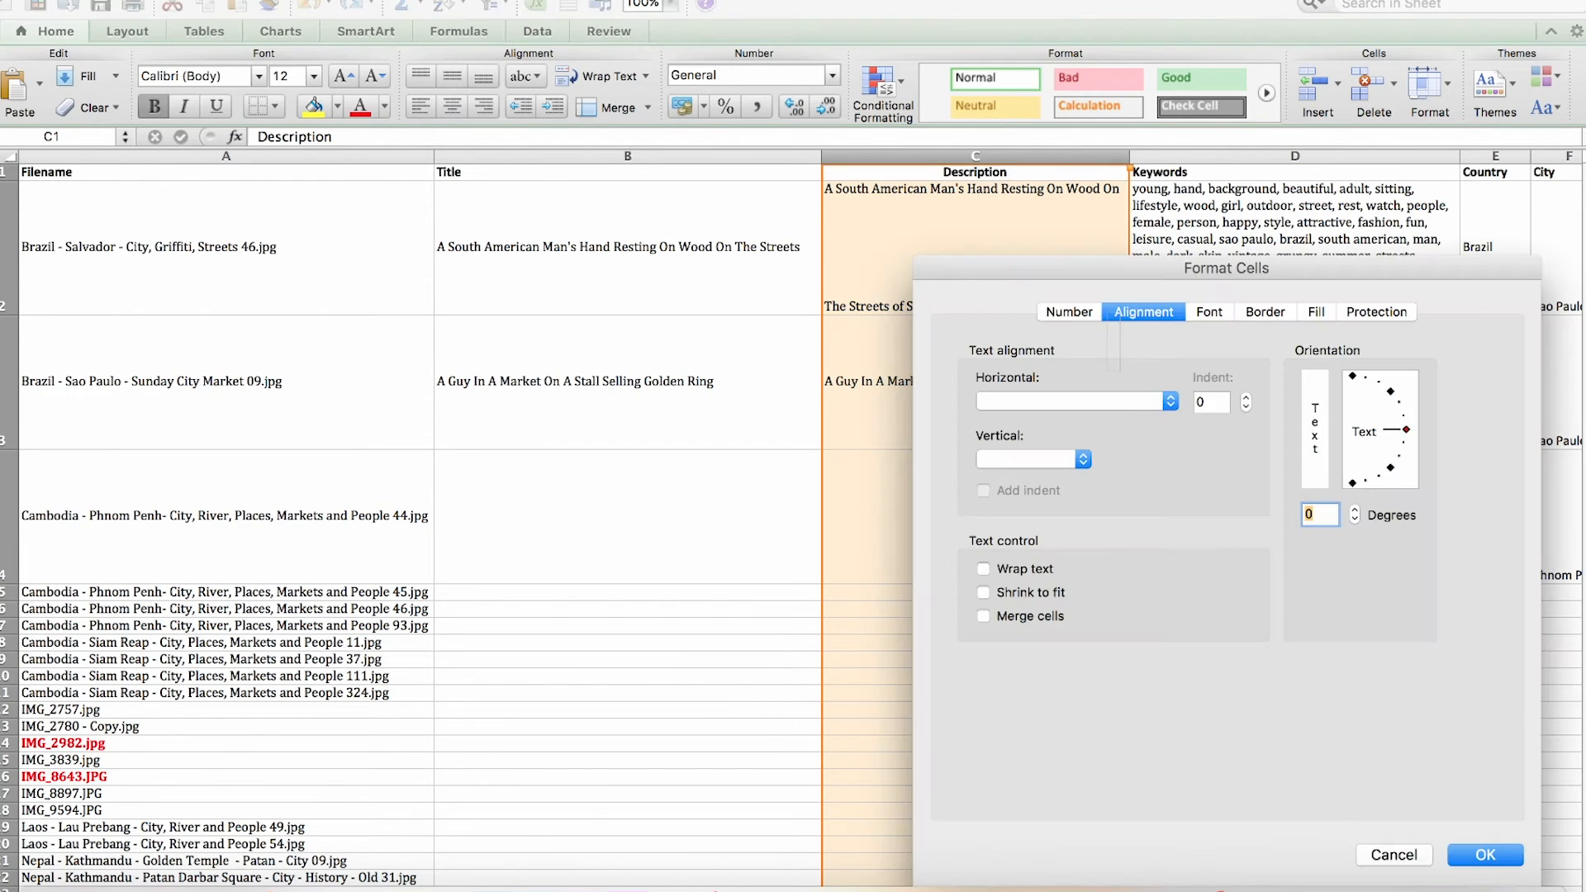
{"action": "left_click", "coordinate": [1077, 401]}
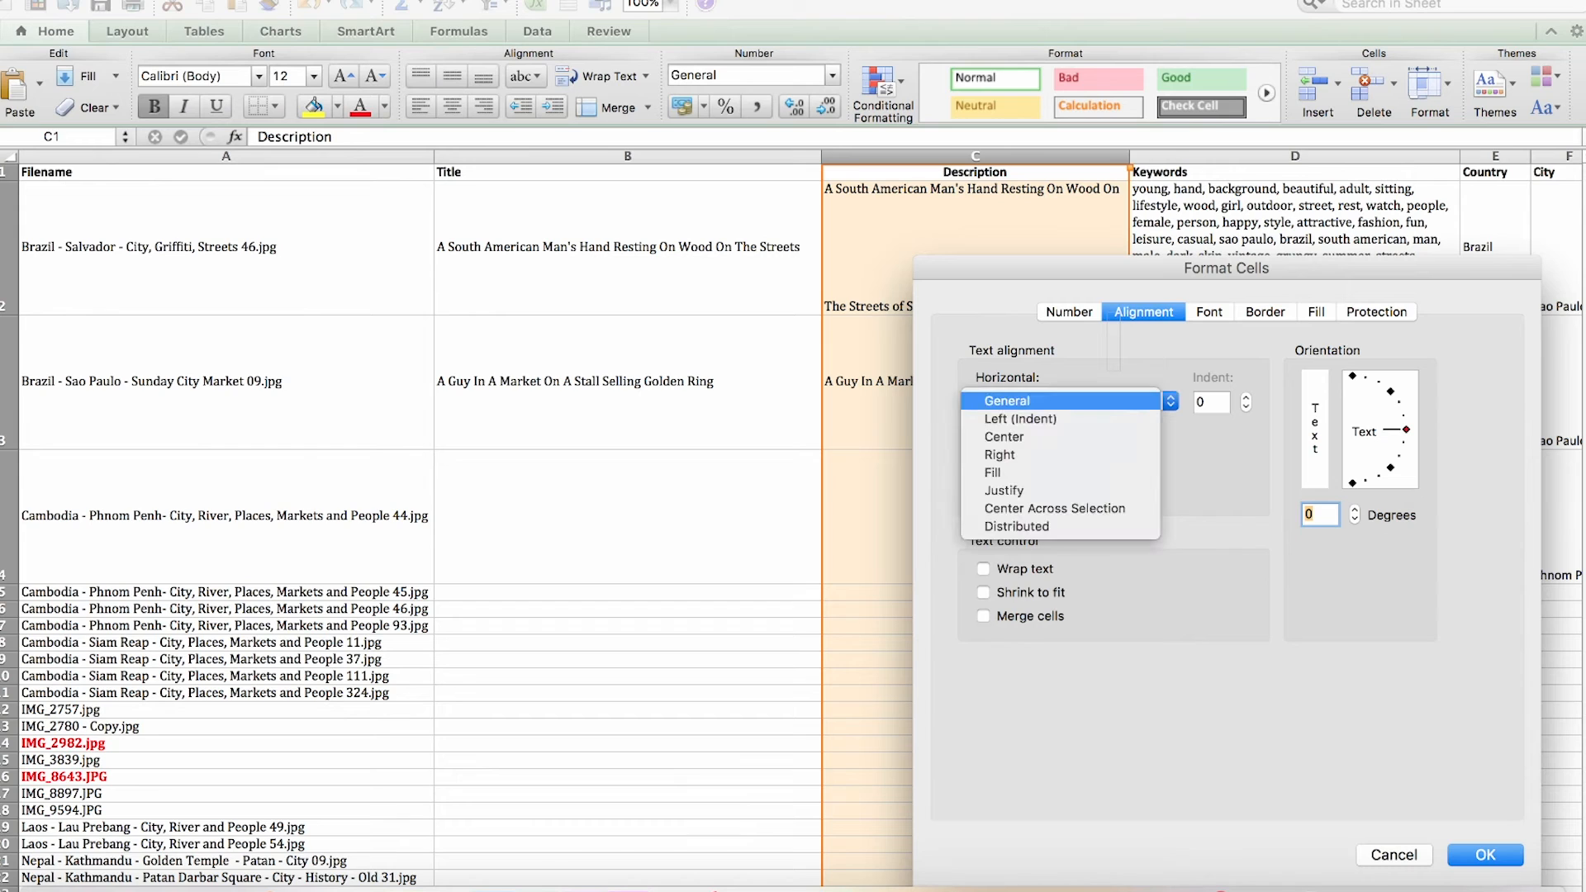
{"action": "left_click", "coordinate": [1023, 525]}
{"action": "left_click", "coordinate": [1033, 459]}
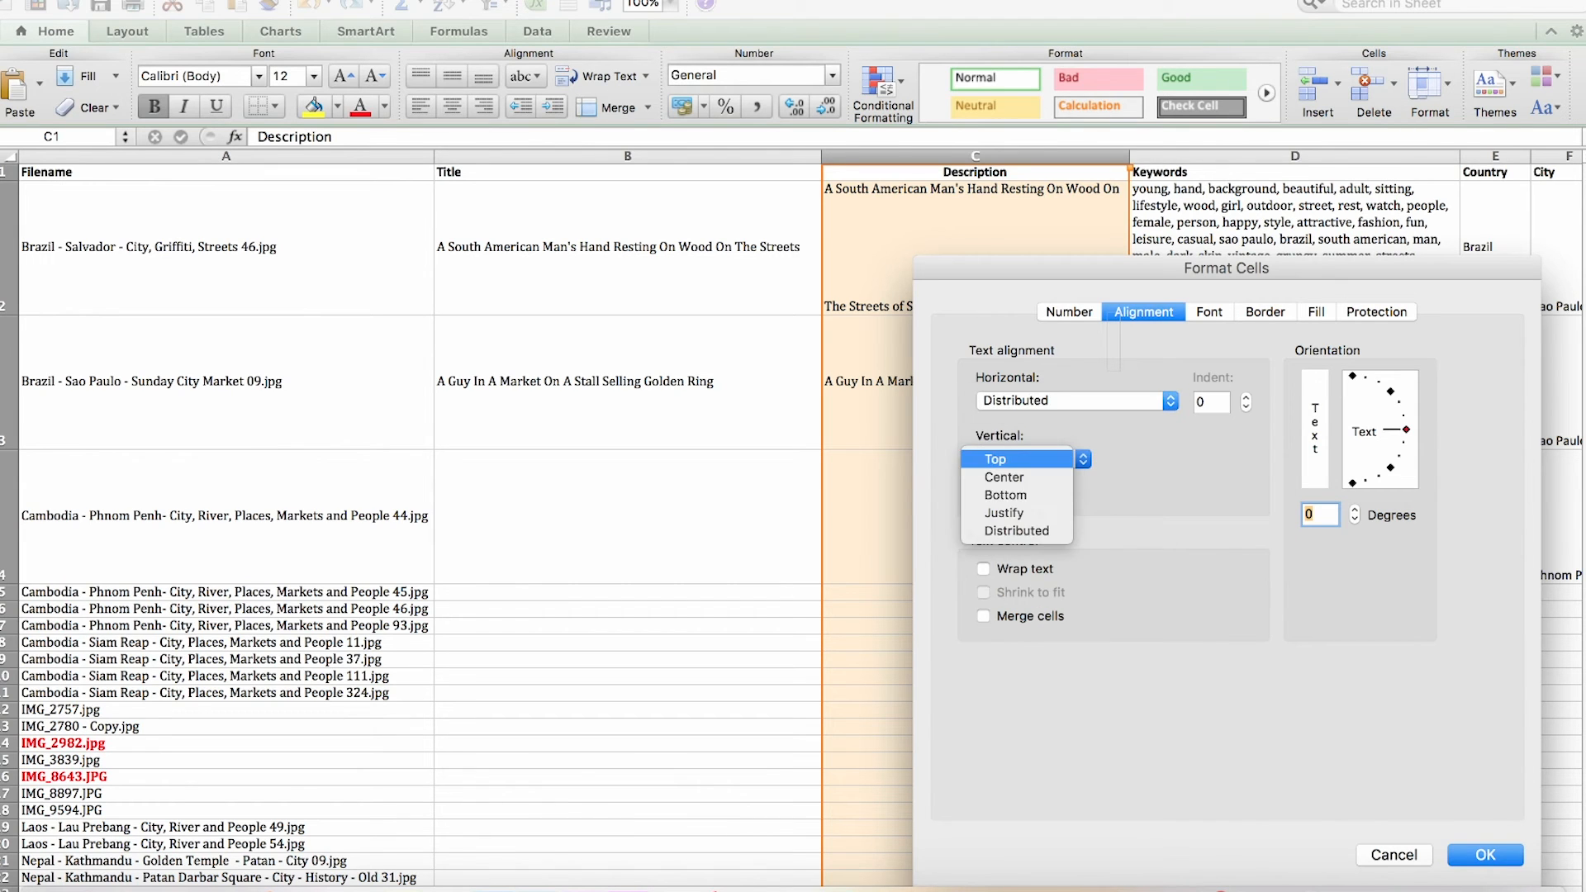
{"action": "left_click", "coordinate": [1020, 531]}
{"action": "left_click", "coordinate": [1485, 855]}
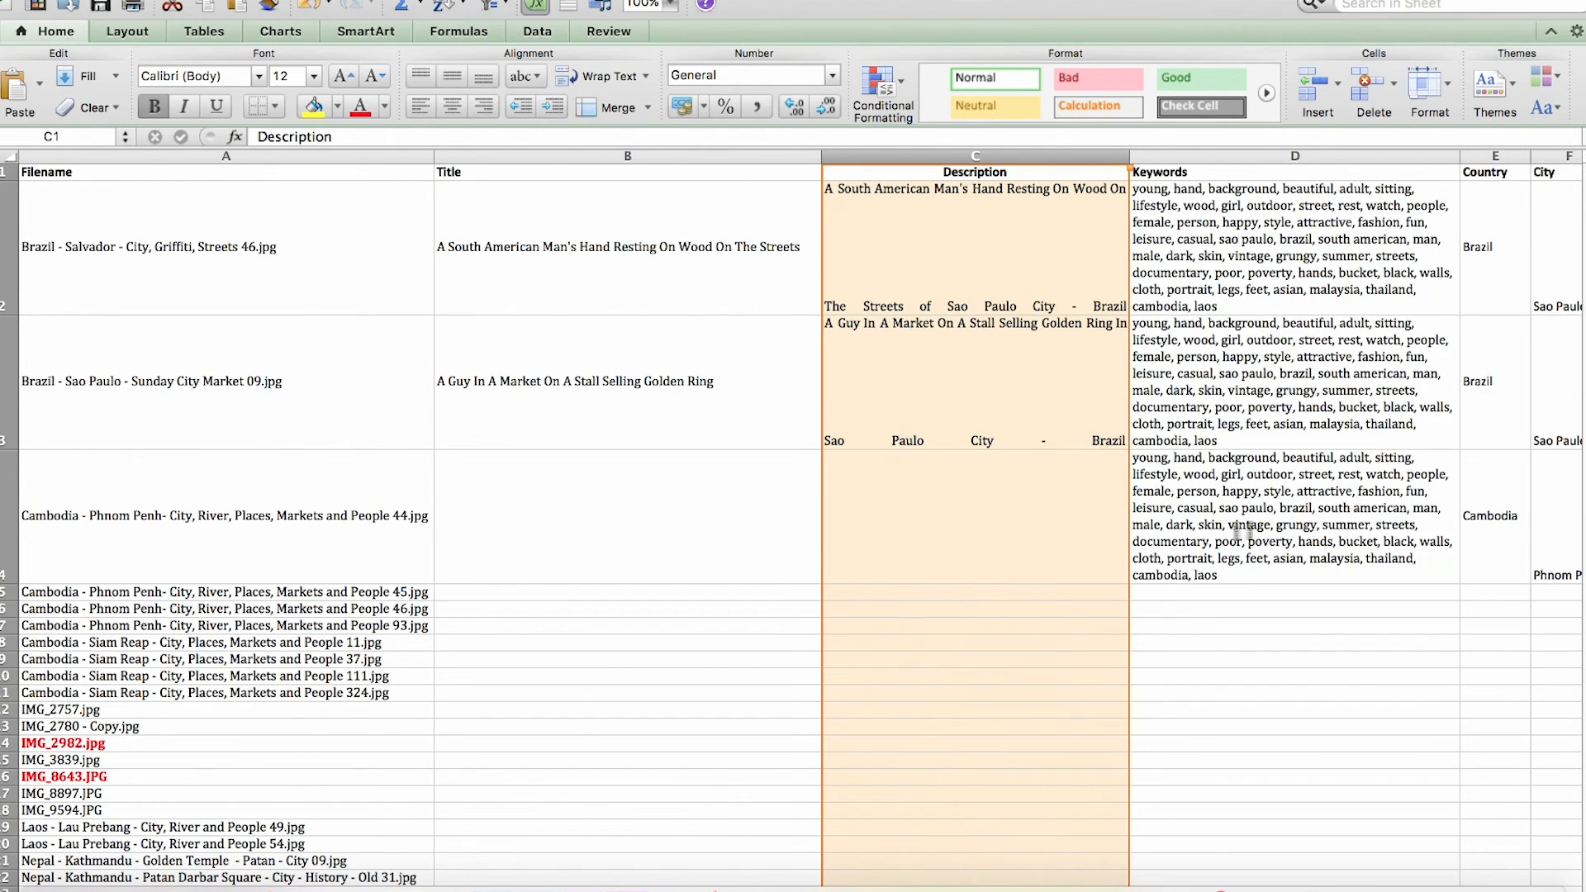
{"action": "left_click", "coordinate": [420, 106]}
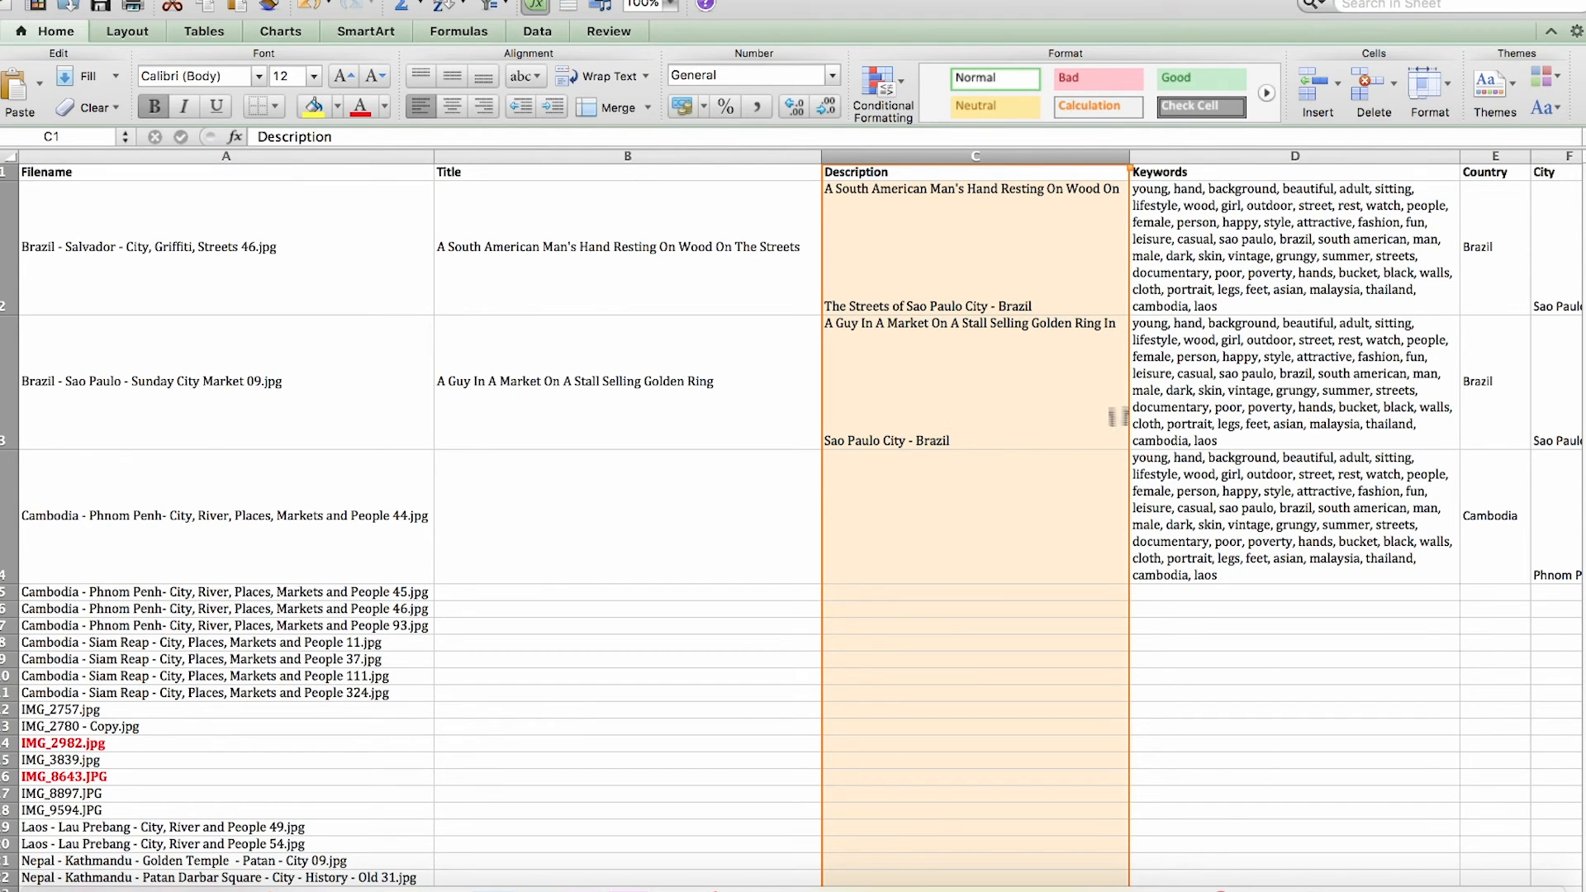
- Replace "malaysia, thailand, cambodia, laos" in the second image's keywords with "ring, market, golden, selling"
{"action": "left_click", "coordinate": [1219, 417]}
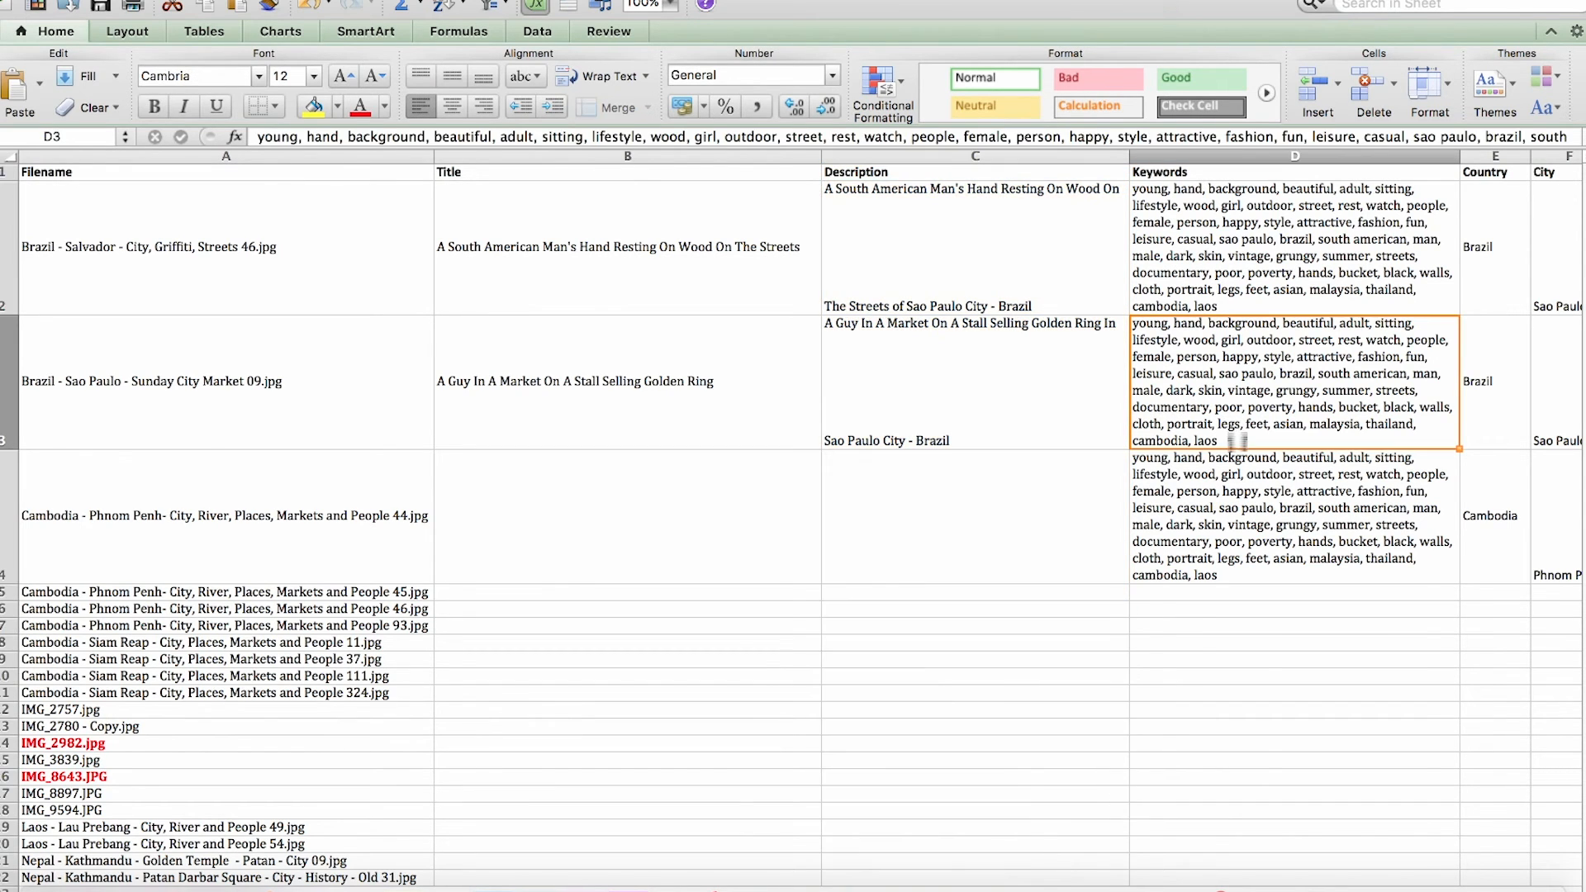
{"action": "left_click", "coordinate": [1319, 137]}
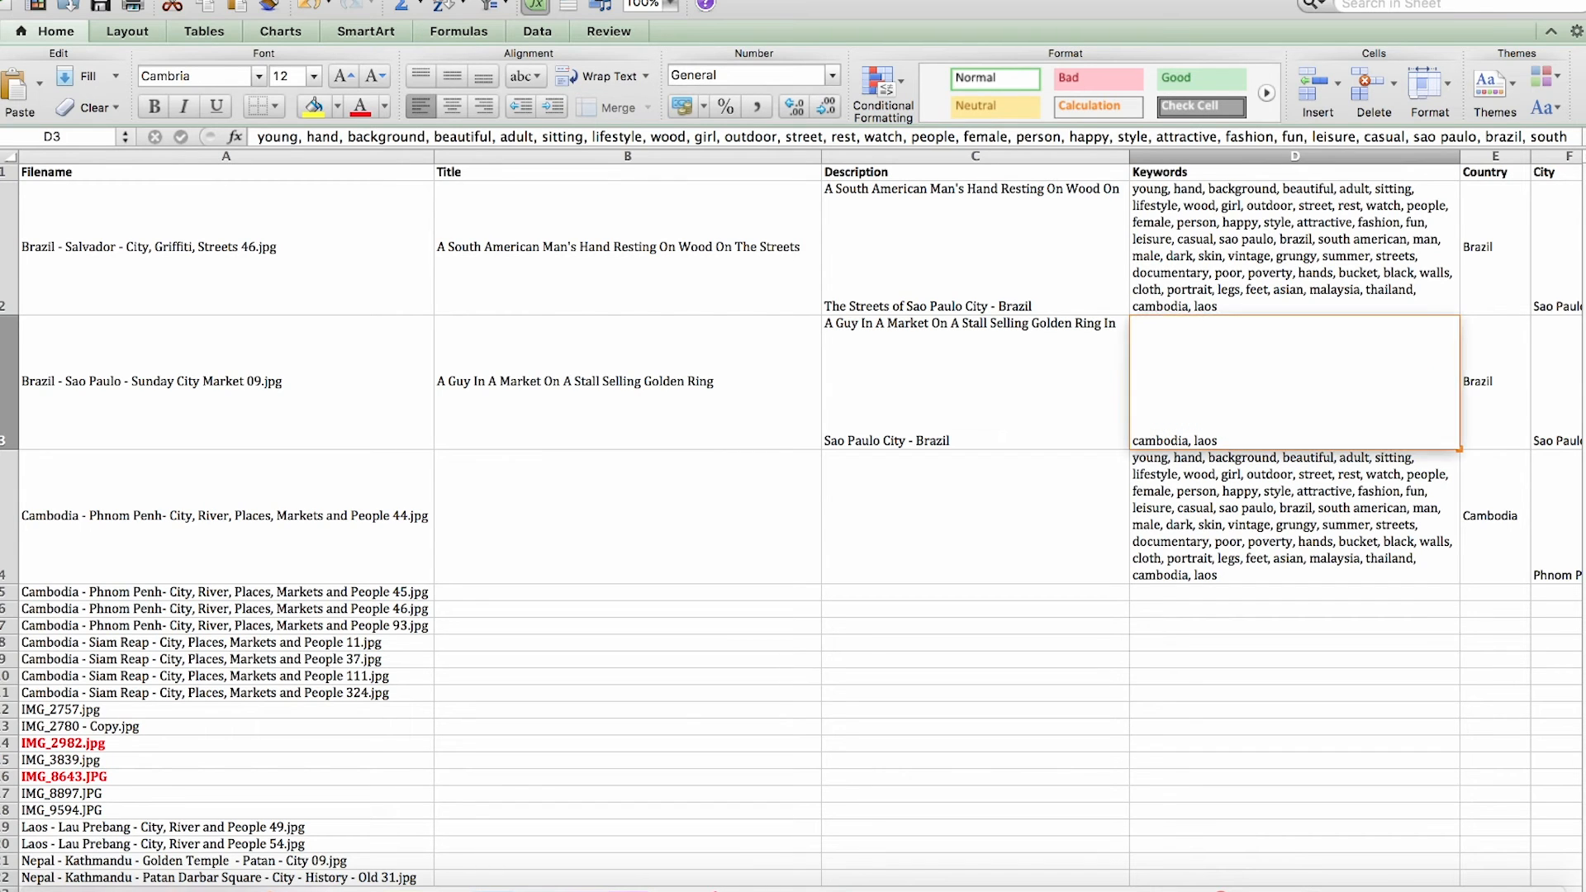
{"action": "key", "text": "super+a"}
{"action": "left_click", "coordinate": [1396, 137]}
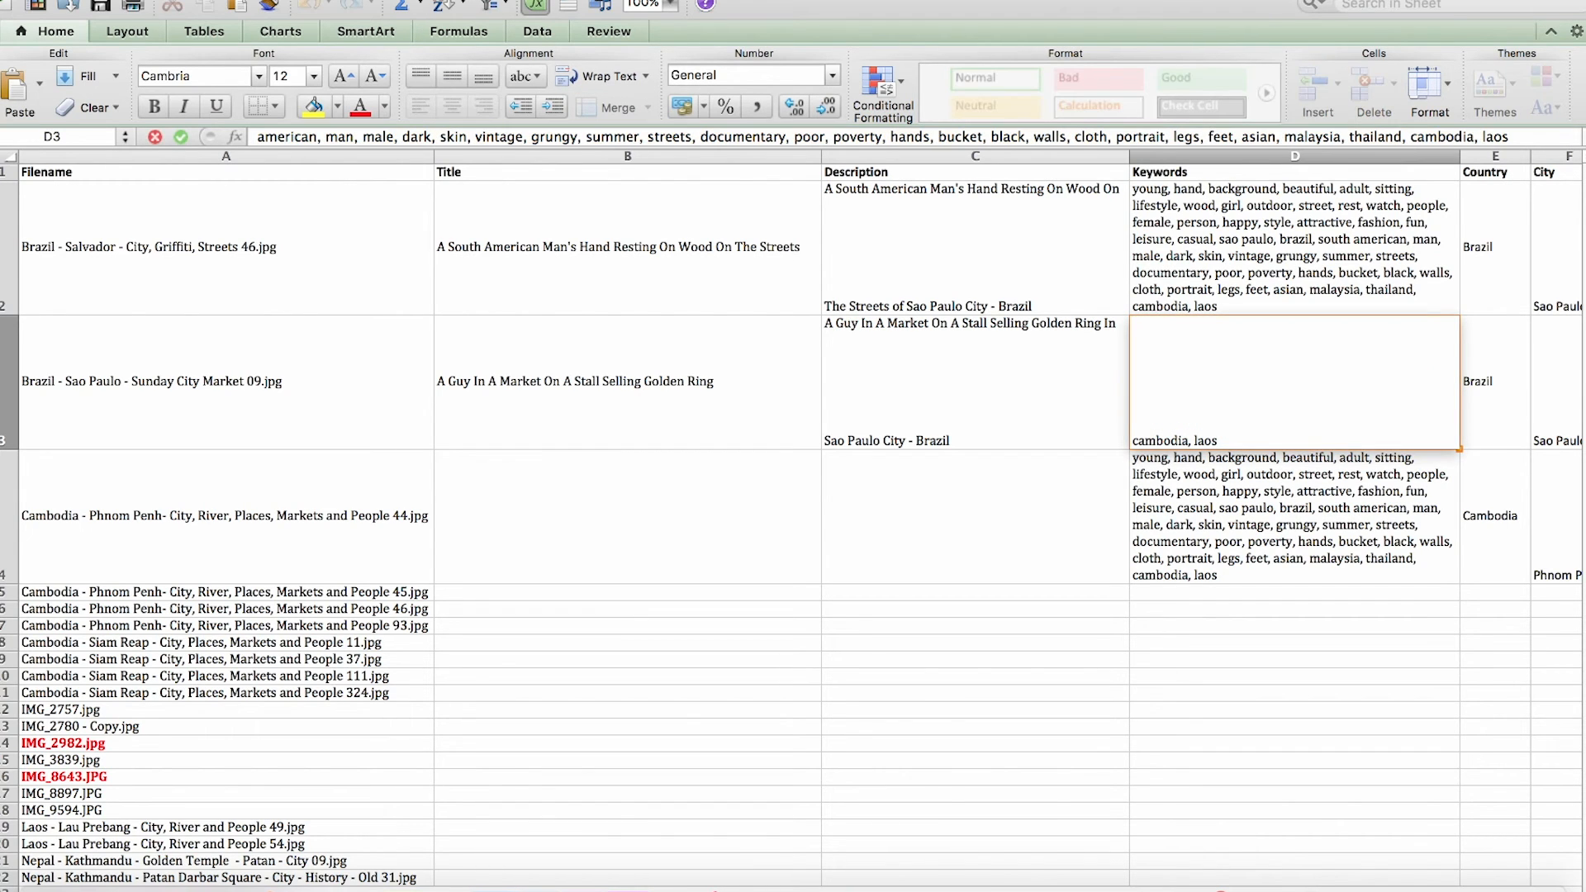
{"action": "left_click_drag", "start_coordinate": [1282, 137], "coordinate": [1541, 156]}
{"action": "type", "text": "rait, legs, feet, asian, r"}
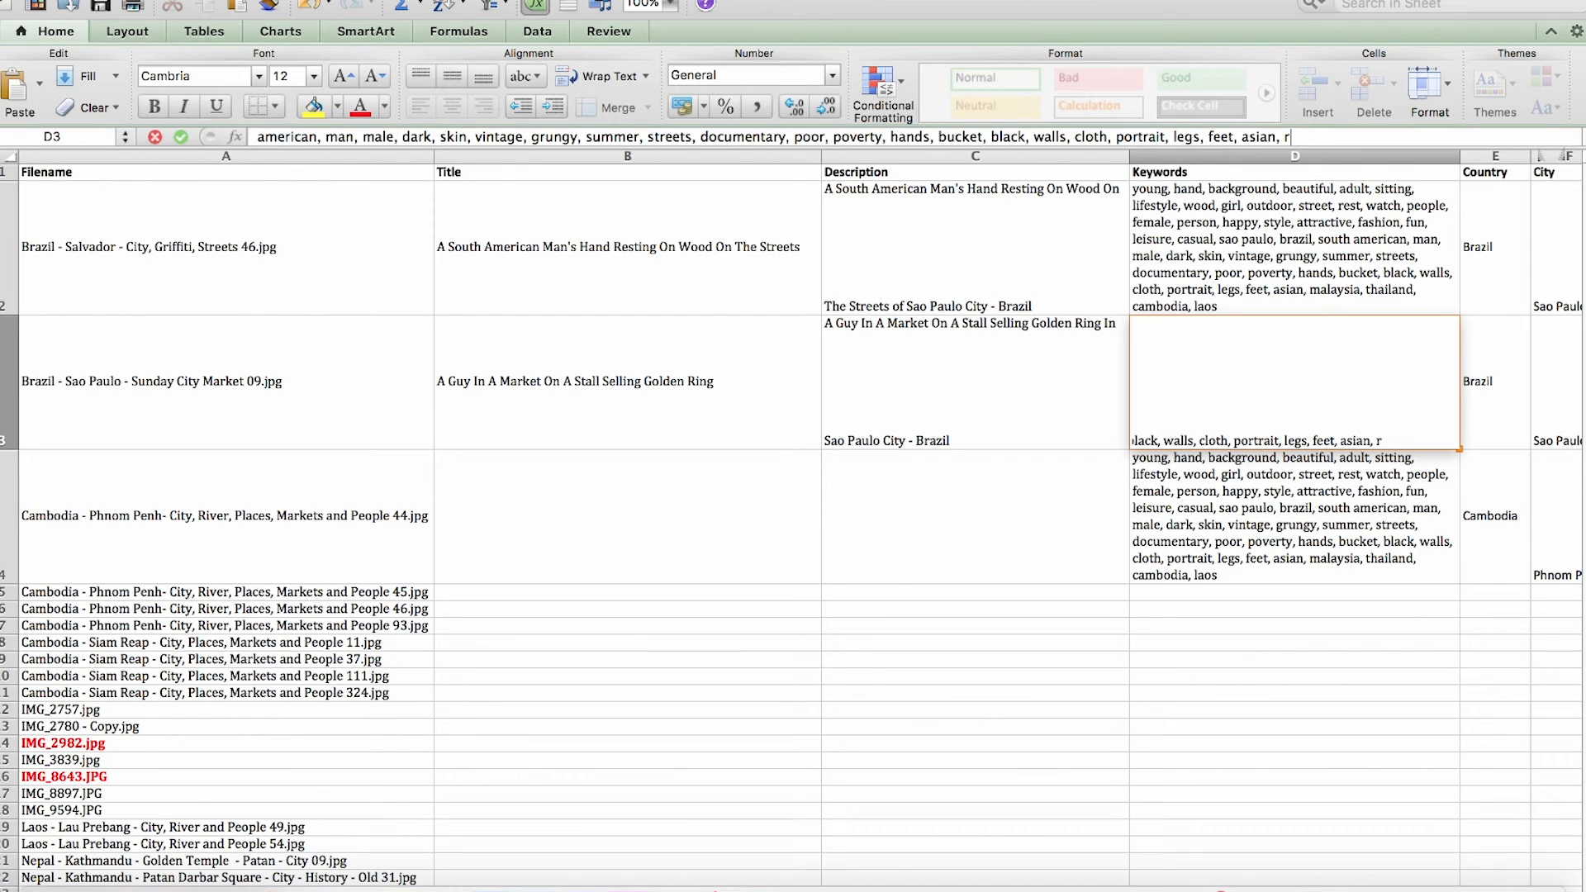
{"action": "type", "text": "ing, market, golden"}
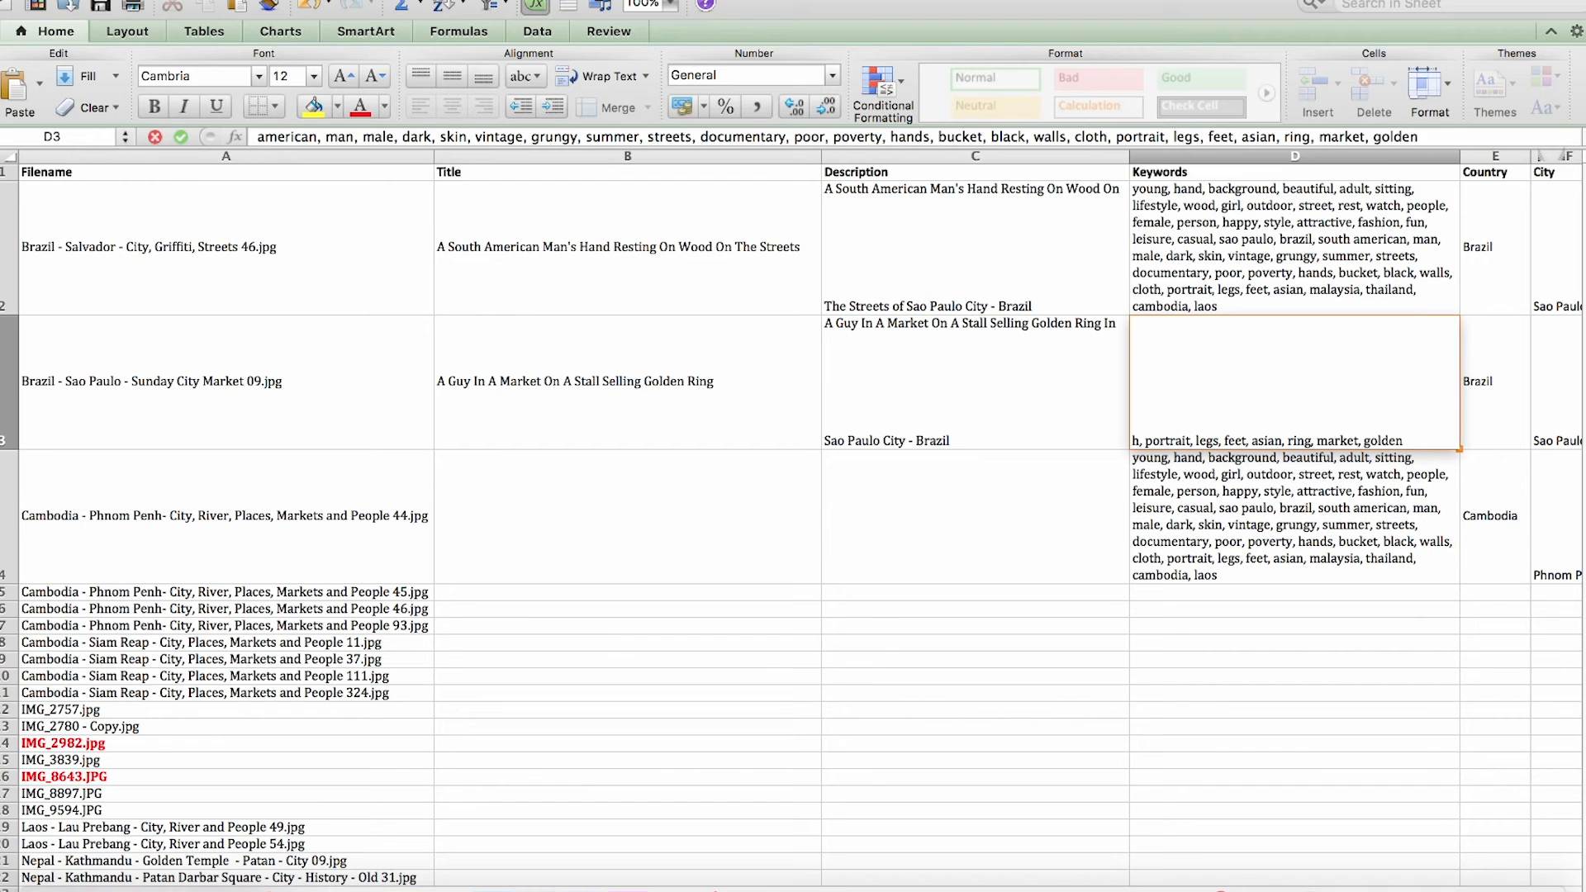
{"action": "type", "text": ", selling"}
{"action": "key", "text": "Return"}
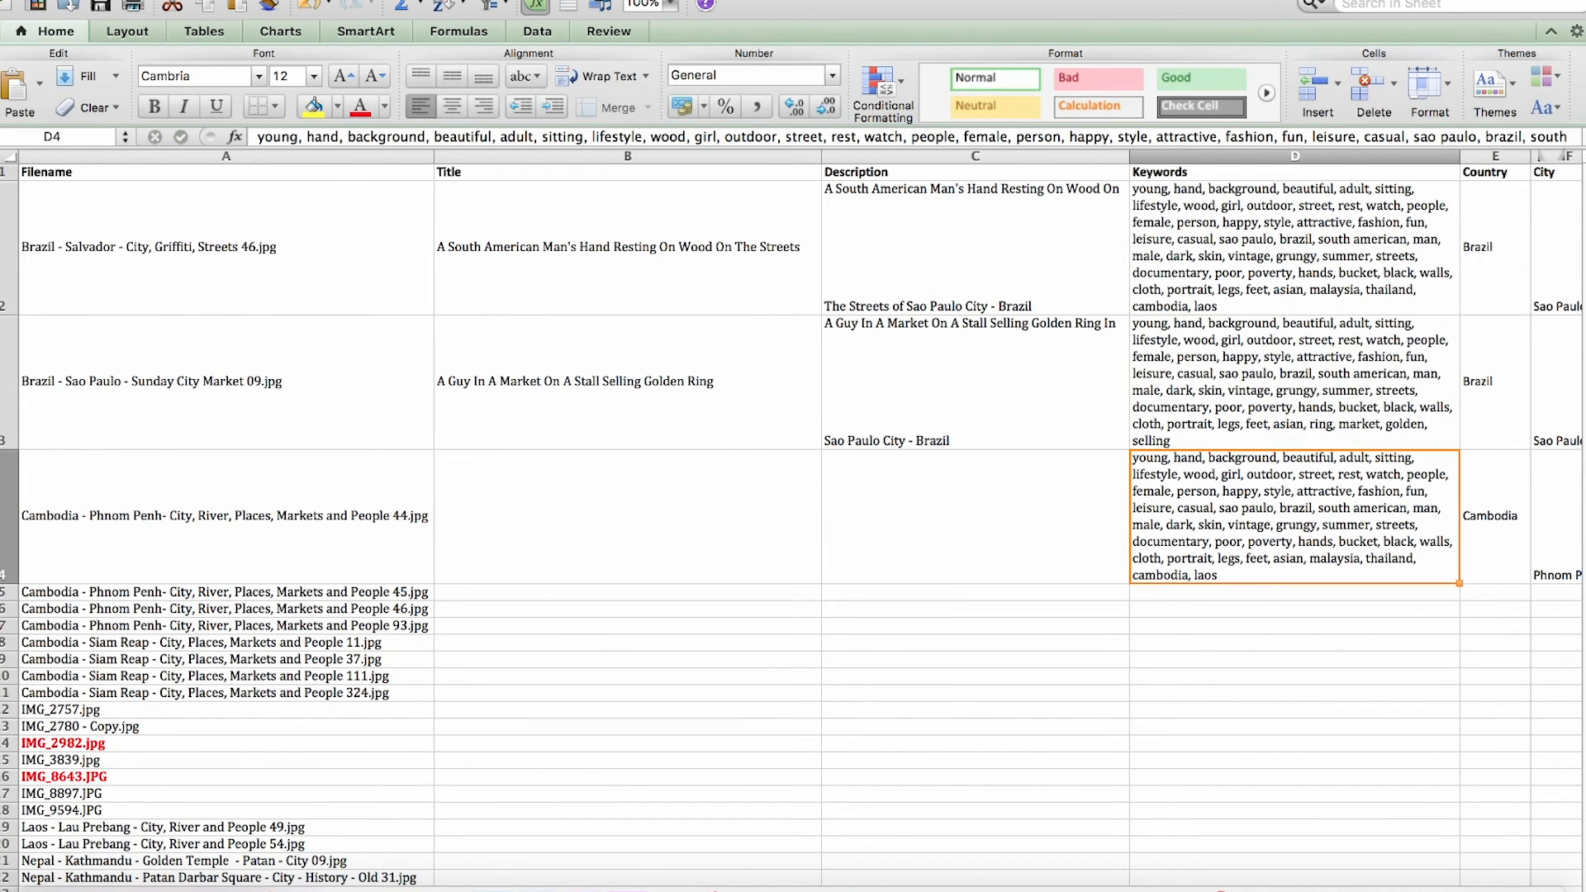
- Check the second image's Country and City entries, and move to the third image's filename cell
{"action": "left_click", "coordinate": [1482, 421]}
{"action": "key", "text": "Right"}
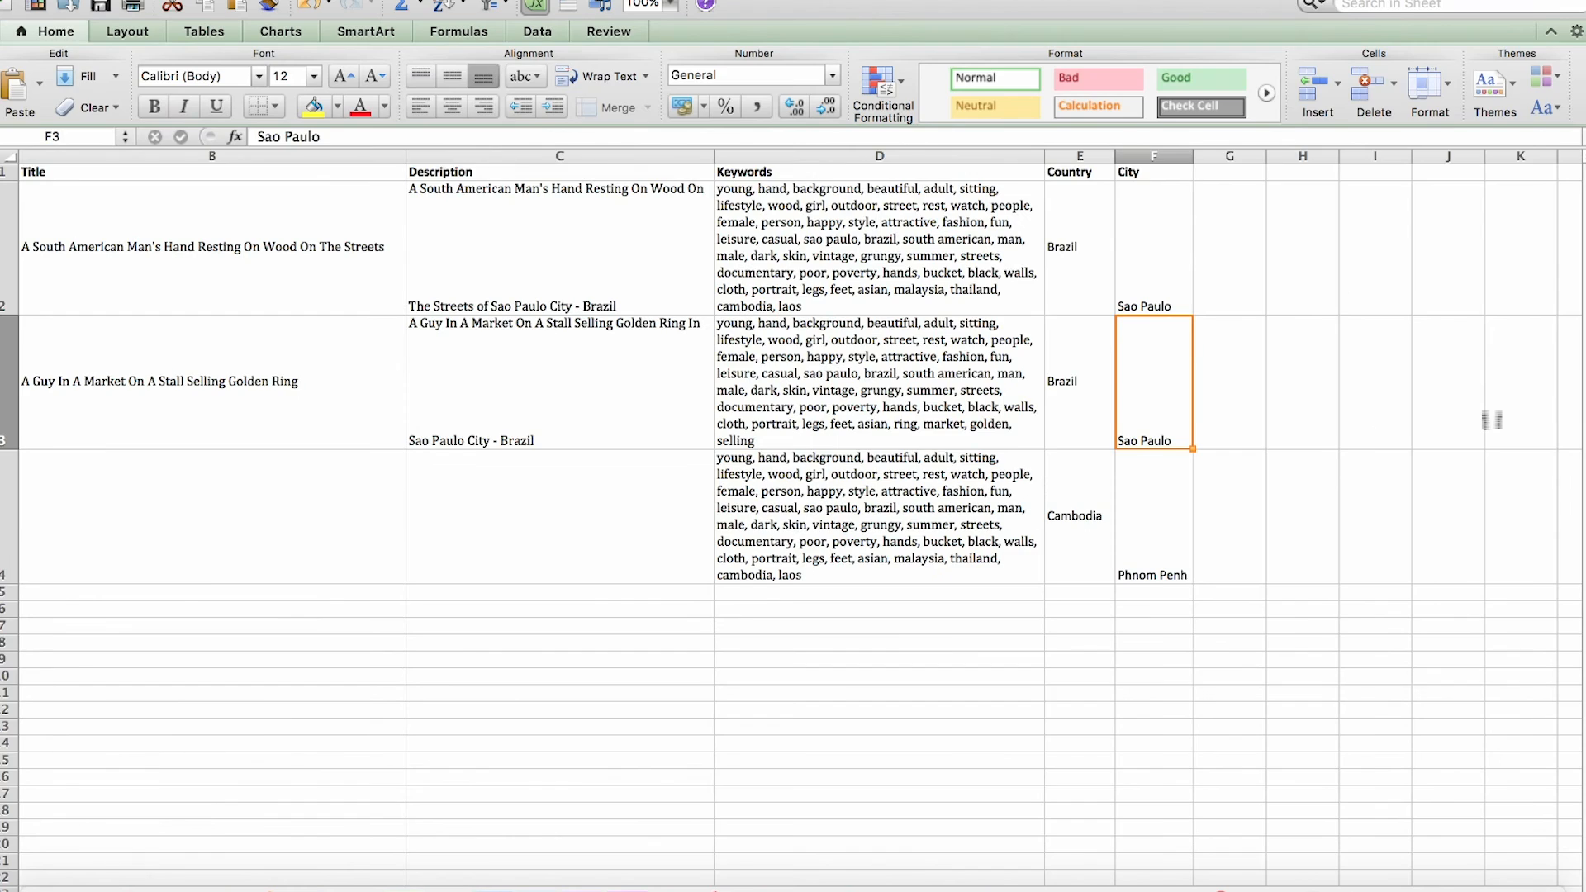
{"action": "key", "text": "Left"}
{"action": "key", "text": "Left"}
{"action": "key", "text": "Left"}
{"action": "key", "text": "Left"}
{"action": "key", "text": "Left"}
{"action": "key", "text": "Down"}
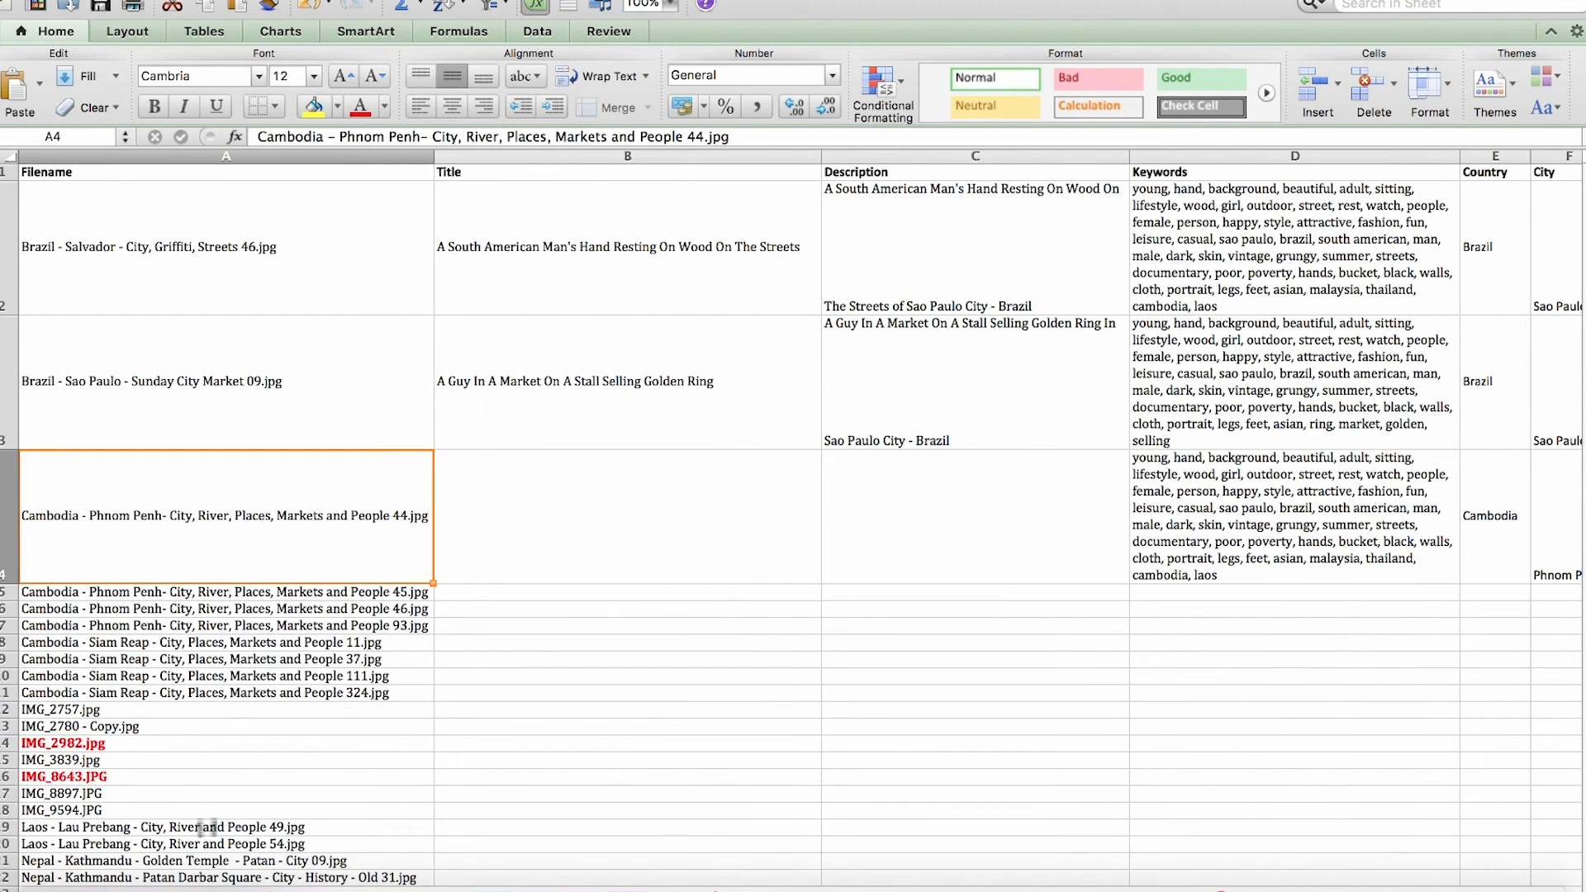
- Preview Cambodia - Phnom Penh- City, River, Places, Markets and People 44.jpg in Finder and switch back to Excel
{"action": "left_click", "coordinate": [41, 859]}
{"action": "key", "text": "Down"}
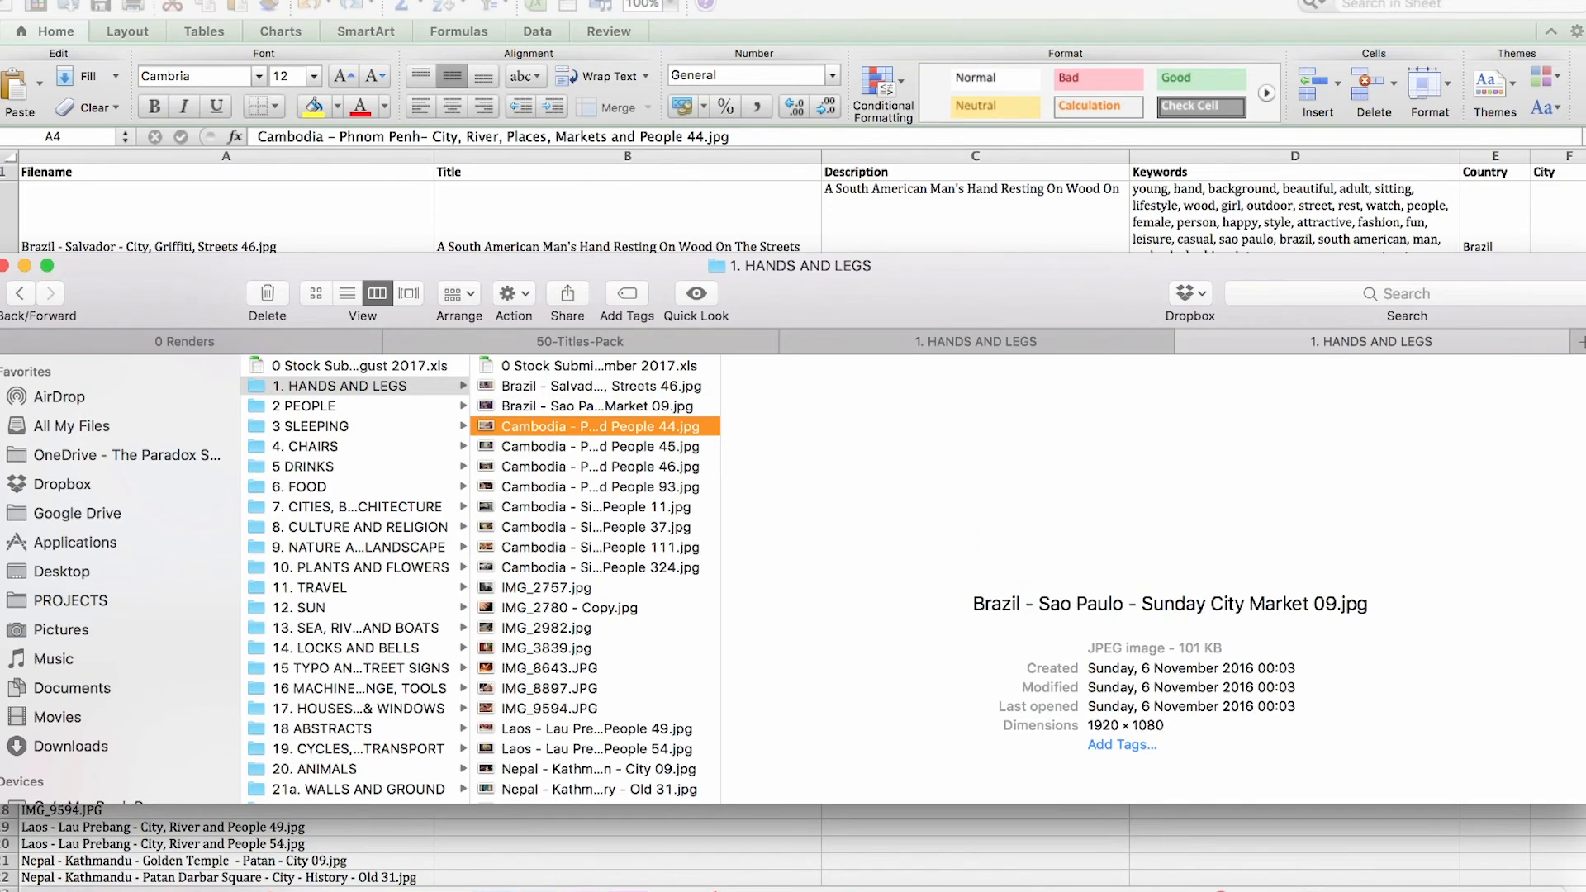
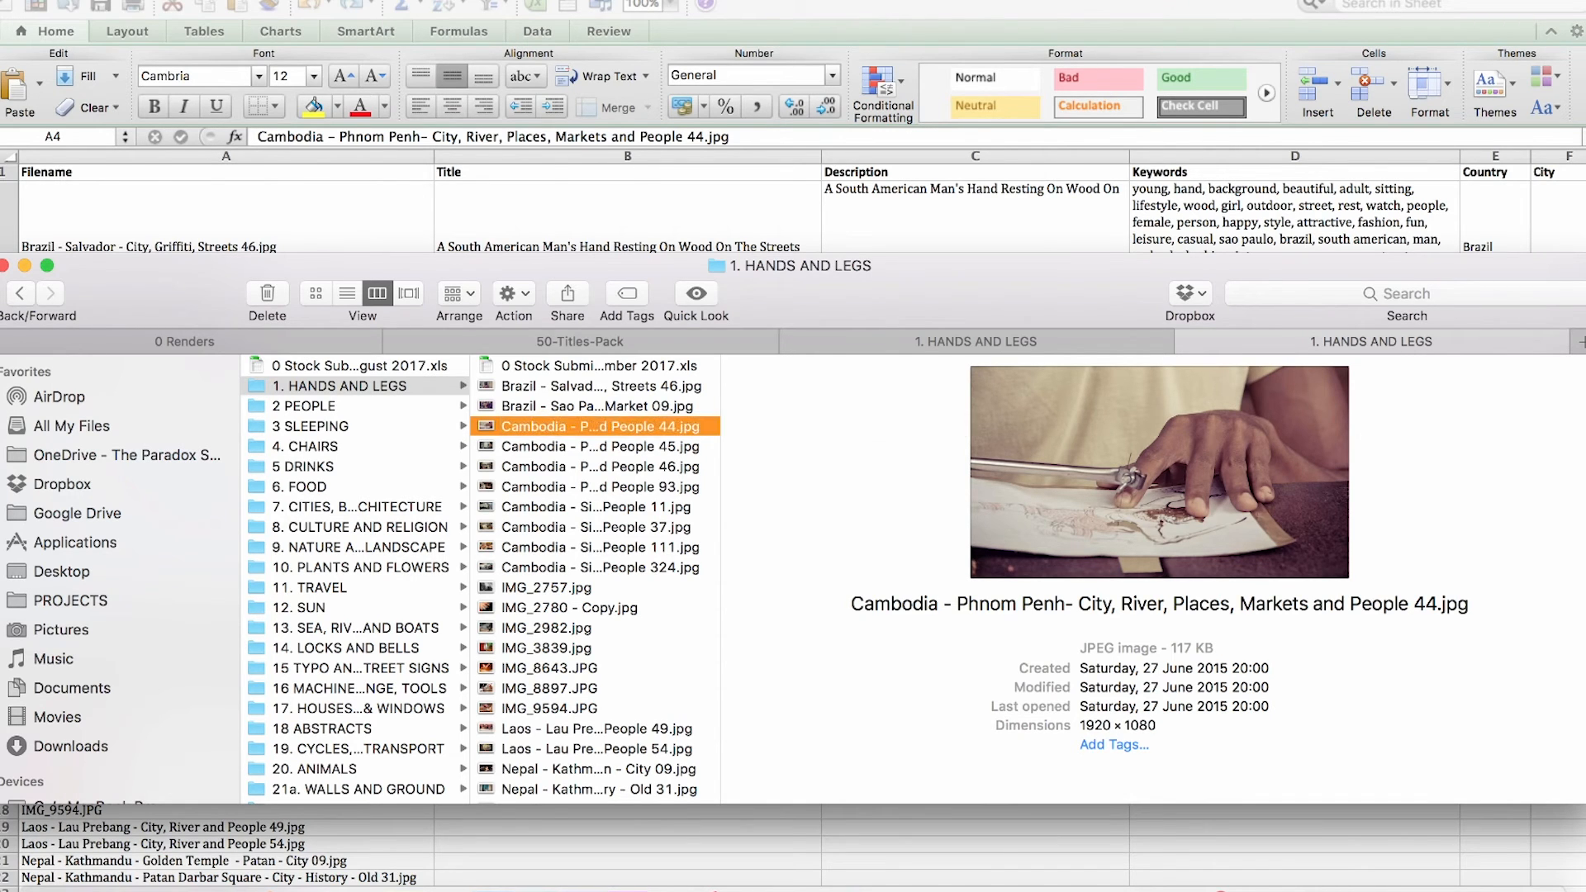
{"action": "key", "text": "super+Tab"}
- Enter "Man Working With A Tool To Make Art On Paper" as the title of the third image, Cambodia - Phnom Penh 44
{"action": "left_click", "coordinate": [607, 493]}
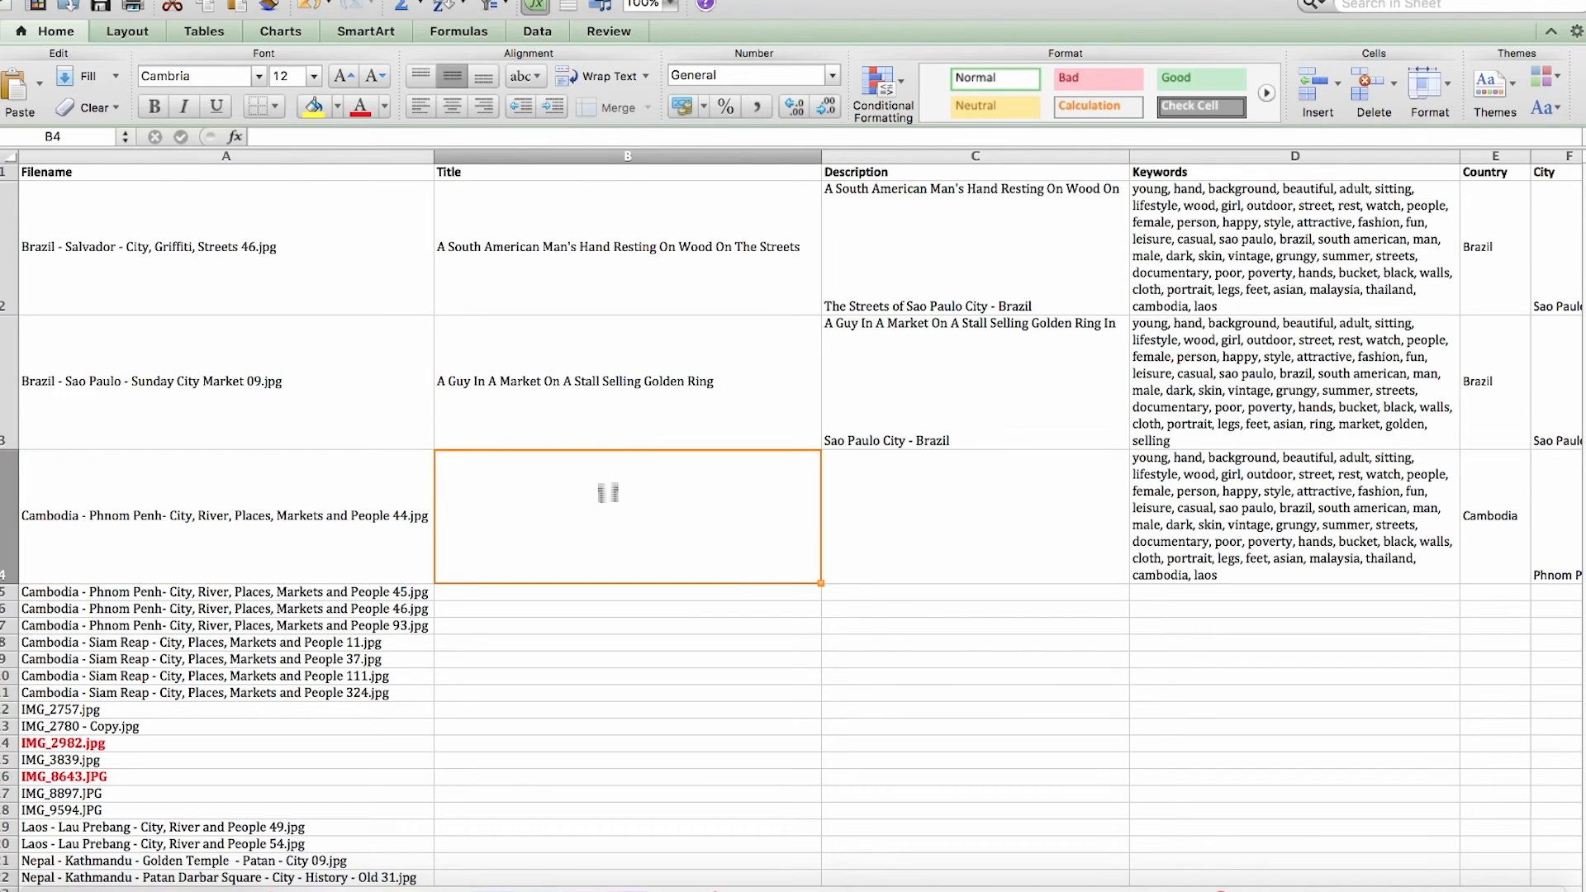
{"action": "type", "text": "Man working"}
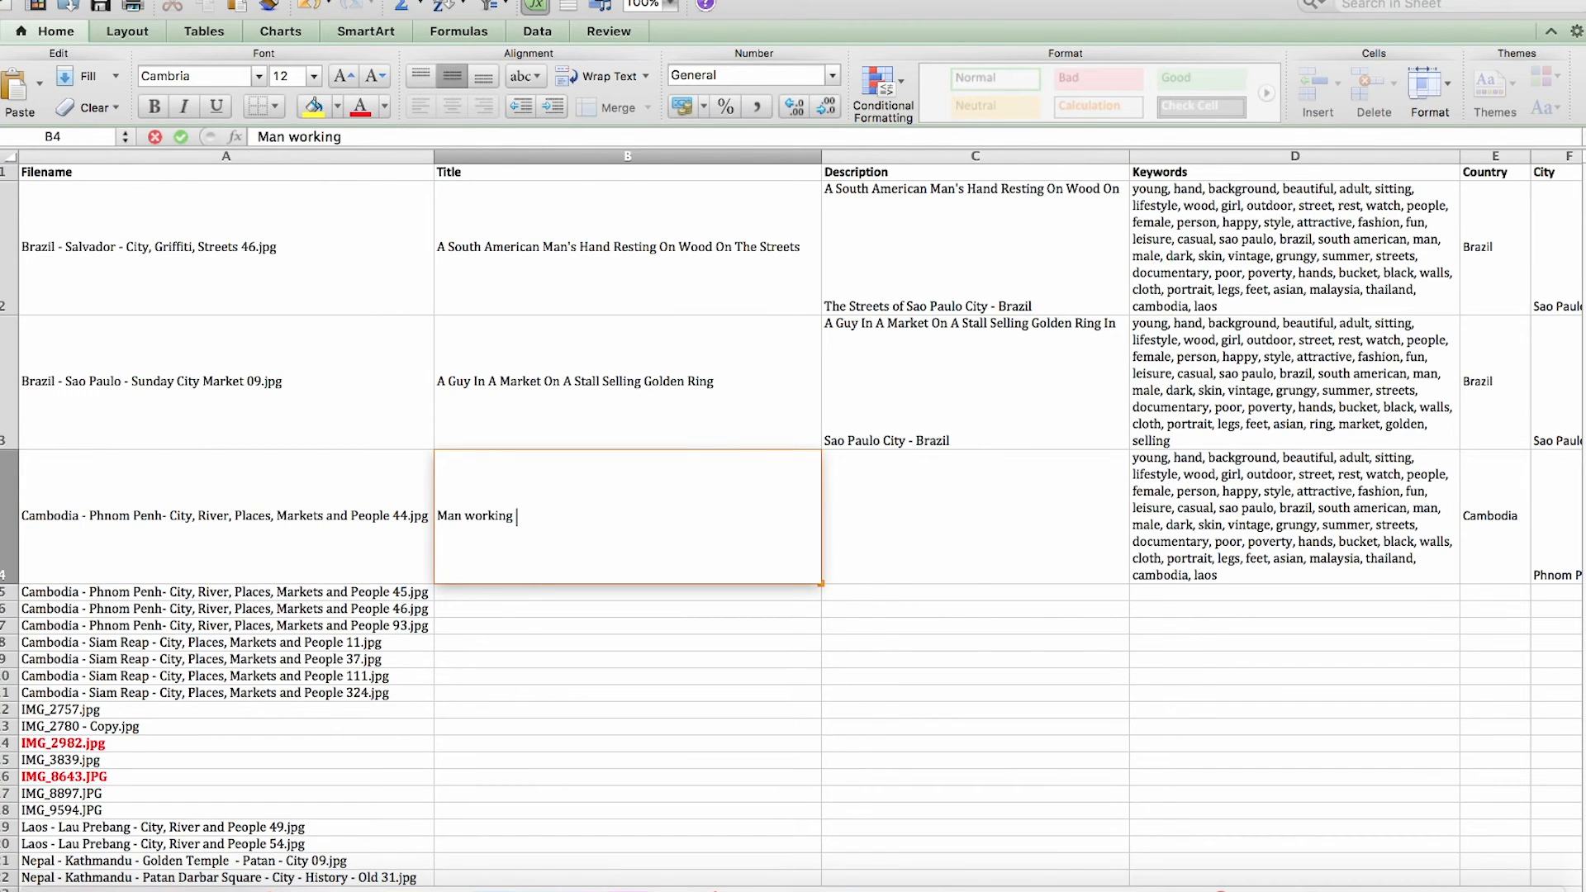
{"action": "key", "text": "BackSpace"}
{"action": "key", "text": "BackSpace"}
{"action": "key", "text": "BackSpace"}
{"action": "key", "text": "BackSpace"}
{"action": "key", "text": "BackSpace"}
{"action": "key", "text": "BackSpace"}
{"action": "key", "text": "BackSpace"}
{"action": "key", "text": "BackSpace"}
{"action": "key", "text": "BackSpace"}
{"action": "type", "text": "Working O"}
{"action": "type", "text": "n"}
{"action": "key", "text": "BackSpace"}
{"action": "key", "text": "BackSpace"}
{"action": "type", "text": "With A Too"}
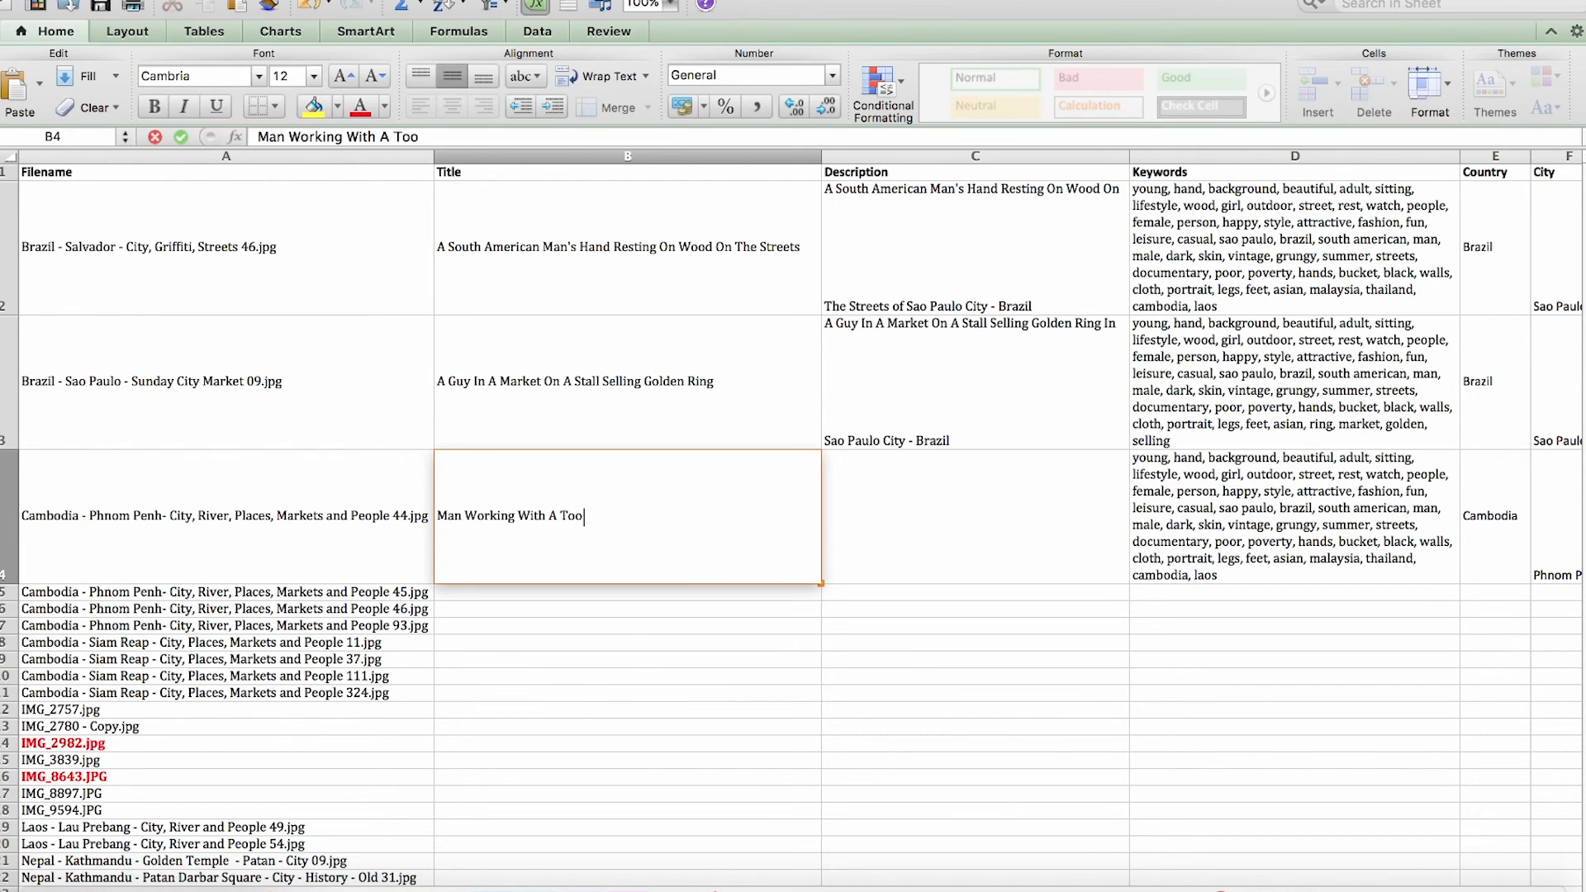
{"action": "type", "text": "l To Make Pa"}
{"action": "key", "text": "BackSpace"}
{"action": "type", "text": "Art On PApe"}
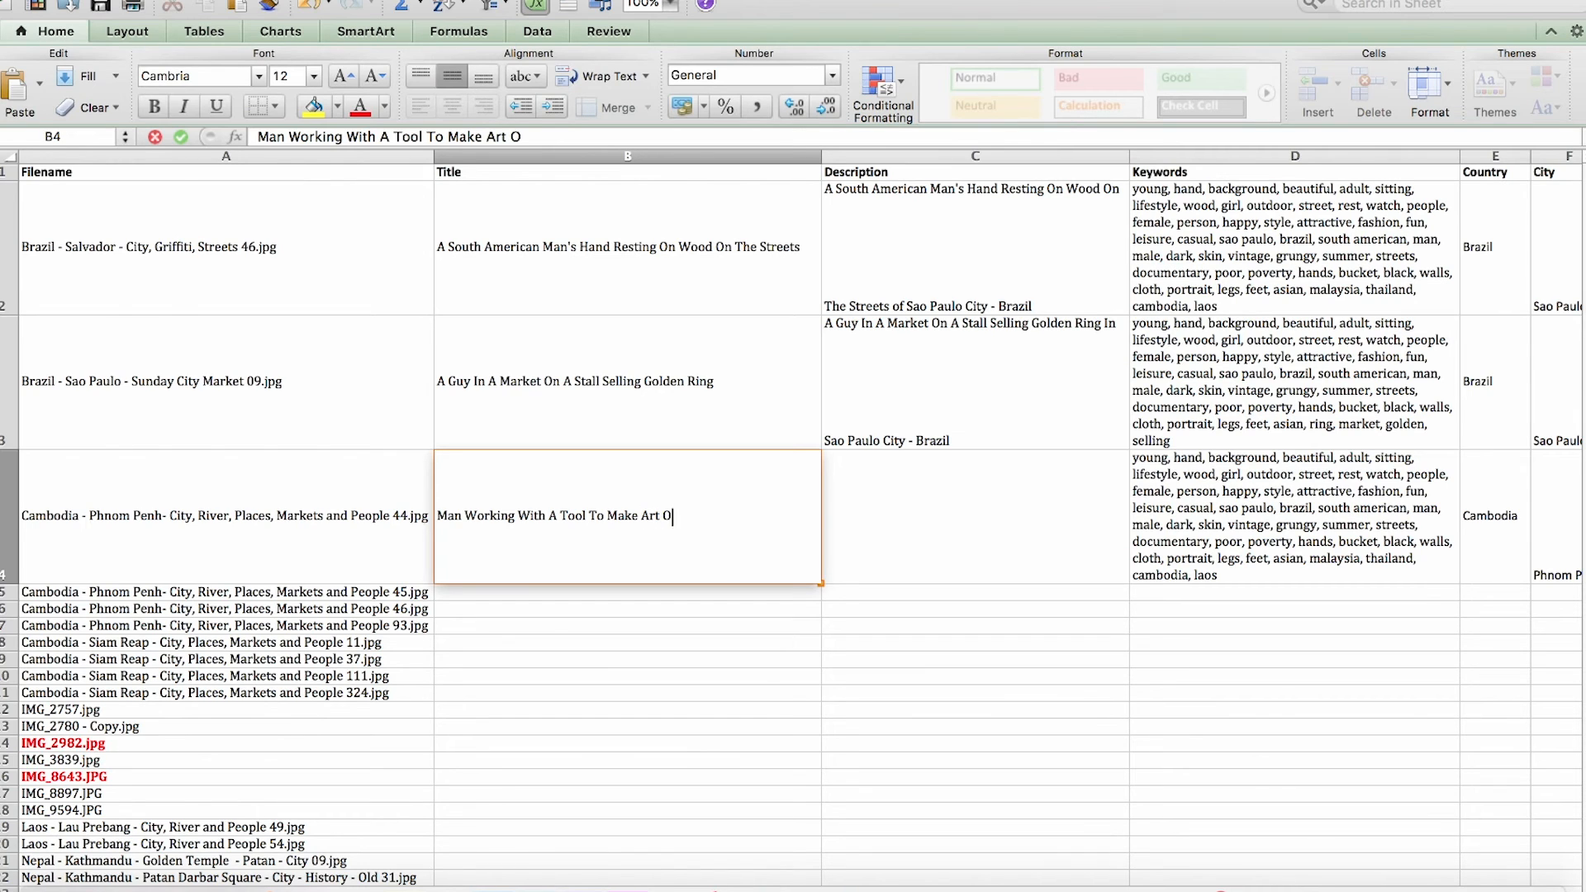
{"action": "key", "text": "BackSpace"}
{"action": "key", "text": "BackSpace"}
{"action": "key", "text": "BackSpace"}
{"action": "type", "text": "aper"}
{"action": "key", "text": "Tab"}
{"action": "key", "text": "Left"}
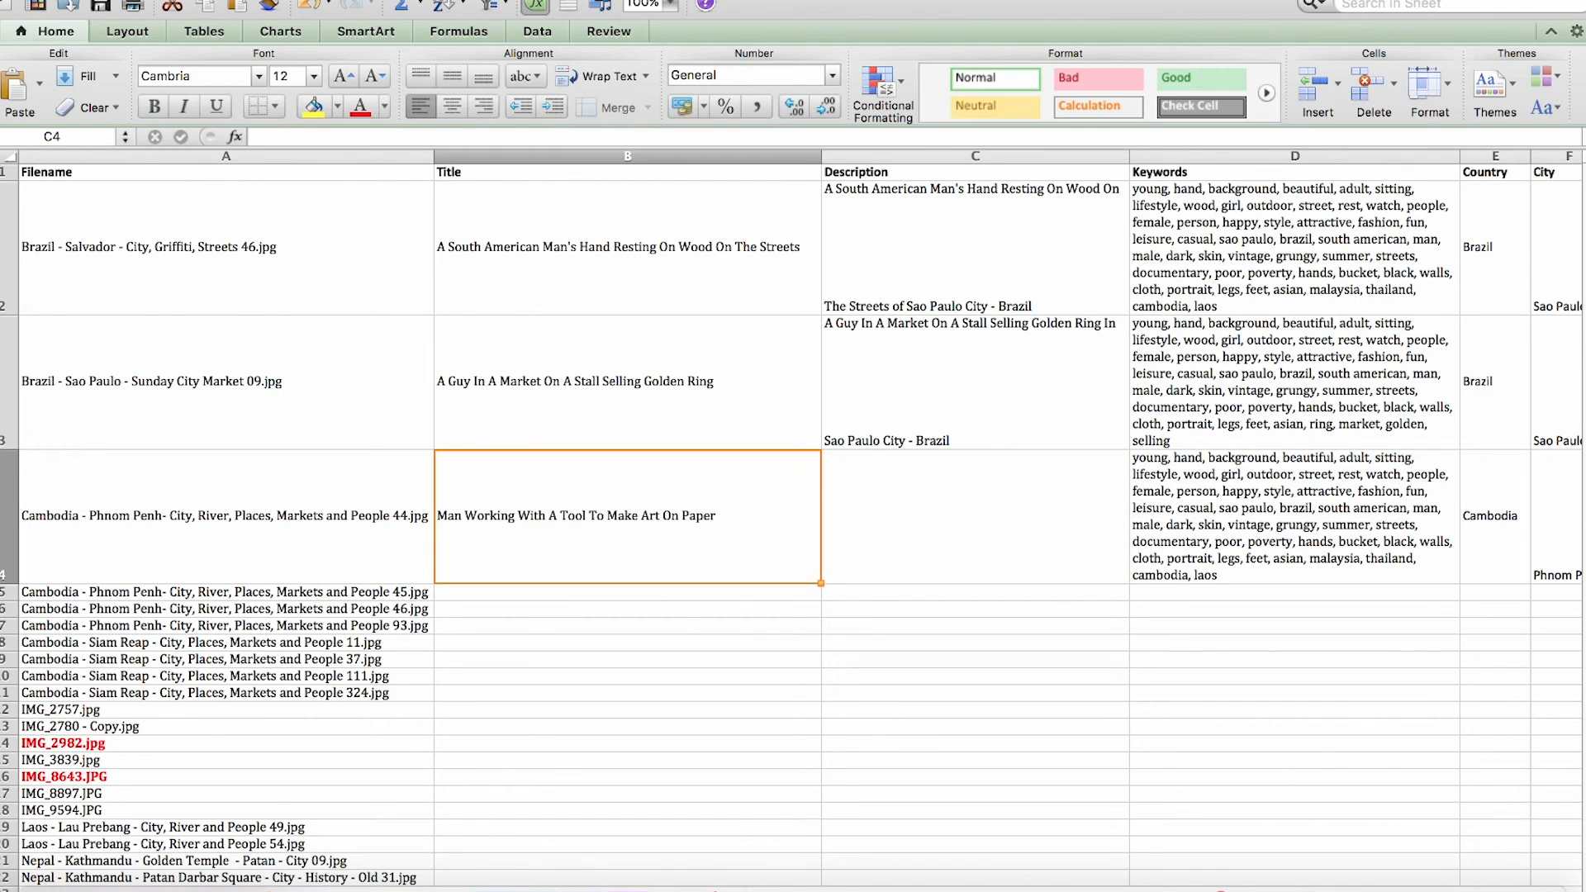
- Copy the third image's title into its Description cell and append "in Cambodia - Phnom Penh" to it
{"action": "key", "text": "super+c"}
{"action": "key", "text": "Right"}
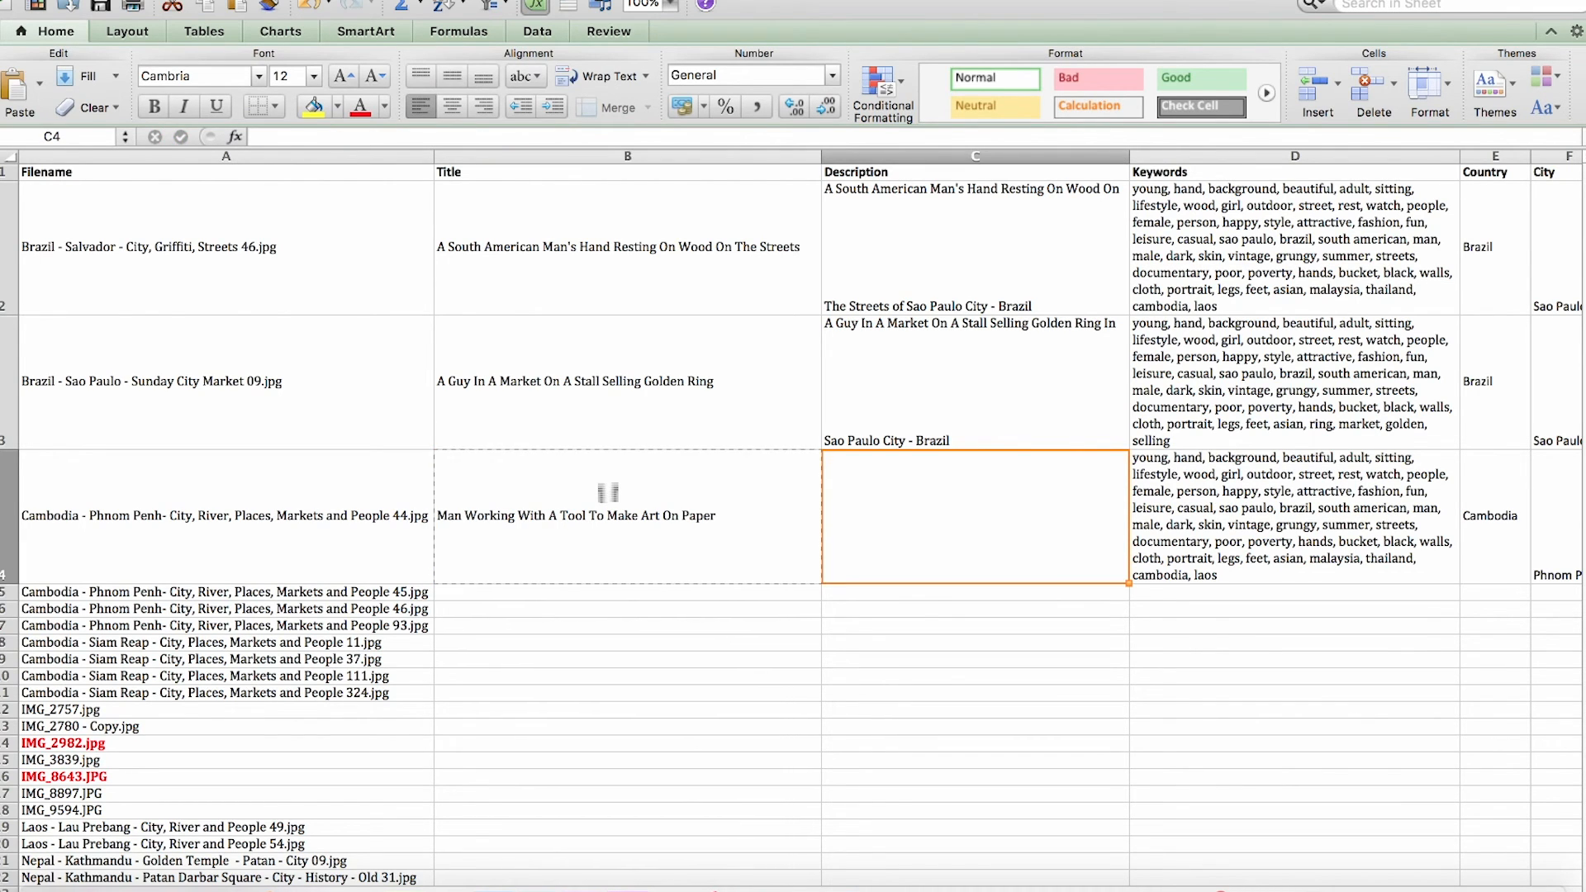
{"action": "key", "text": "super+v"}
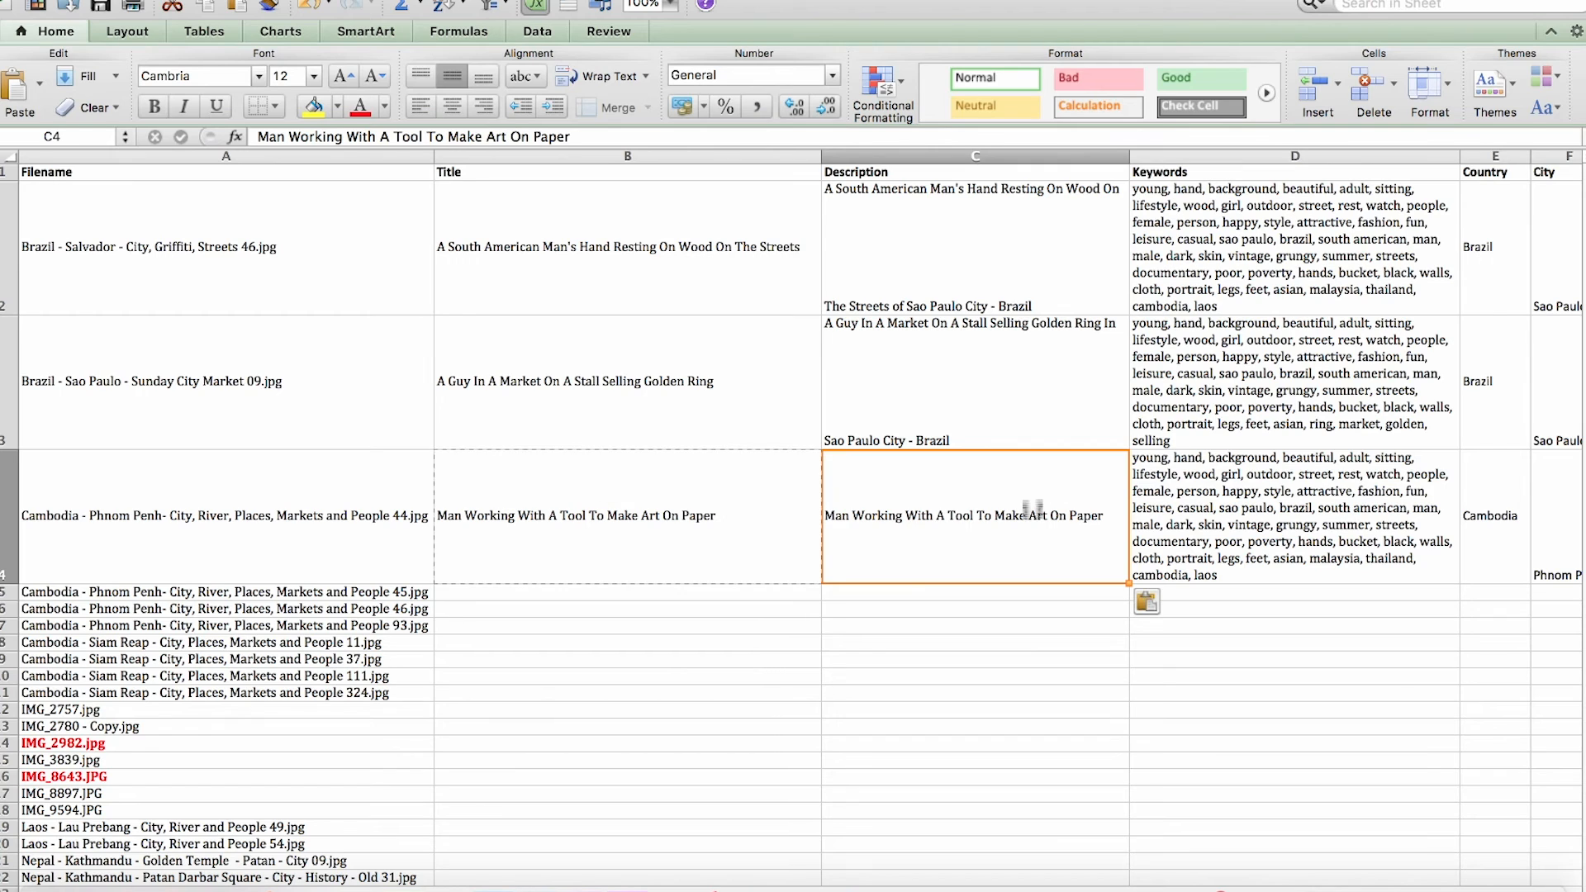
{"action": "left_click", "coordinate": [574, 137]}
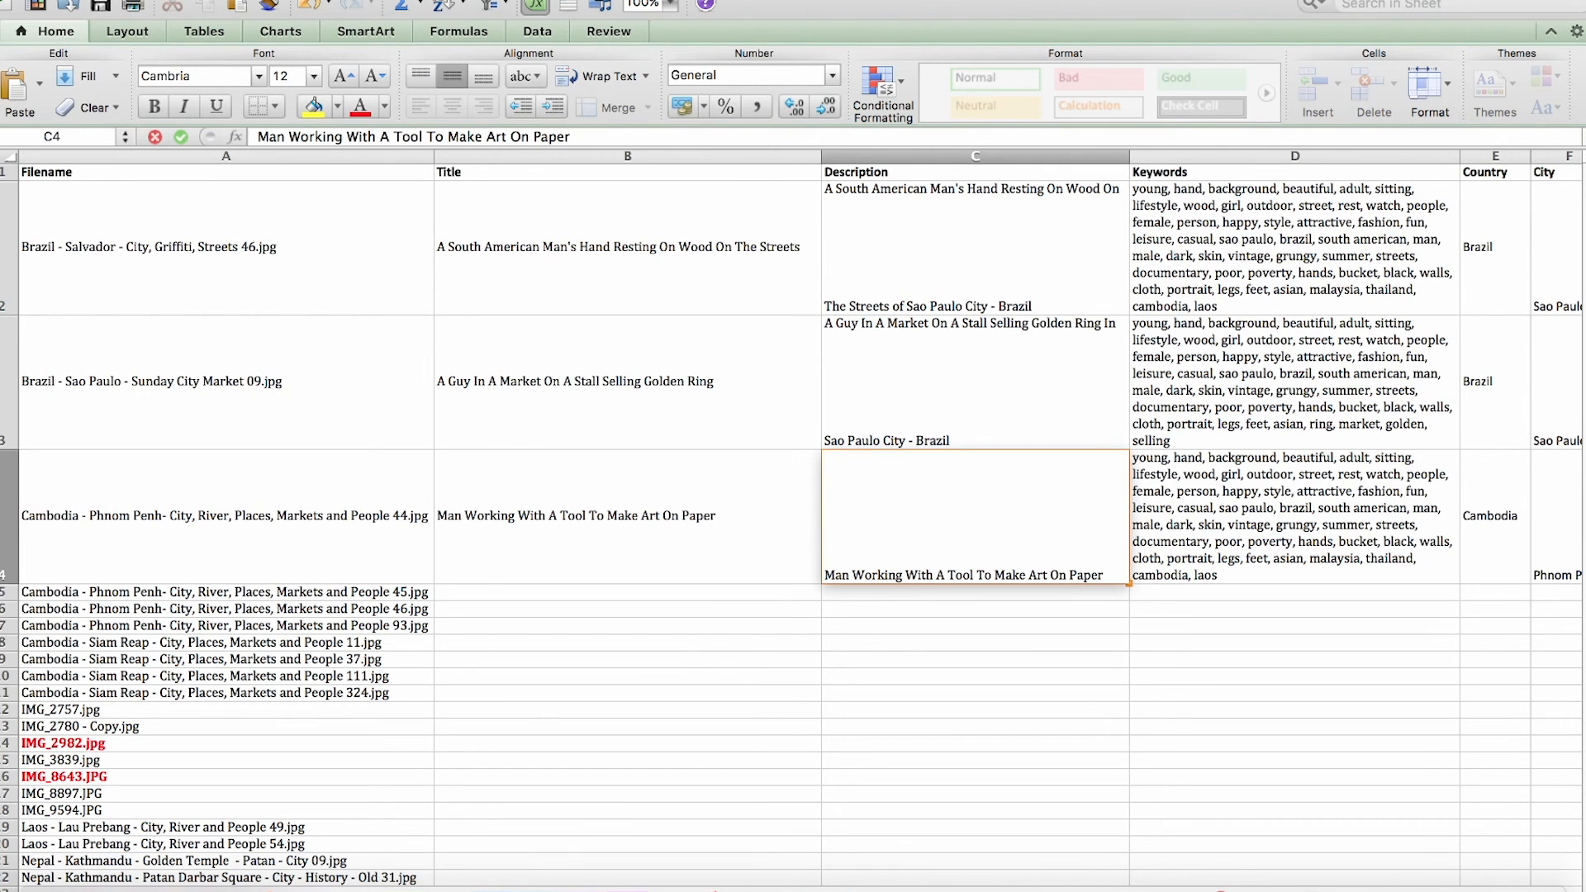
{"action": "type", "text": "in Cambodia - "}
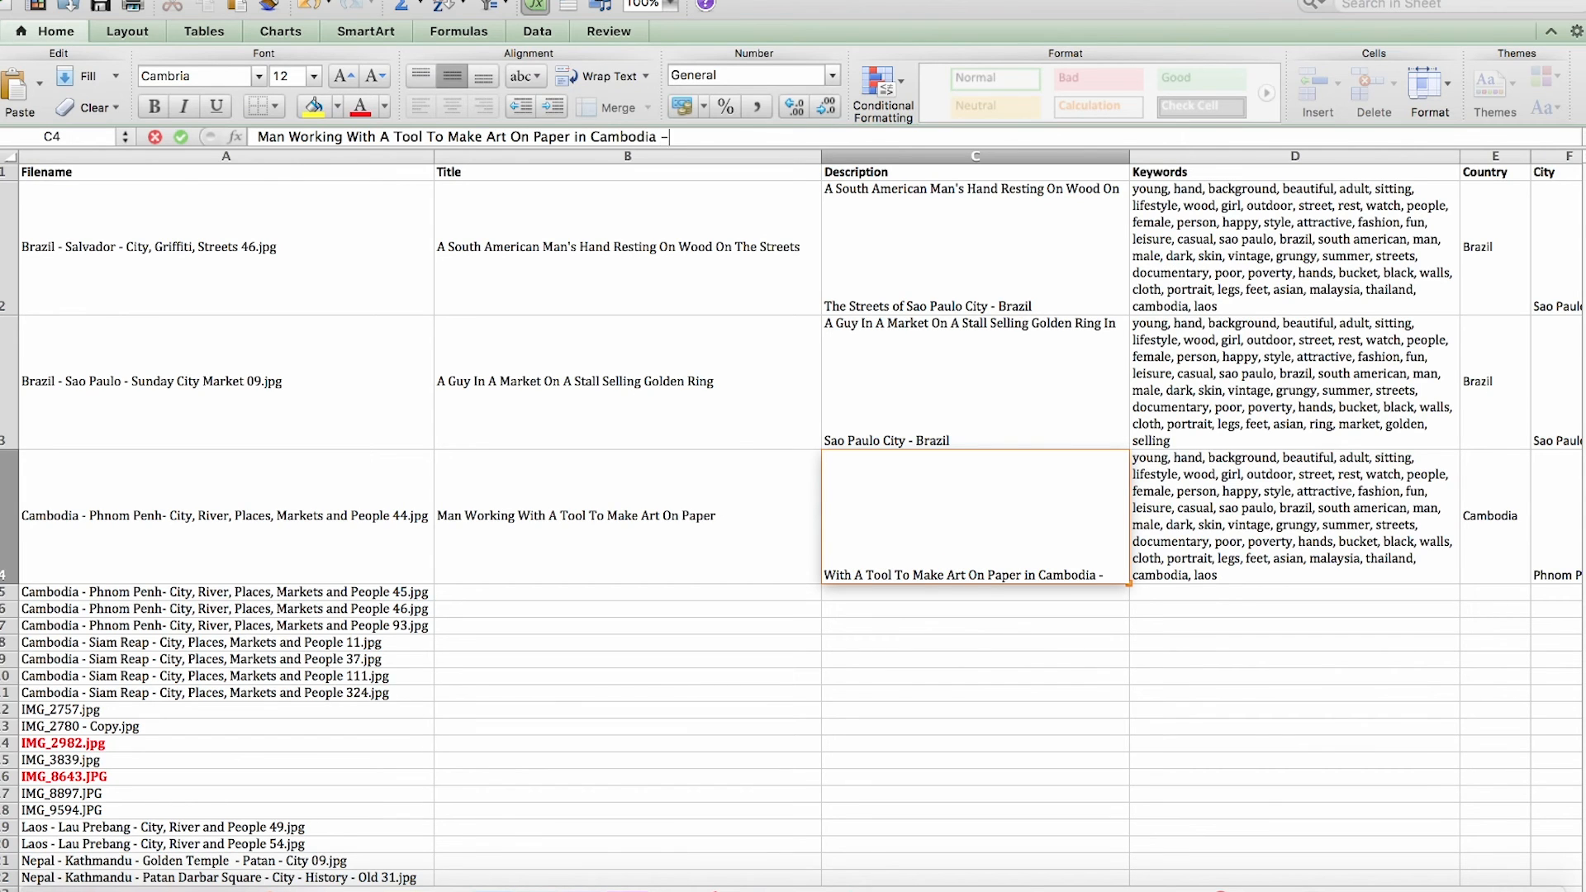
{"action": "type", "text": "Peh"}
{"action": "key", "text": "BackSpace"}
{"action": "key", "text": "BackSpace"}
{"action": "type", "text": "hno"}
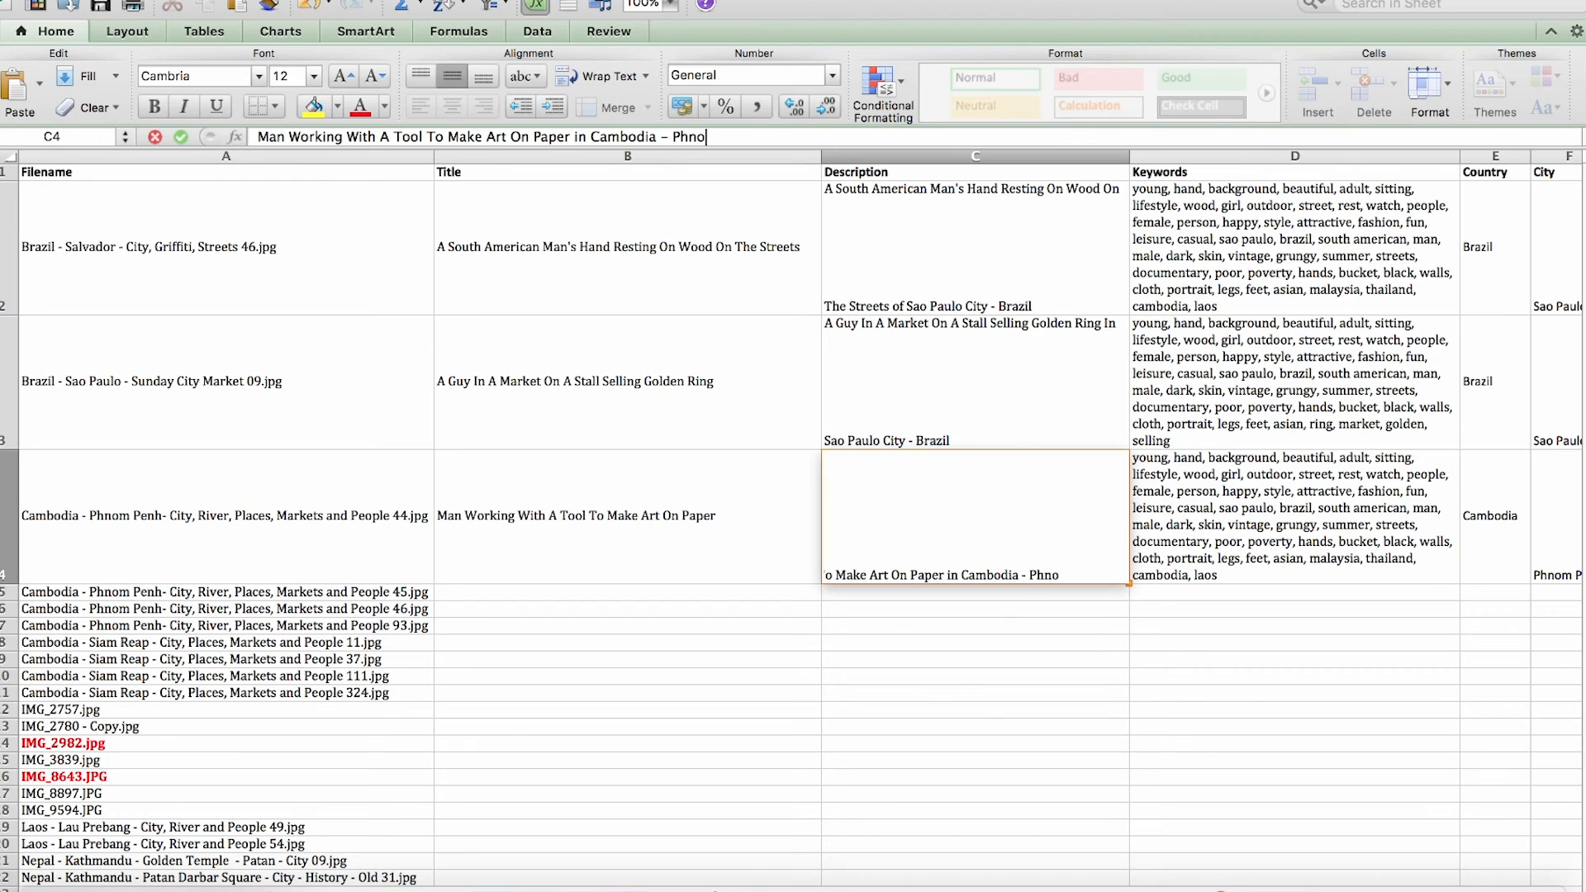
{"action": "type", "text": "m Penh"}
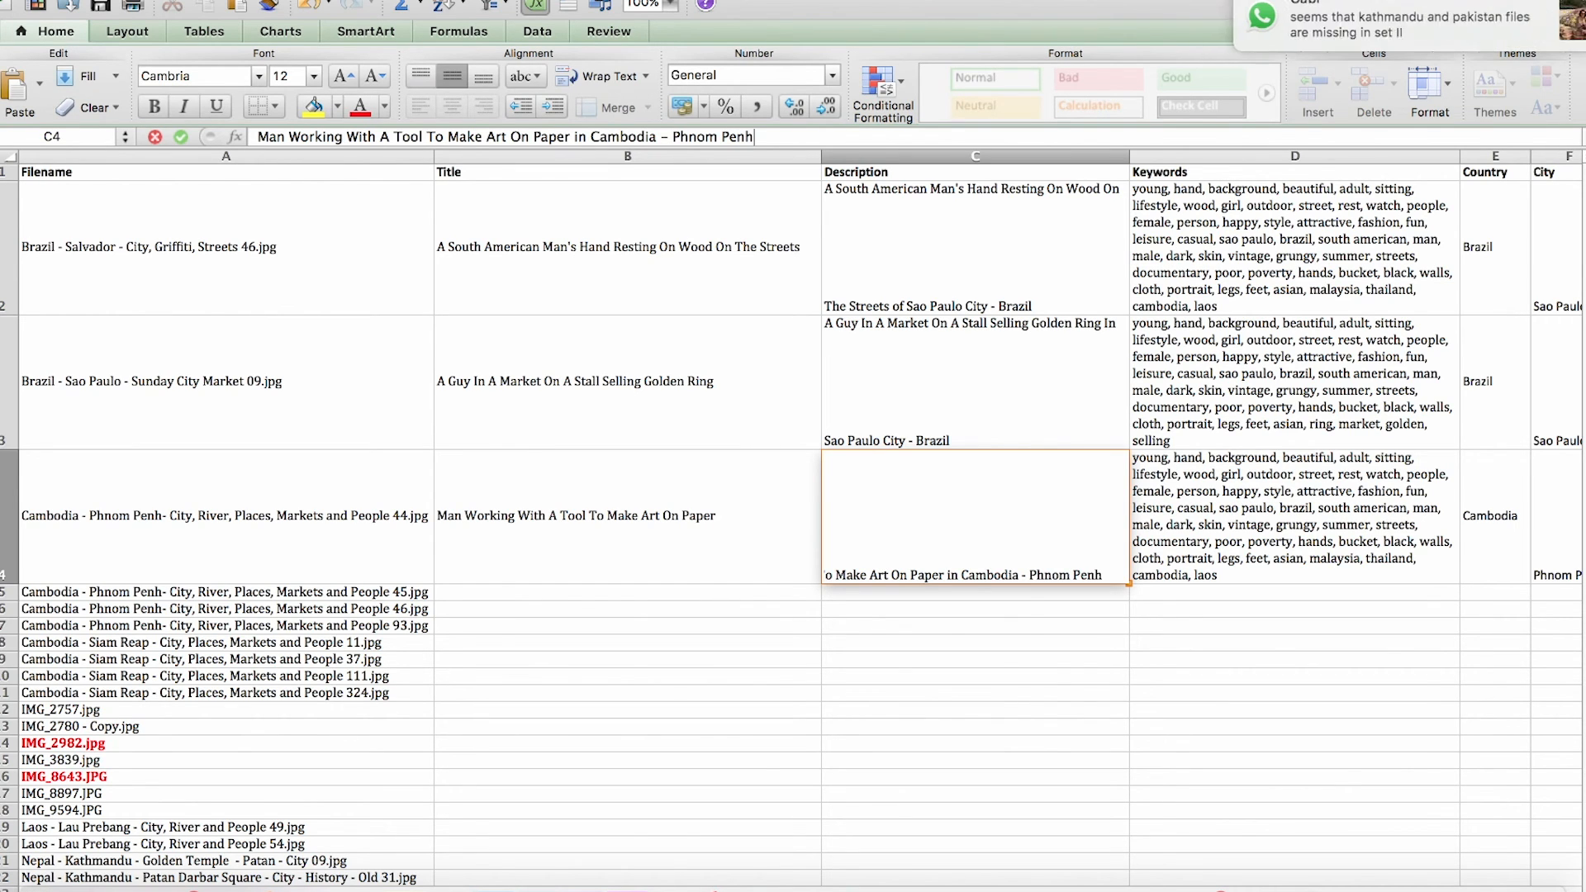
{"action": "left_click", "coordinate": [939, 726]}
{"action": "left_click", "coordinate": [977, 542]}
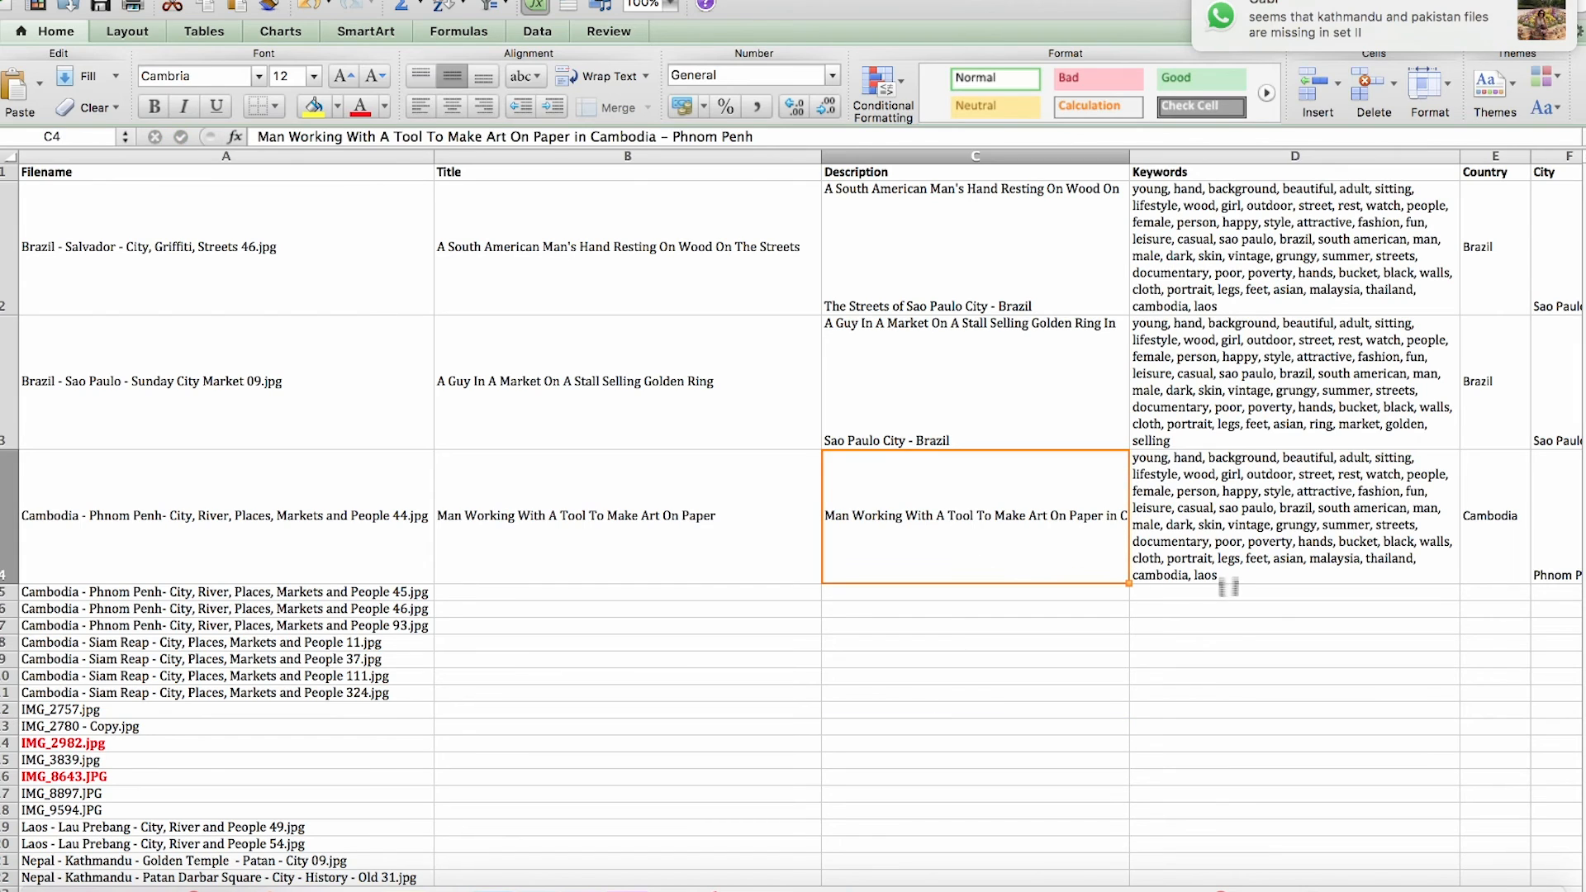
- Remove "sao paulo, brazil," from the Keywords cell of the third image, Cambodia - Phnom Penh 44
{"action": "left_click", "coordinate": [1222, 570]}
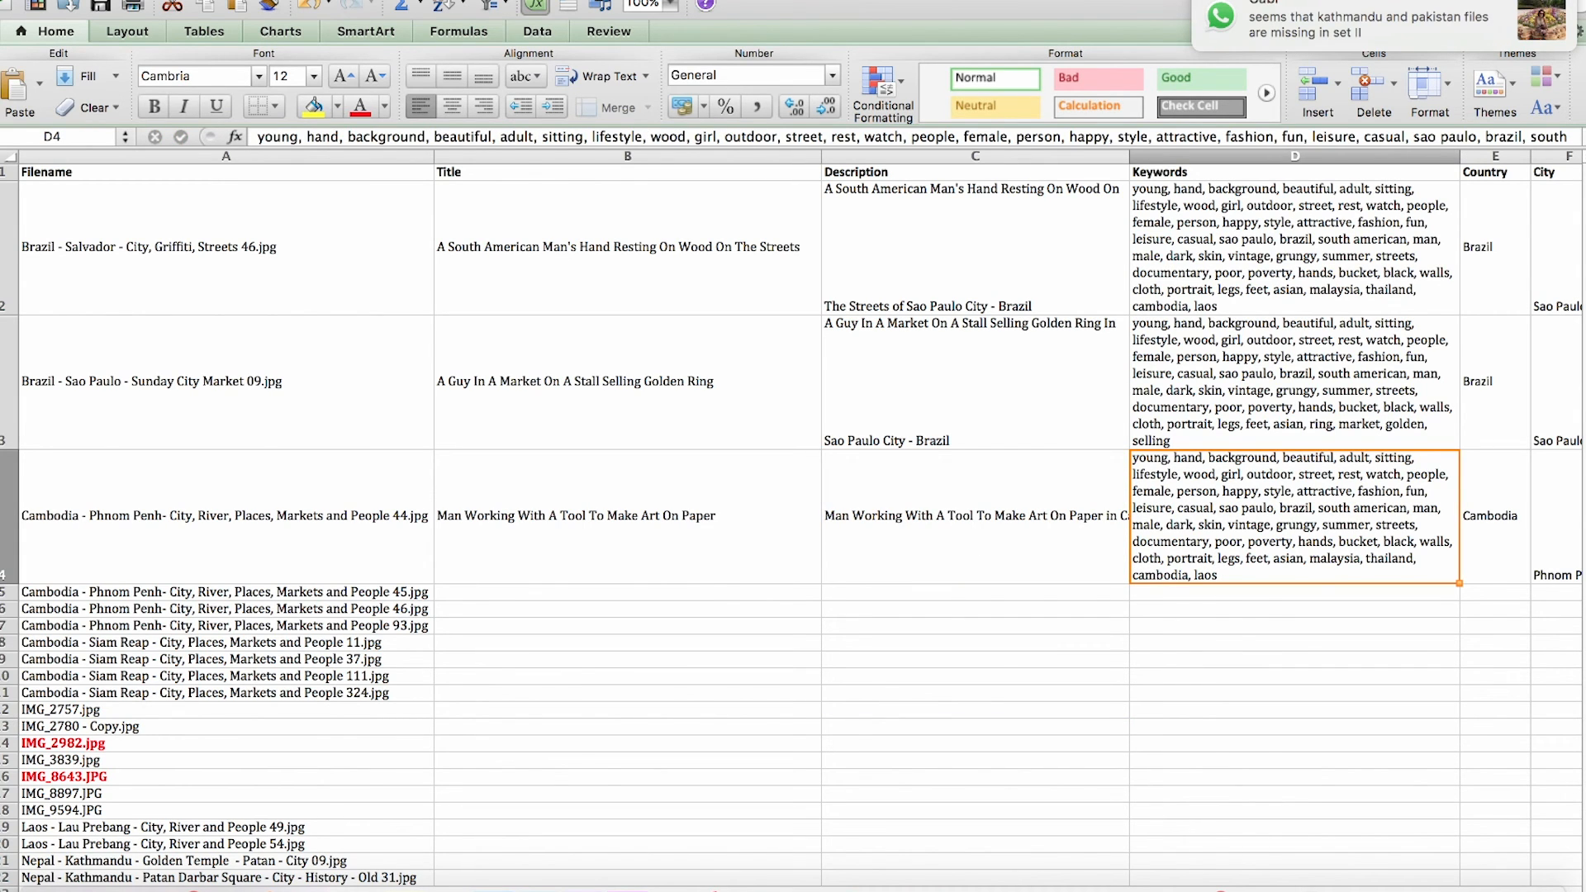
{"action": "left_click_drag", "start_coordinate": [1410, 136], "coordinate": [1526, 137]}
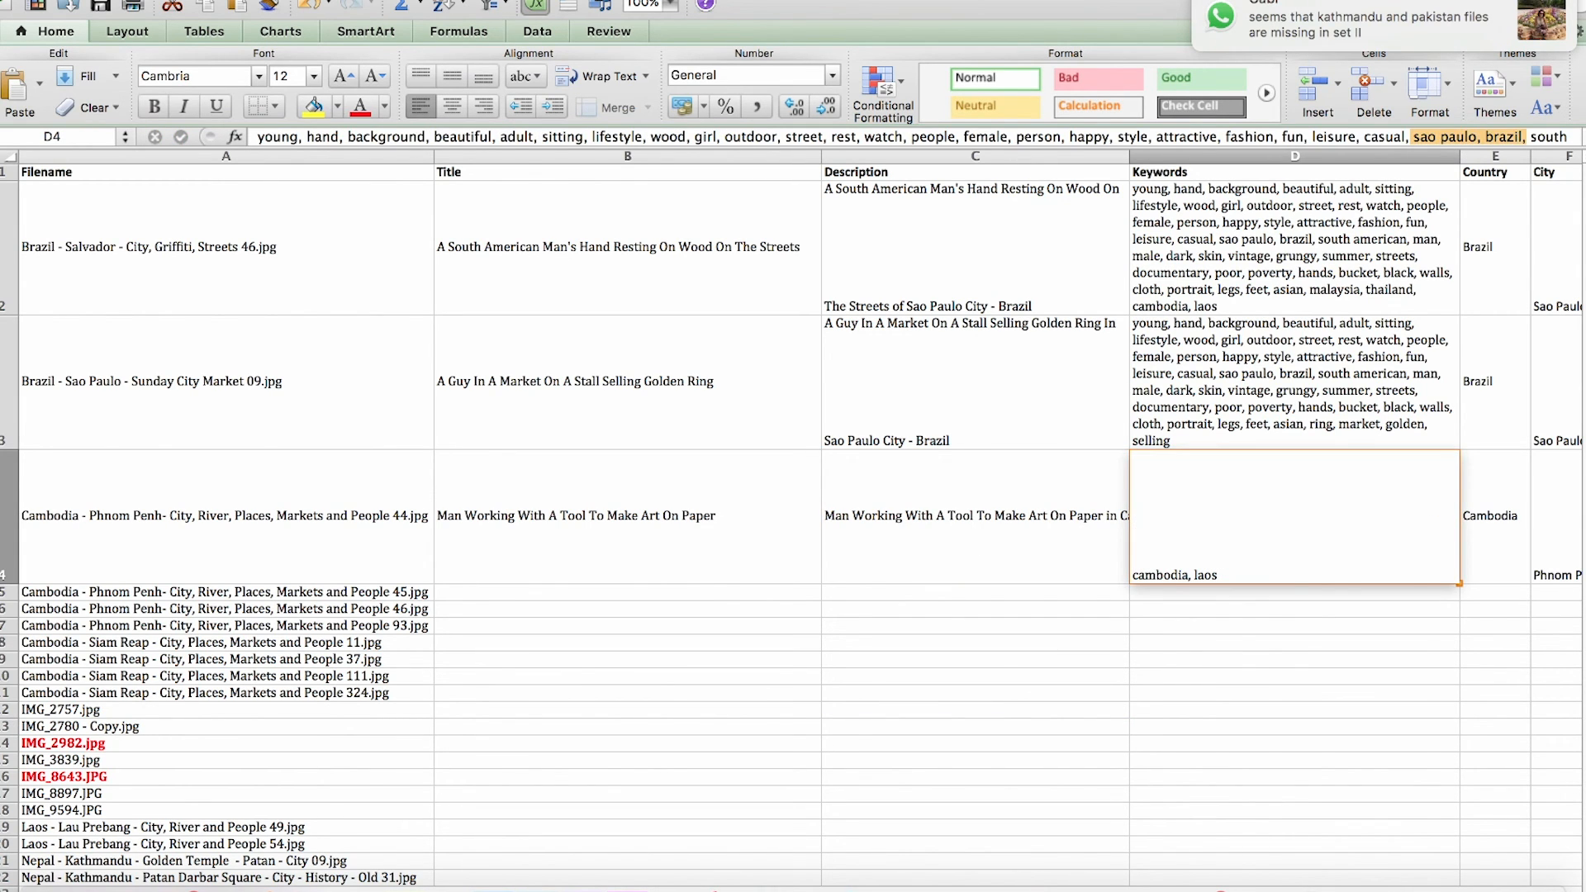
{"action": "key", "text": "BackSpace"}
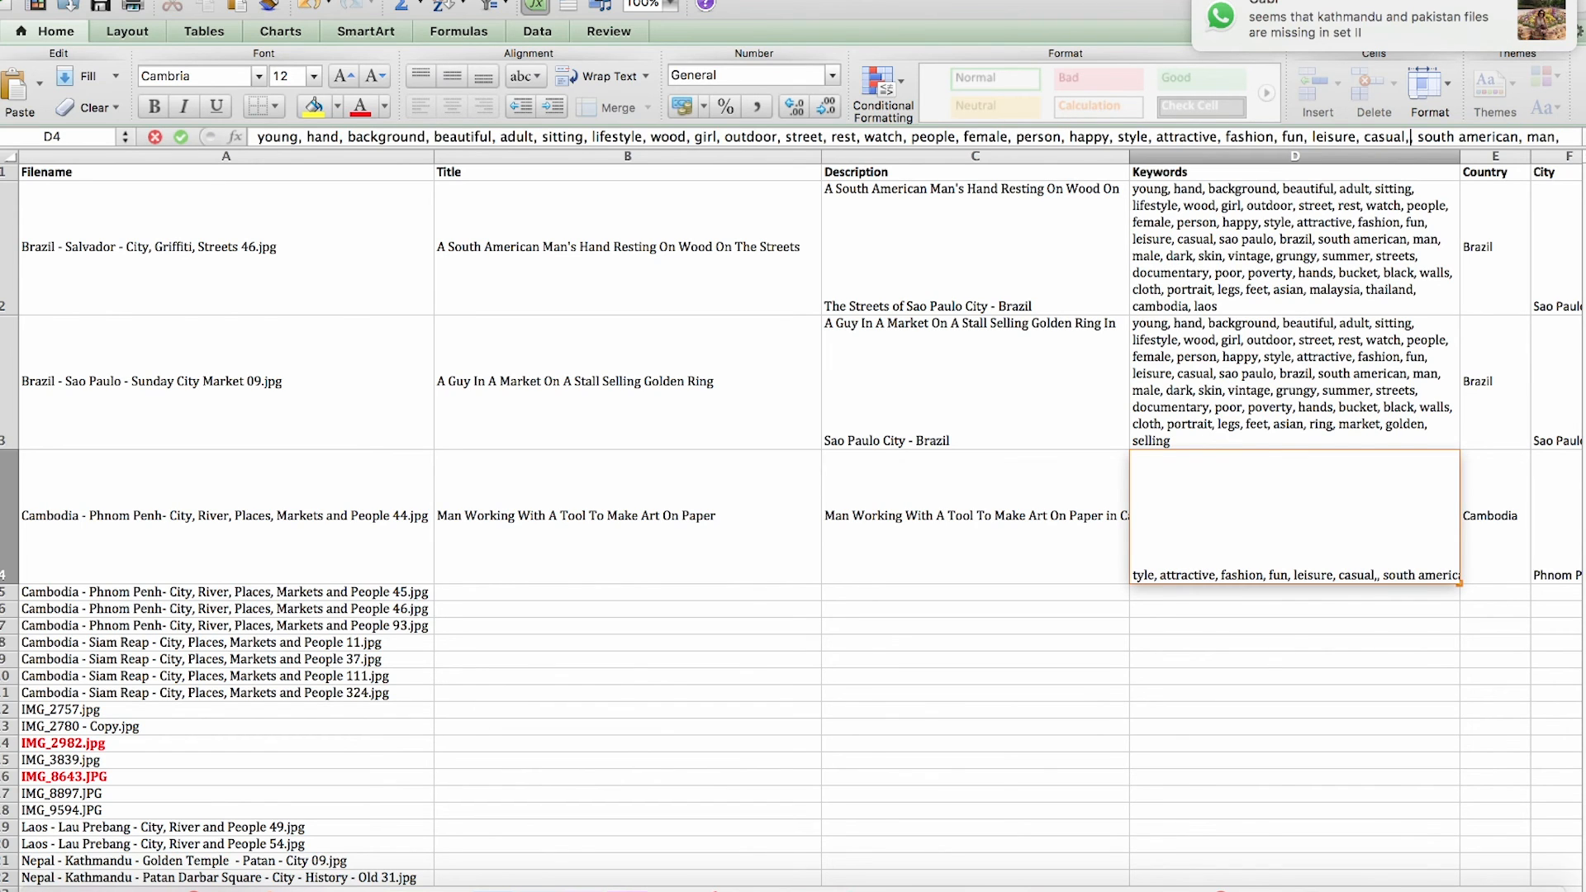
- Replace "laos" at the end of the third image's keywords with "art, tool, table, working"
{"action": "left_click_drag", "start_coordinate": [1412, 137], "coordinate": [1375, 137]}
{"action": "left_click", "coordinate": [1445, 137]}
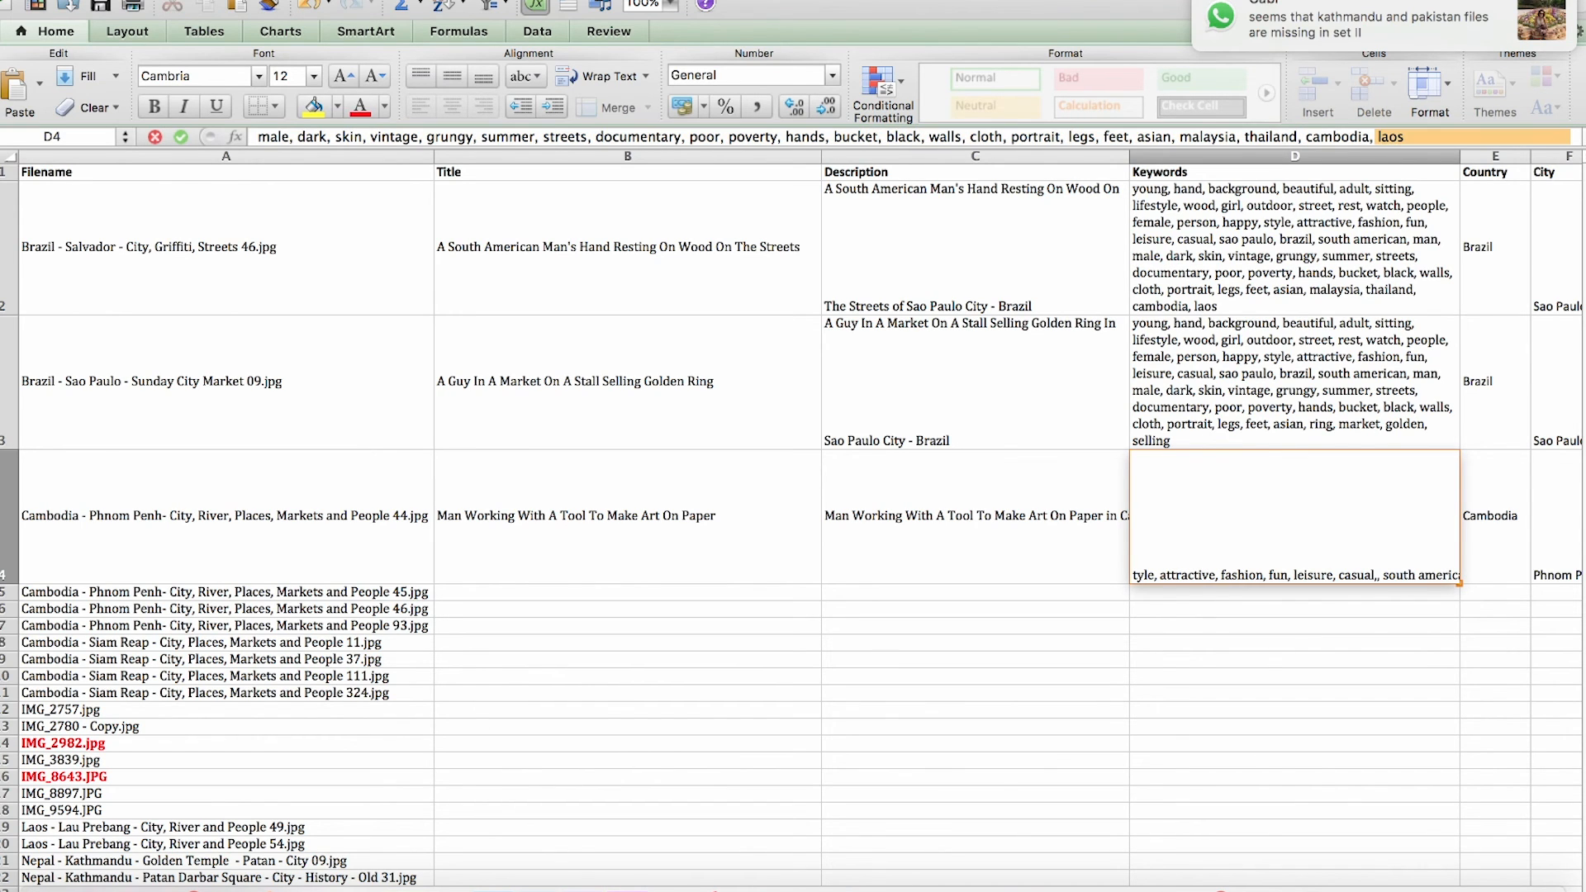
{"action": "key", "text": "BackSpace"}
{"action": "type", "text": "a"}
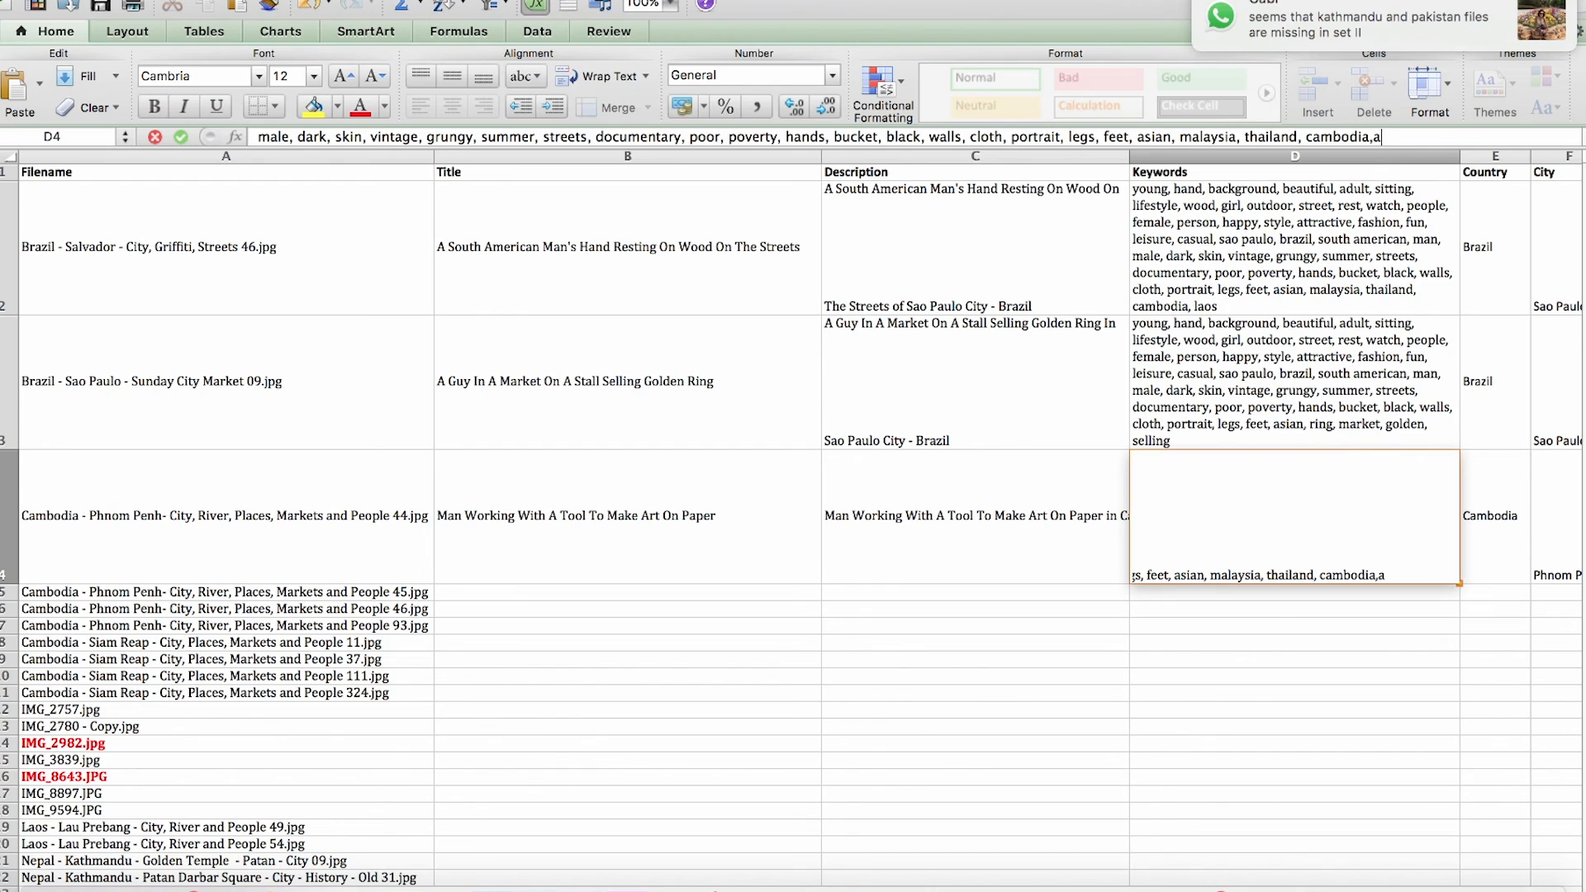
{"action": "type", "text": "rt, tool, table,"}
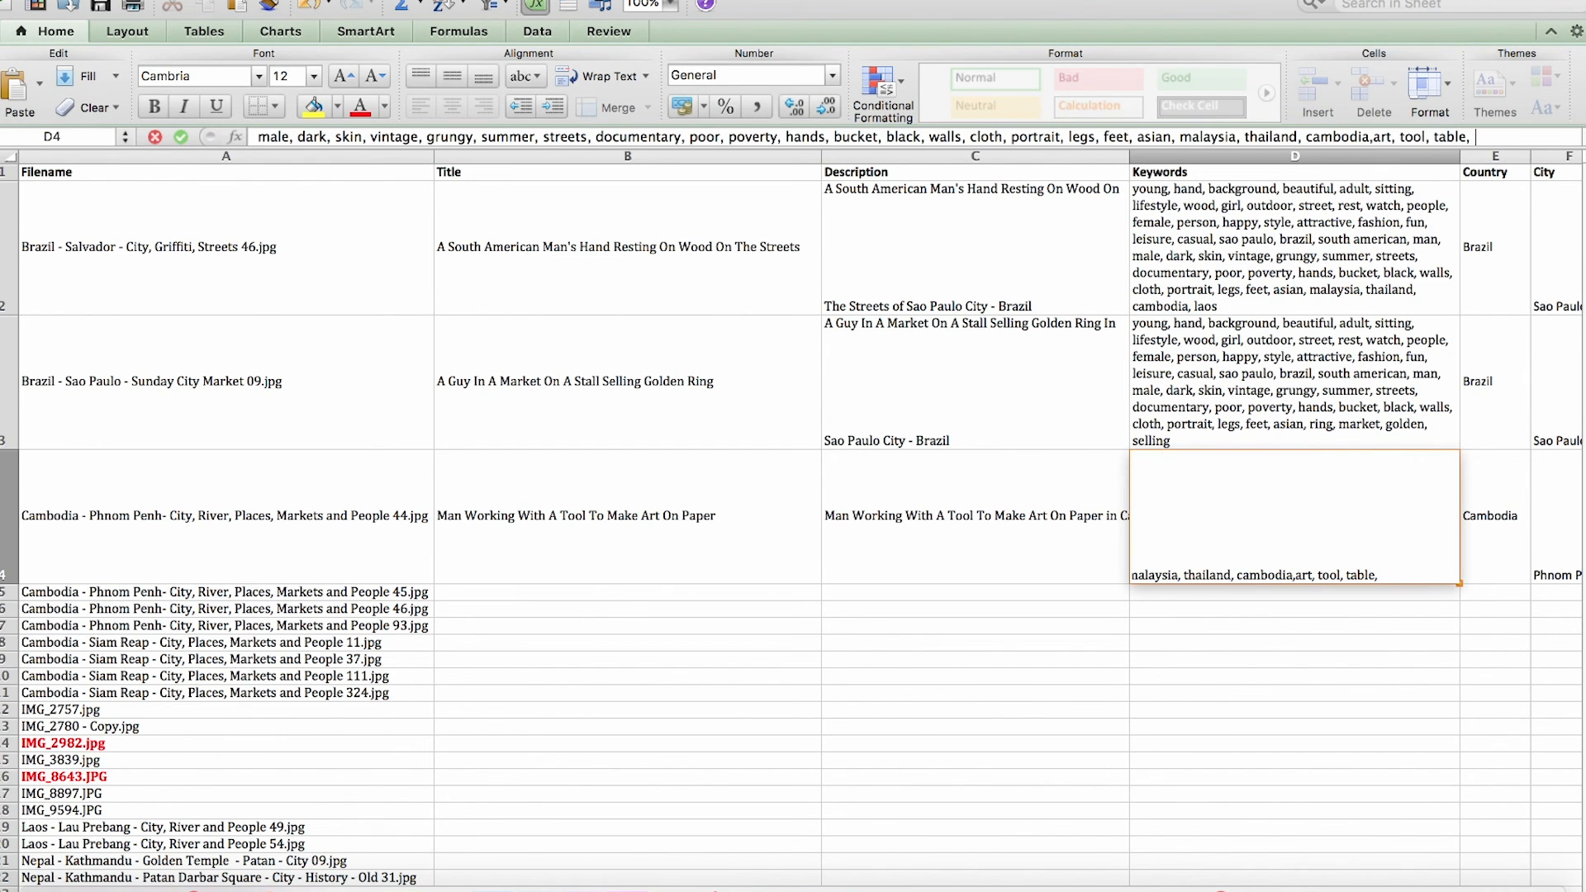
{"action": "type", "text": " working"}
{"action": "key", "text": "Return"}
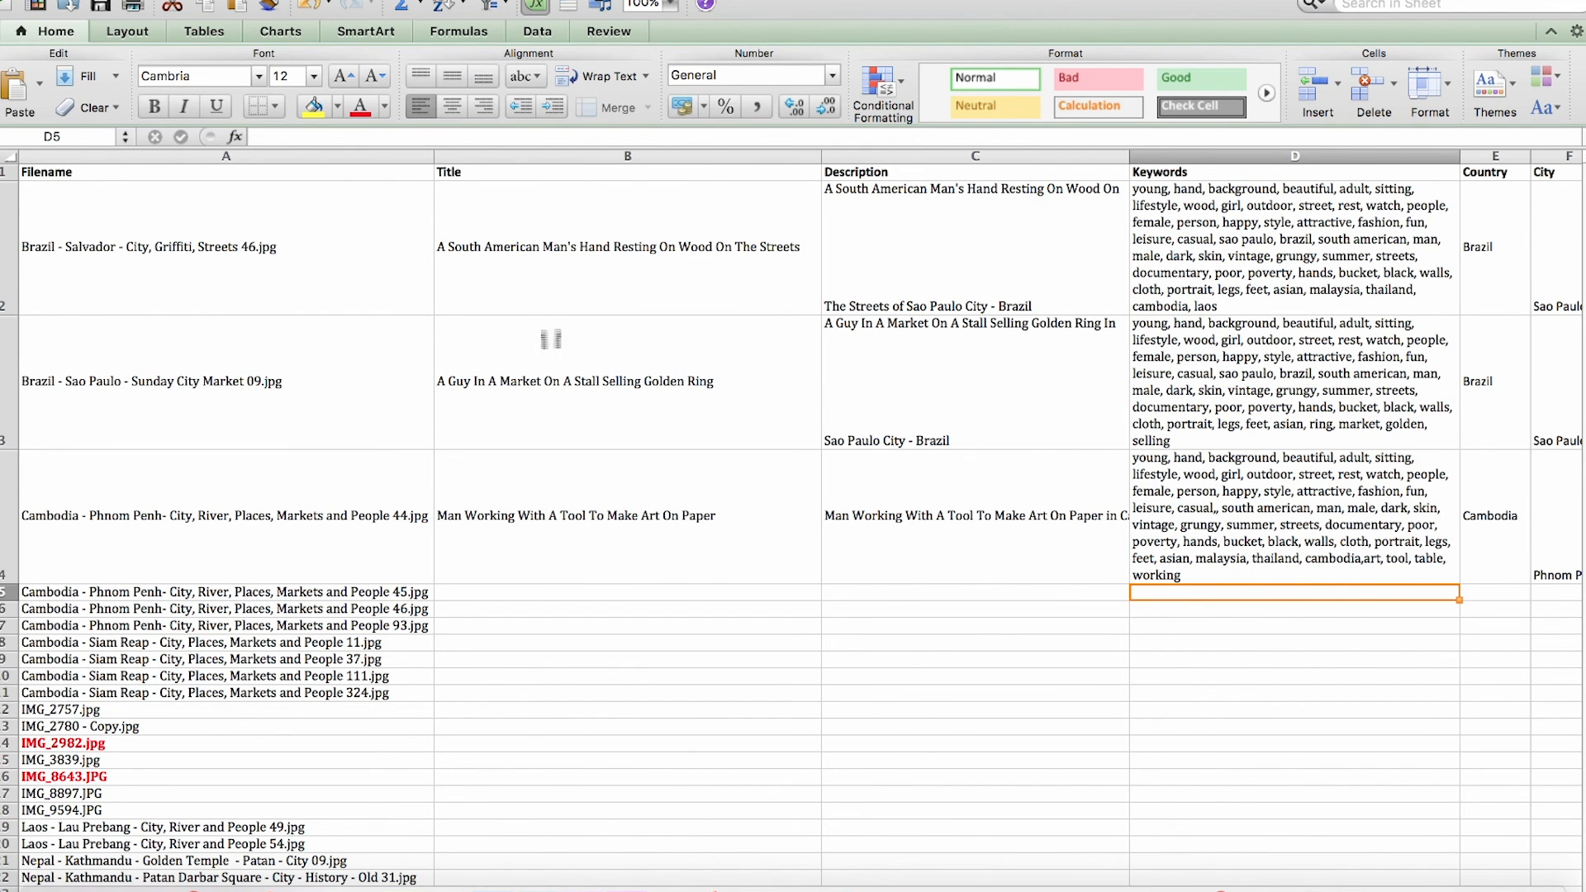
- Preview Cambodia - Phnom Penh- City, River, Places, Markets and People 45.jpg in Finder and switch back to Excel
{"action": "scroll", "coordinate": [271, 584], "scroll_direction": "down", "scroll_amount": 10}
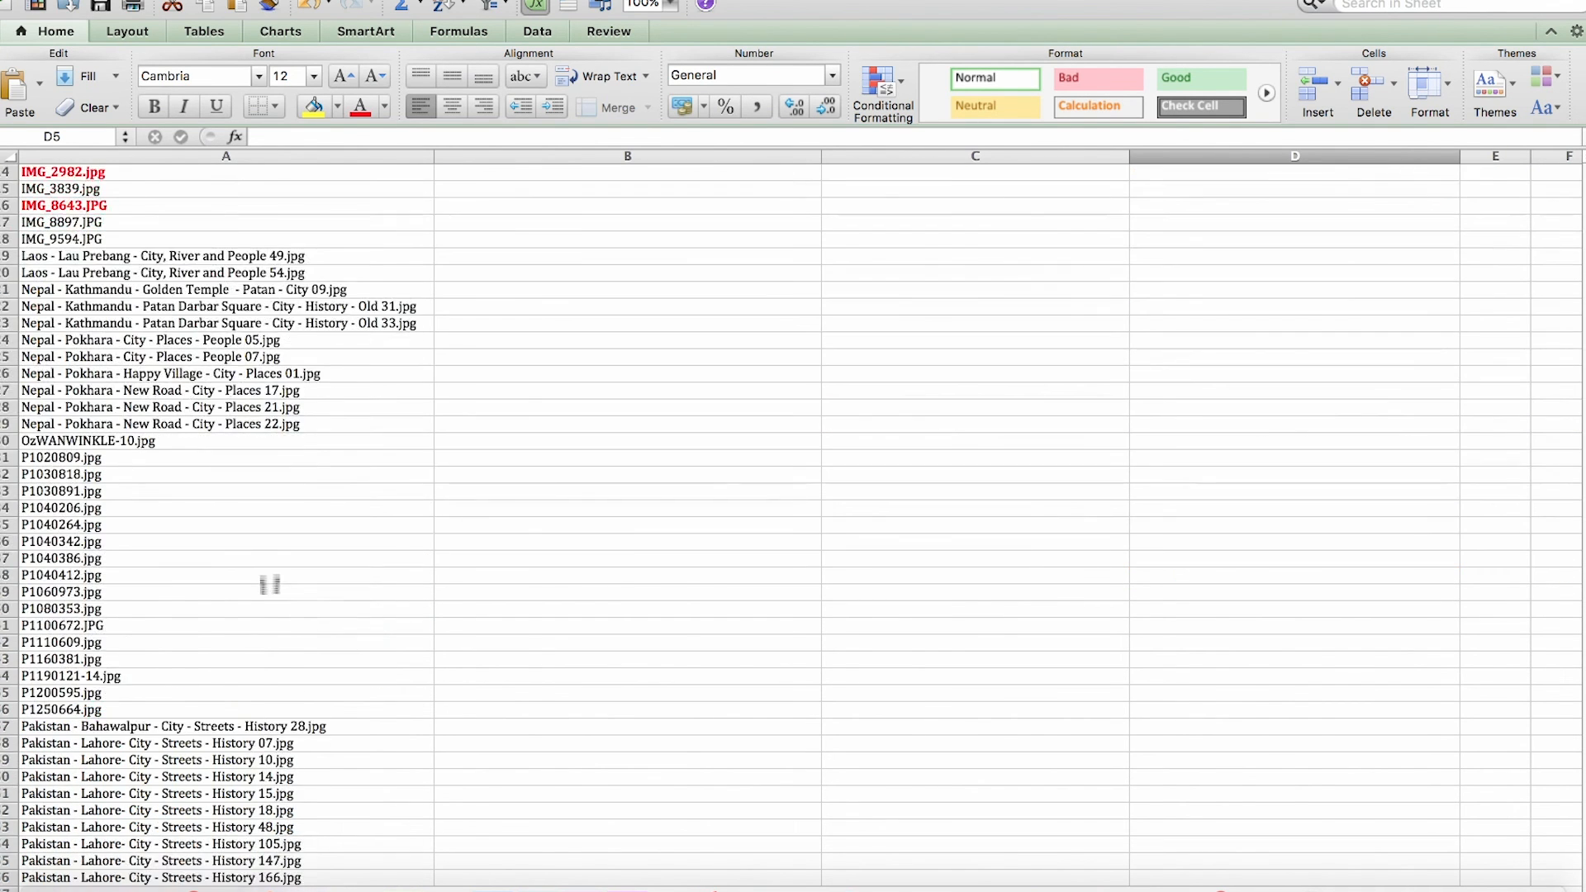
{"action": "scroll", "coordinate": [269, 584], "scroll_direction": "up", "scroll_amount": 3}
{"action": "left_click", "coordinate": [50, 866]}
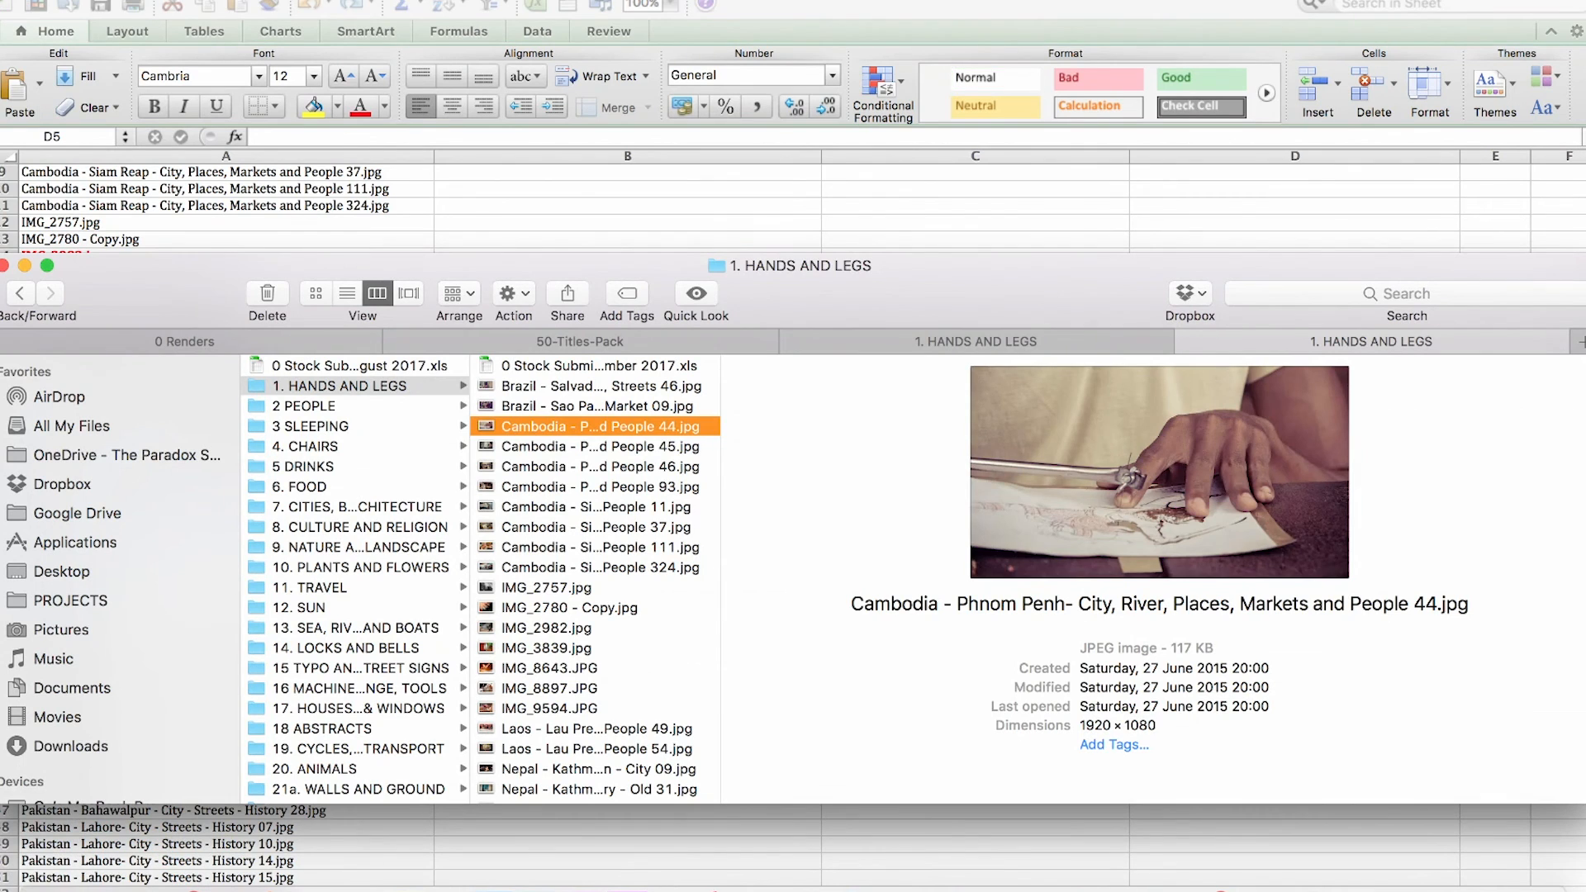
{"action": "key", "text": "Down"}
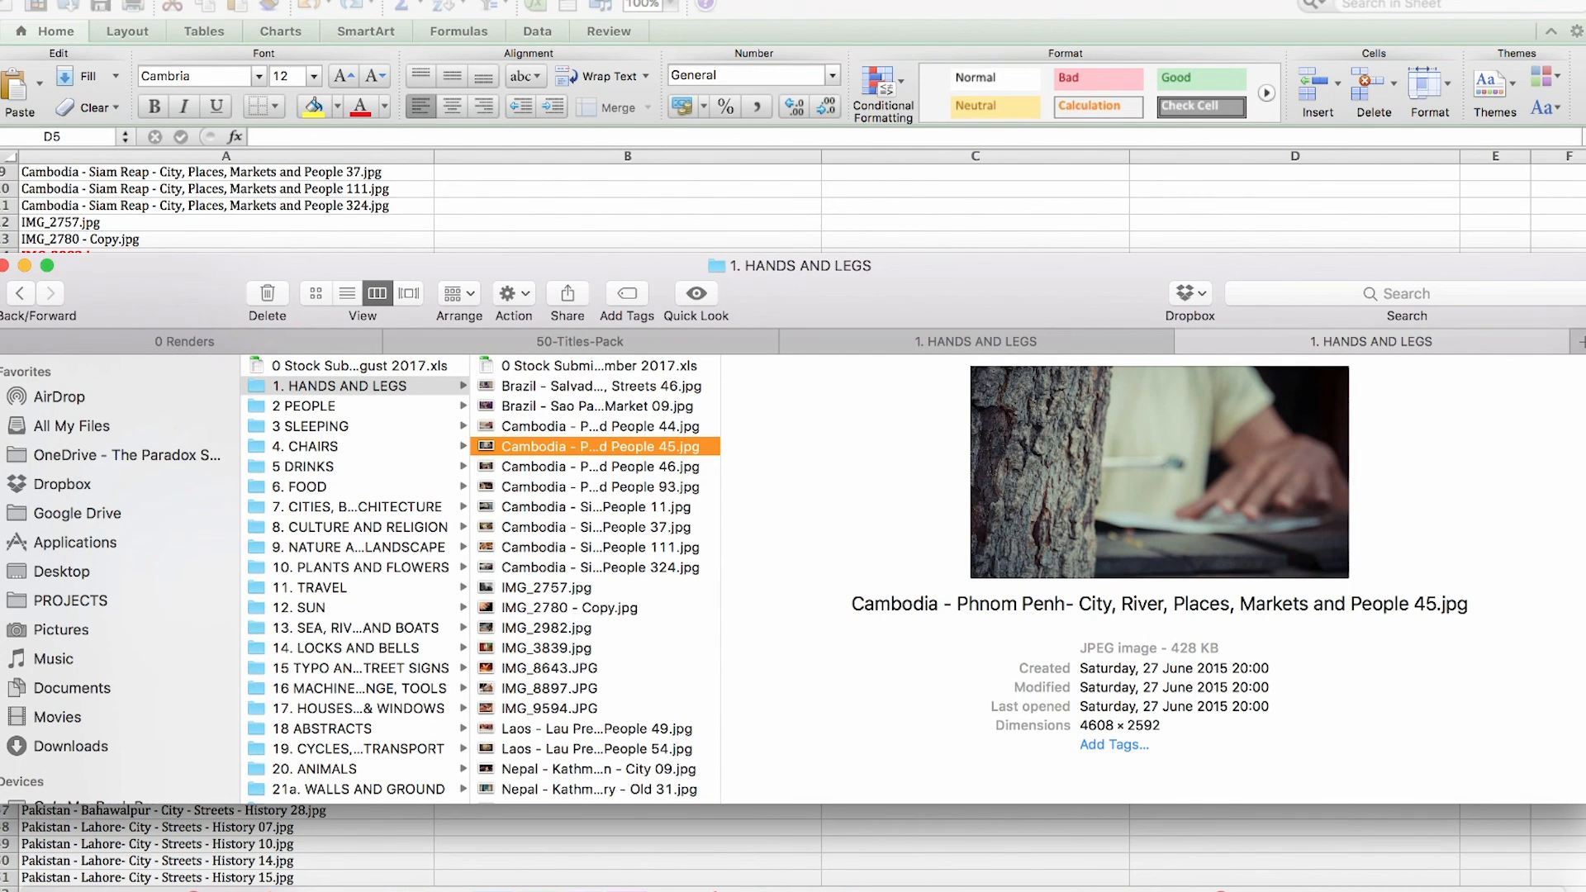
{"action": "key", "text": "super+Tab"}
- Review the first three image rows from Title through Country and City
{"action": "scroll", "coordinate": [698, 297], "scroll_direction": "up", "scroll_amount": 5}
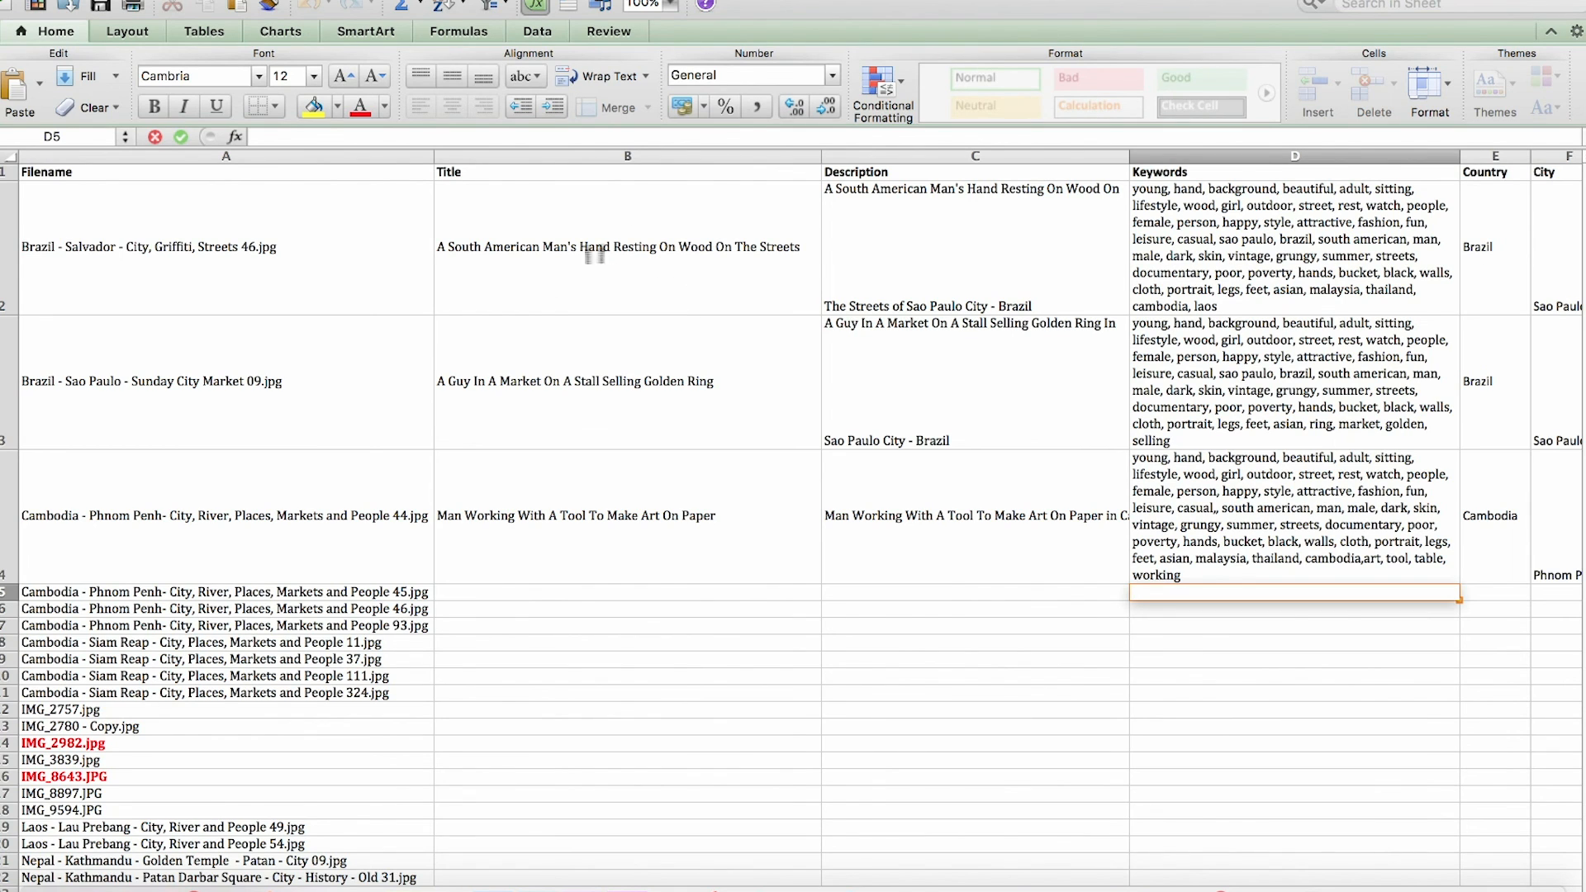
{"action": "key", "text": "Escape"}
{"action": "scroll", "coordinate": [1121, 328], "scroll_direction": "right", "scroll_amount": 5}
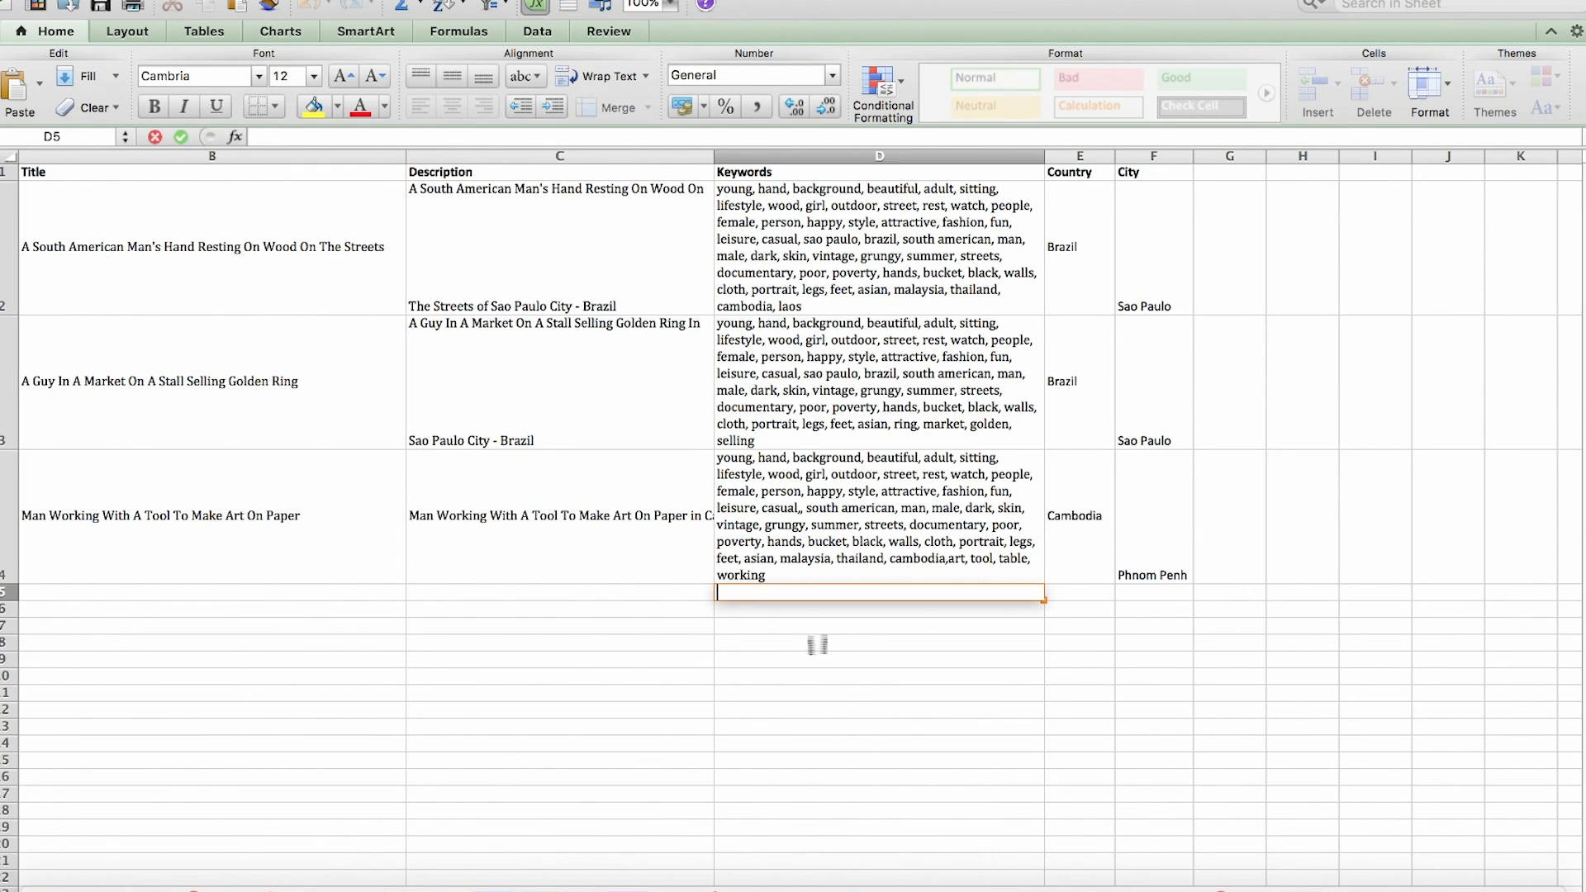
{"action": "left_click", "coordinate": [813, 504]}
{"action": "scroll", "coordinate": [741, 508], "scroll_direction": "left", "scroll_amount": 2}
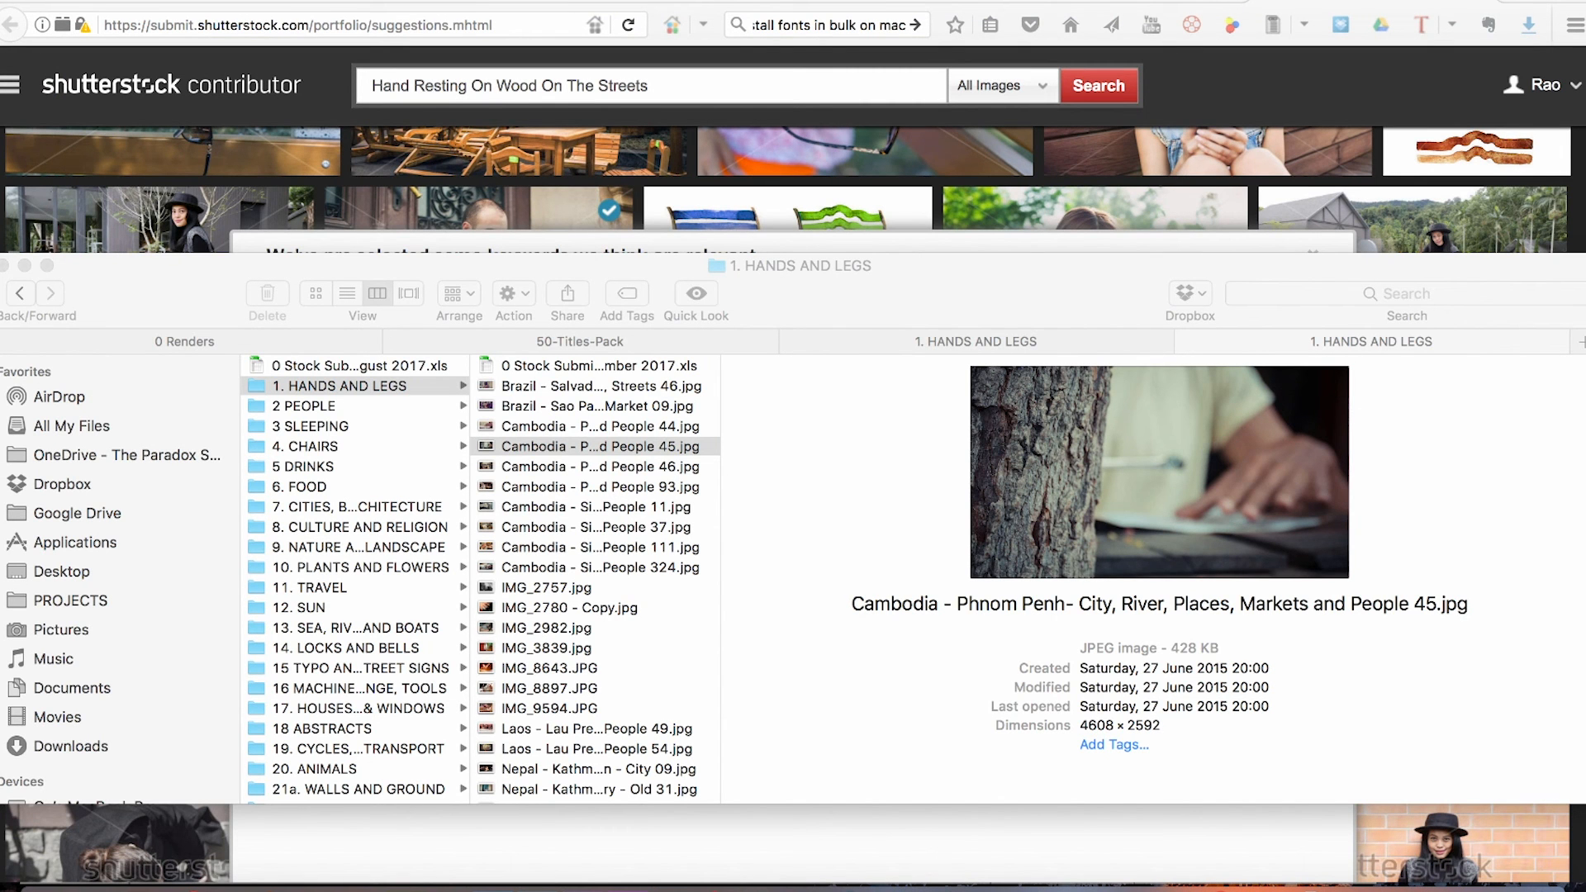
- In Finder, copy 0 Stock Submission -XYZ - August 2017.xls from the 500px 2017 folder into the 2 PEOPLE folder
{"action": "left_click", "coordinate": [600, 447]}
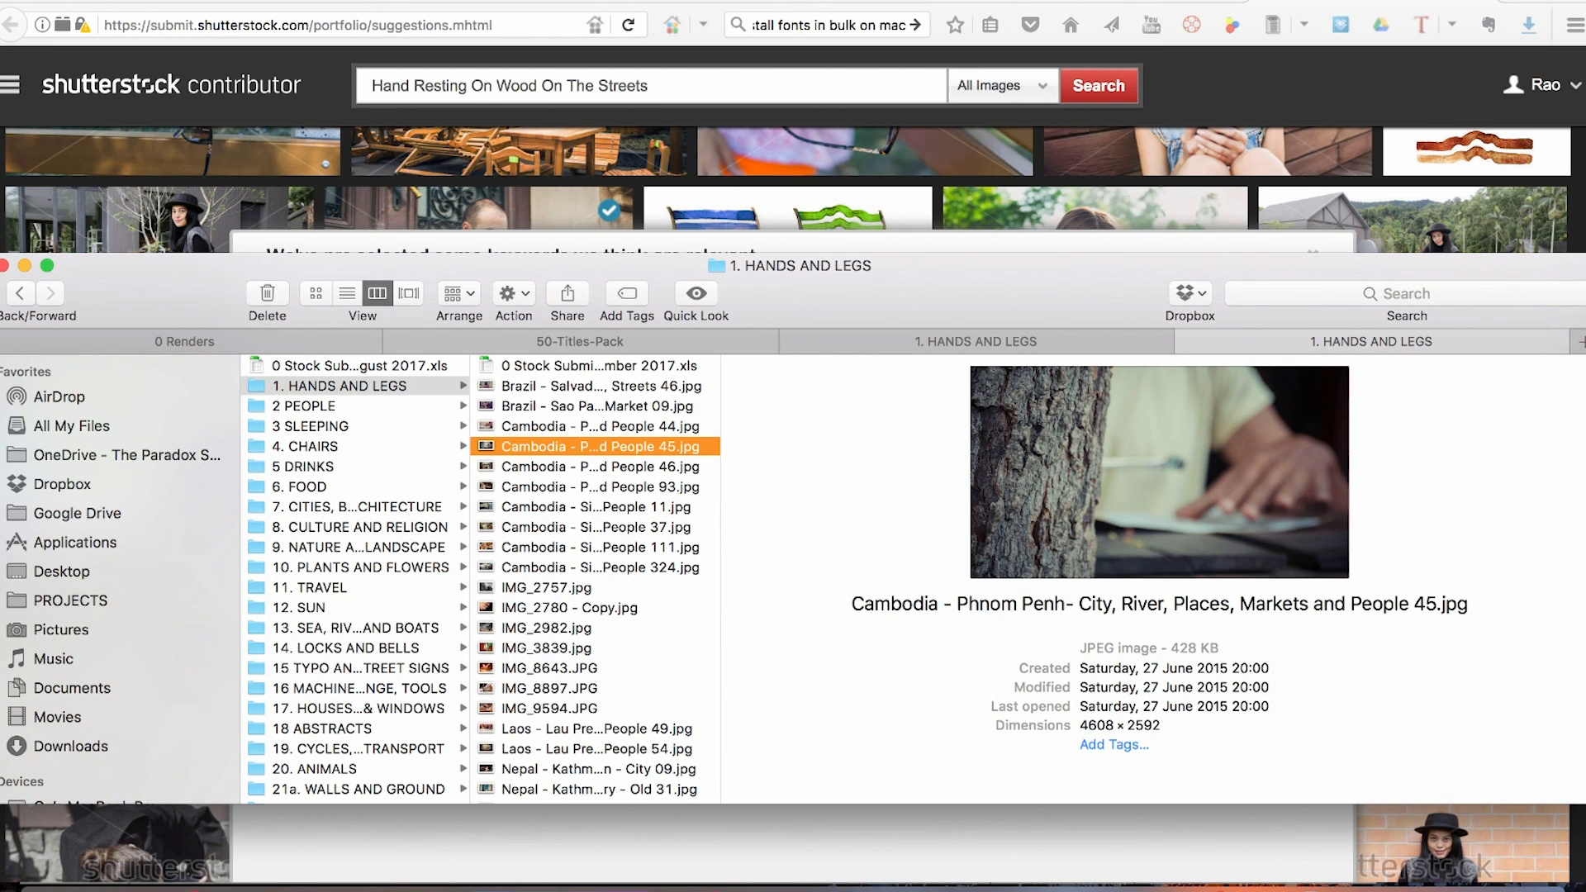
{"action": "key", "text": "Left"}
{"action": "key", "text": "Up"}
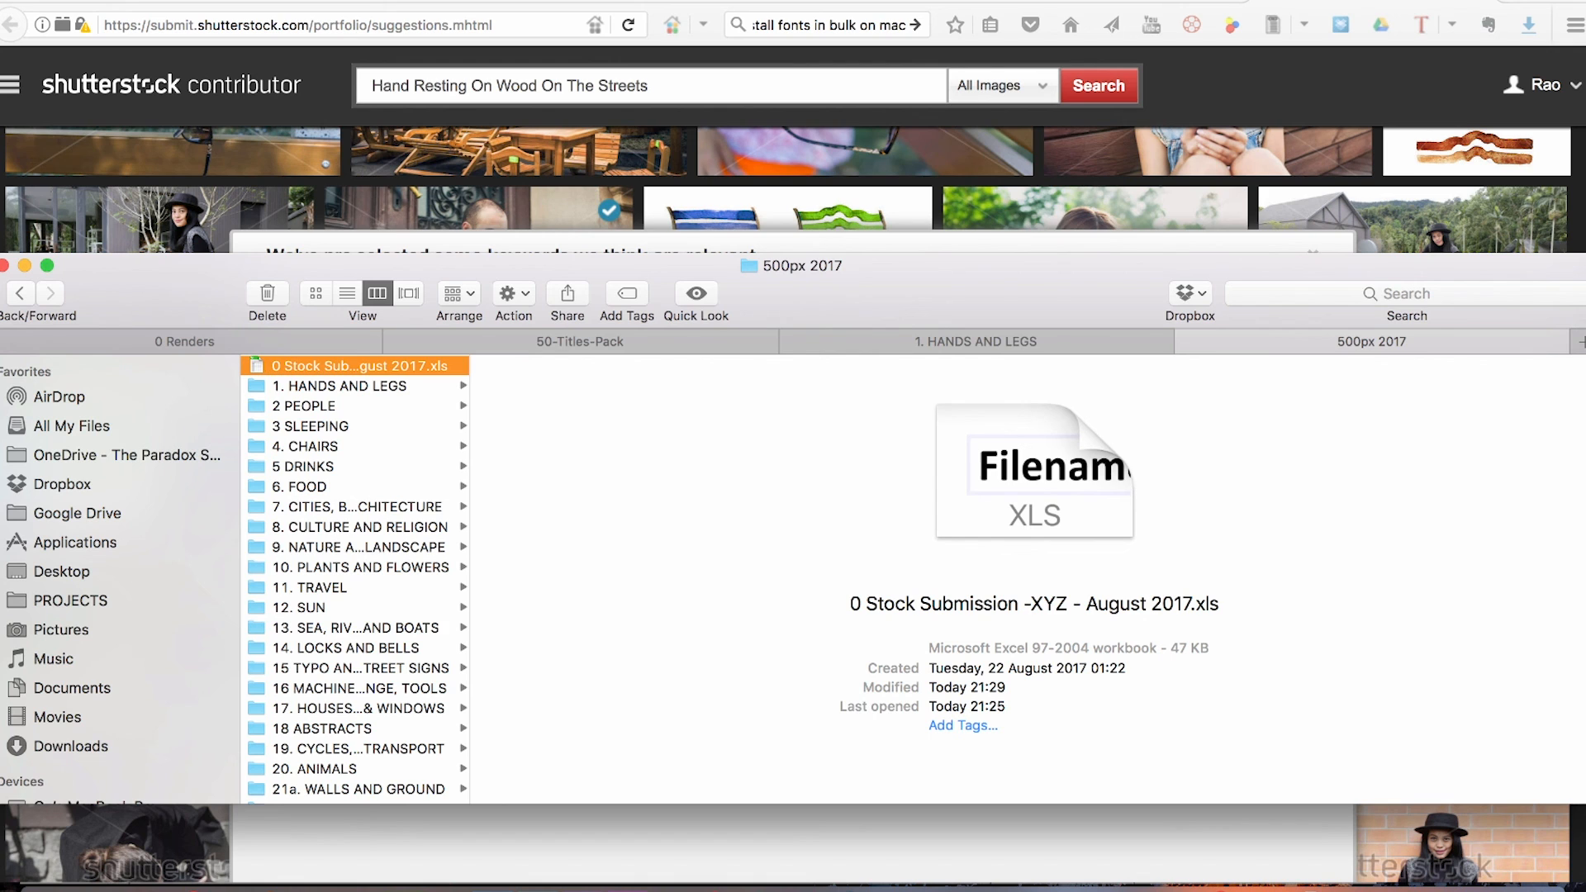
{"action": "key", "text": "Down"}
{"action": "key", "text": "Down"}
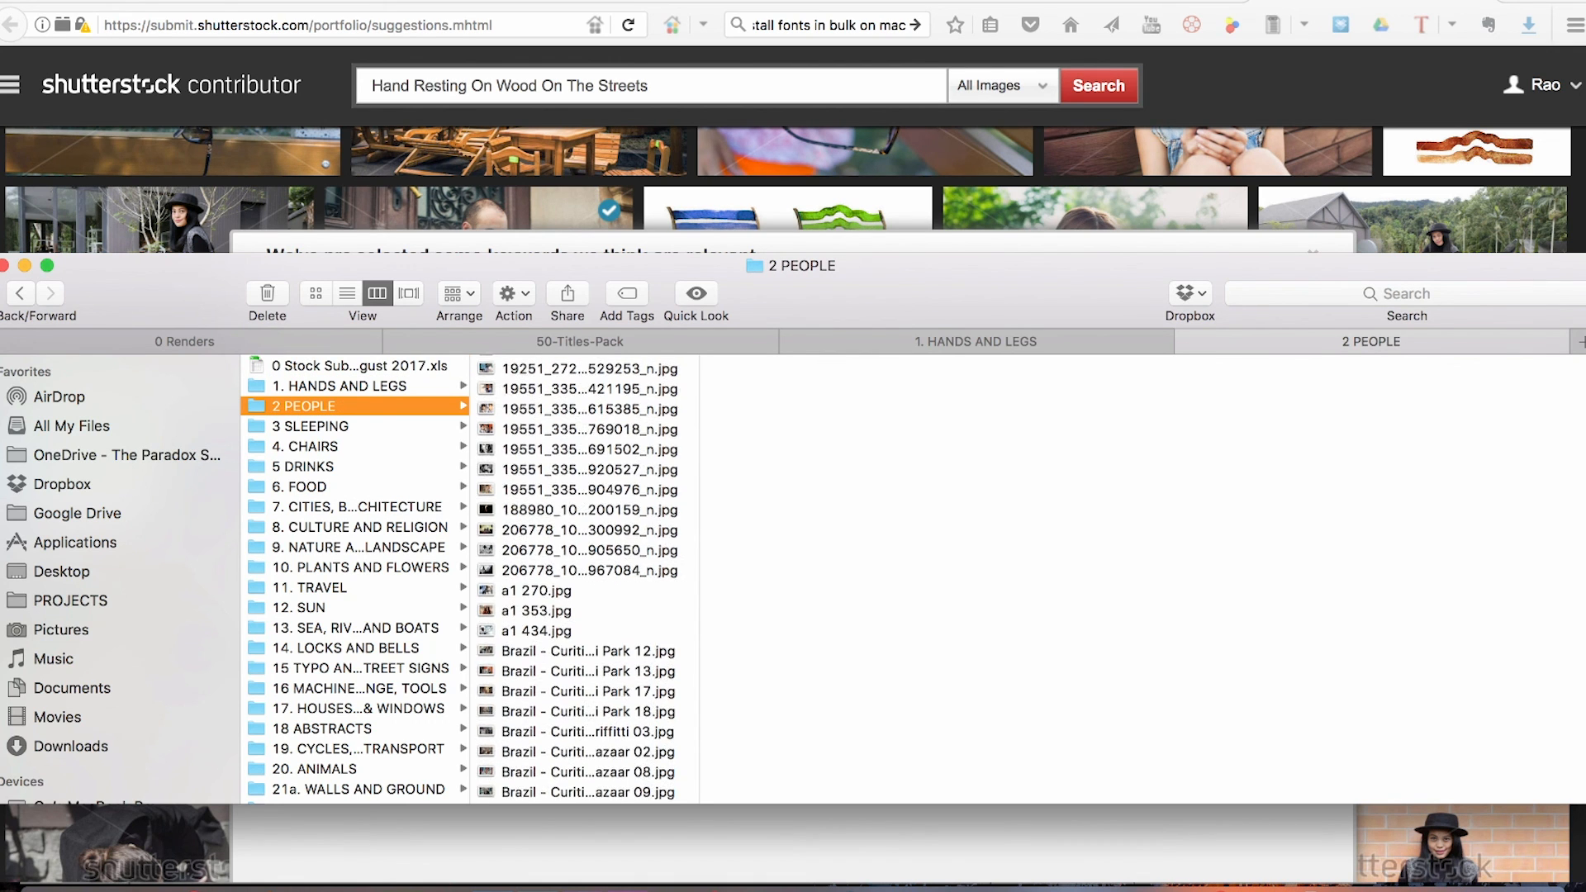
{"action": "key", "text": "Right"}
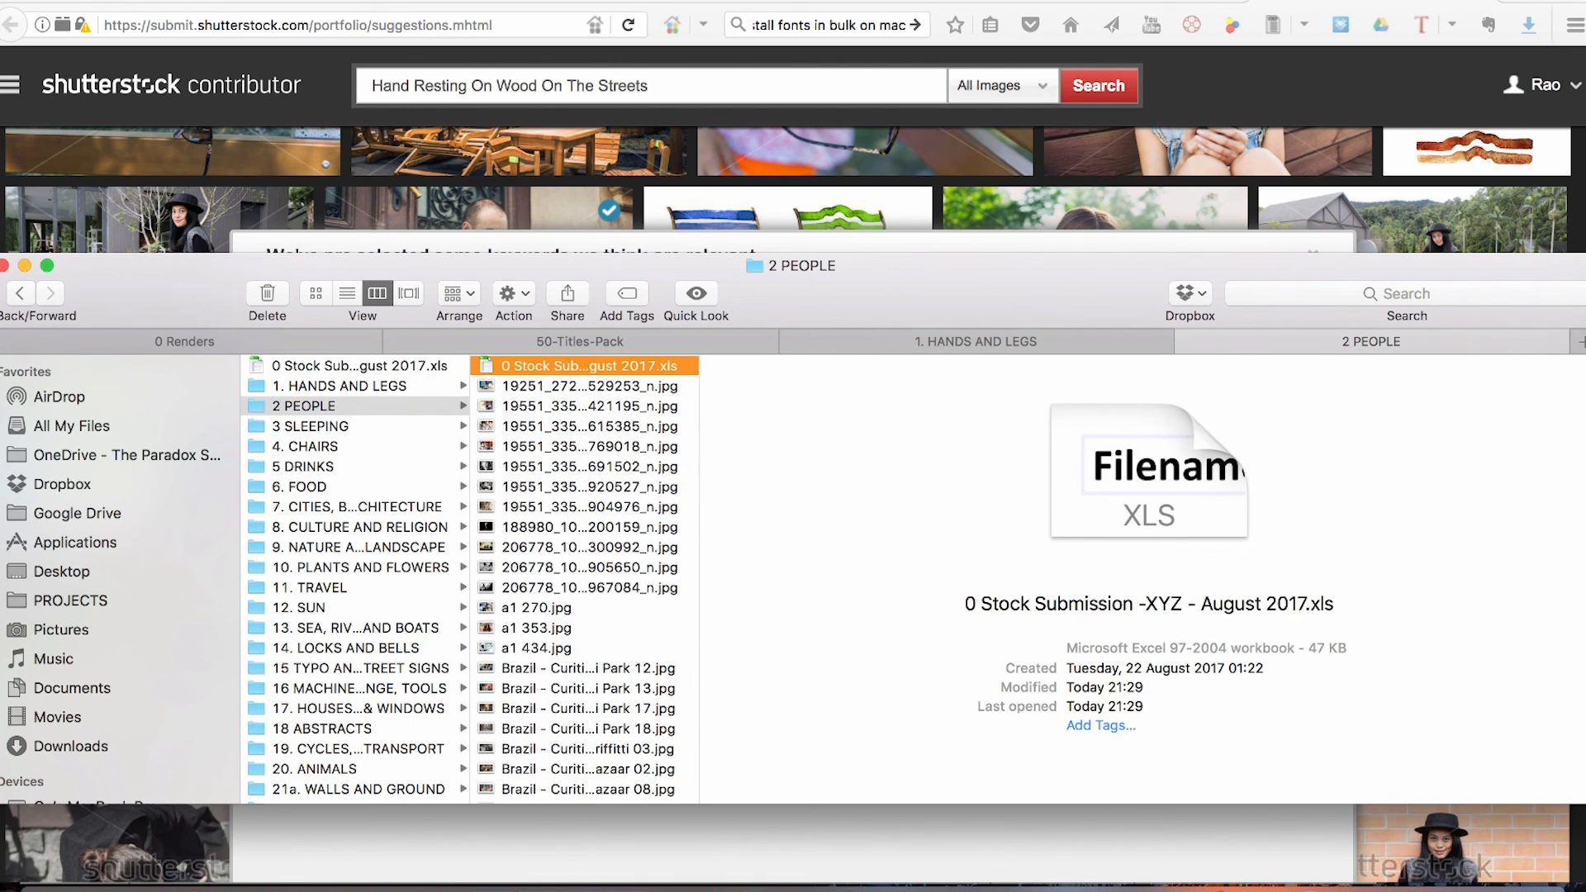
- Replace "XYZ" with "PEOPLE" in the filename of the spreadsheet copy inside the 2 PEOPLE folder
{"action": "key", "text": "Return"}
{"action": "left_click", "coordinate": [601, 366]}
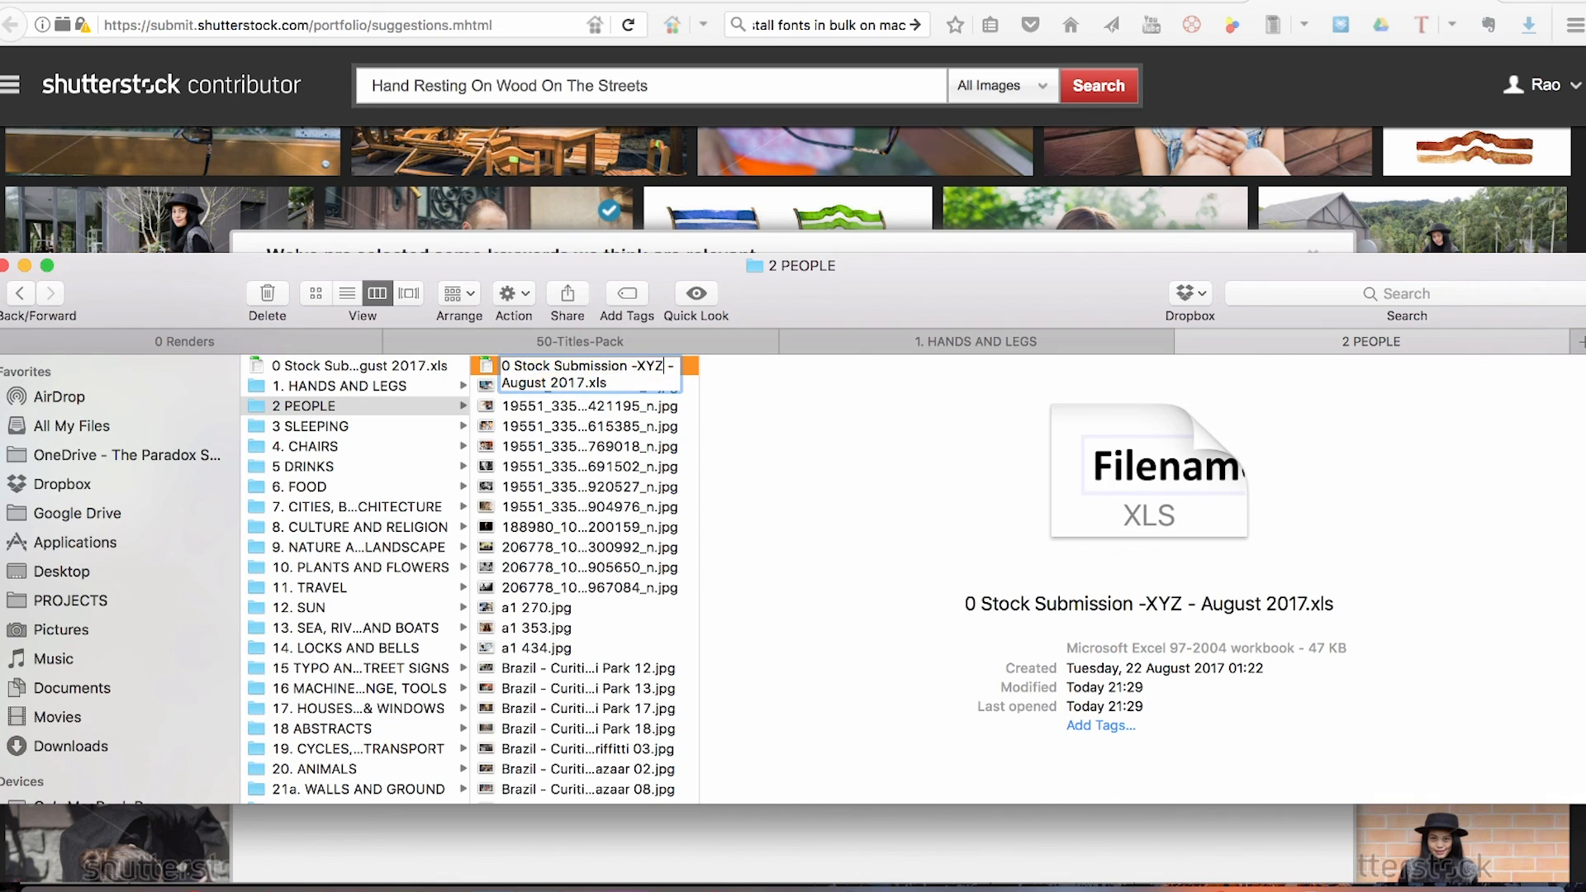
{"action": "key", "text": "shift+Left"}
{"action": "key", "text": "shift+Left"}
{"action": "key", "text": "shift+Left"}
{"action": "type", "text": "PEOPLE"}
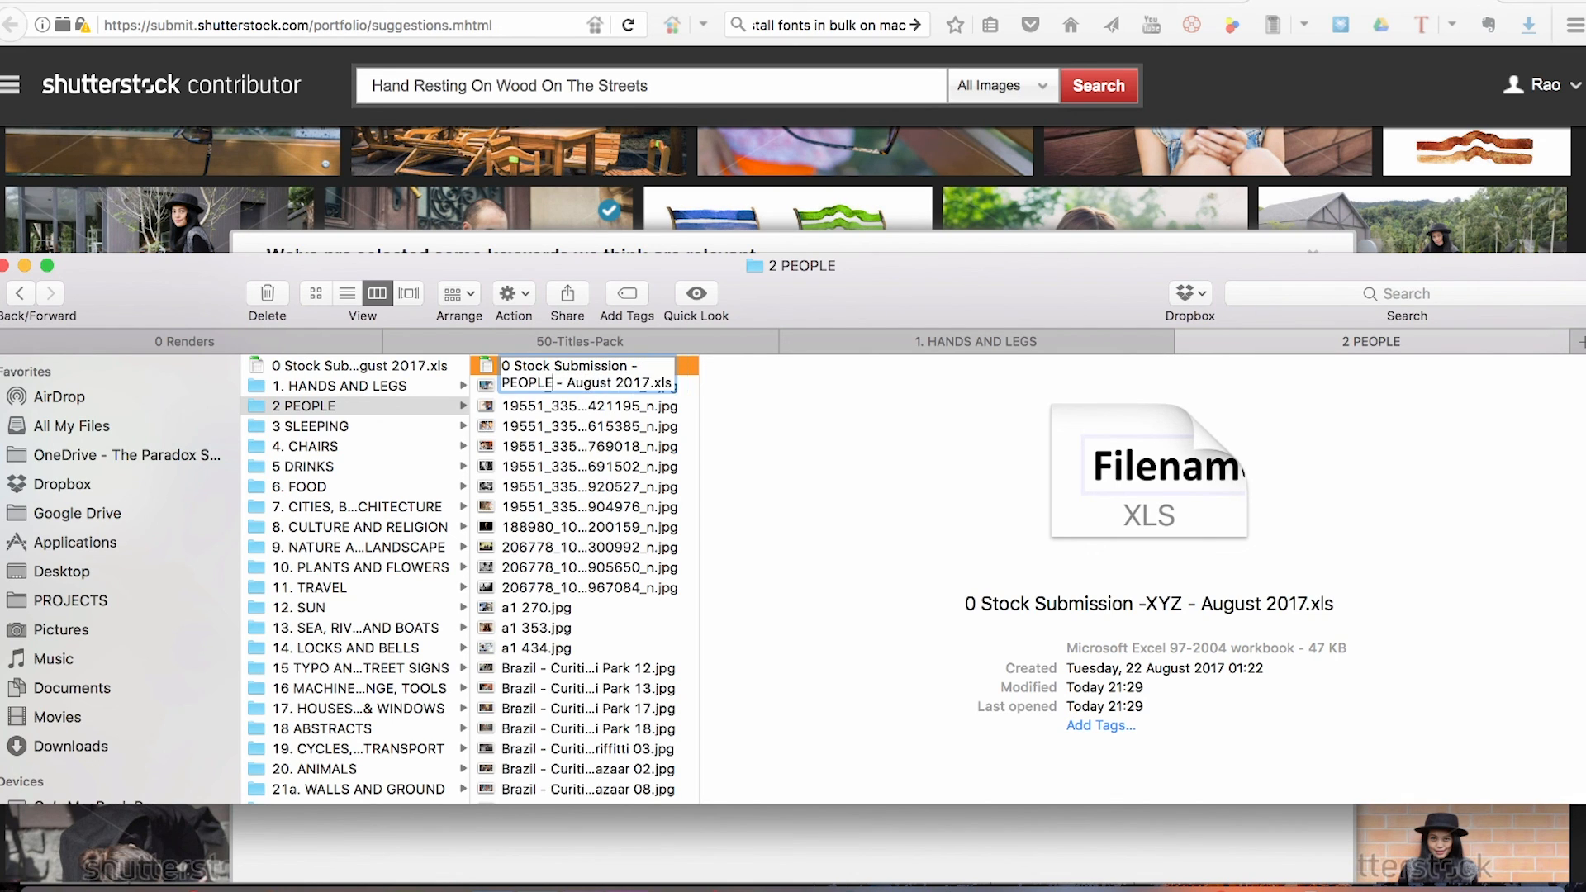
- Change the month in the PEOPLE spreadsheet's filename to "September" and finish renaming the file
{"action": "key", "text": "alt+Right"}
{"action": "key", "text": "shift+Left"}
{"action": "key", "text": "shift+Left"}
{"action": "key", "text": "shift+Left"}
{"action": "key", "text": "shift+Left"}
{"action": "key", "text": "shift+Left"}
{"action": "key", "text": "shift+Left"}
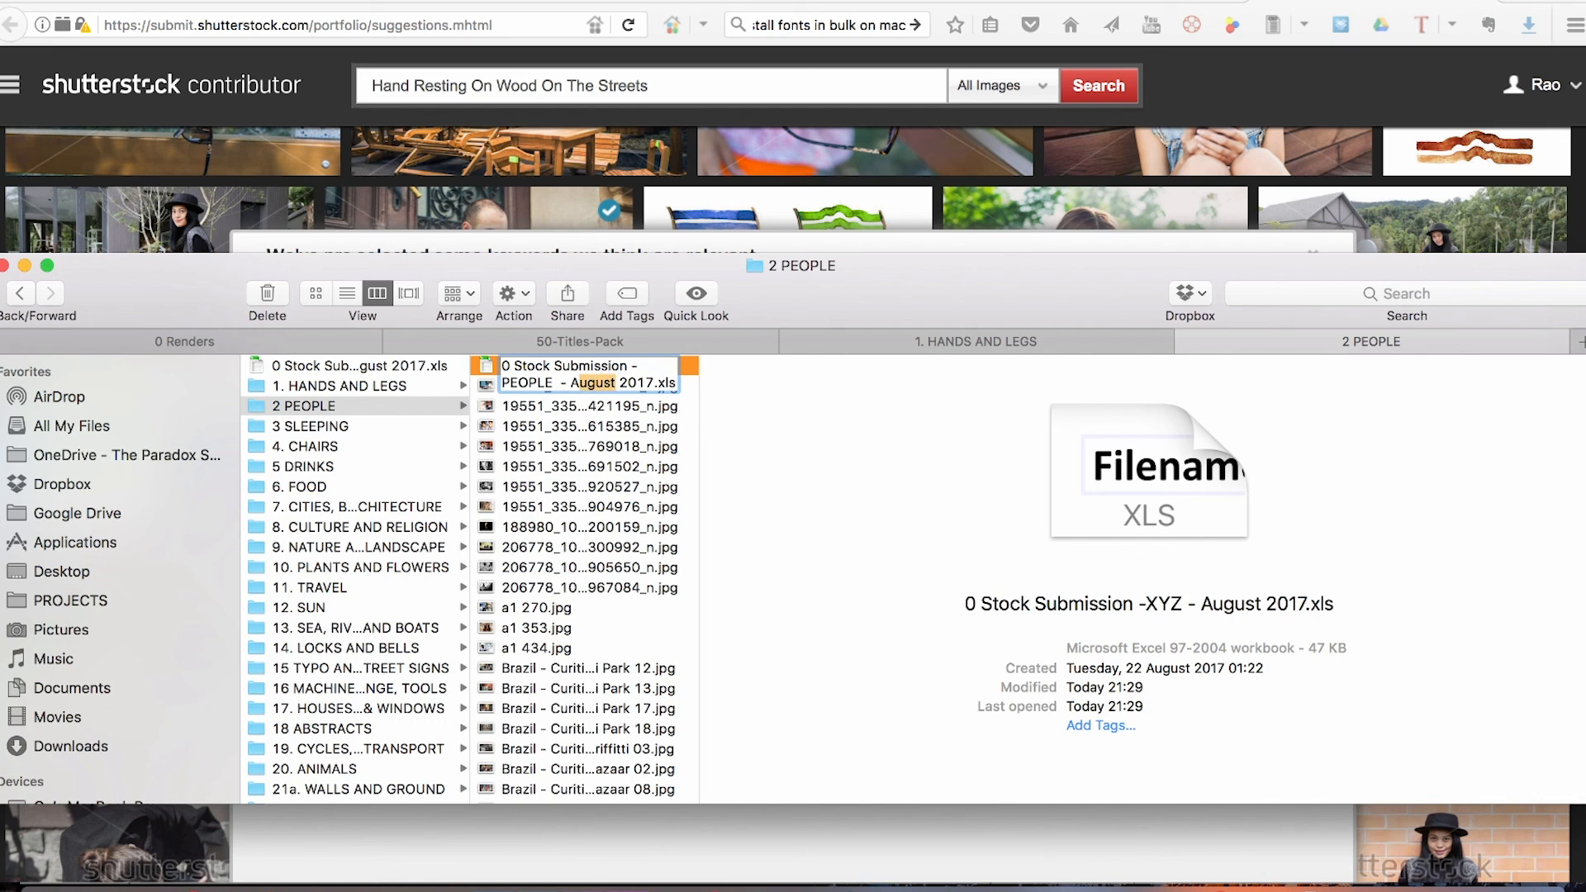
{"action": "type", "text": "Sep"}
{"action": "type", "text": "tember"}
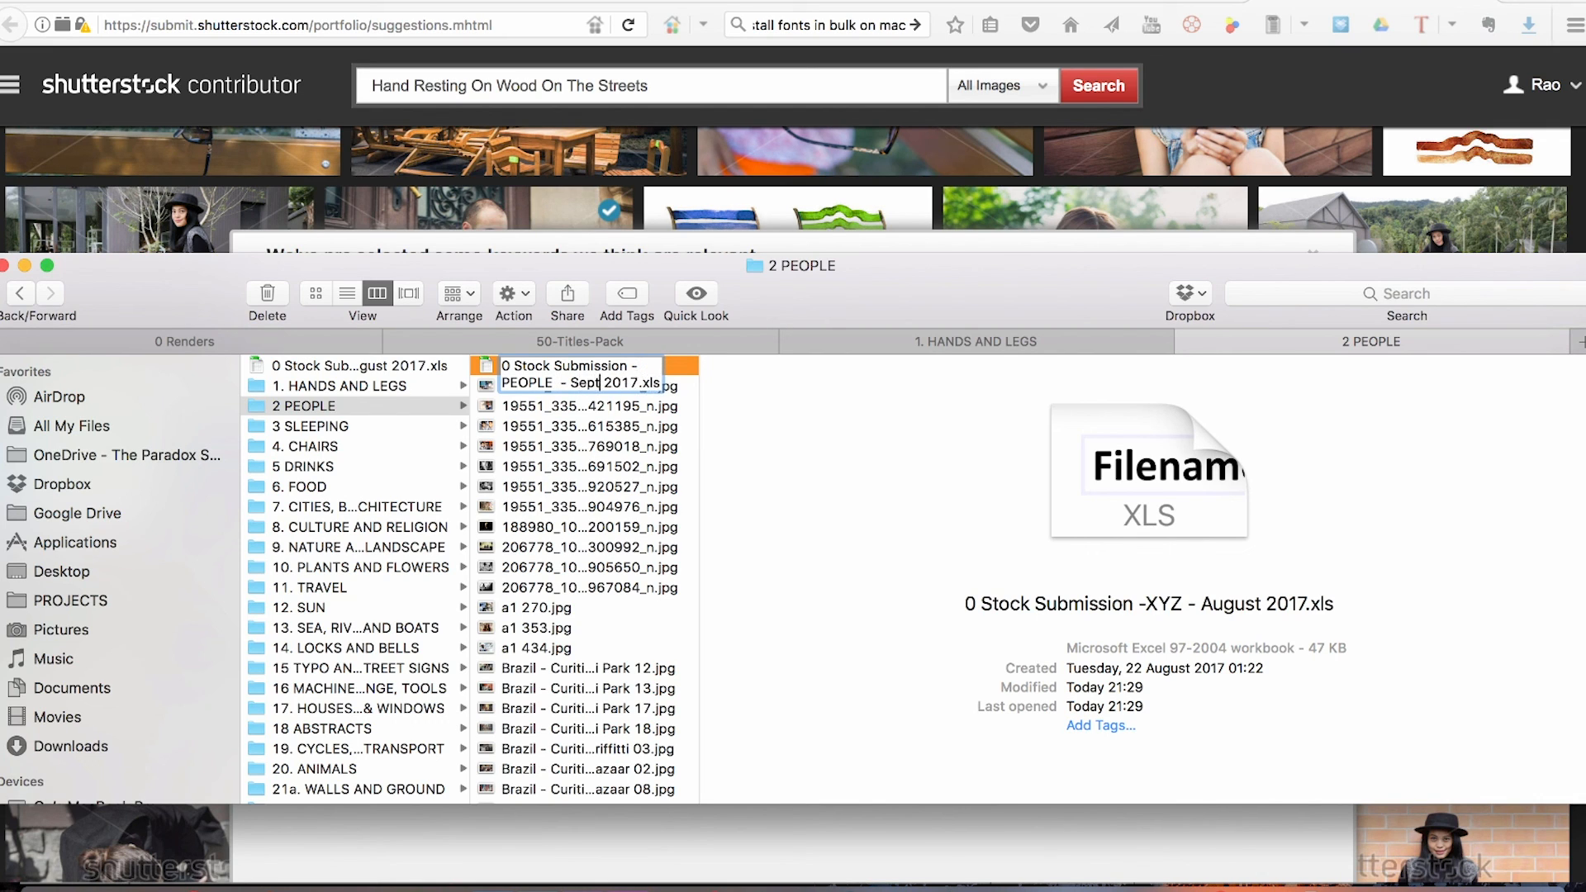
{"action": "key", "text": "Return"}
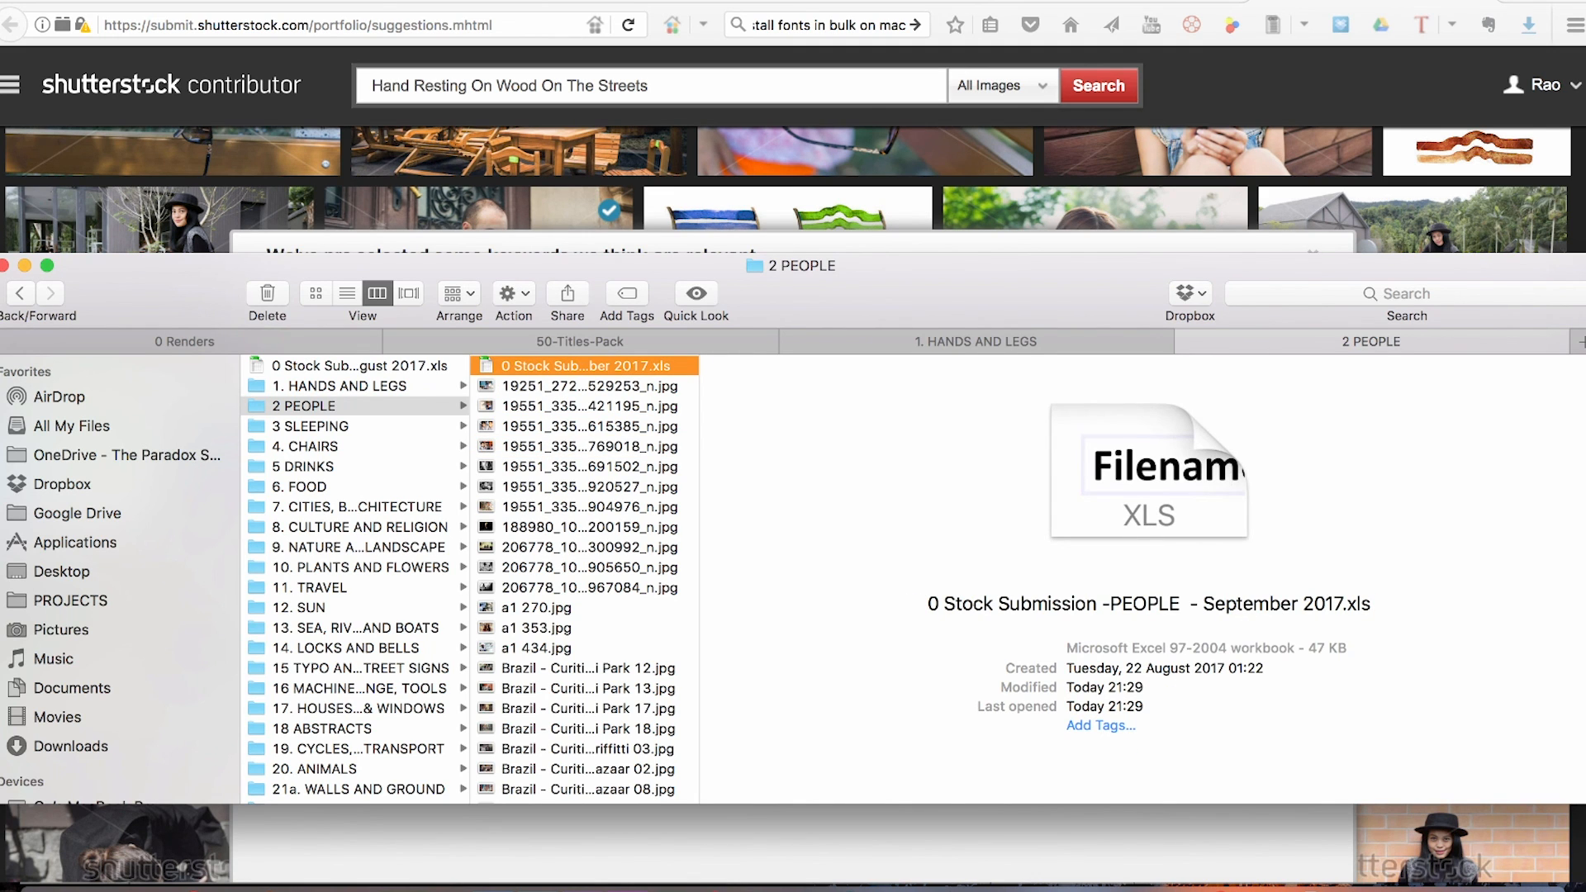
- Browse the category folders from 3 SLEEPING down to 24. BLACK AND WHITE and examine the image files they hold
{"action": "left_click", "coordinate": [310, 426]}
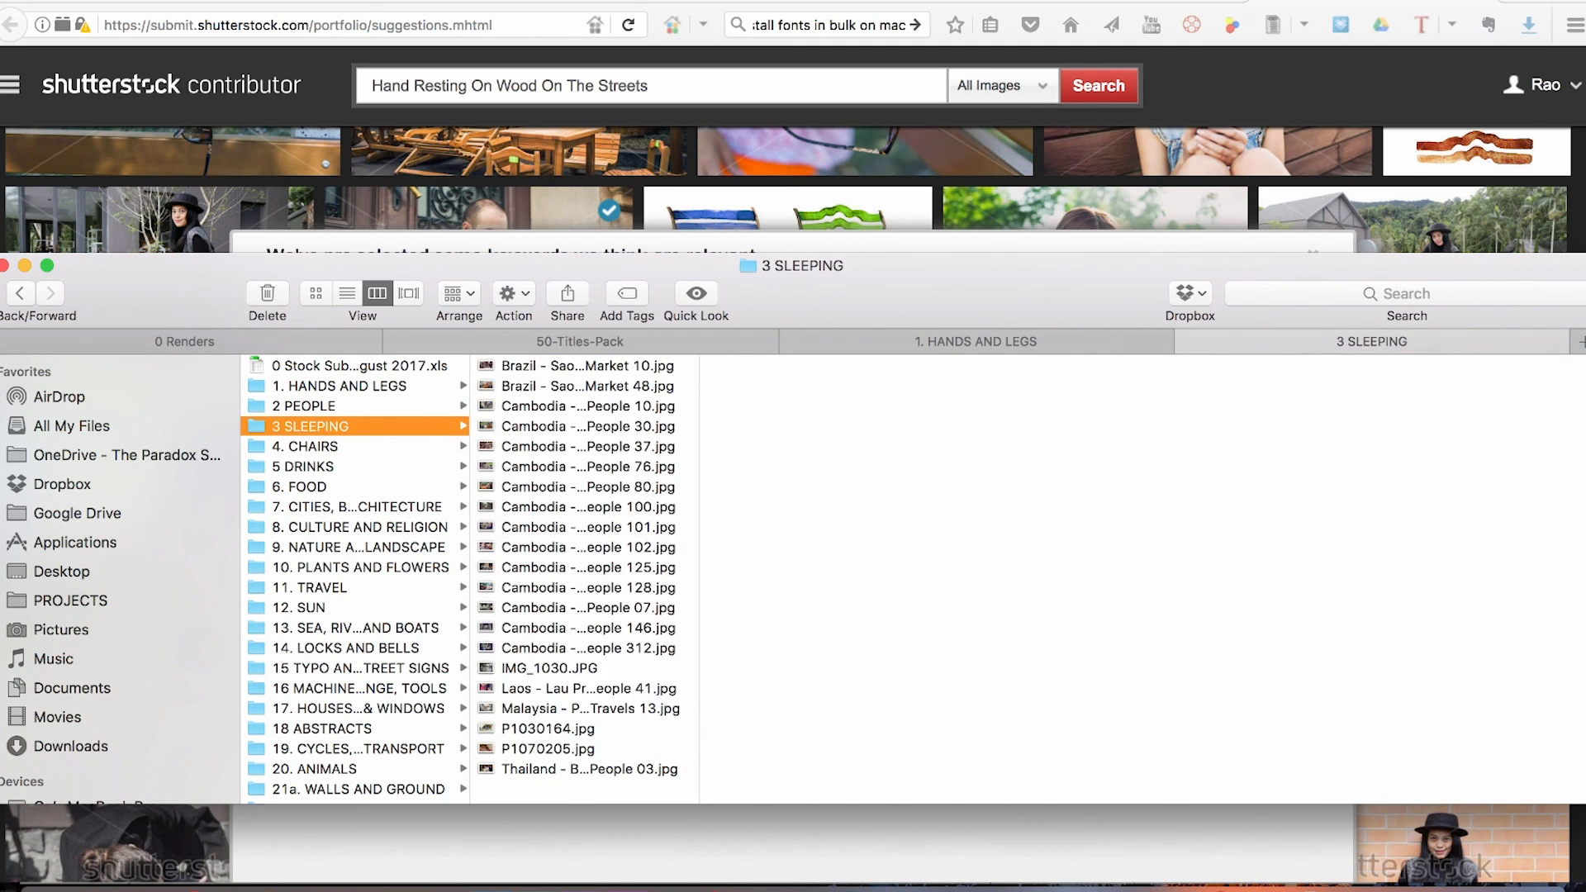
{"action": "key", "text": "Down"}
{"action": "key", "text": "Down"}
{"action": "key", "text": "Down"}
{"action": "key", "text": "Down"}
{"action": "key", "text": "Down"}
{"action": "key", "text": "Down"}
{"action": "key", "text": "Down"}
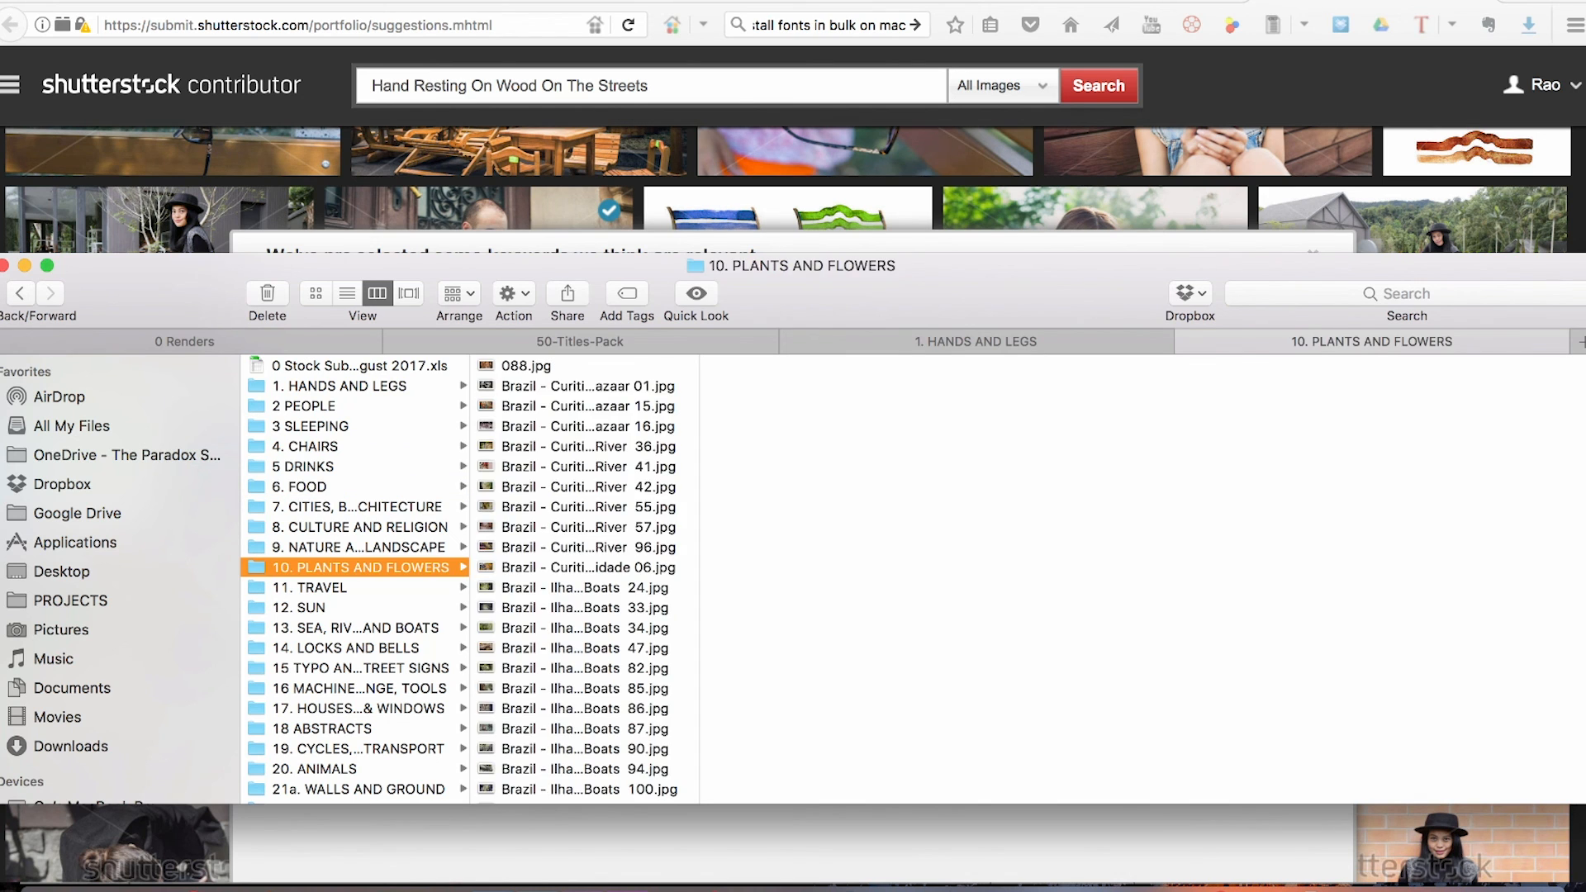
{"action": "left_click", "coordinate": [345, 649]}
{"action": "scroll", "coordinate": [345, 649], "scroll_direction": "down", "scroll_amount": 3}
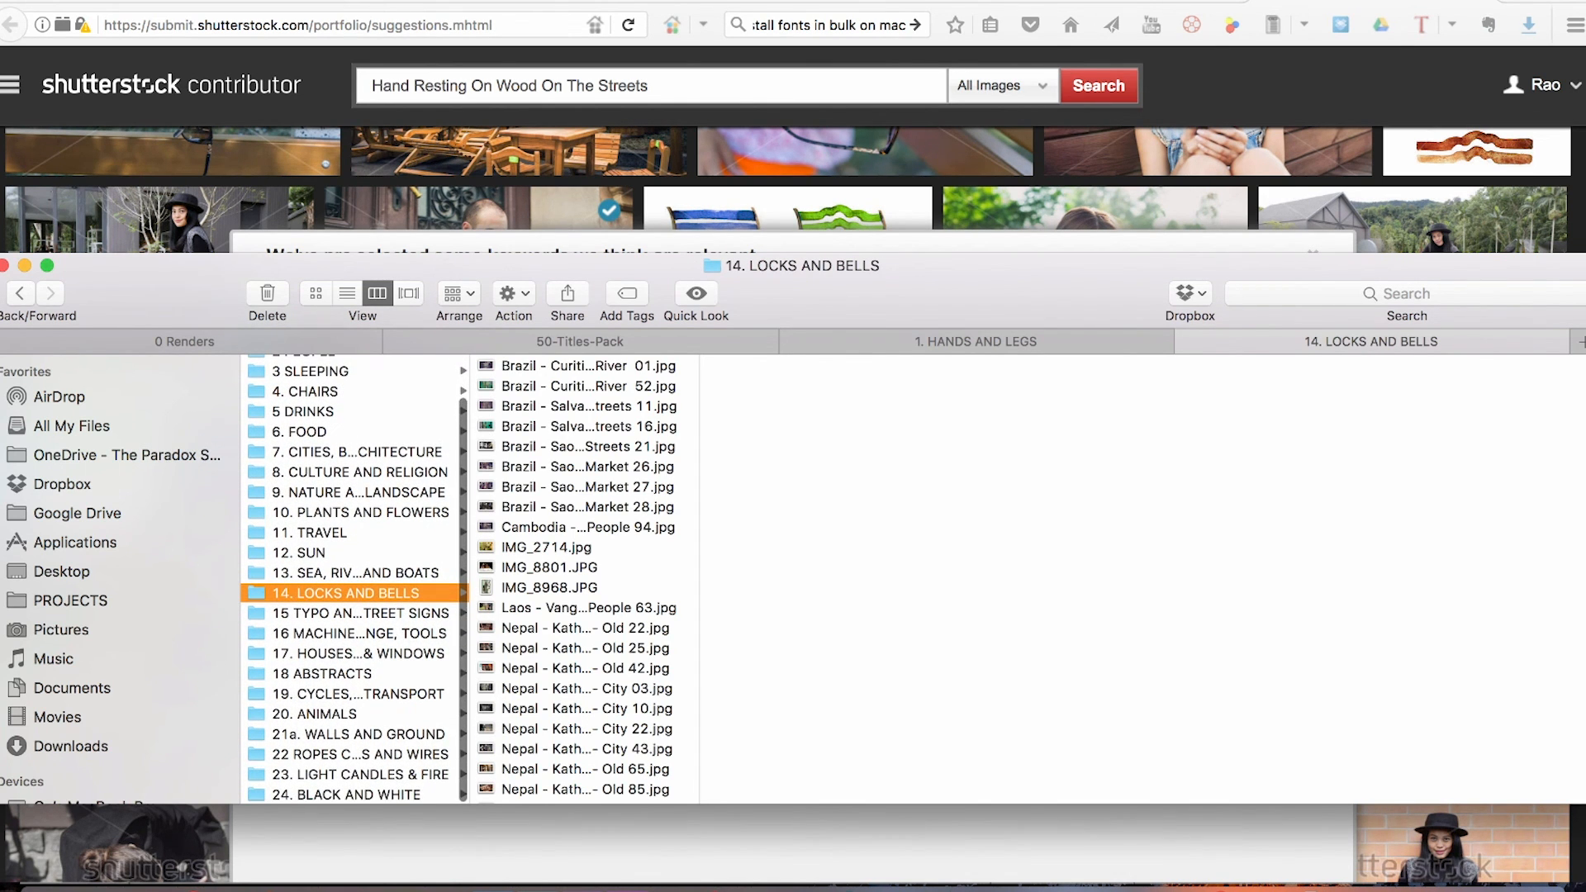
{"action": "left_click", "coordinate": [346, 794]}
{"action": "key", "text": "Up"}
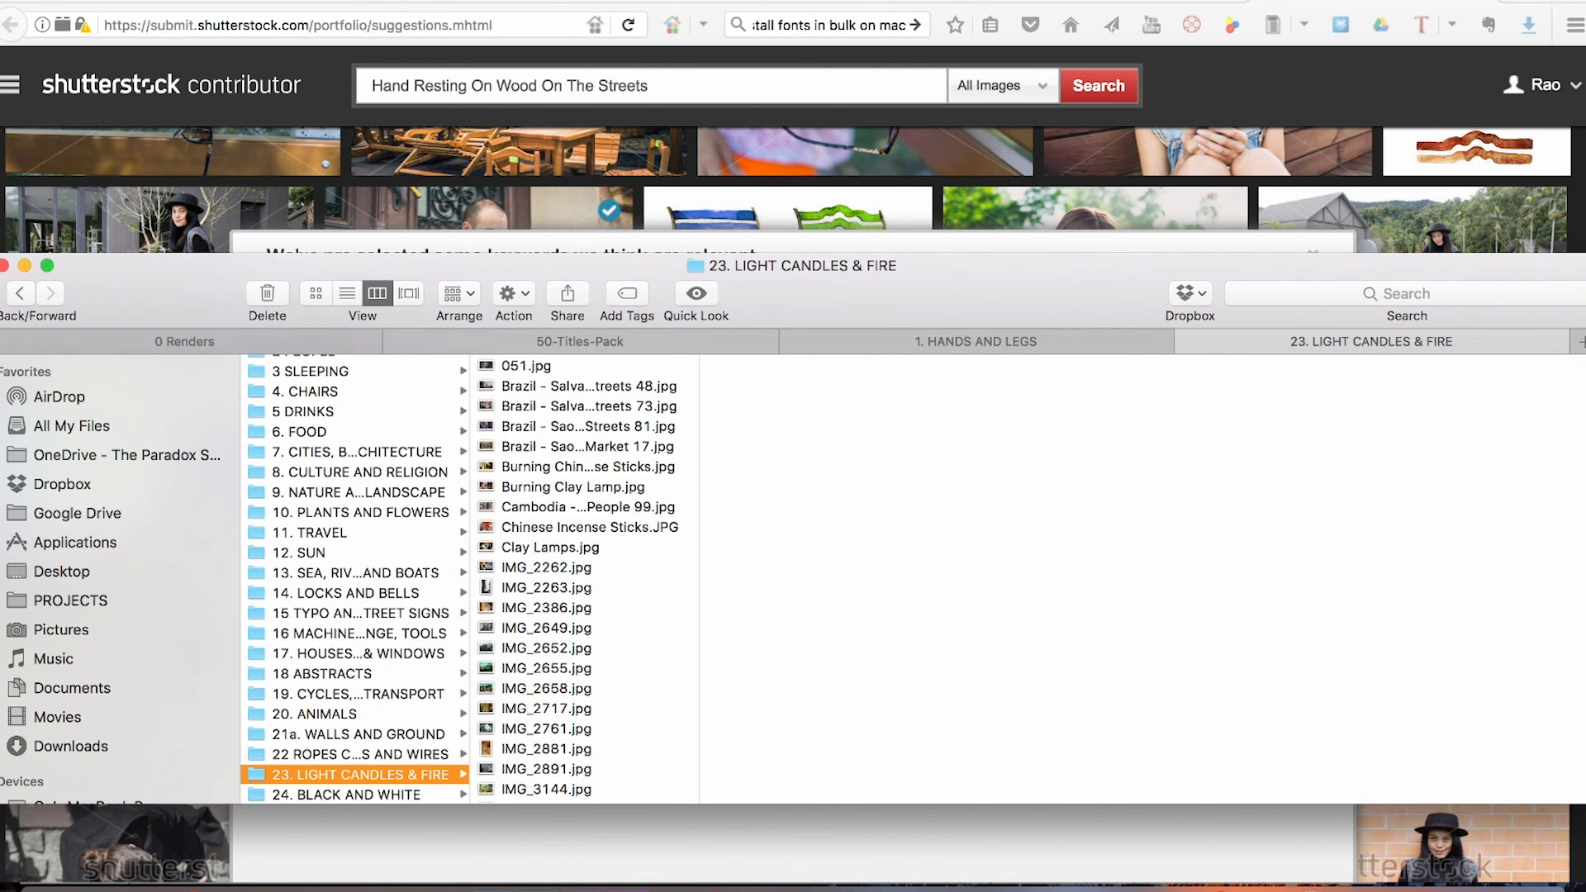
{"action": "scroll", "coordinate": [355, 578], "scroll_direction": "up", "scroll_amount": 3}
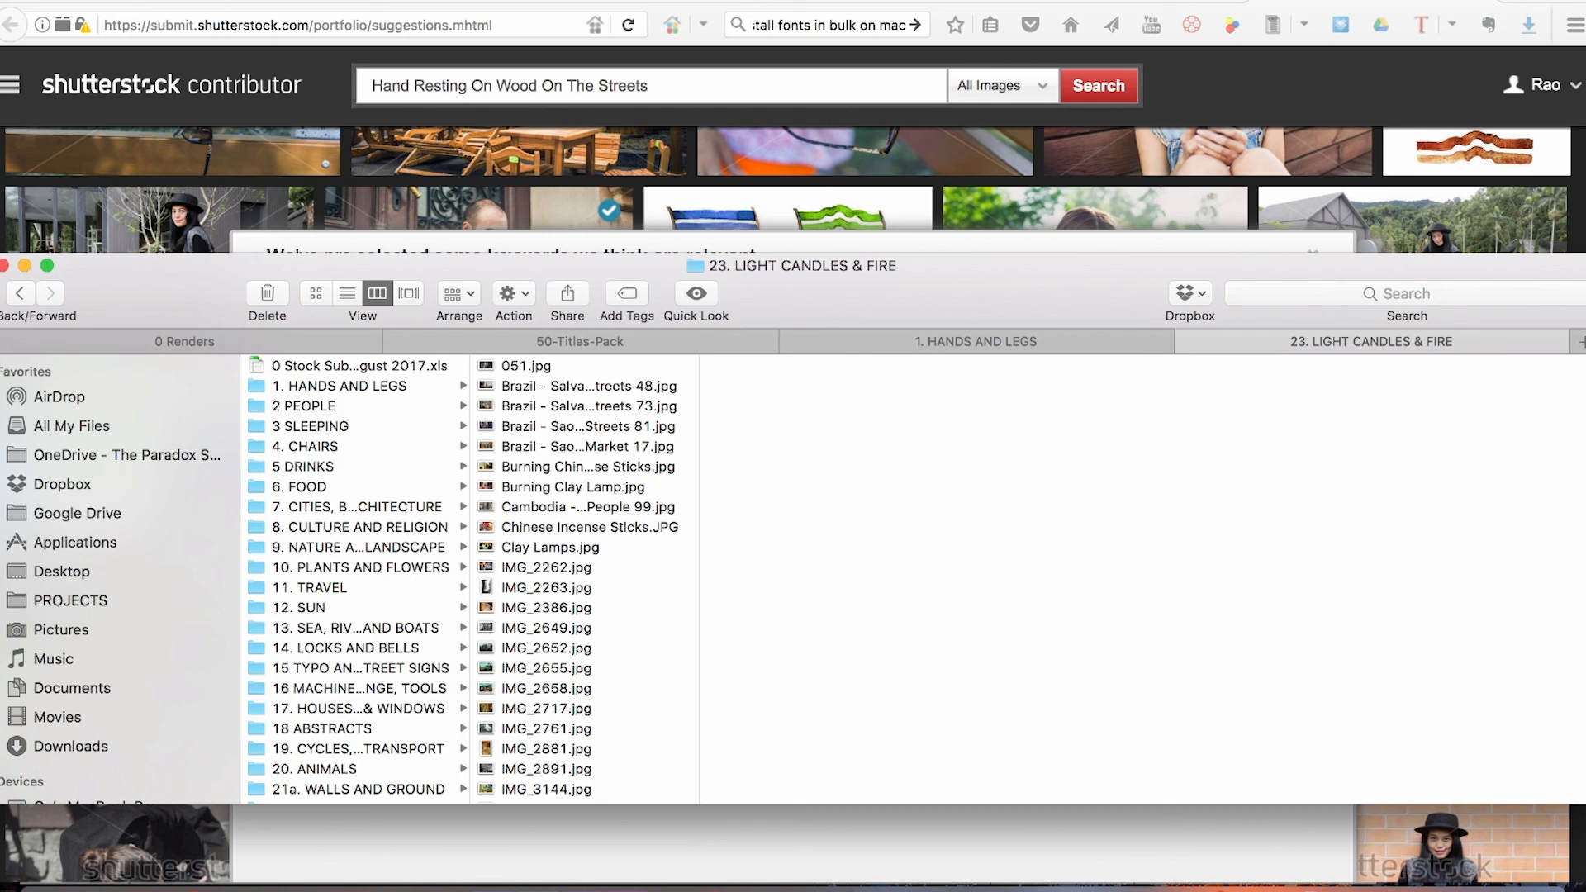
{"action": "left_click", "coordinate": [983, 0]}
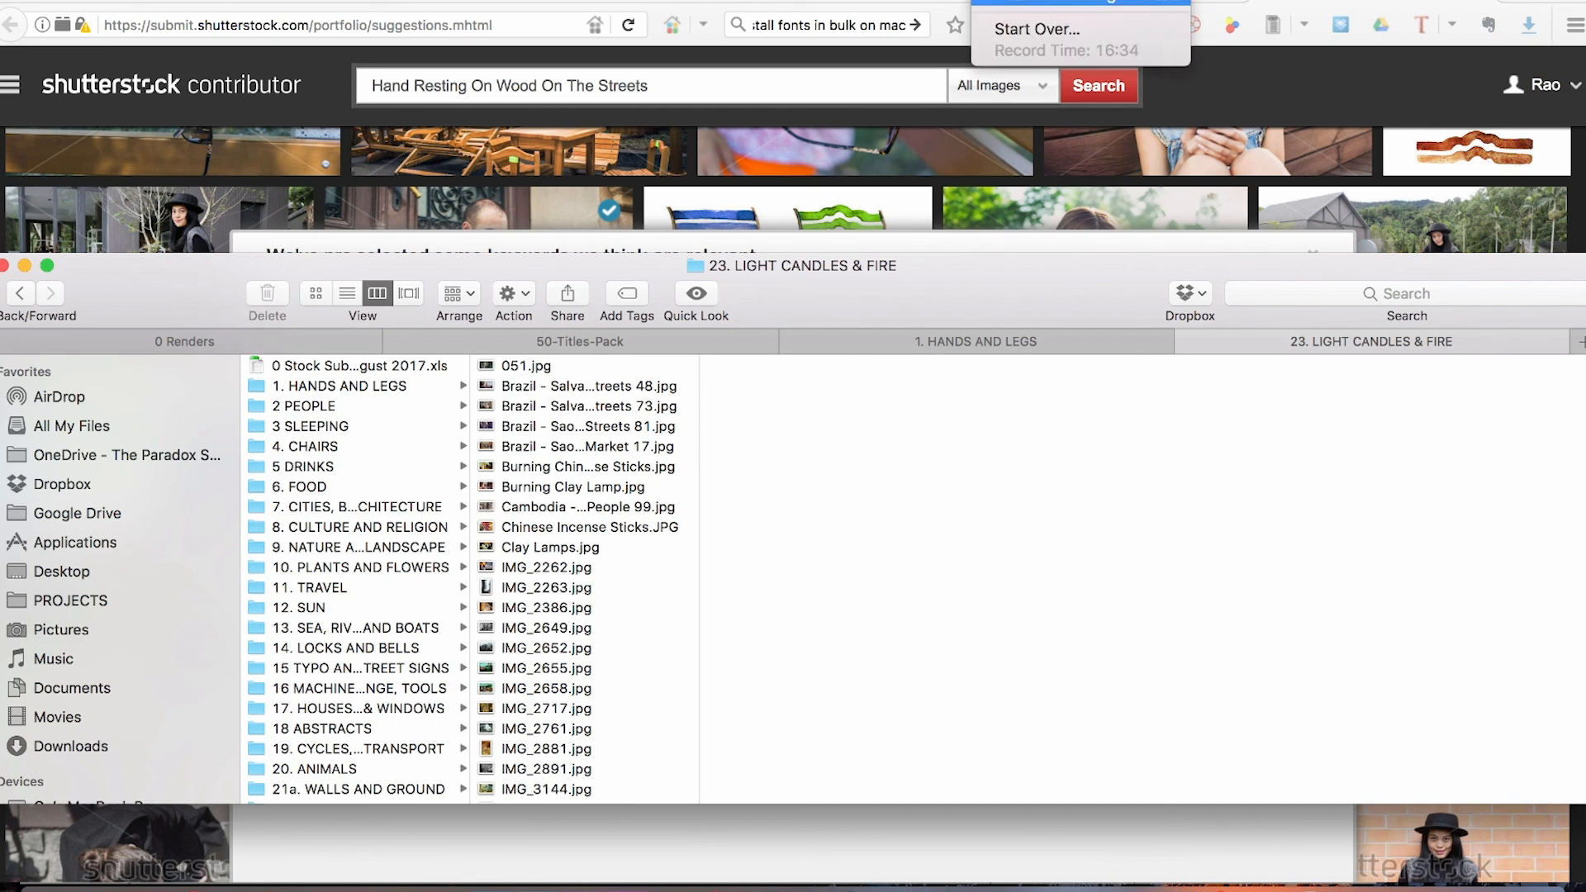